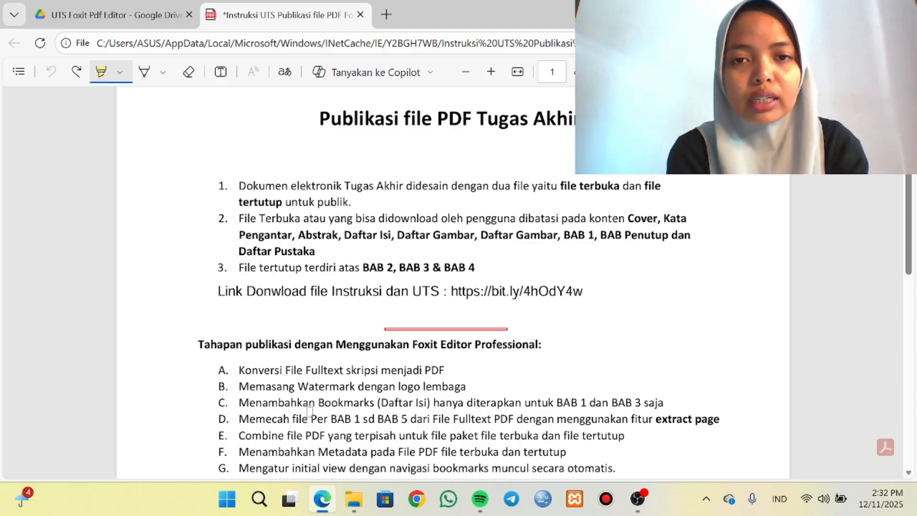
Review the publishing instructions in the PDF and download the shared UTS Foxit Pdf Editor folder from Google Drive.
scroll(310, 411, up, 2)
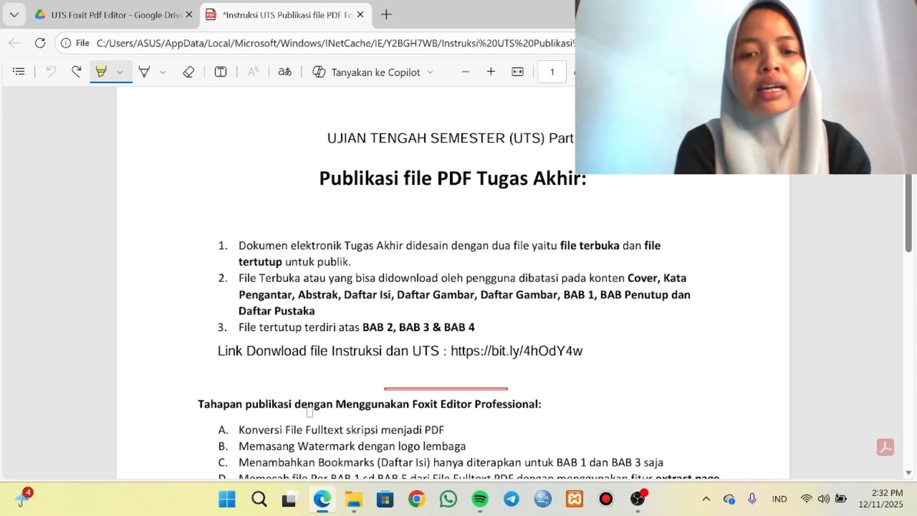
scroll(310, 411, down, 6)
scroll(309, 411, down, 1)
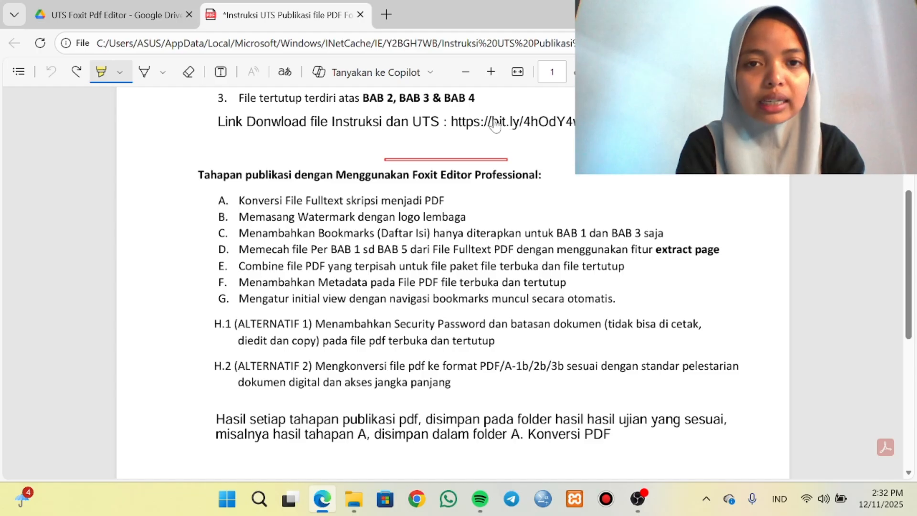
click(114, 23)
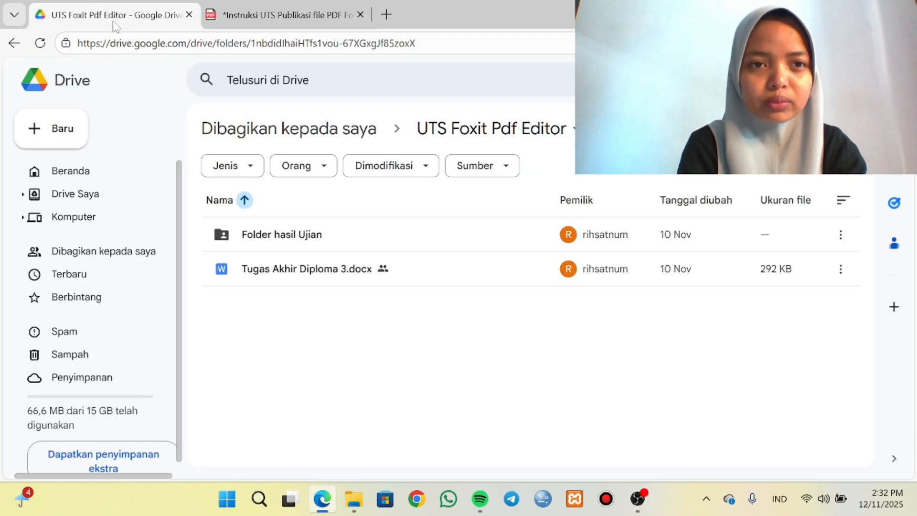
click(568, 145)
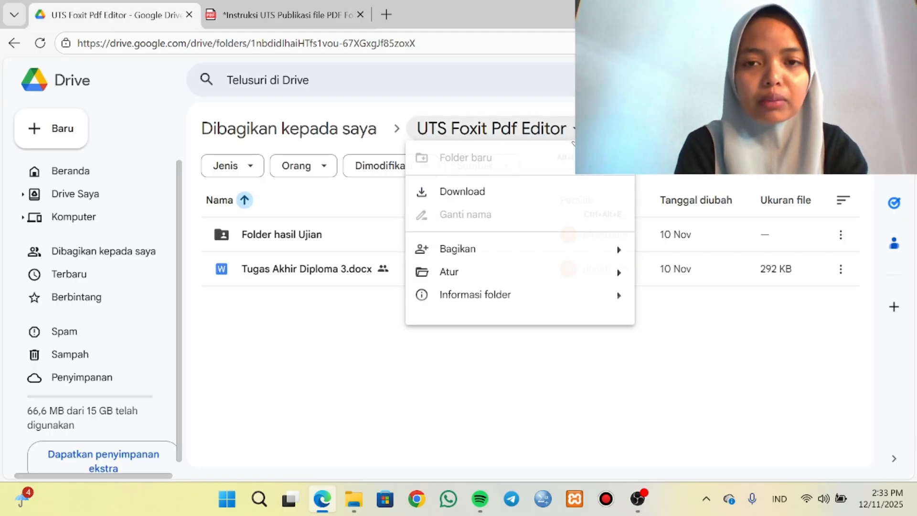
click(555, 192)
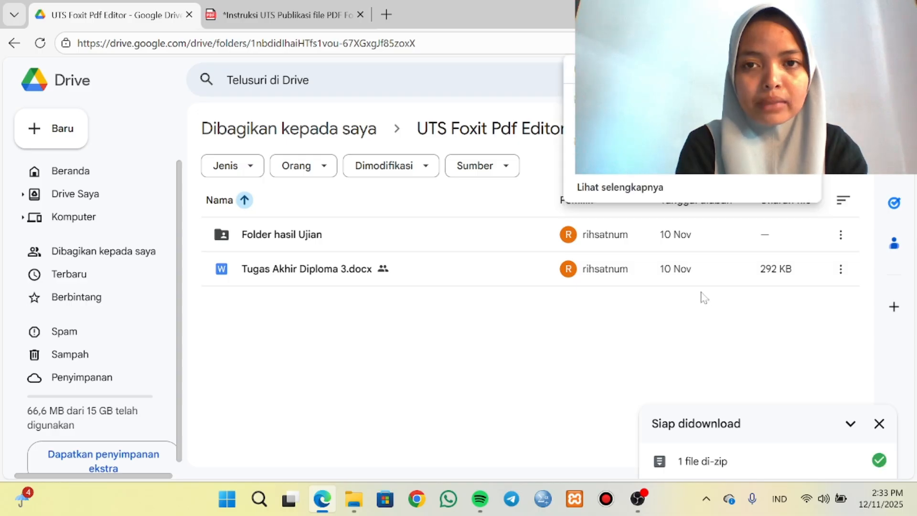
Copy the newly downloaded UTS Foxit Pdf Editor zip from the Unduhan folder into the tugas UTS folder on drive D.
click(777, 107)
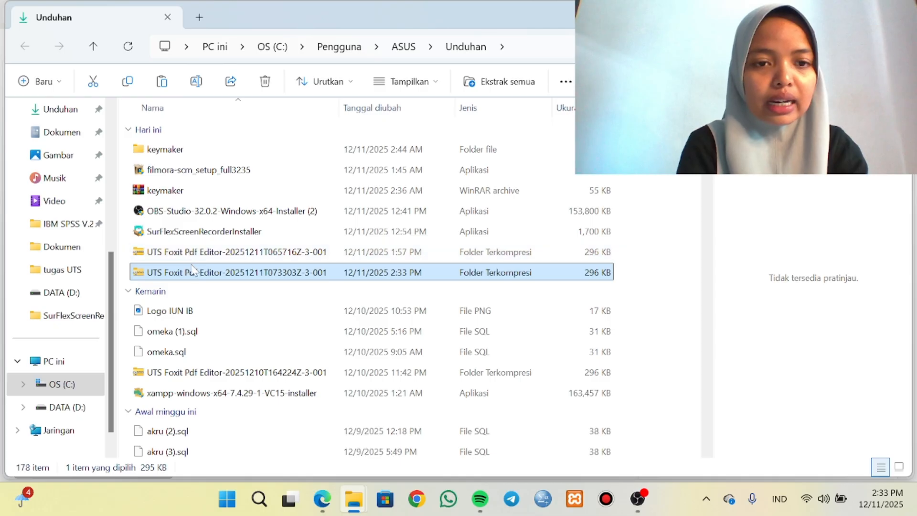
right_click(195, 270)
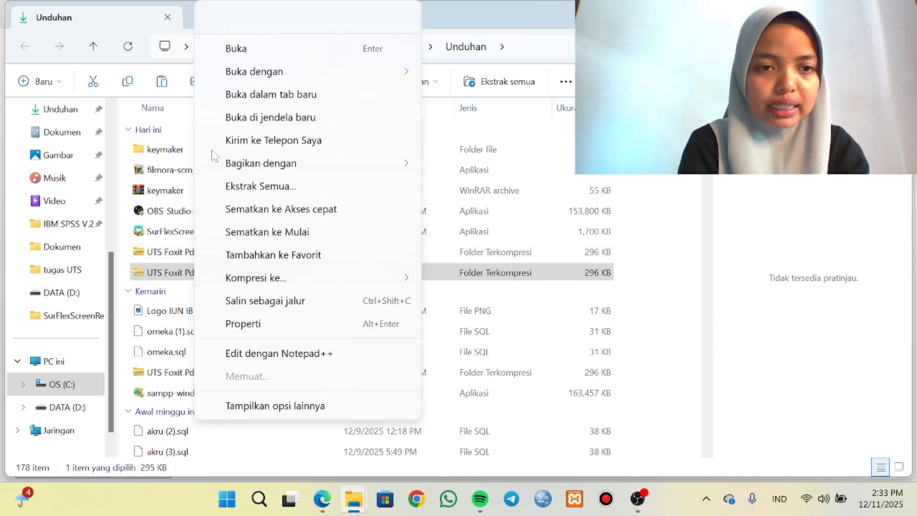
click(241, 19)
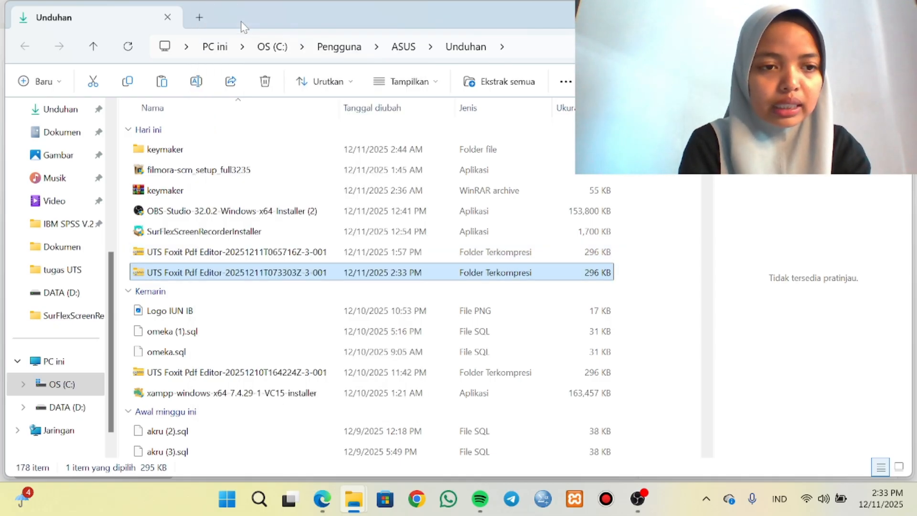
click(58, 276)
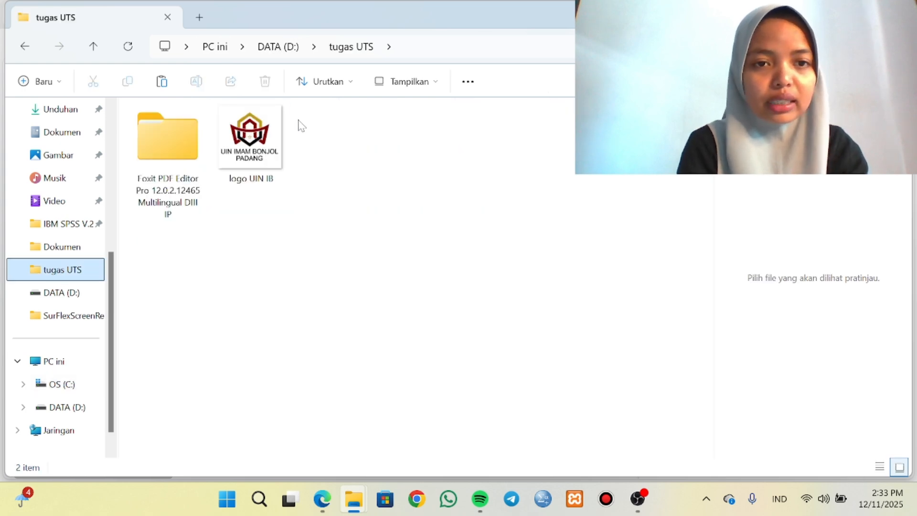
right_click(313, 144)
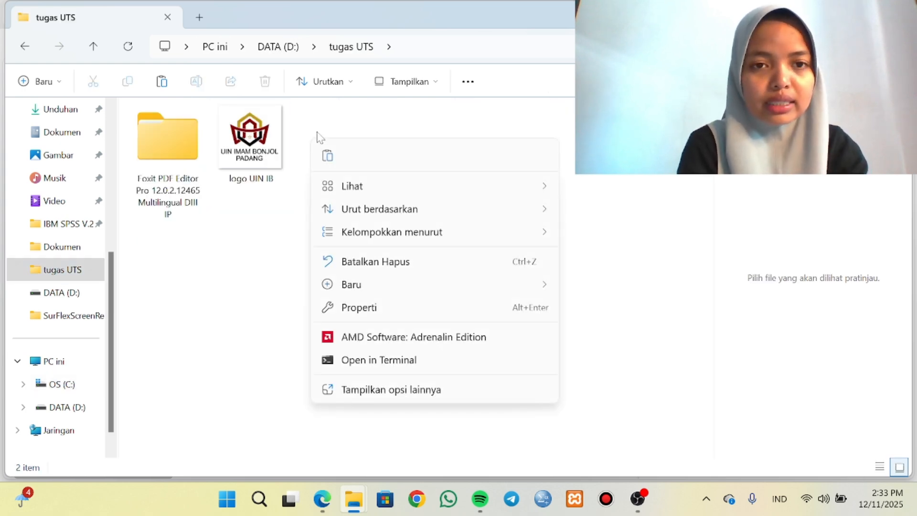
click(327, 156)
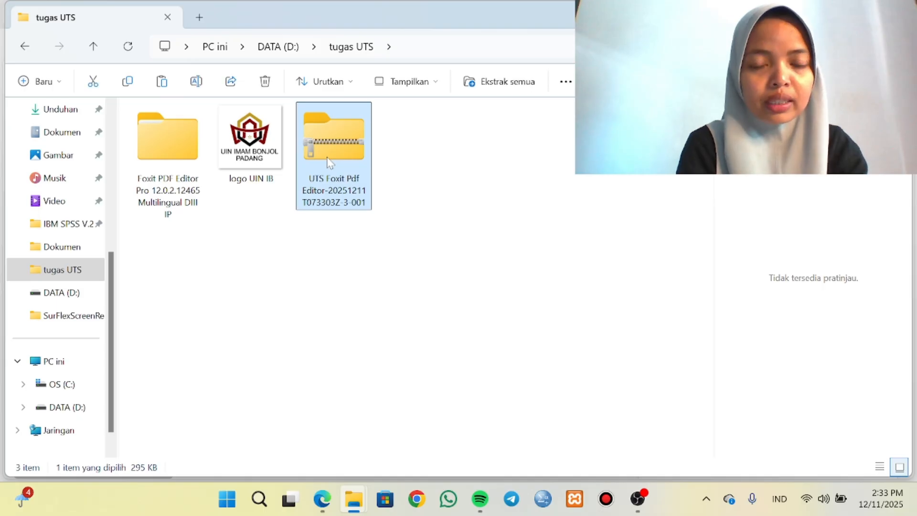
Extract the UTS Foxit Pdf Editor zip with WinRAR into the tugas UTS folder.
click(321, 320)
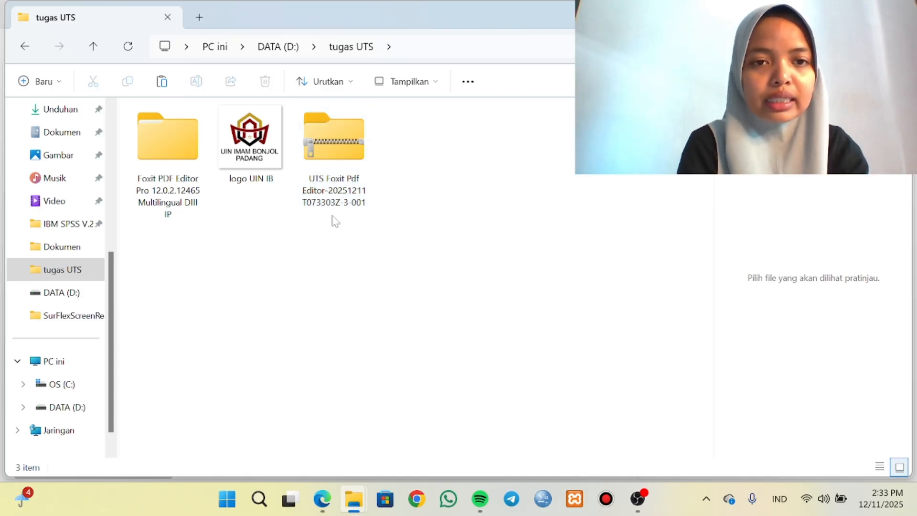
click(325, 156)
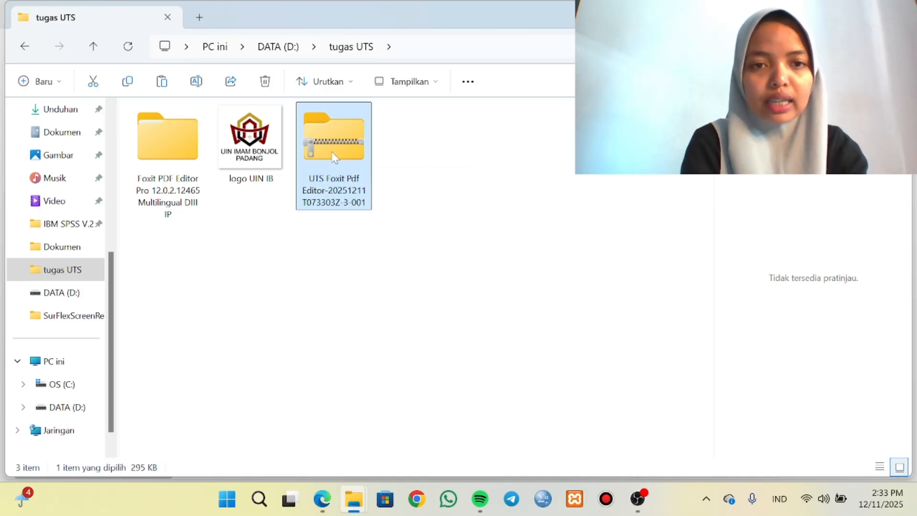
right_click(334, 160)
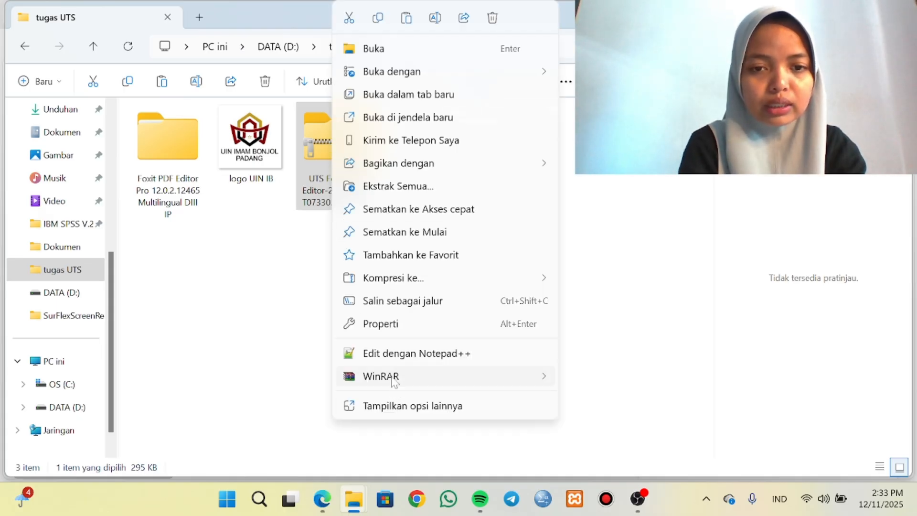
mouse_move(538, 385)
click(597, 449)
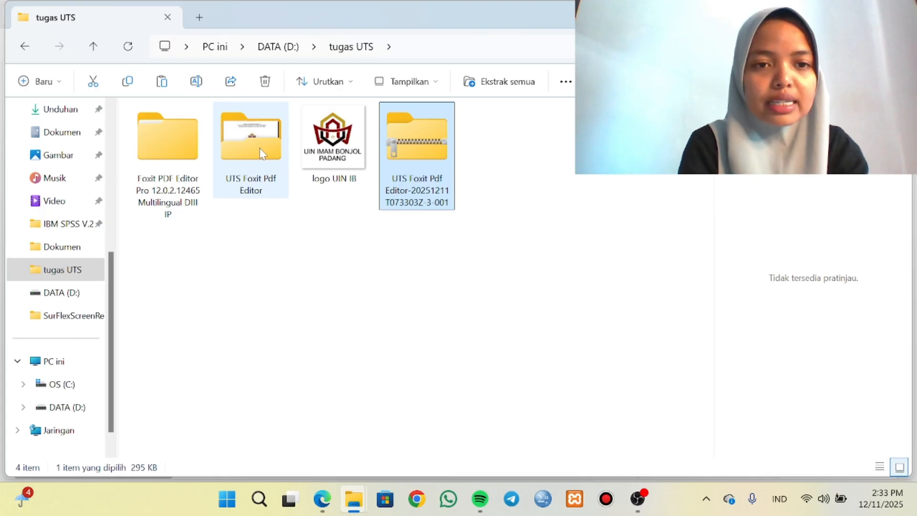
Check Folder hasil Ujian in the extracted UTS Foxit Pdf Editor folder, and open Tugas Akhir Diploma 3 in Word with editing enabled.
double_click(262, 153)
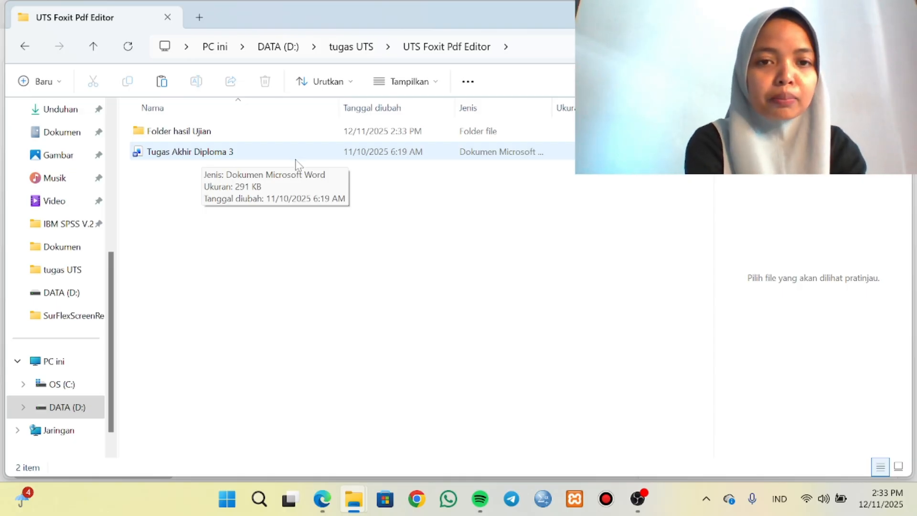
double_click(235, 135)
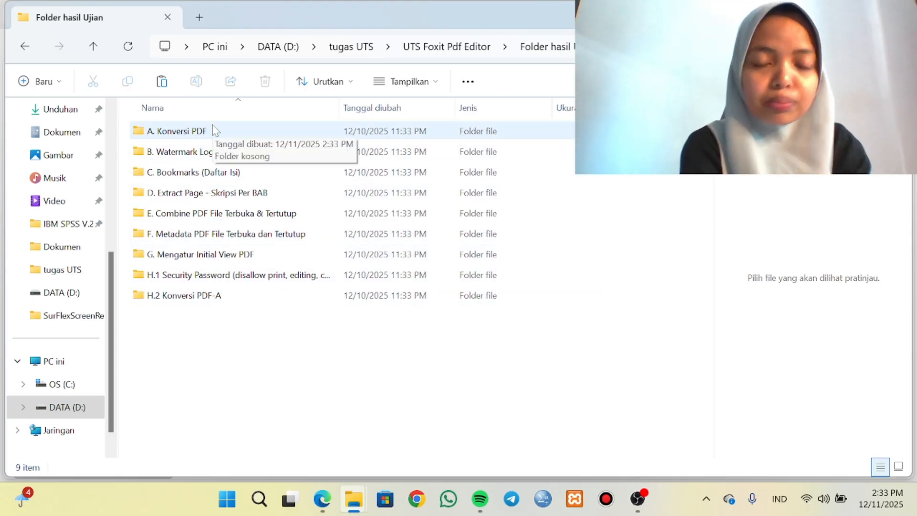
double_click(180, 136)
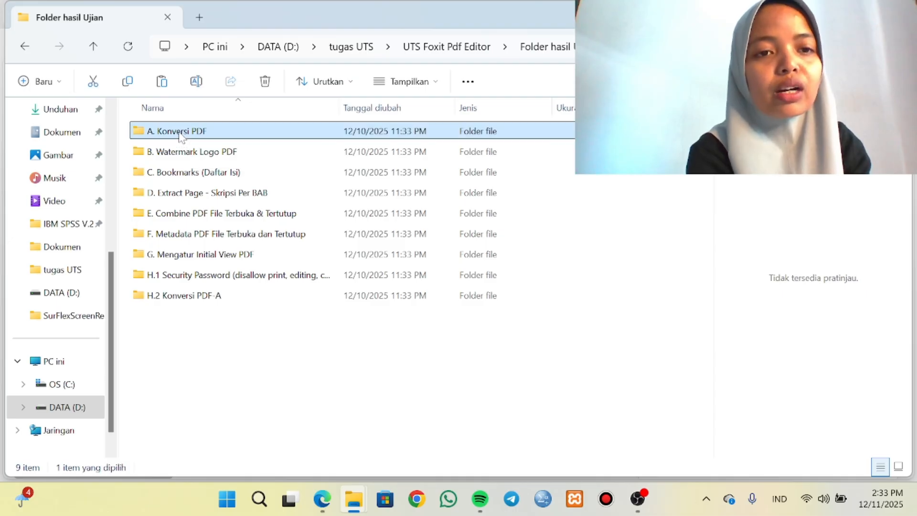
click(23, 48)
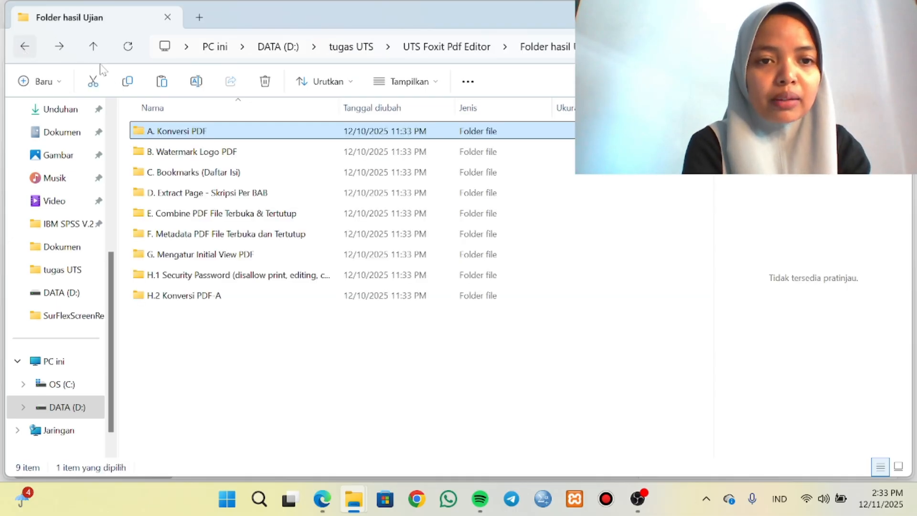
click(428, 50)
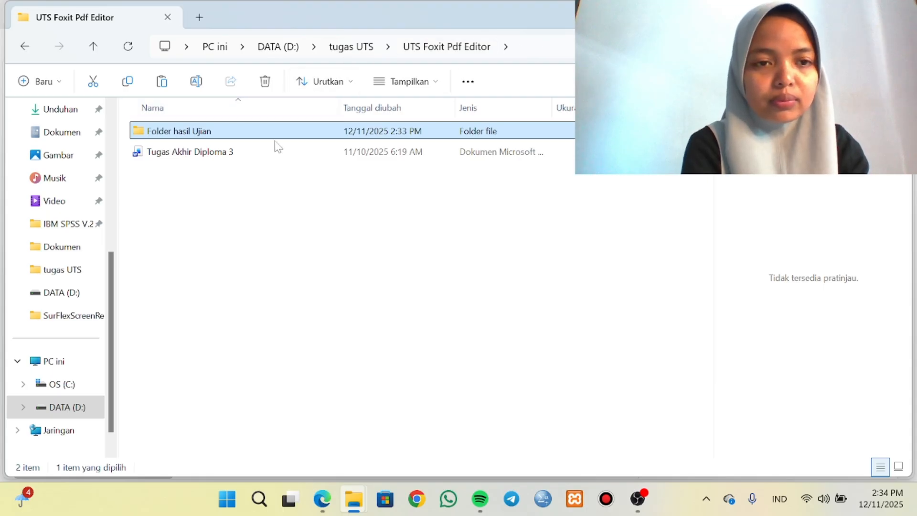
double_click(280, 156)
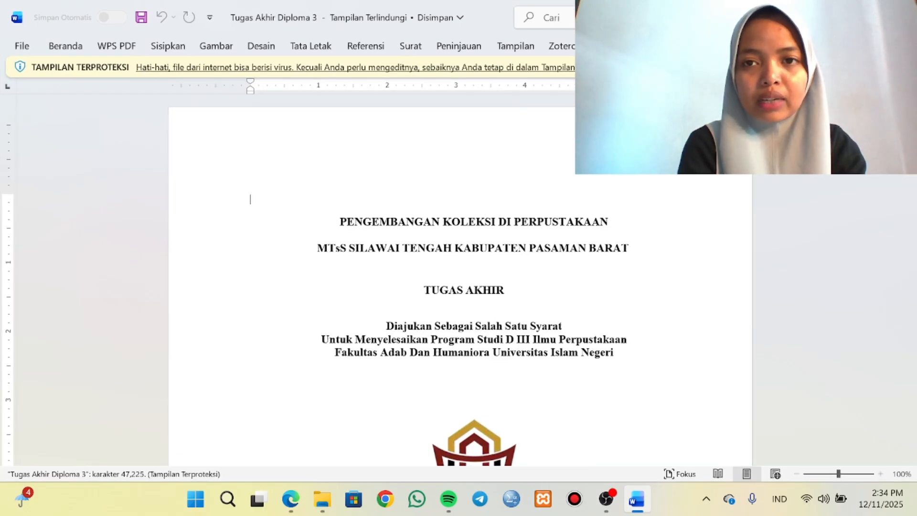
click(676, 67)
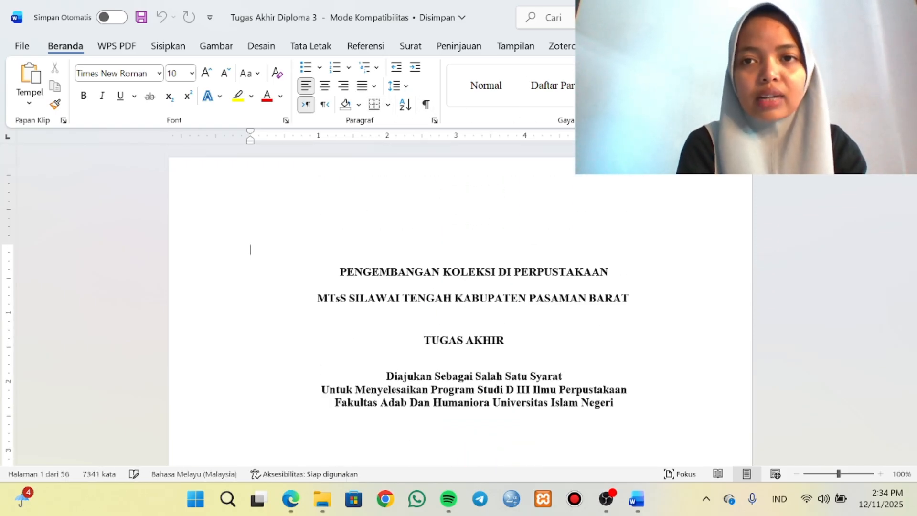
Review the Foxit add-in's advanced conversion settings, choosing Standard as the default setting, and close the dialog.
scroll(669, 91, down, 10)
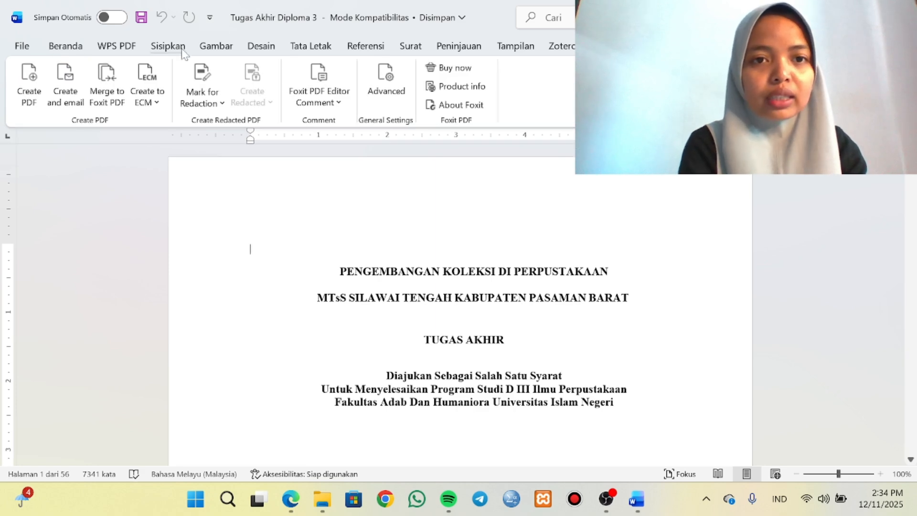
click(381, 104)
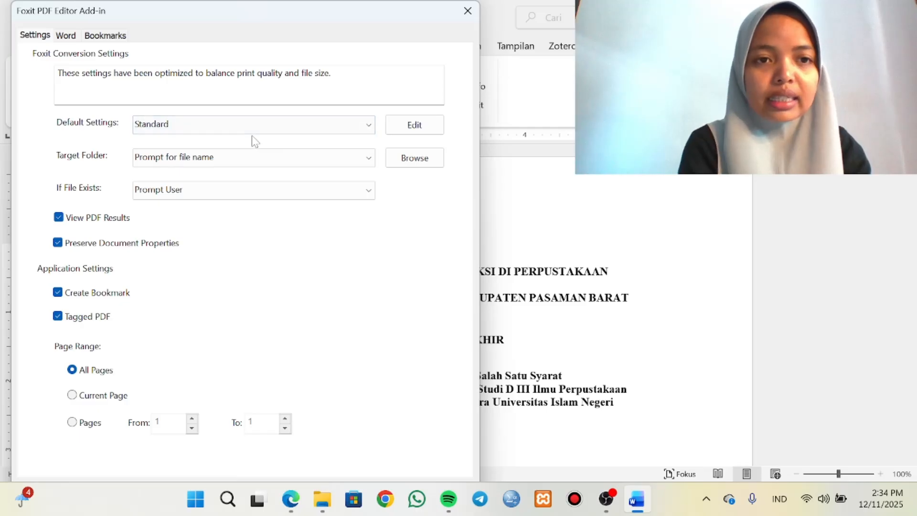
click(364, 128)
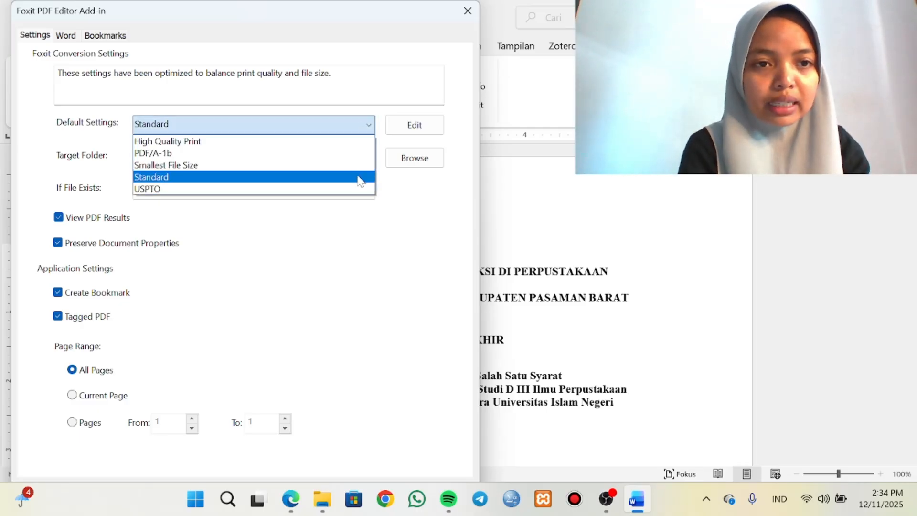
click(360, 180)
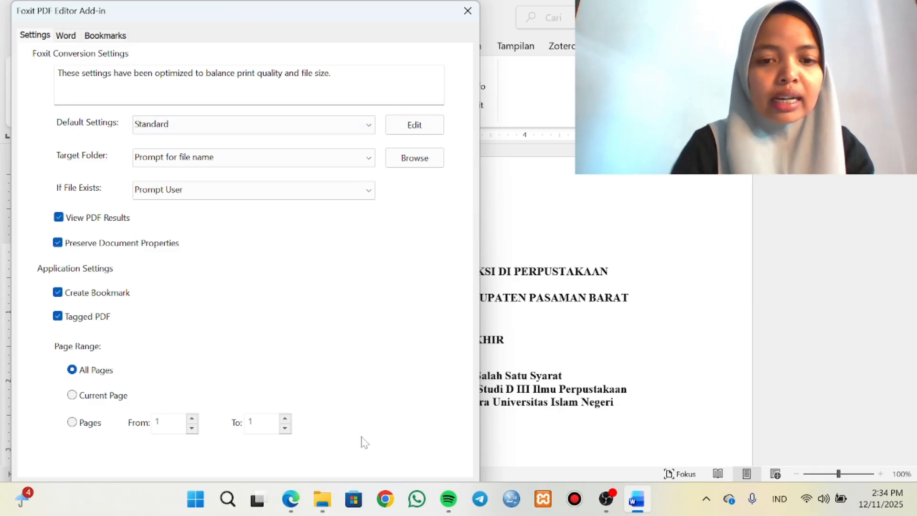
key(Escape)
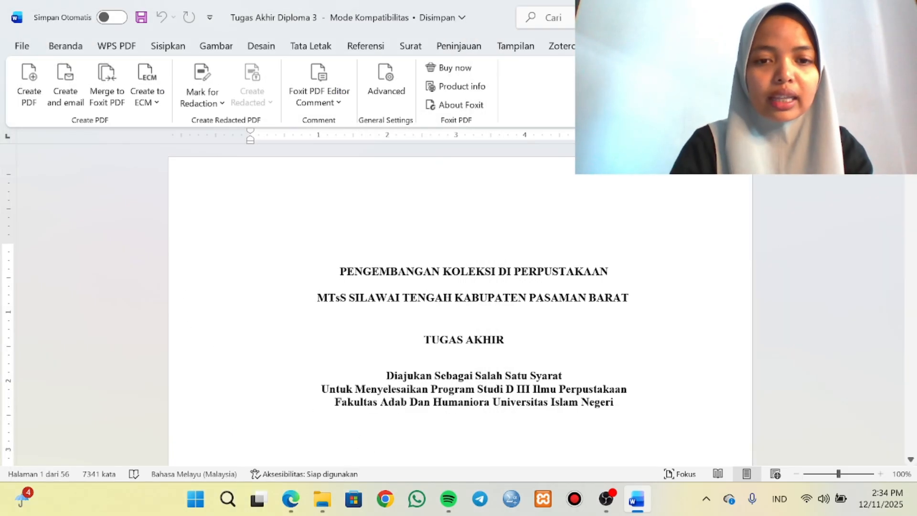
click(28, 84)
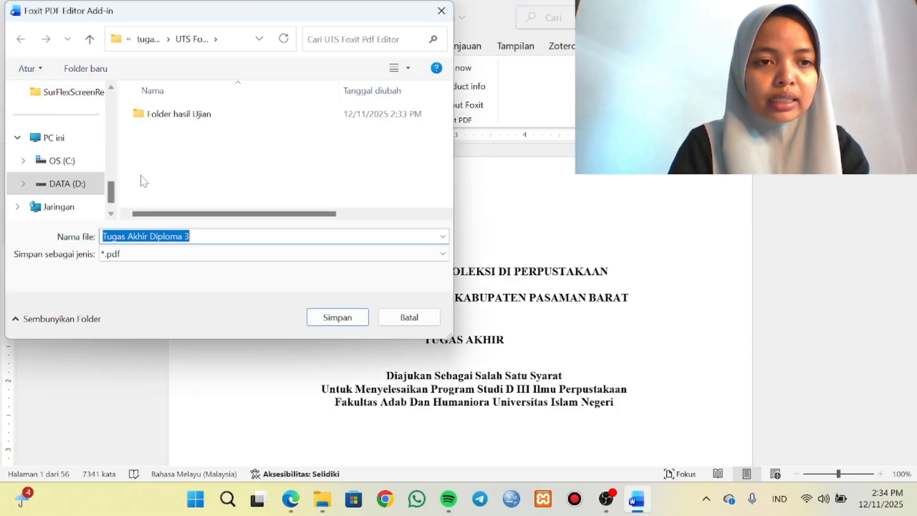
click(169, 117)
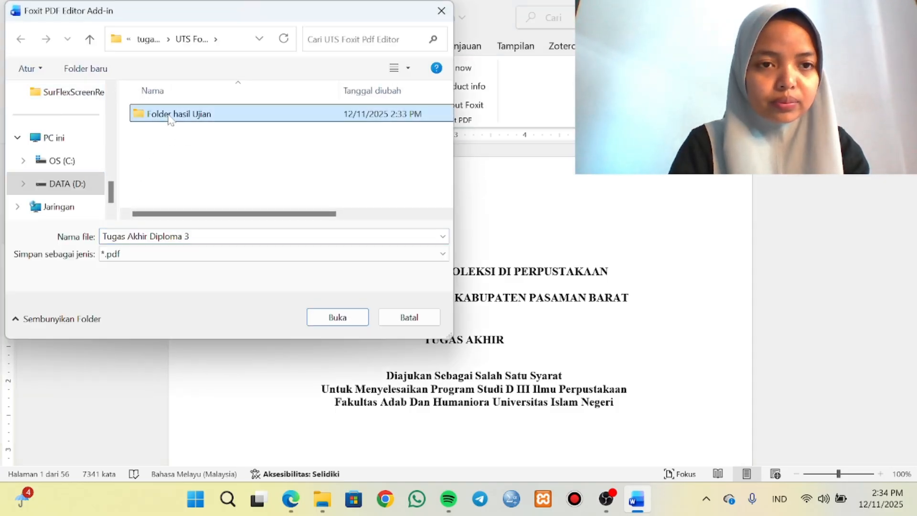
double_click(170, 117)
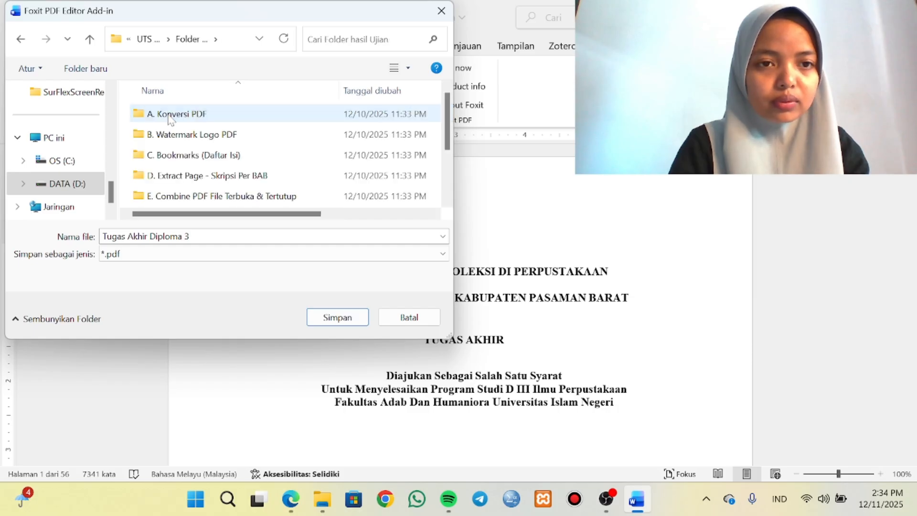
click(409, 318)
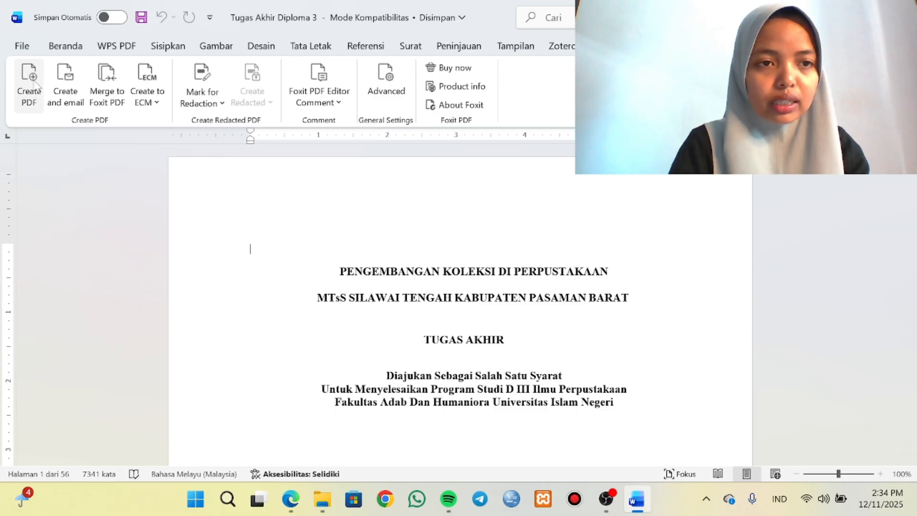
Create a Foxit PDF of the document, saved as Tugas Akhir Diploma 3 in Folder hasil Ujian's A. Konversi PDF subfolder.
click(29, 82)
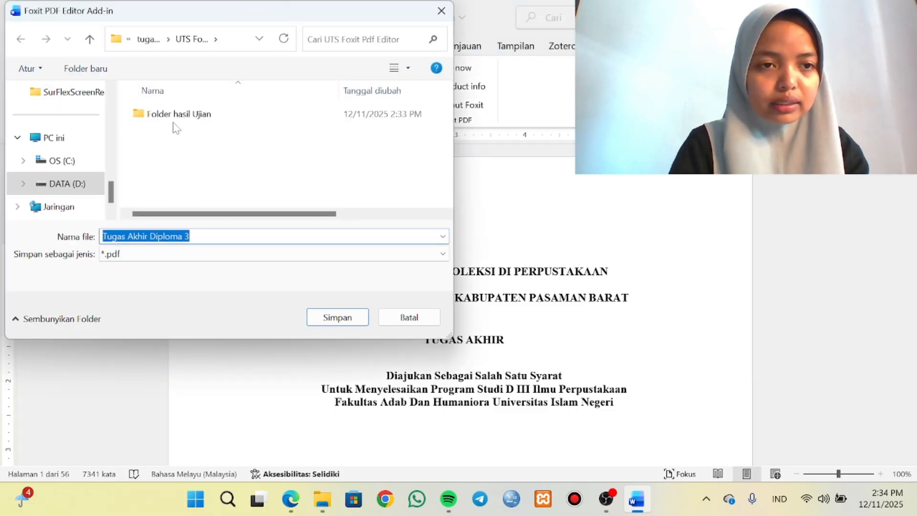
double_click(174, 119)
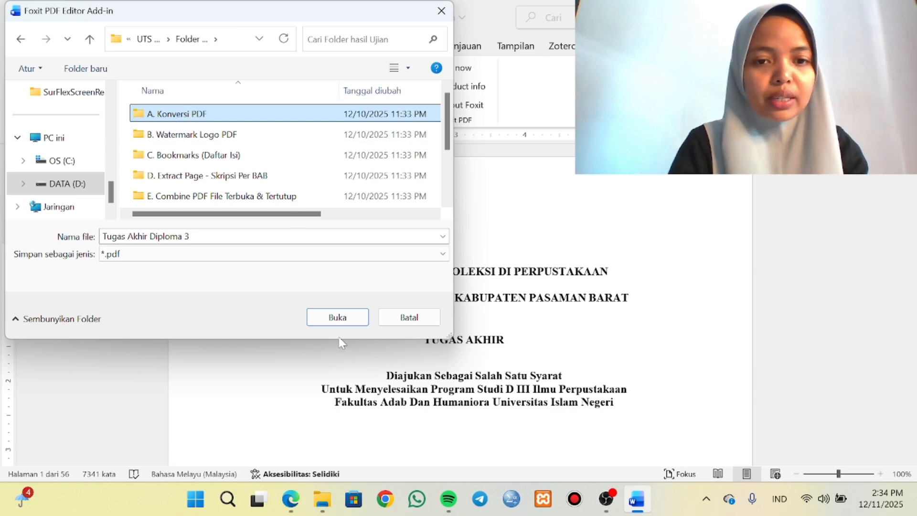
click(333, 323)
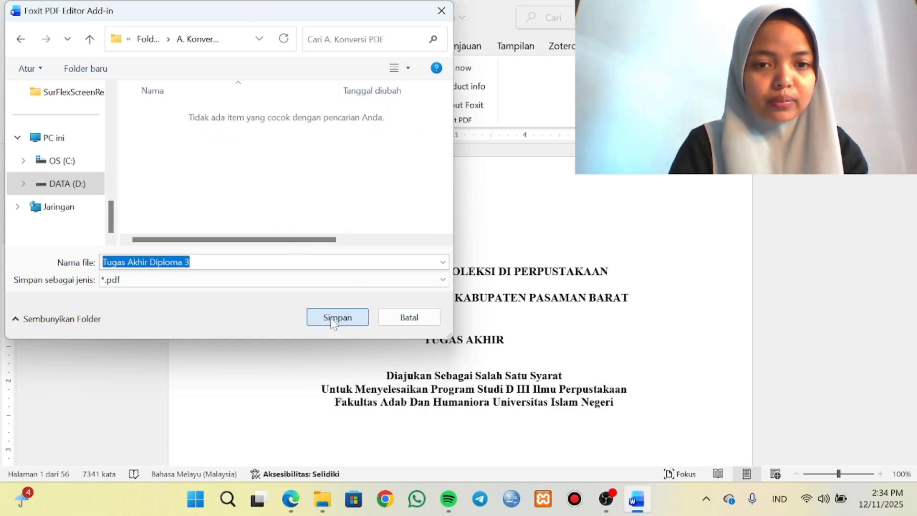
click(331, 320)
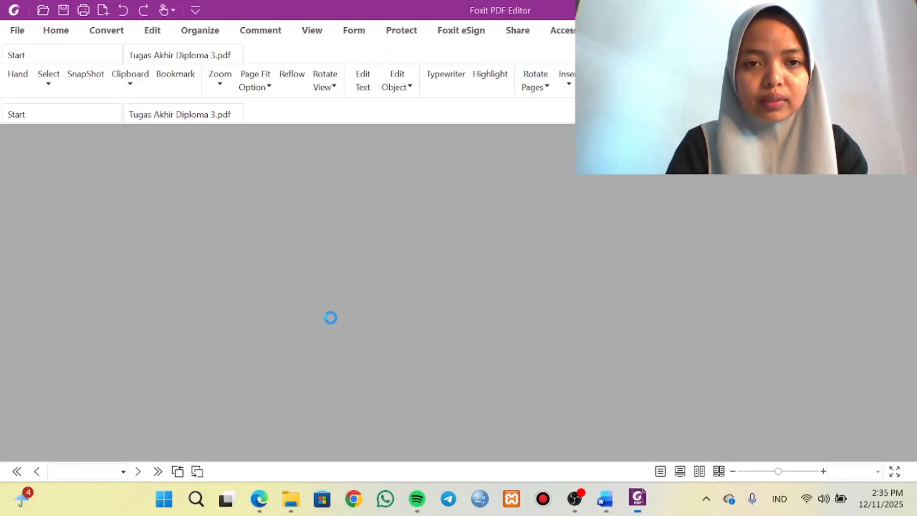
Look through the opening pages of the converted Tugas Akhir Diploma 3 PDF, from the cover to ABSTRAK, and close the document.
scroll(331, 323, down, 15)
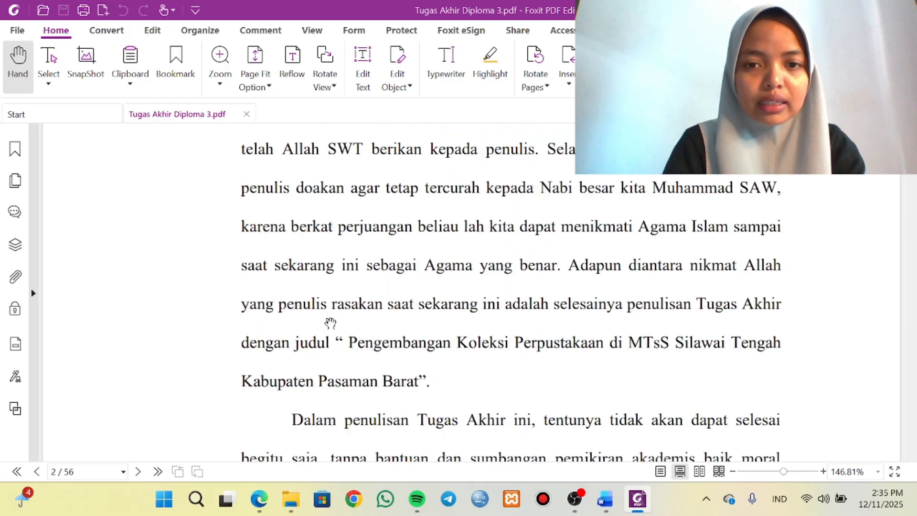
scroll(330, 324, down, 10)
scroll(331, 323, up, 15)
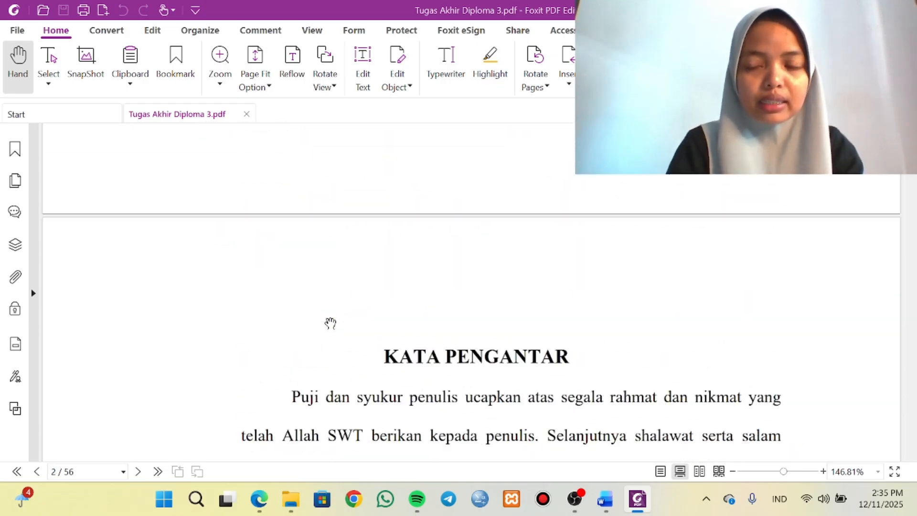
scroll(330, 324, up, 15)
scroll(330, 323, down, 15)
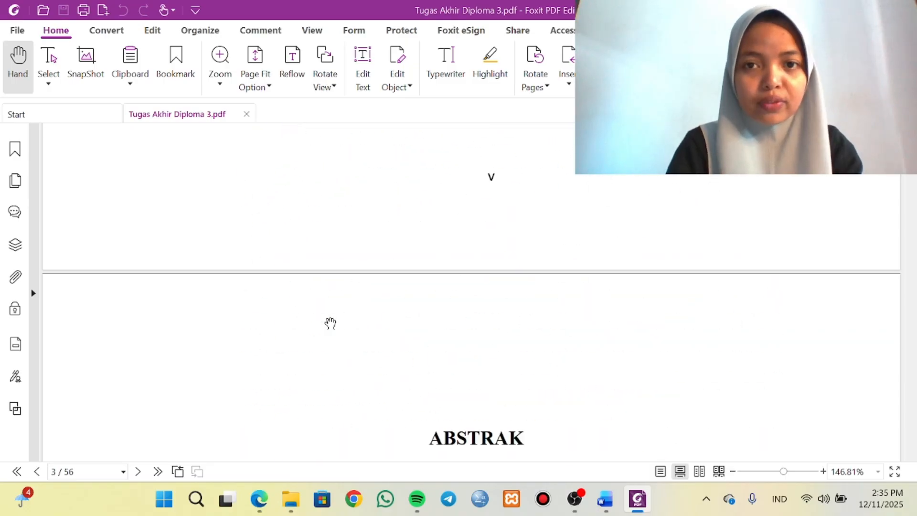
scroll(331, 323, up, 10)
scroll(331, 323, up, 10)
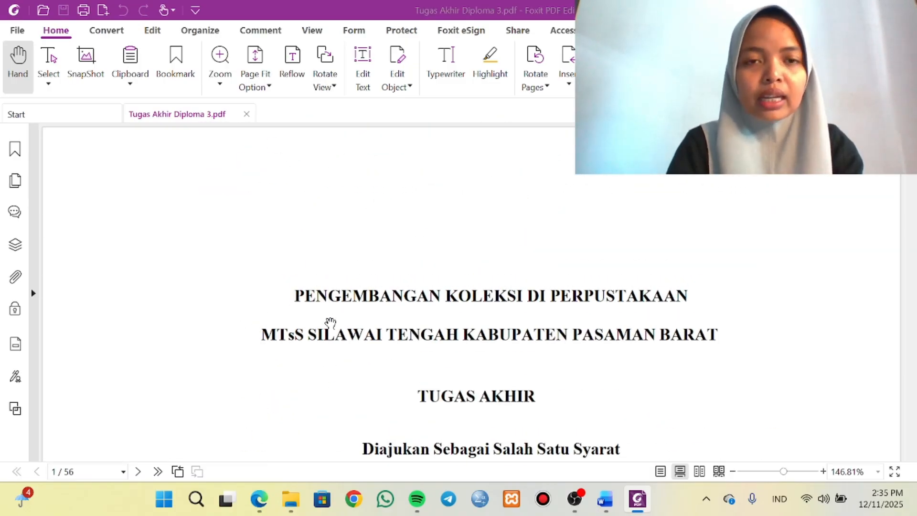
click(247, 114)
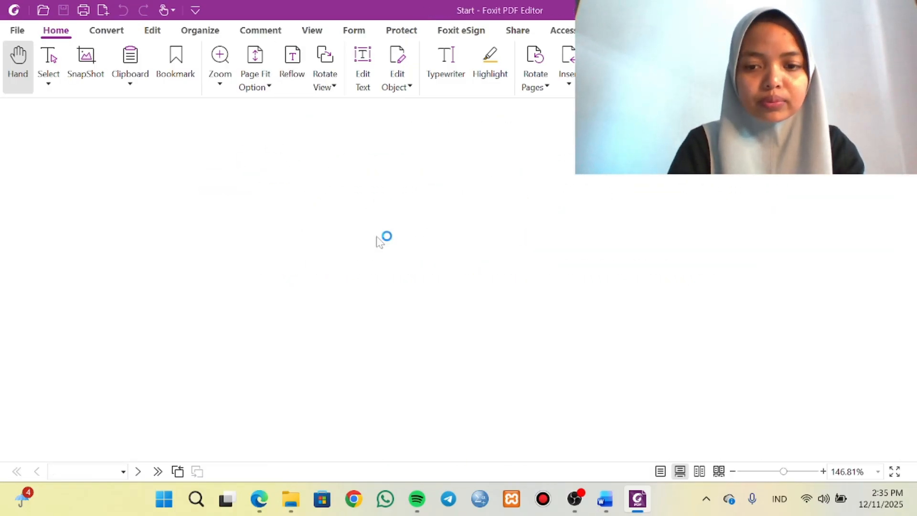
Switch to Edge and highlight stage A, Konversi File Fulltext skripsi menjadi PDF, in the UTS instruction PDF.
mouse_move(261, 497)
click(271, 471)
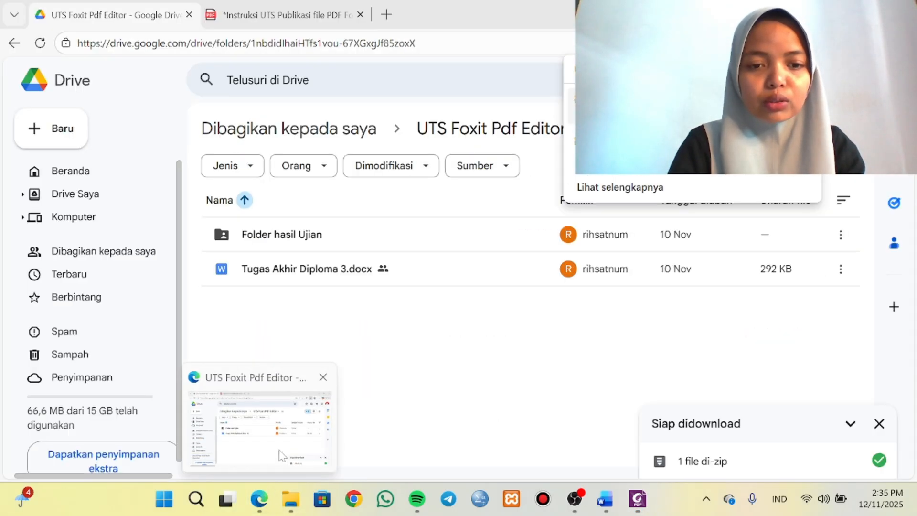
click(298, 15)
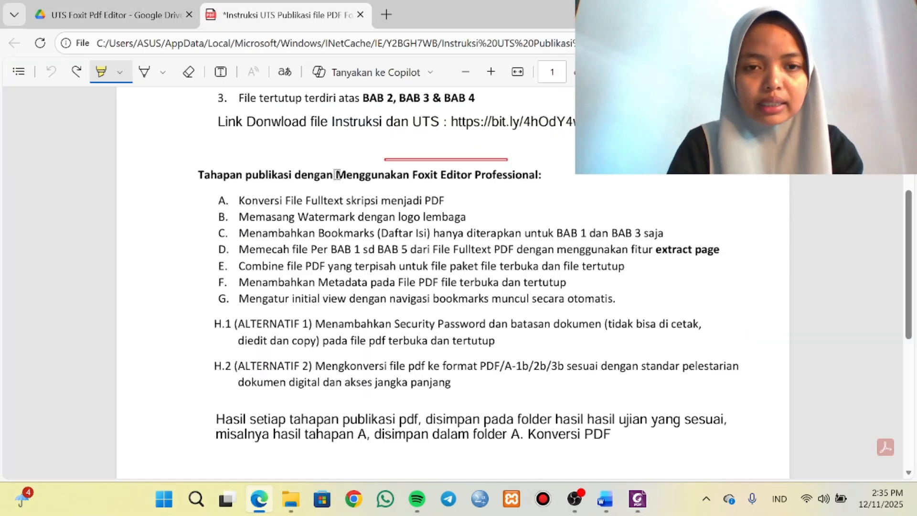
drag(444, 201, 235, 203)
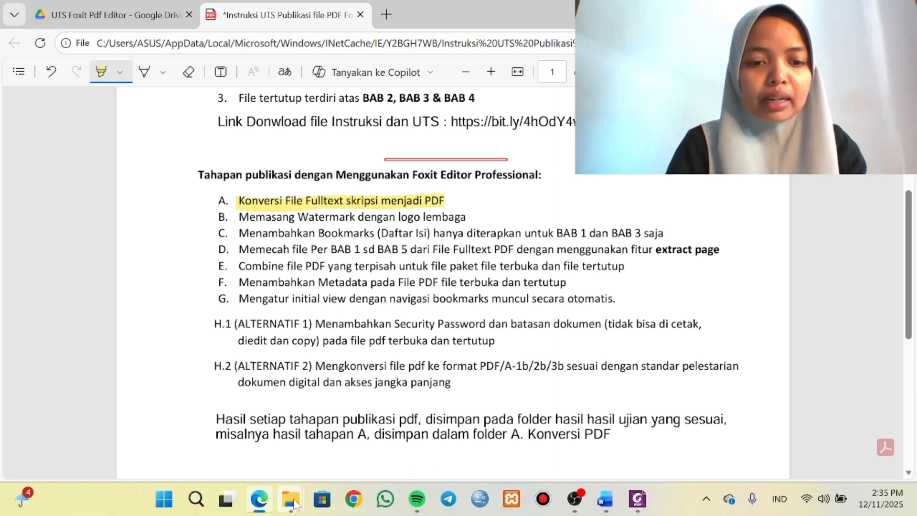
Switch to File Explorer and open the A. Konversi PDF subfolder inside Folder hasil Ujian.
click(321, 462)
double_click(219, 131)
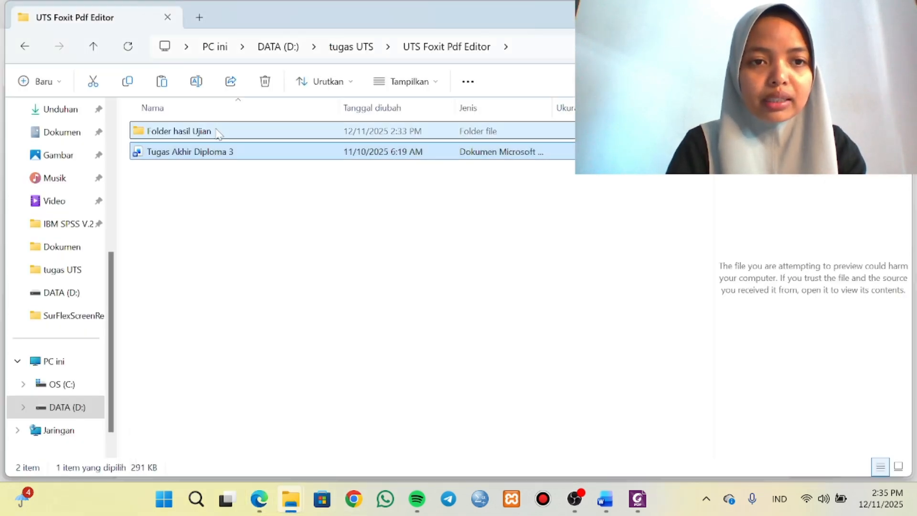
double_click(228, 132)
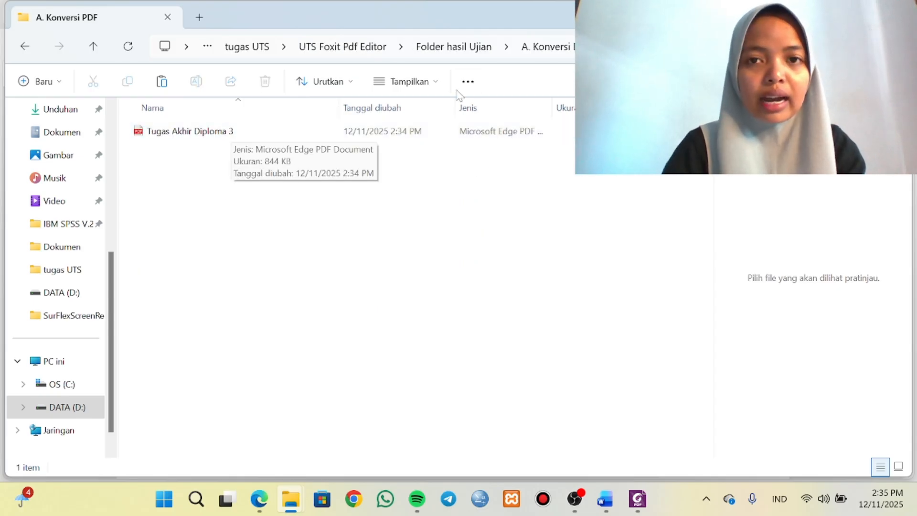
Try to copy Tugas Akhir Diploma 3 from A. Konversi PDF into the B. Watermark Logo PDF folder.
right_click(228, 137)
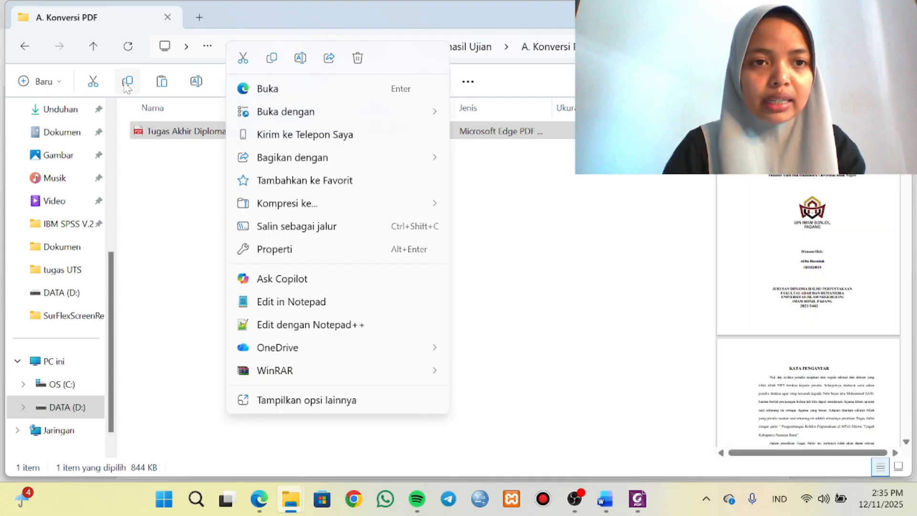
click(541, 266)
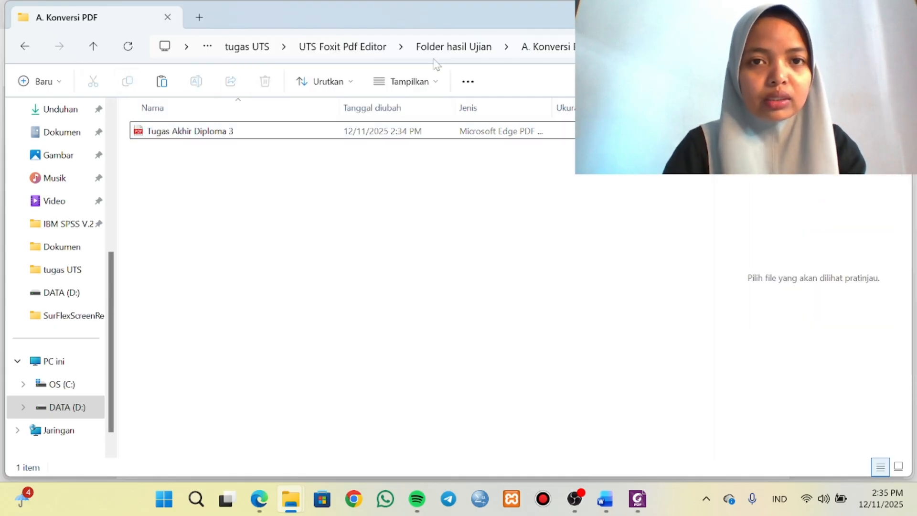
click(440, 48)
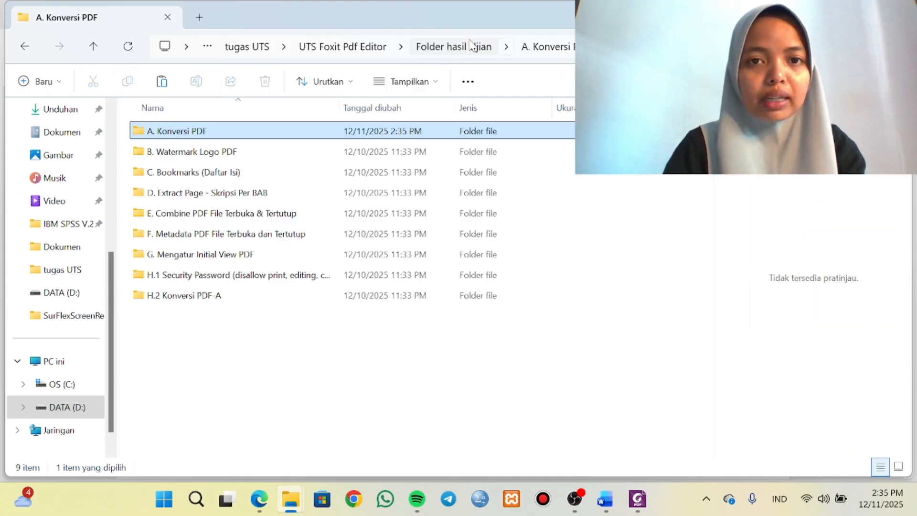
double_click(265, 153)
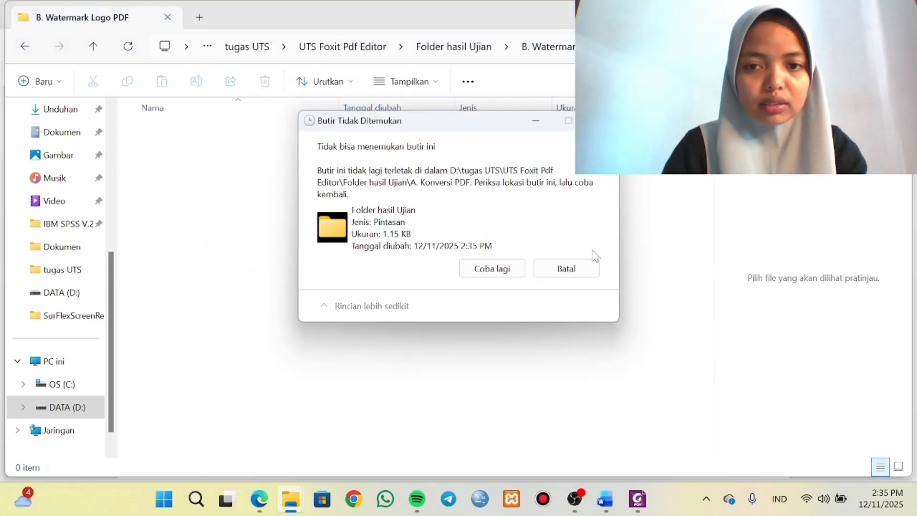
click(576, 274)
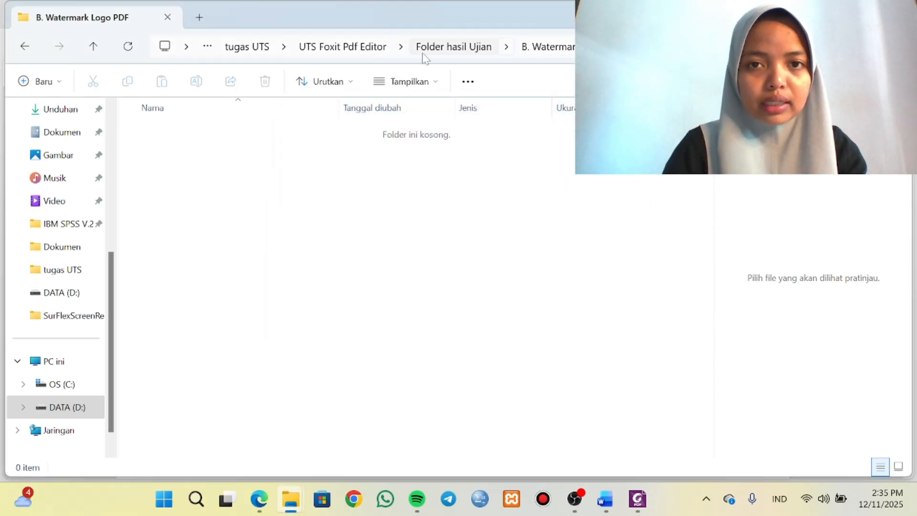
Copy the Tugas Akhir Diploma 3 PDF from A. Konversi PDF and paste it into the B. Watermark Logo PDF folder.
click(467, 46)
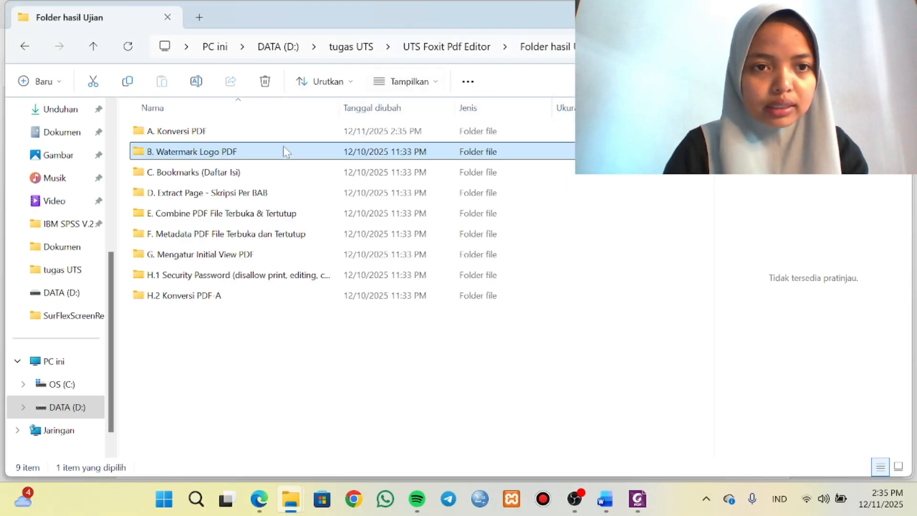
click(277, 131)
double_click(262, 126)
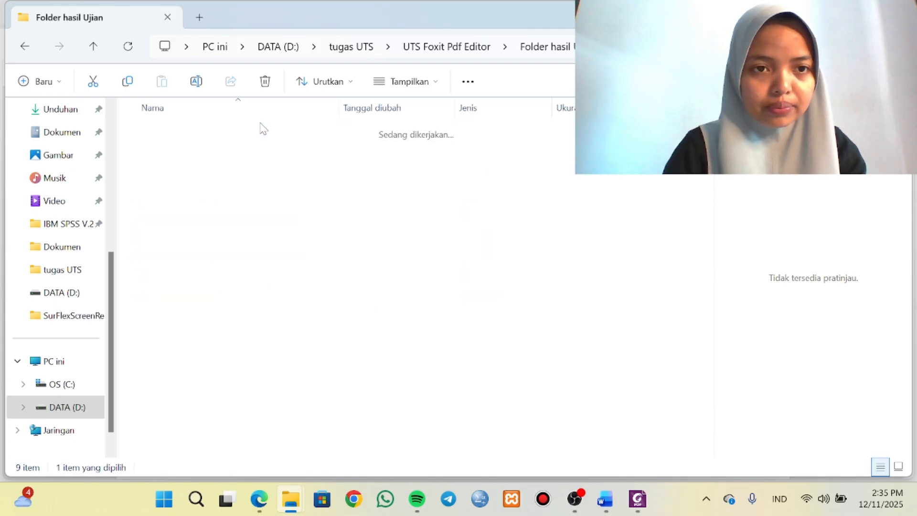
click(202, 136)
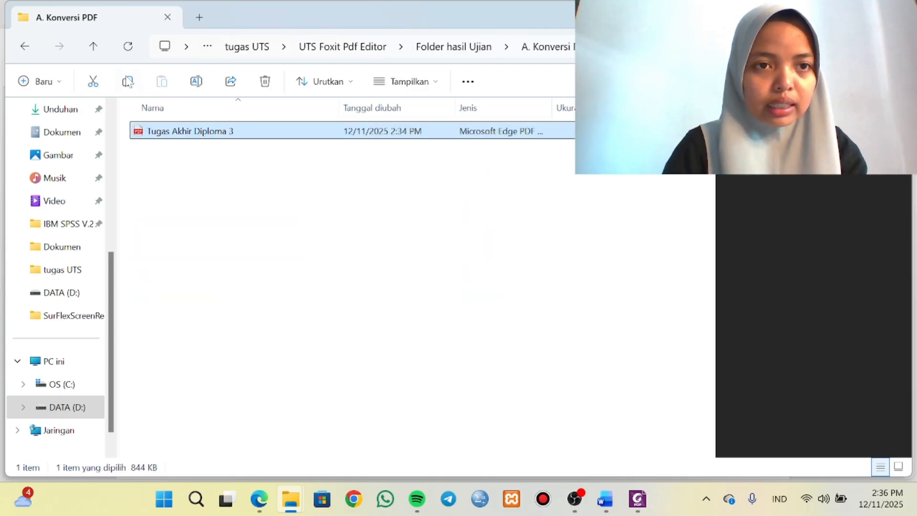
click(128, 83)
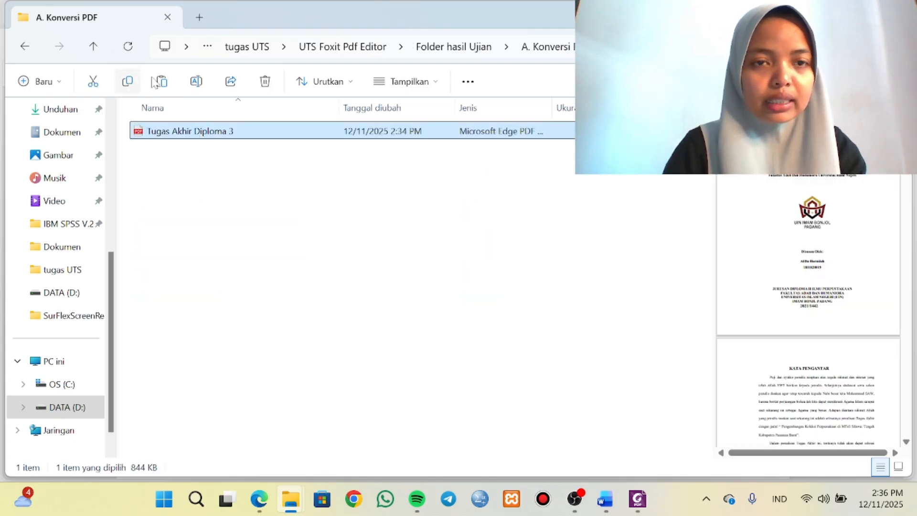
click(470, 53)
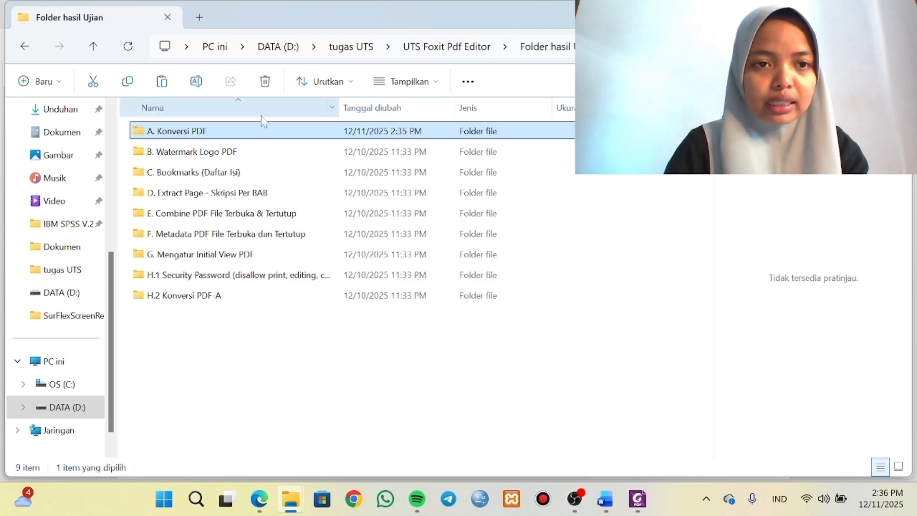
click(256, 151)
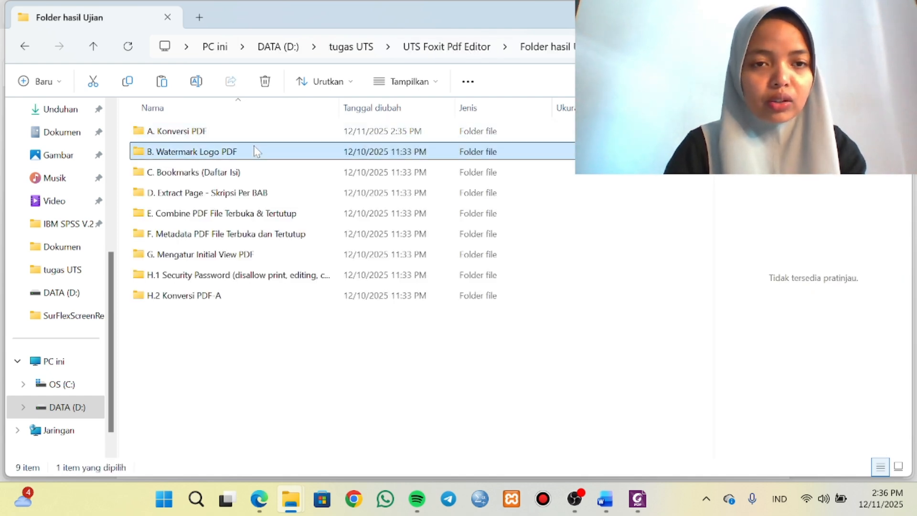
double_click(257, 152)
key(ctrl+v)
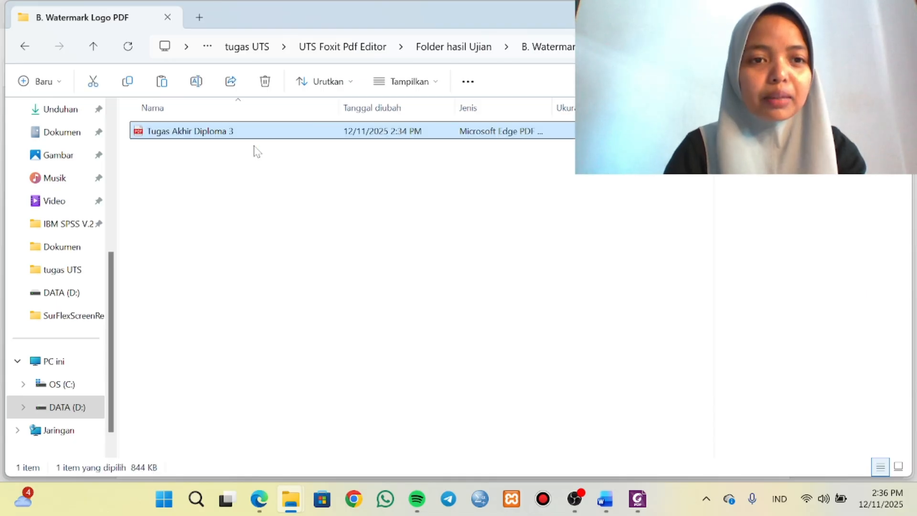
Open the Tugas Akhir Diploma 3 copy from B. Watermark Logo PDF in Foxit PDF Editor and check its cover page.
right_click(359, 131)
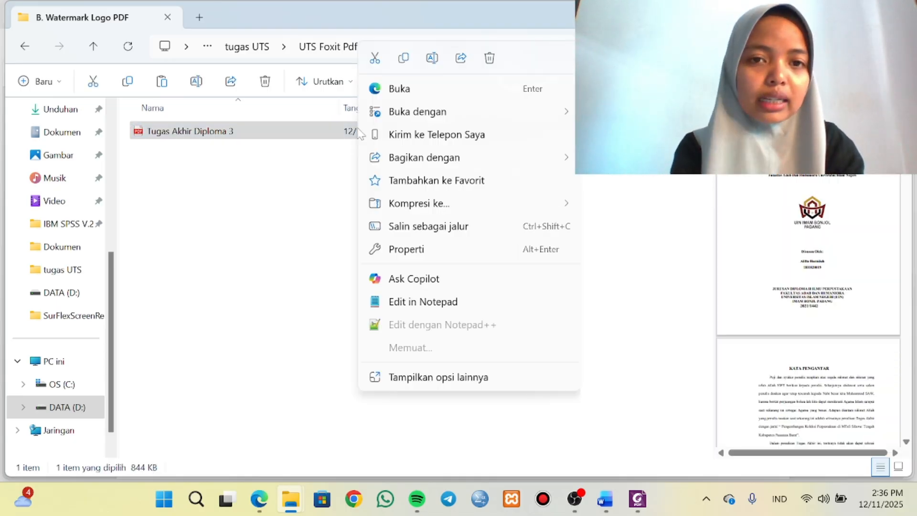
mouse_move(417, 111)
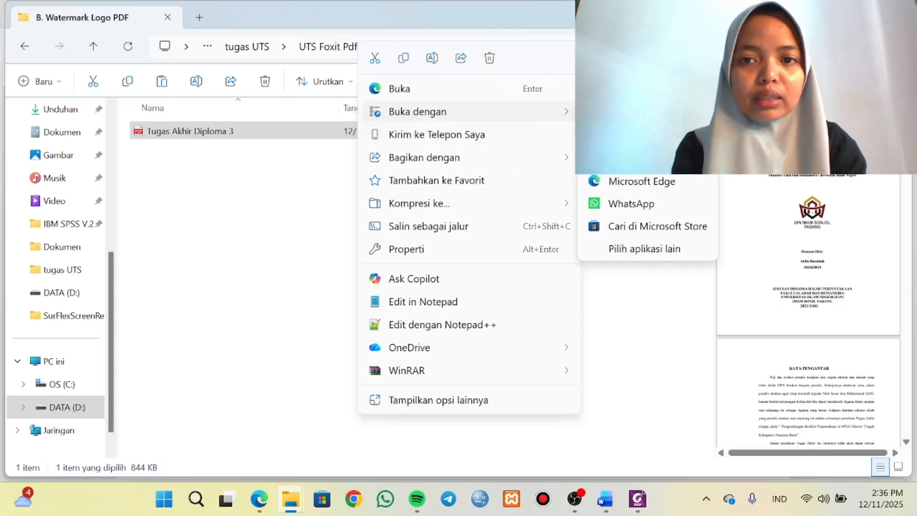
click(640, 137)
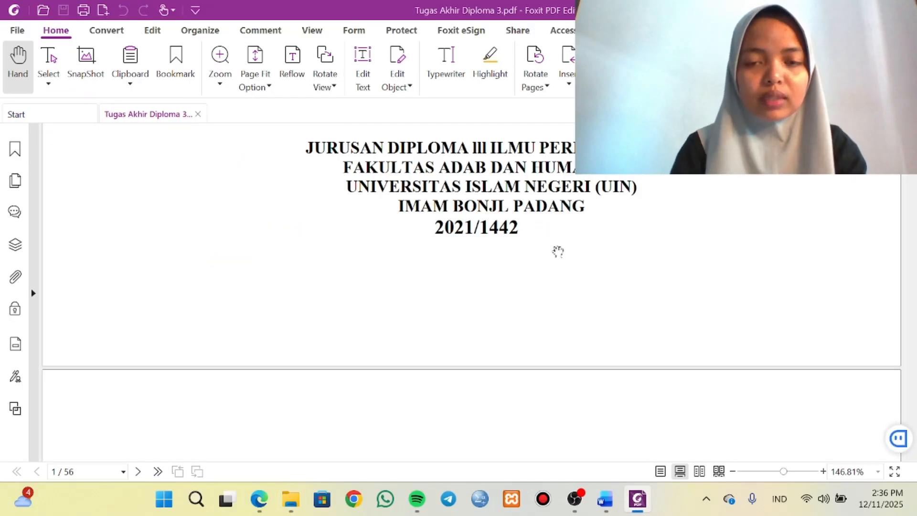
scroll(559, 301, up, 10)
scroll(560, 301, down, 8)
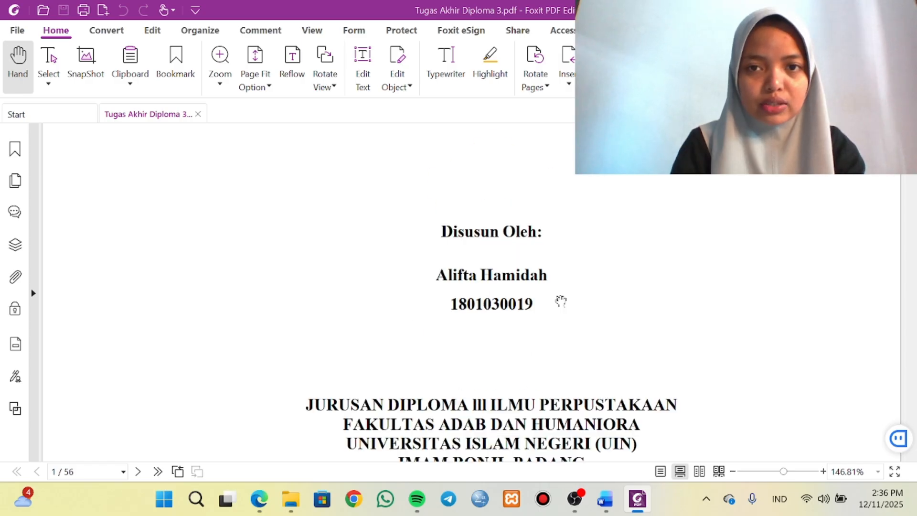
scroll(561, 301, up, 5)
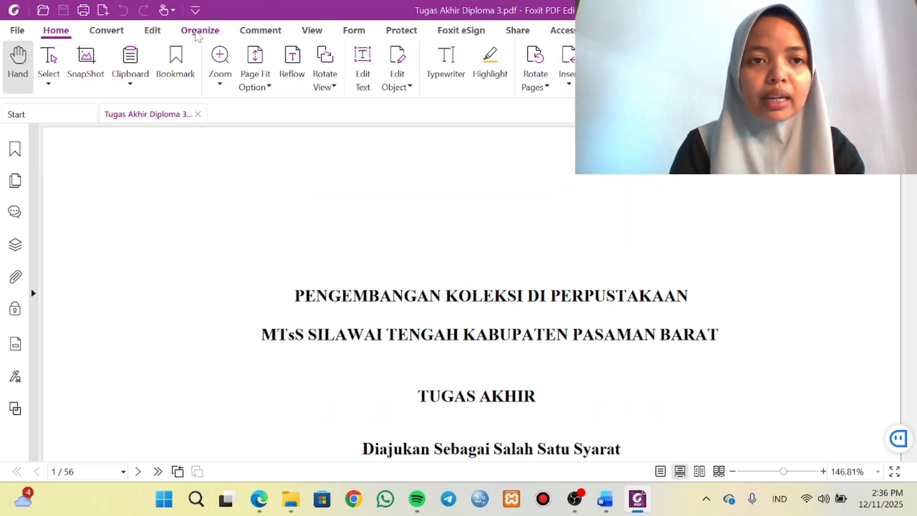
Set up a new file-based watermark with logo UIN IB from the tugas UTS folder, at 25% opacity.
click(197, 32)
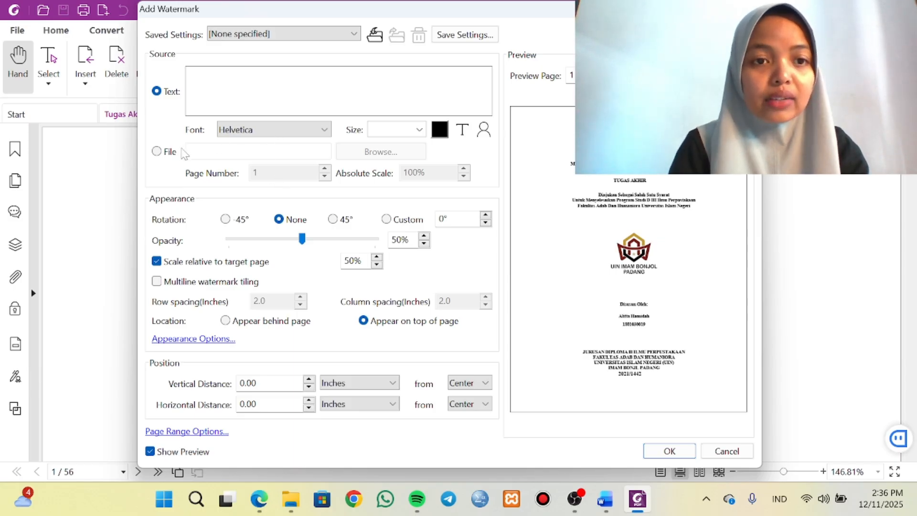
click(158, 152)
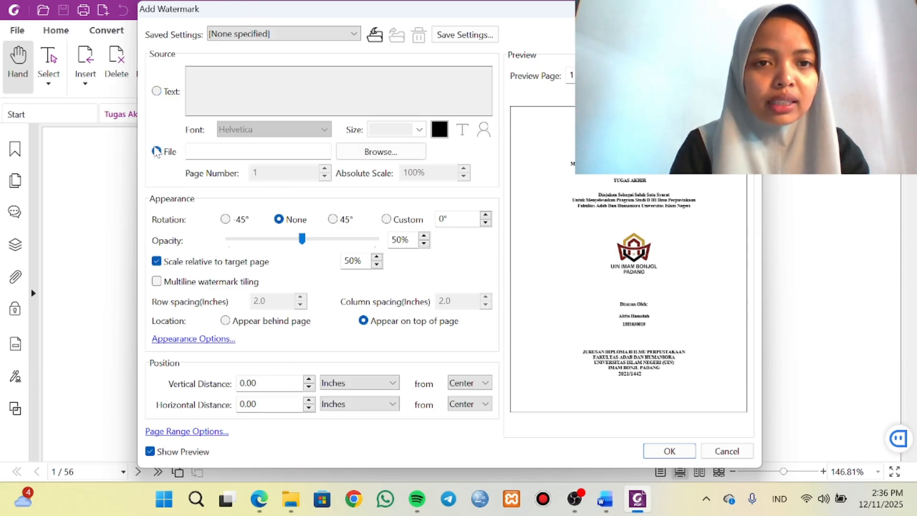
click(381, 156)
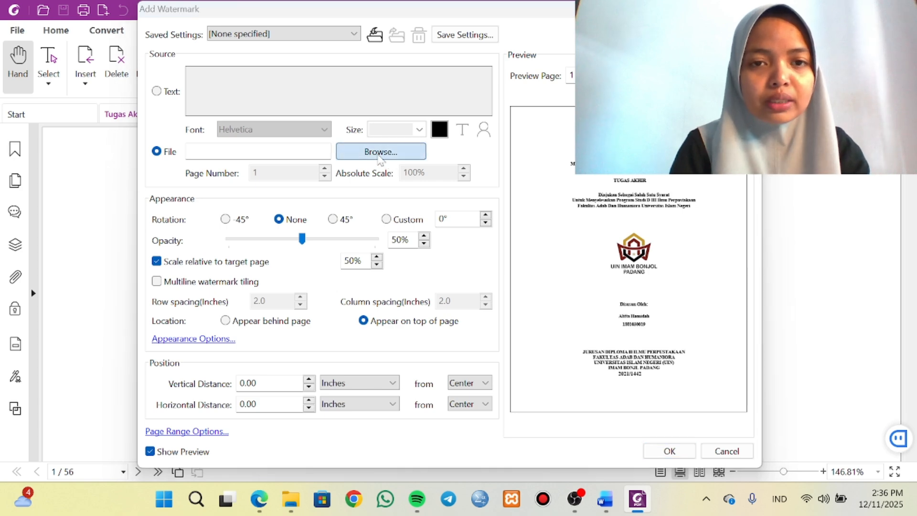
scroll(288, 222, up, 3)
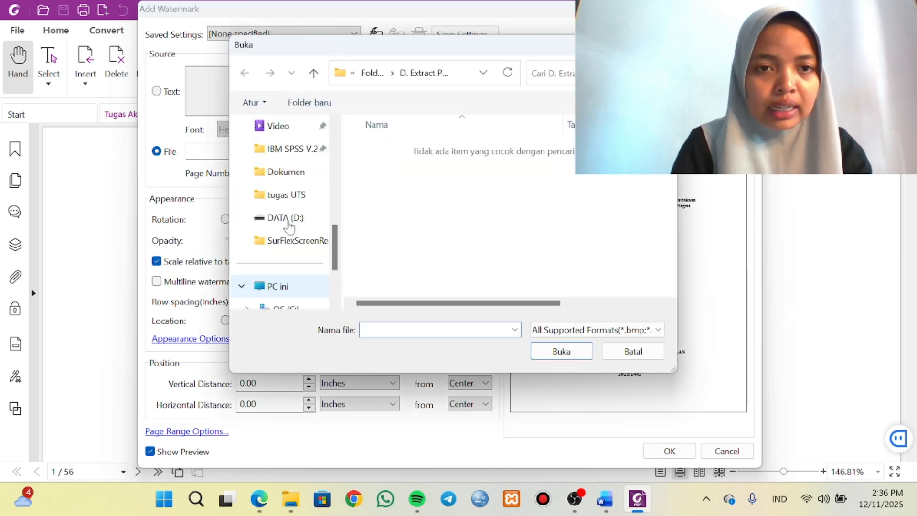
click(287, 194)
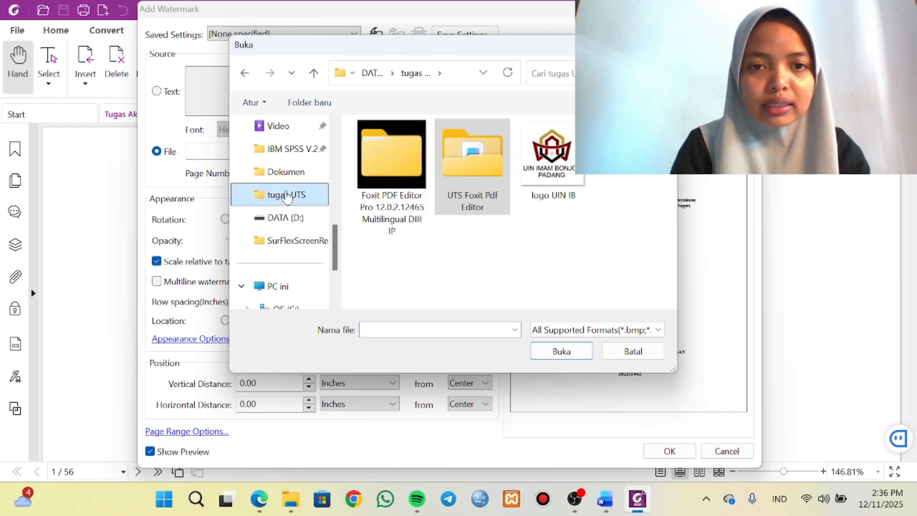
click(551, 169)
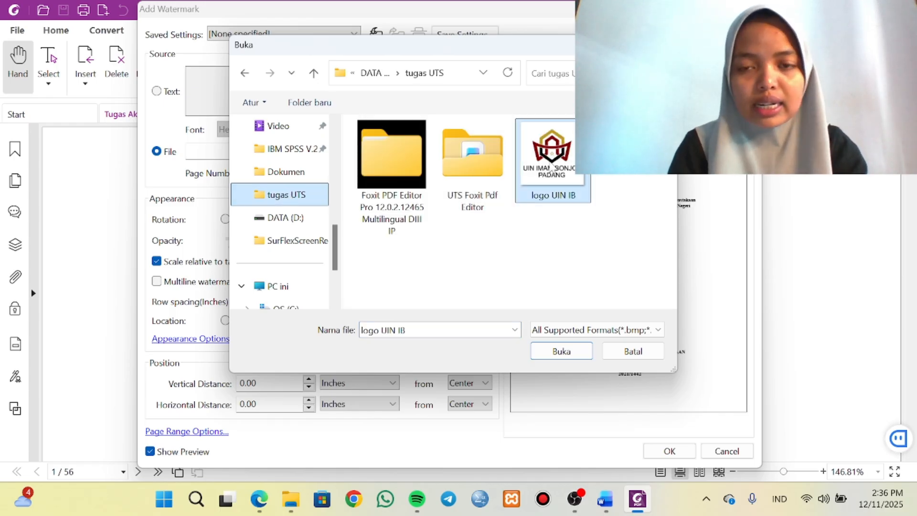
click(561, 351)
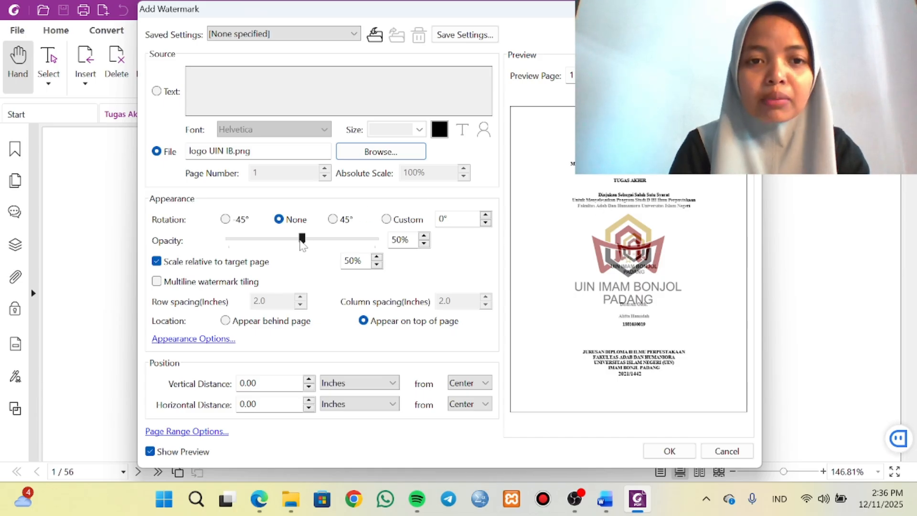
drag(302, 241, 269, 242)
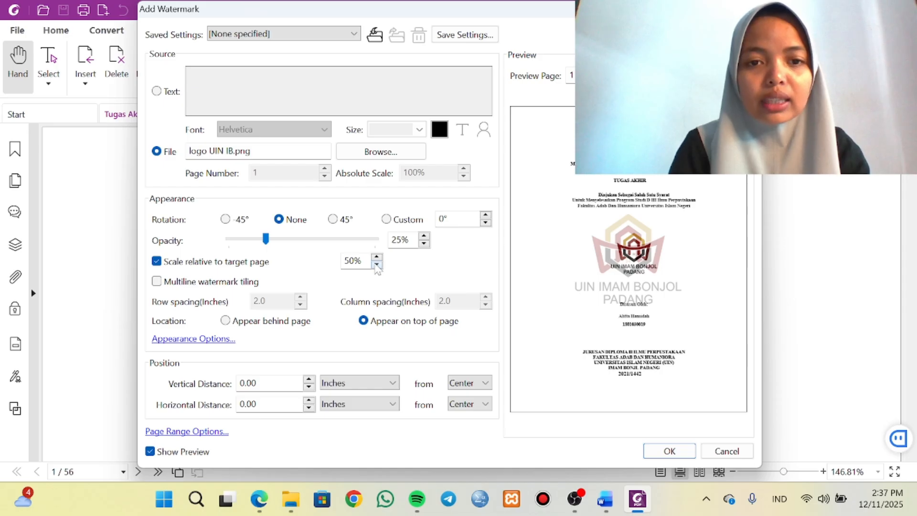
Scale the logo watermark to 40% of the target page, place it behind the page content, and apply it to the document.
double_click(375, 263)
click(375, 262)
click(375, 263)
click(375, 263)
click(375, 263)
click(375, 263)
click(375, 263)
click(375, 263)
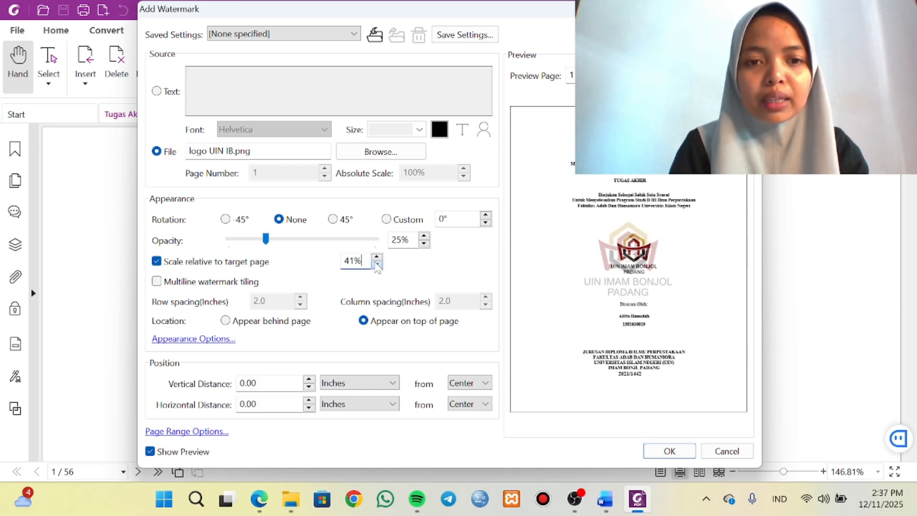
click(377, 265)
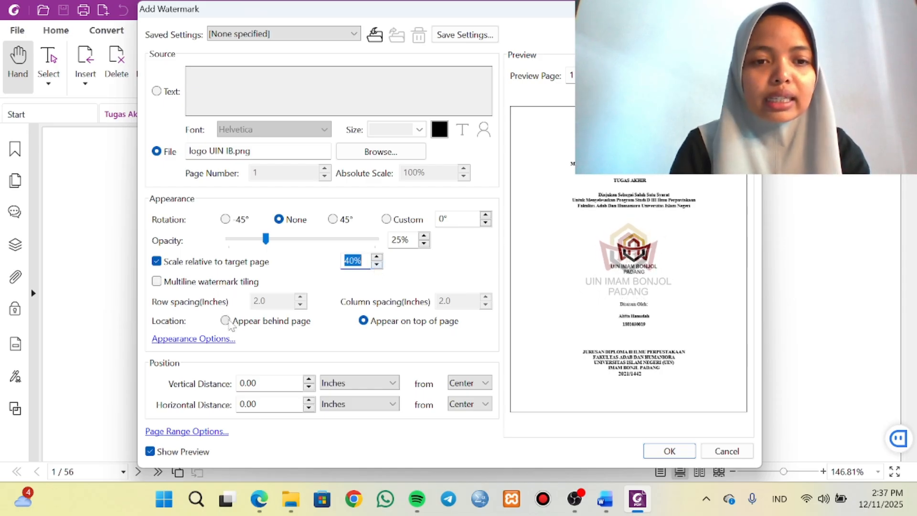
click(227, 322)
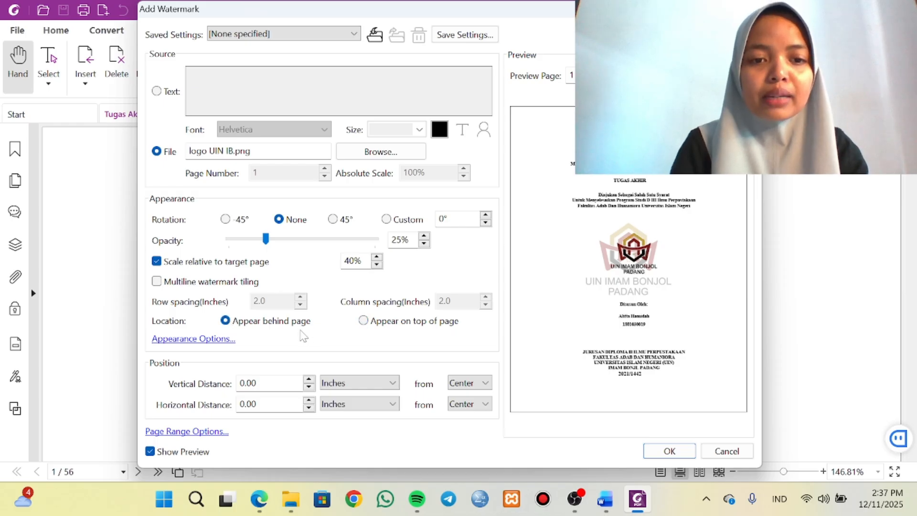
click(670, 452)
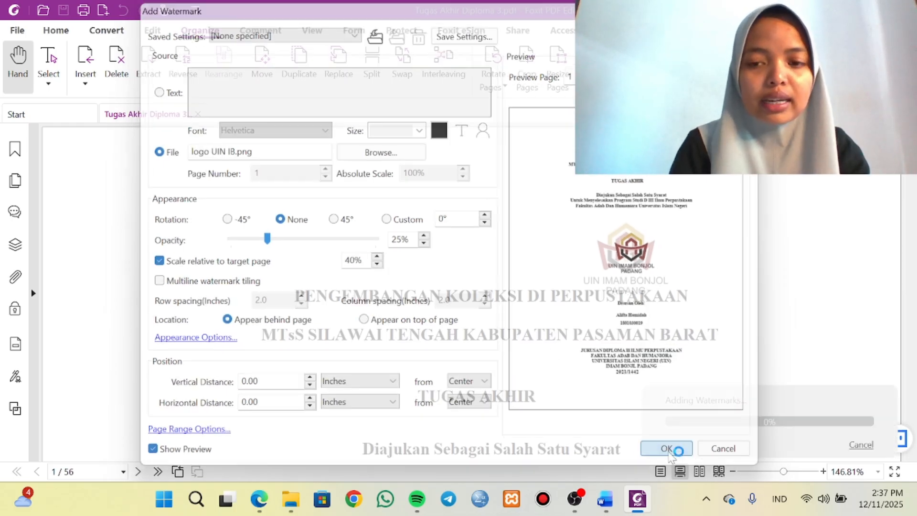
Check the logo watermark across the opening pages of the thesis and save the PDF.
scroll(467, 415, down, 15)
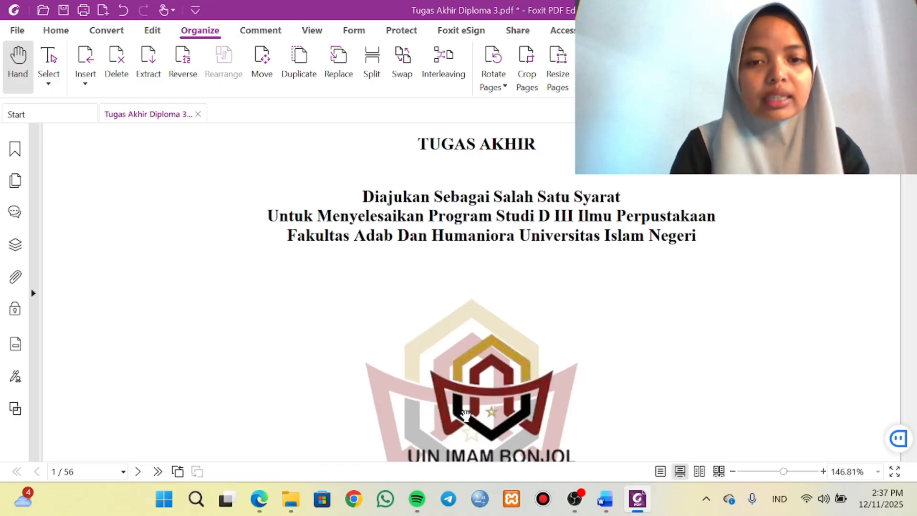
scroll(466, 416, down, 20)
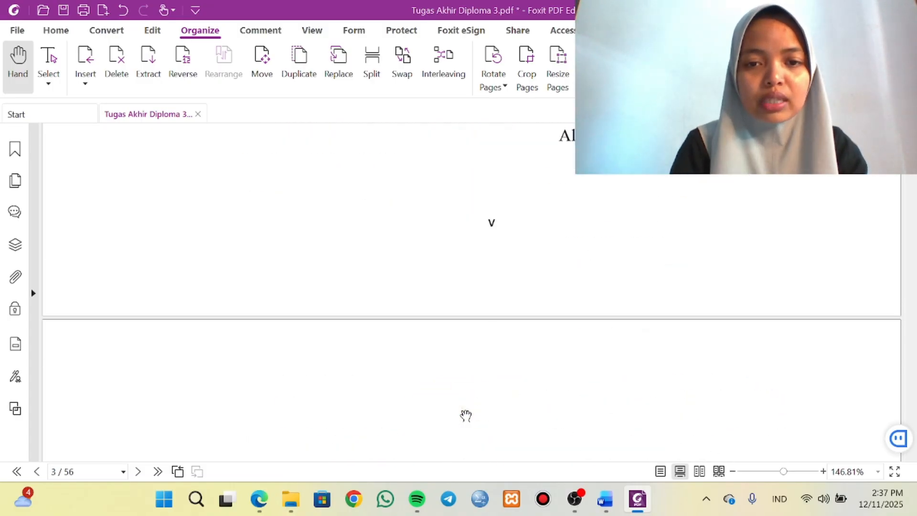
scroll(465, 416, down, 8)
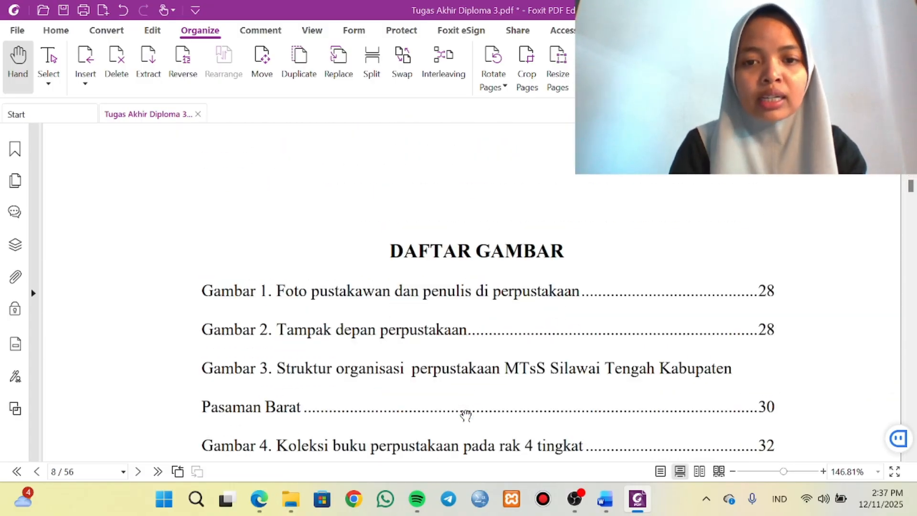
scroll(465, 415, up, 12)
scroll(466, 416, up, 15)
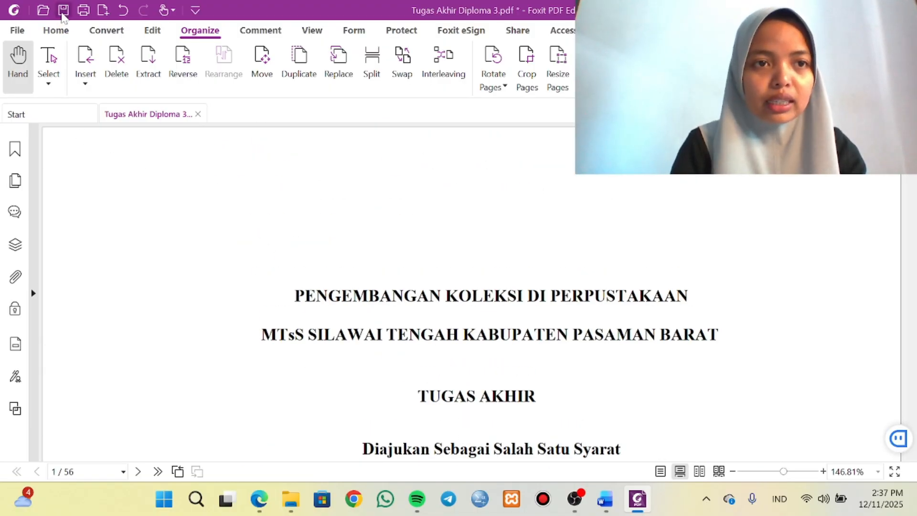
click(63, 10)
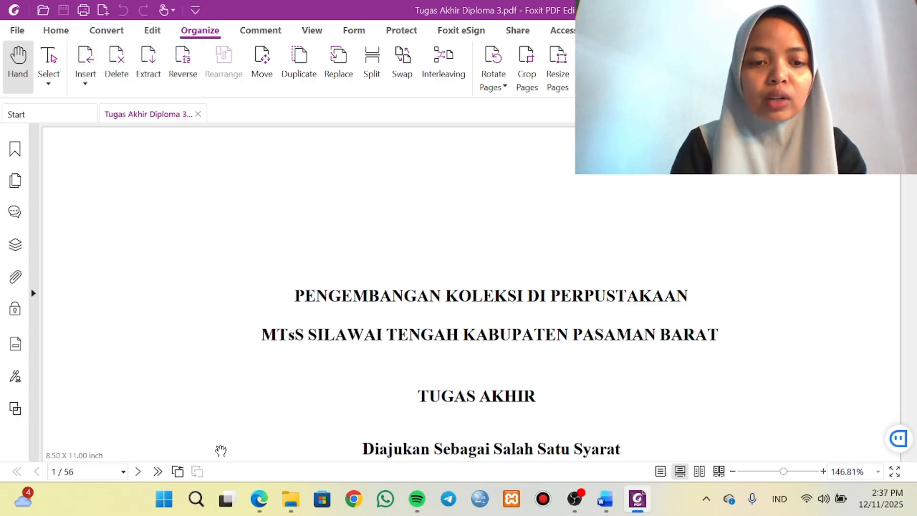
Switch to the UTS instructions in Microsoft Edge and highlight stage B, Memasang Watermark dengan logo lembaga.
click(282, 430)
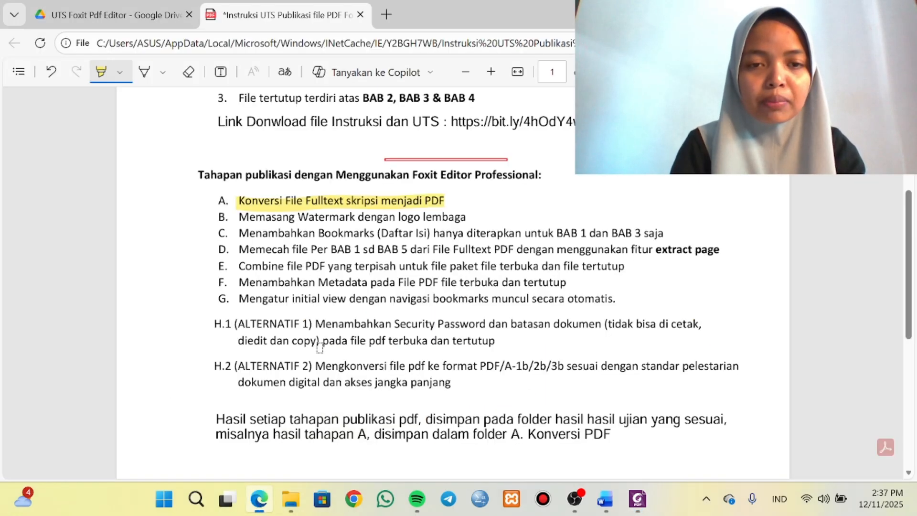
mouse_move(238, 217)
mouse_down()
mouse_move(447, 227)
mouse_move(479, 206)
mouse_up()
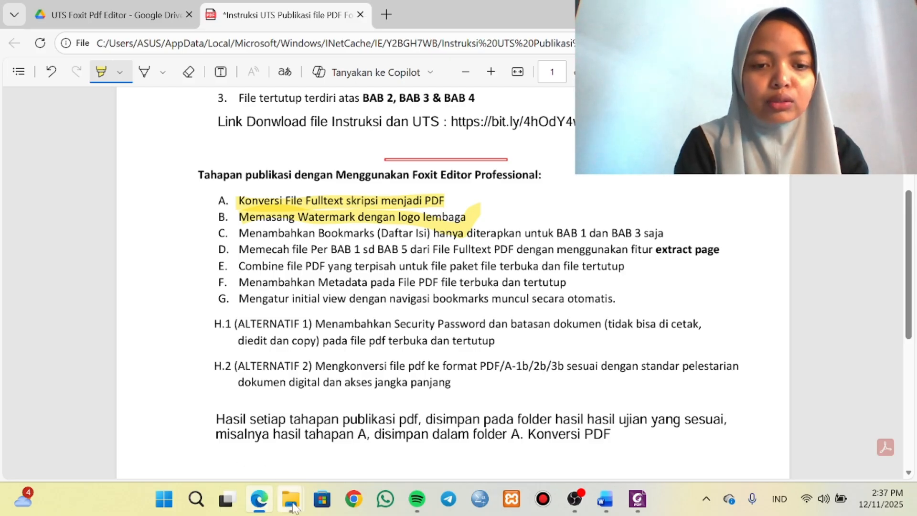
In File Explorer, copy the watermarked Tugas Akhir Diploma 3 PDF from B. Watermark Logo PDF into the C. Bookmarks (Daftar Isi) folder.
mouse_move(291, 499)
click(334, 444)
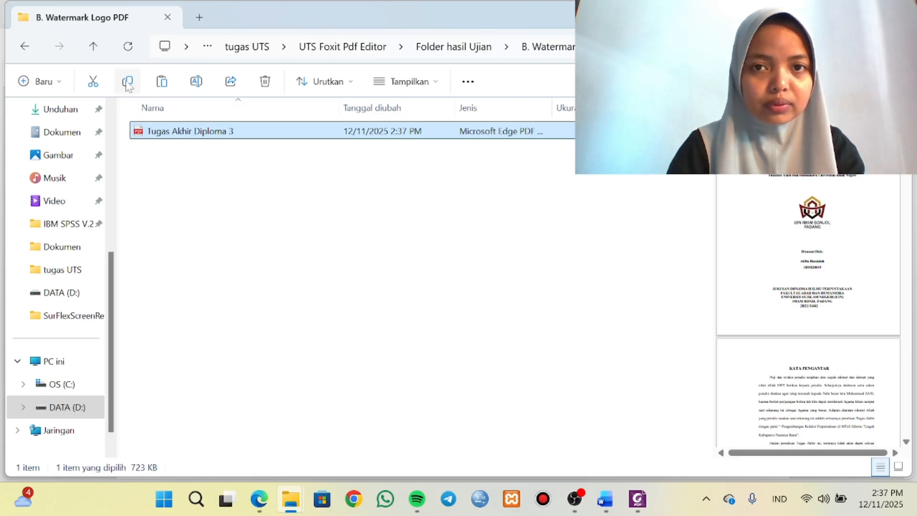
click(454, 46)
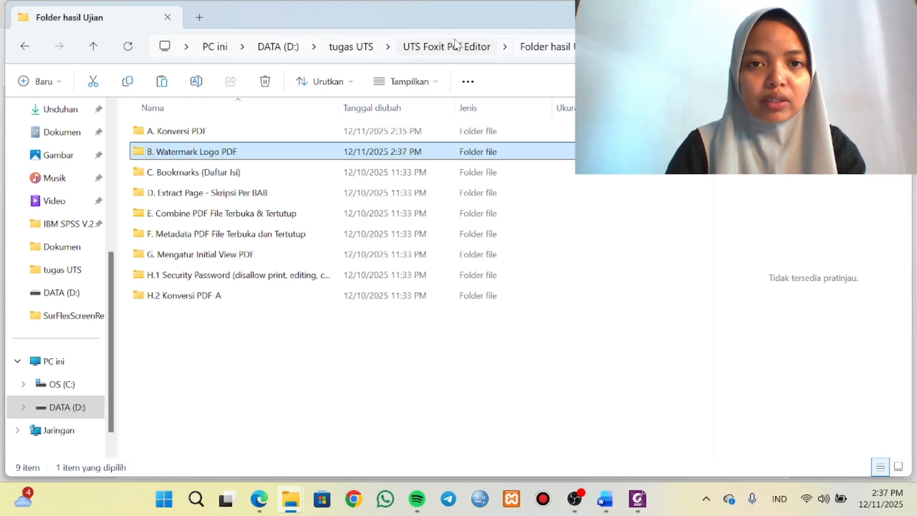
click(216, 173)
double_click(216, 173)
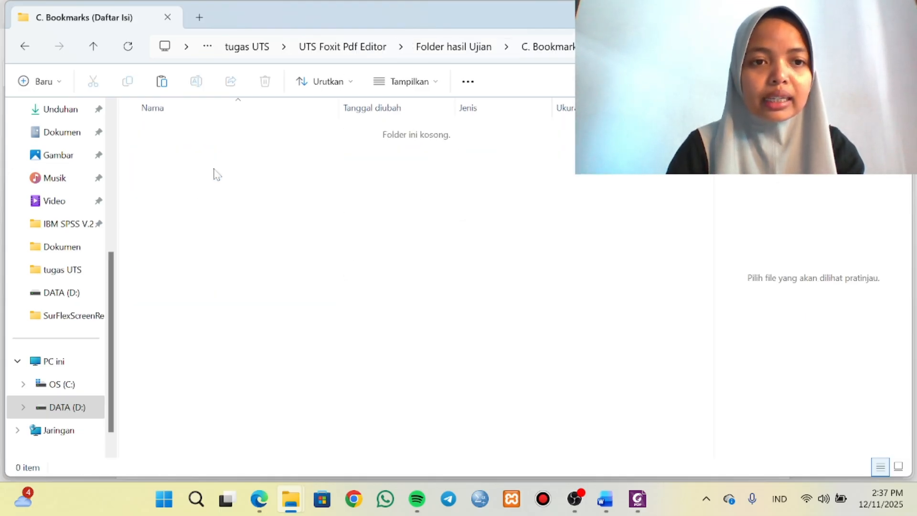
key(ctrl+v)
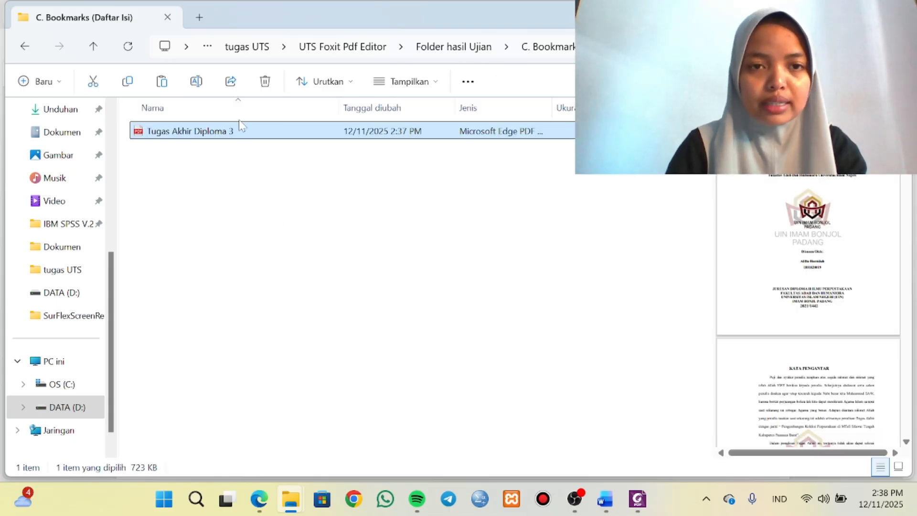
Open the C. Bookmarks (Daftar Isi) copy in Foxit PDF Editor and close the earlier Tugas Akhir Diploma 3 document.
right_click(256, 134)
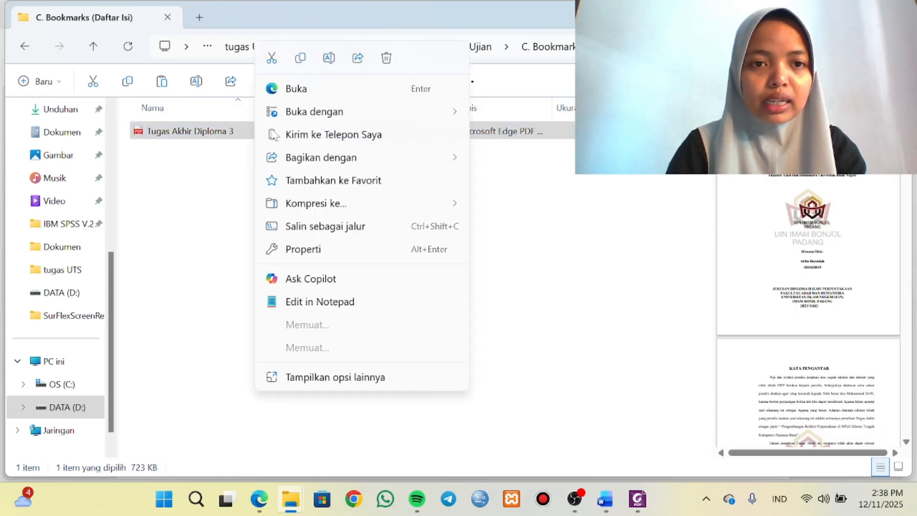
mouse_move(395, 110)
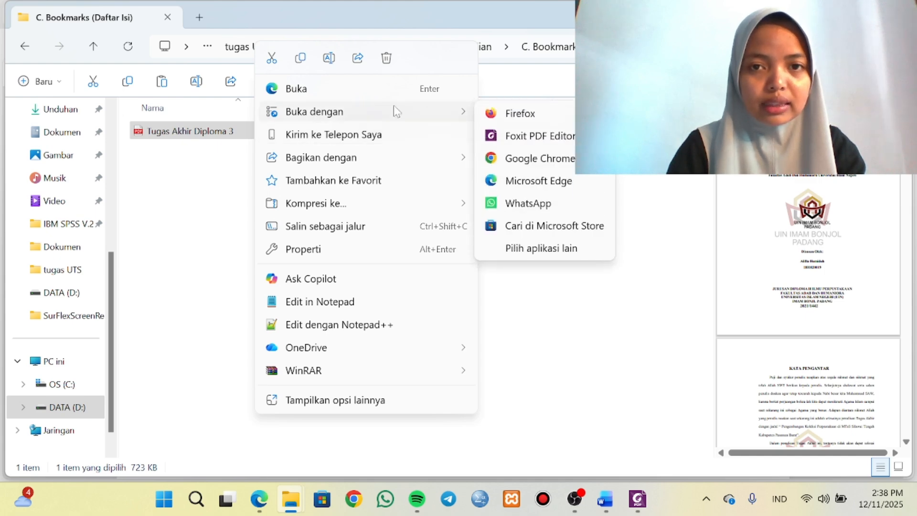
click(515, 137)
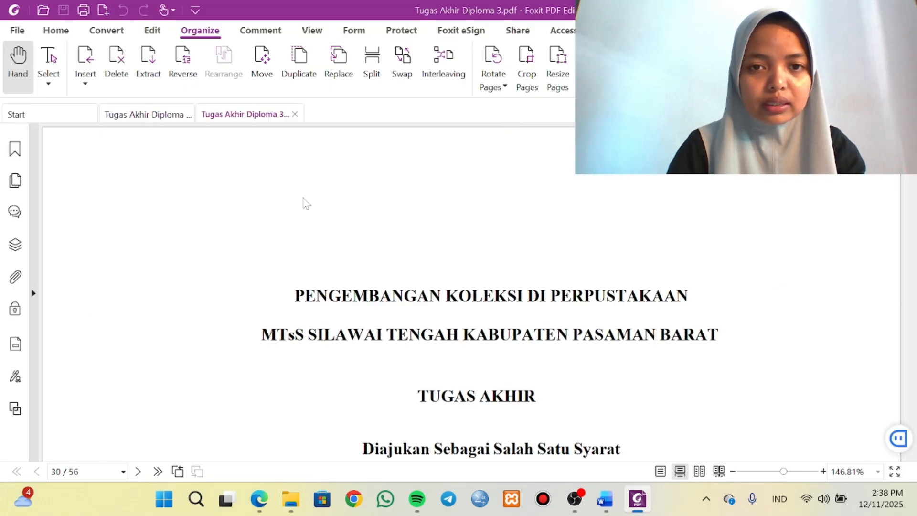
click(192, 115)
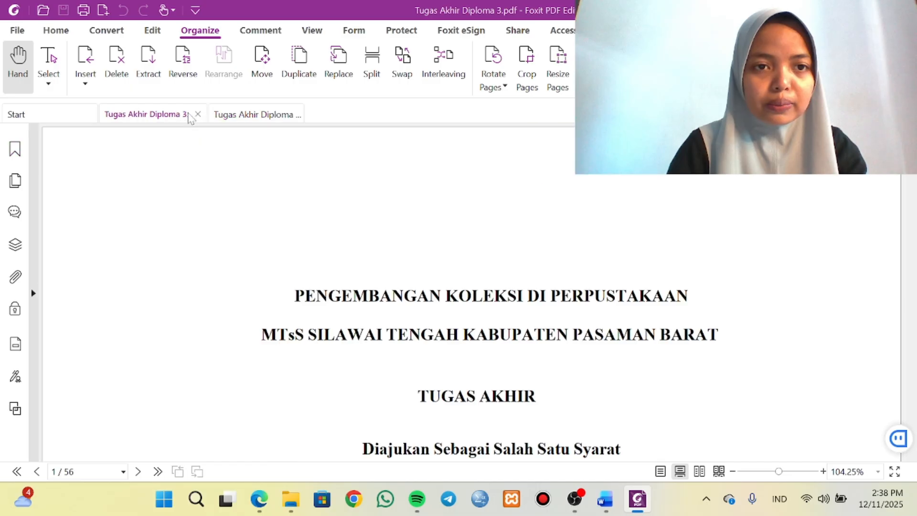
click(198, 114)
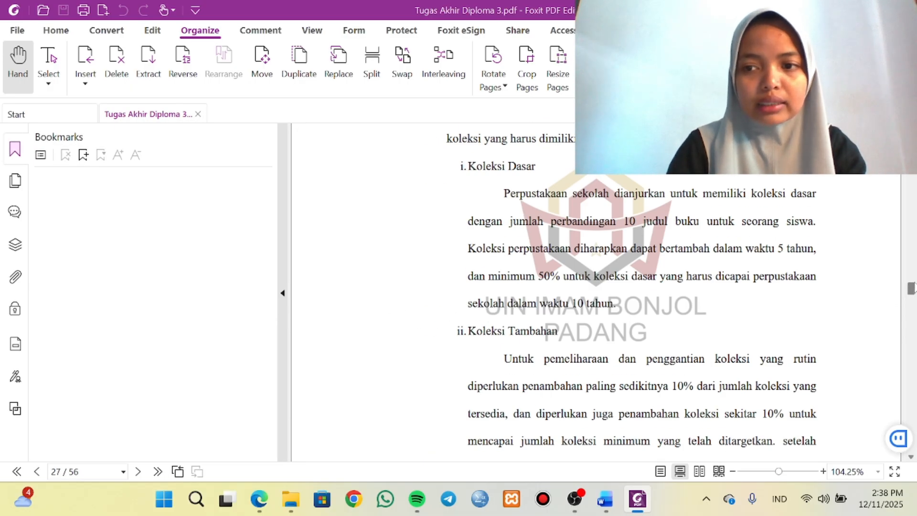
Add a bookmark named HALAMAN SAMPUL DAN HALAMAN AWAL for the cover page.
drag(912, 287, 750, 213)
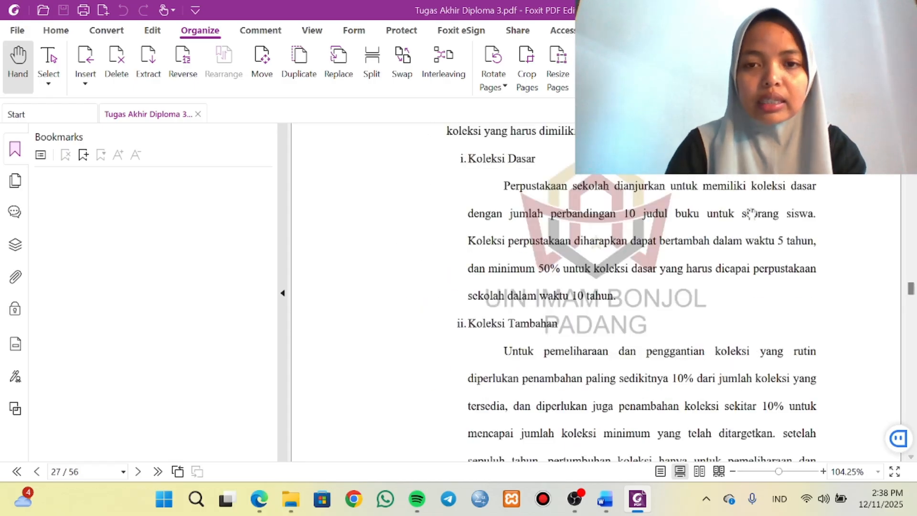
drag(912, 289, 911, 128)
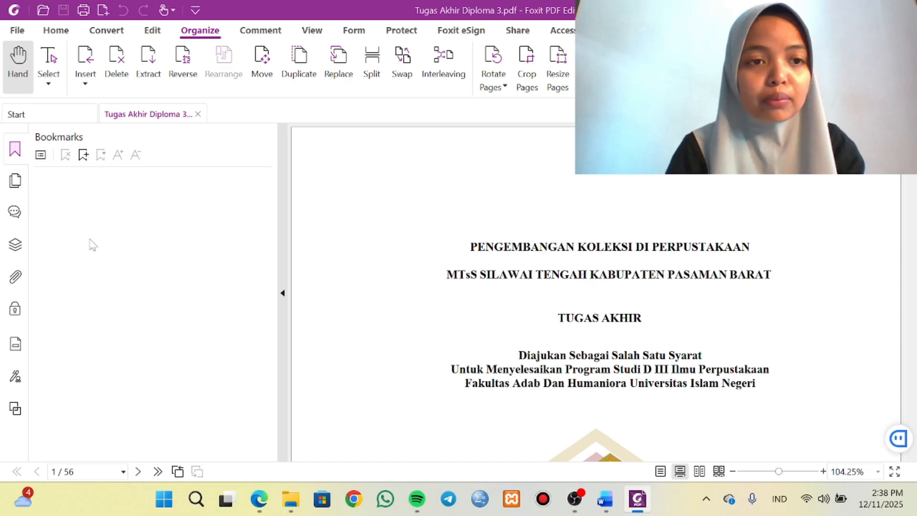
click(86, 158)
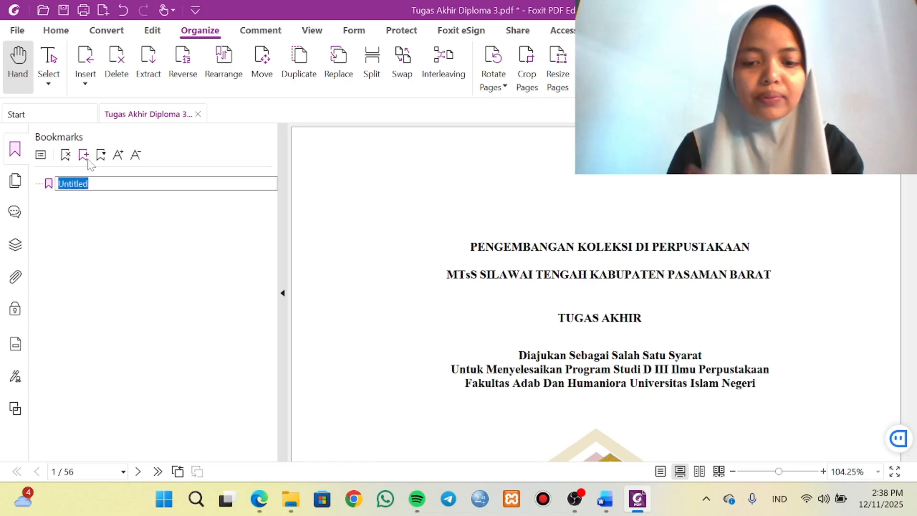
key(BackSpace)
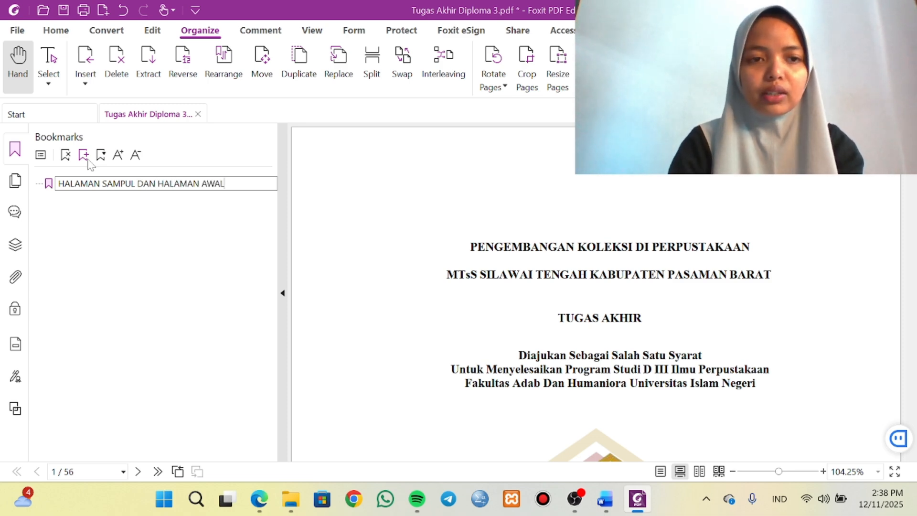
scroll(557, 258, down, 10)
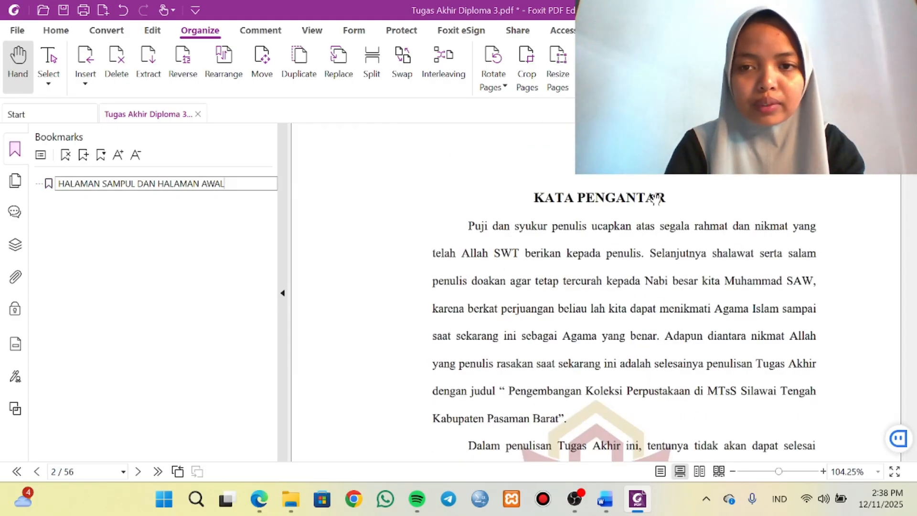
key(Return)
Add a KATA PENGANTAR bookmark from the heading text on page 2.
drag(666, 197, 536, 194)
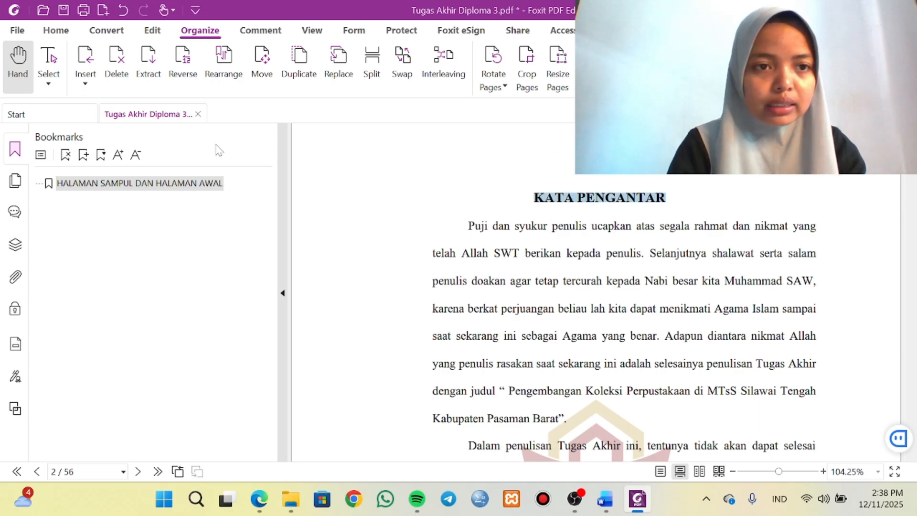
click(83, 155)
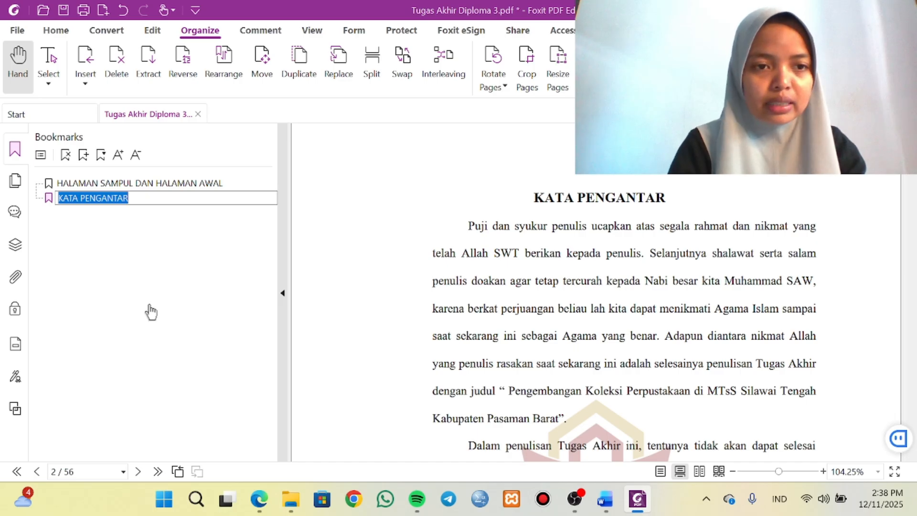
key(Return)
Add an ABSTRAK bookmark from the heading text on page 4.
scroll(576, 281, down, 15)
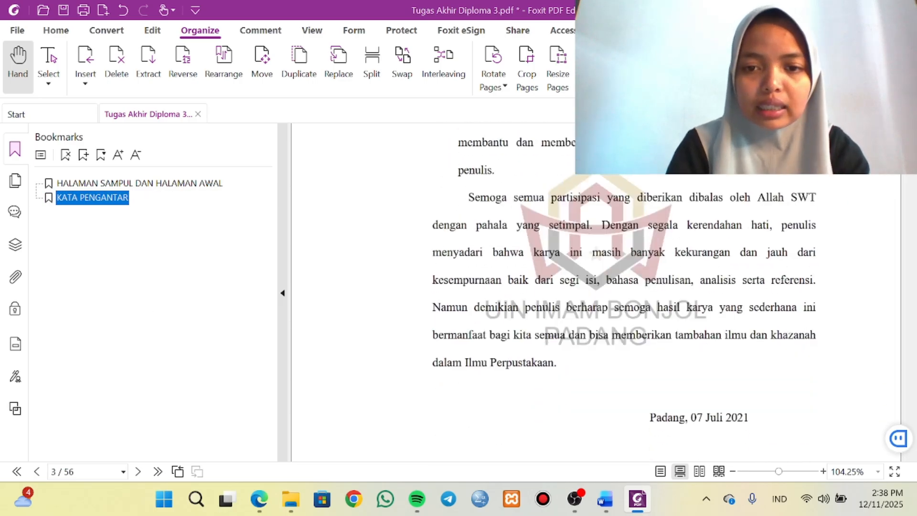
scroll(616, 277, down, 10)
scroll(616, 277, up, 4)
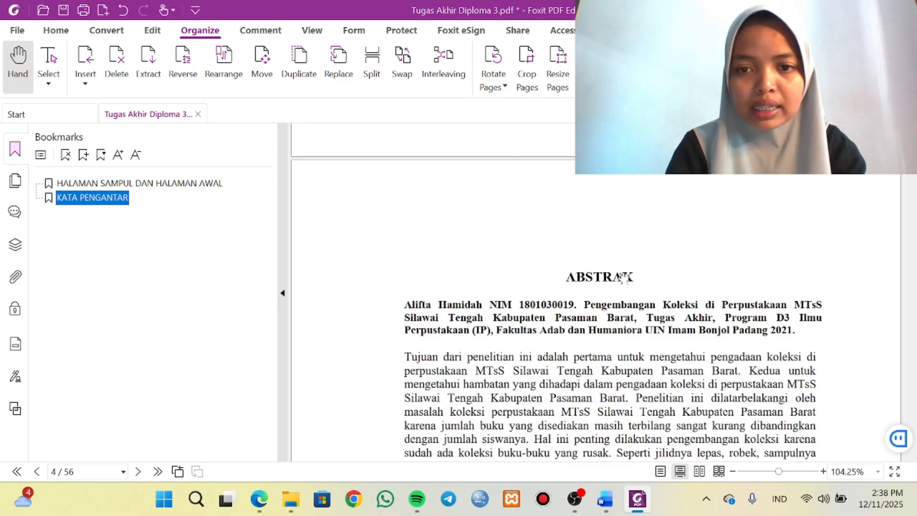
click(600, 286)
drag(635, 277, 566, 277)
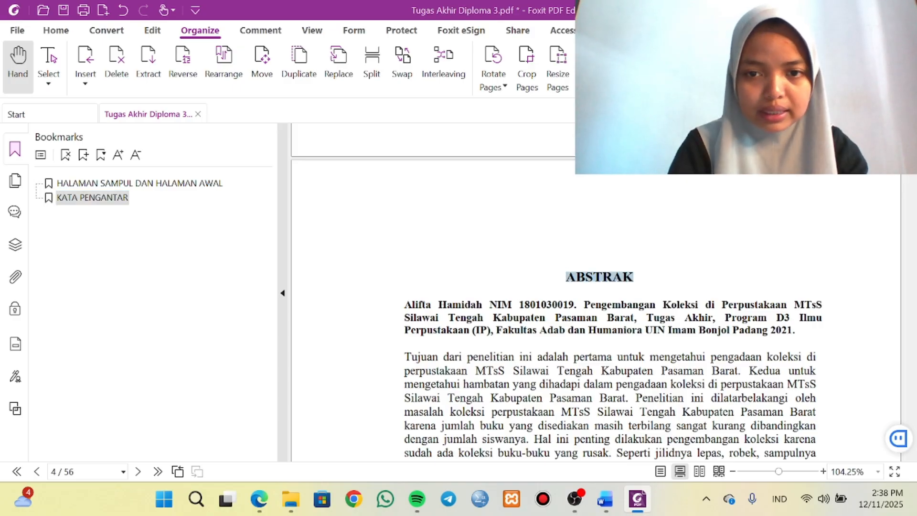
click(83, 155)
Add a DAFTAR ISI bookmark from the heading text on page 5.
scroll(494, 366, up, 5)
scroll(554, 354, down, 7)
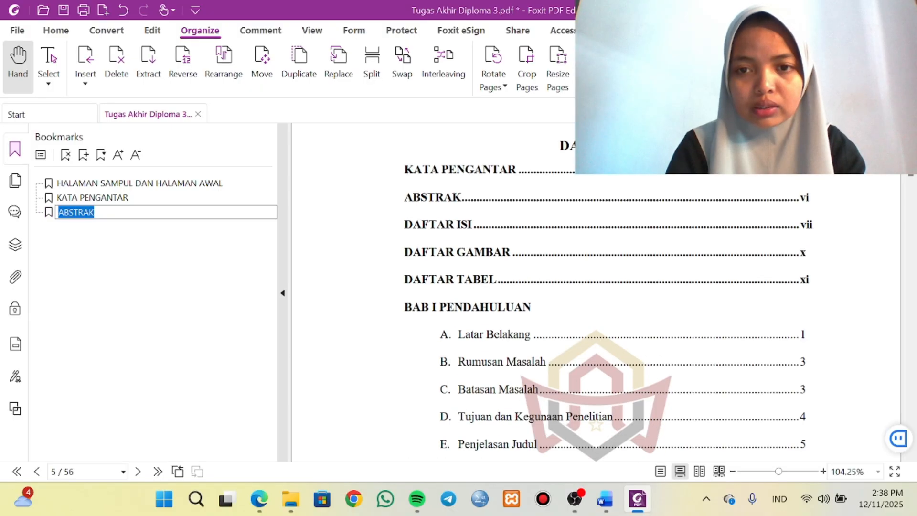
scroll(554, 354, up, 3)
click(643, 325)
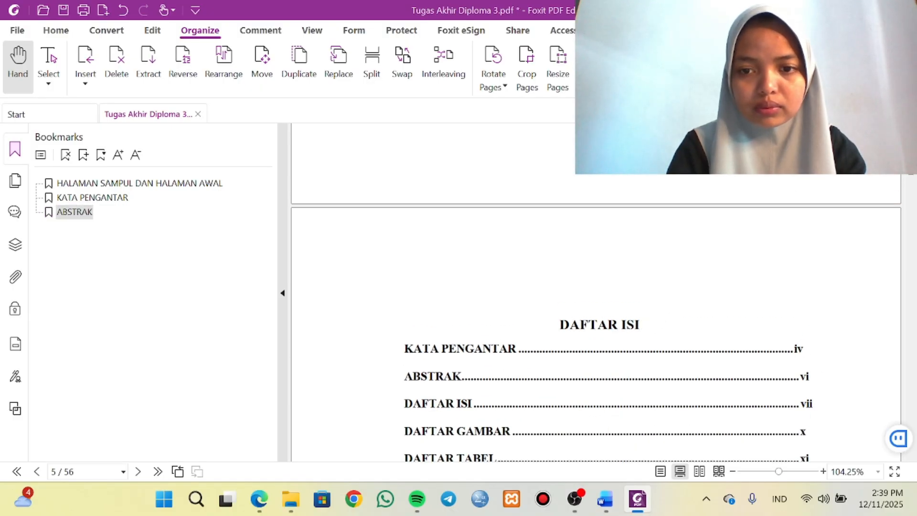
drag(643, 325, 561, 327)
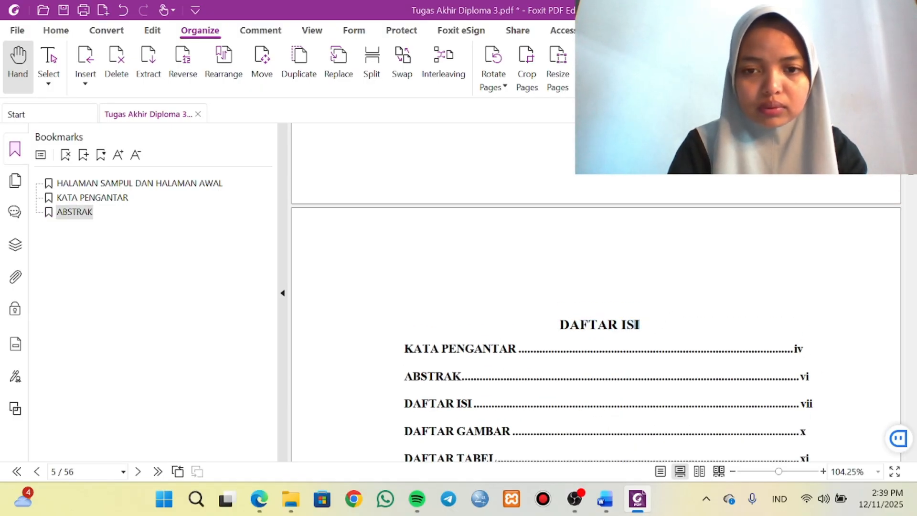
click(560, 327)
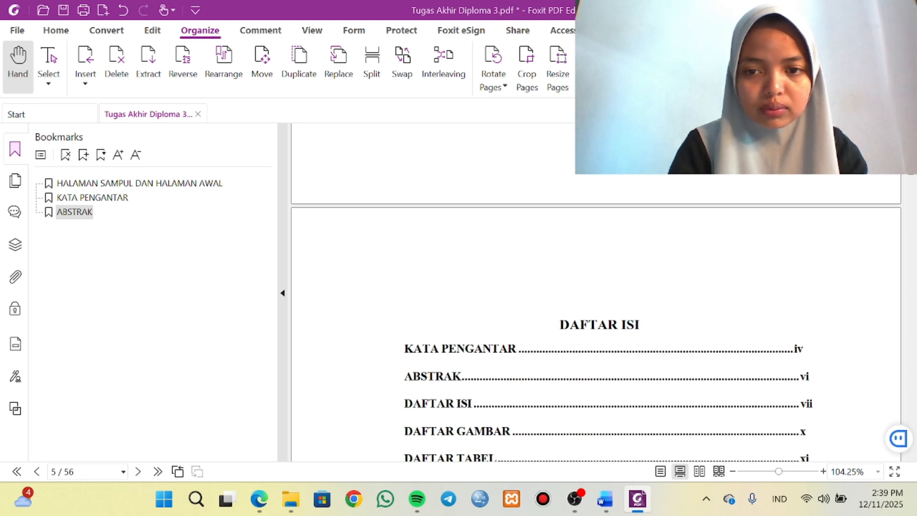
drag(640, 325, 559, 327)
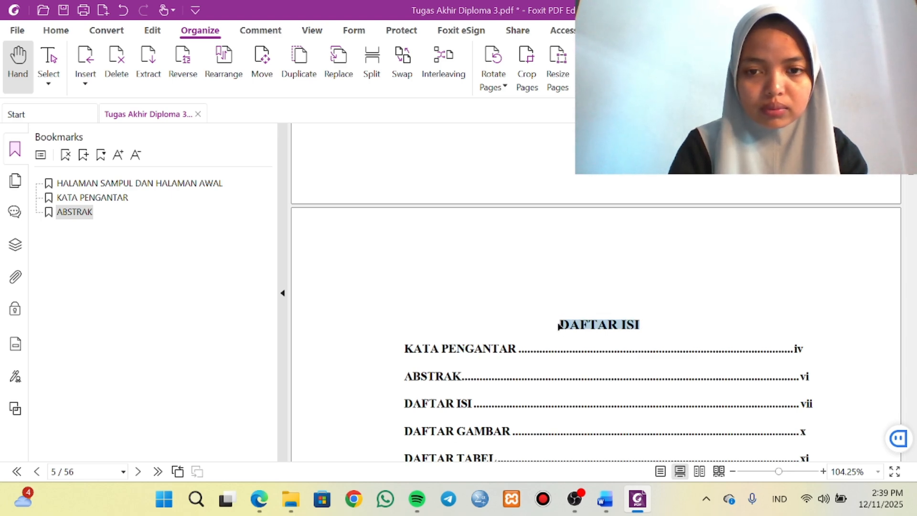
click(83, 156)
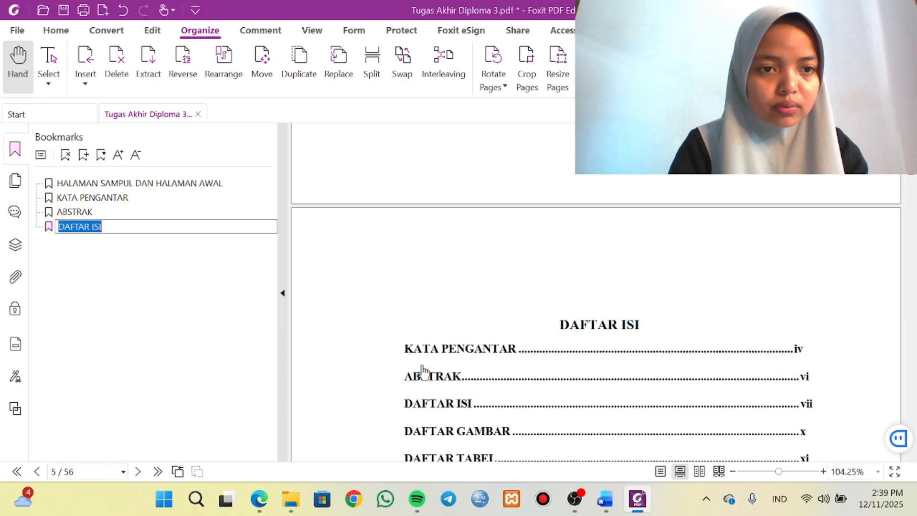
scroll(420, 370, down, 15)
scroll(420, 370, down, 10)
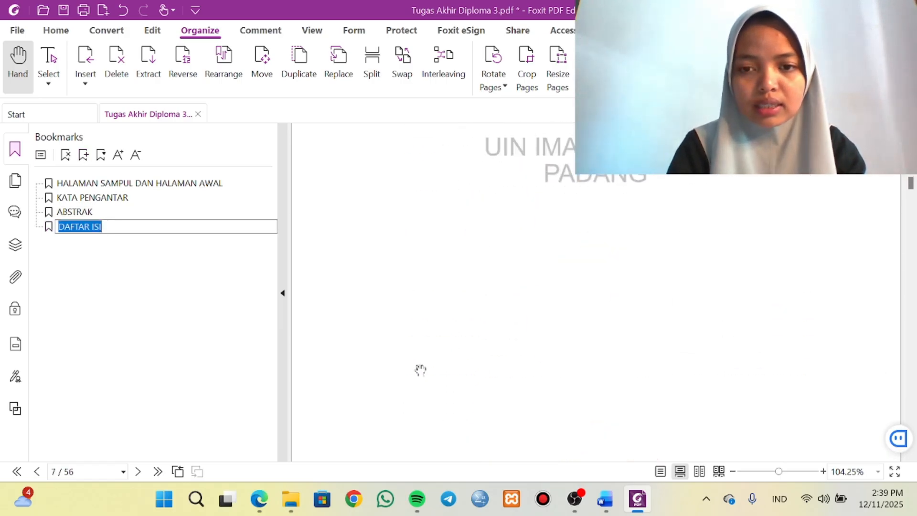
key(Return)
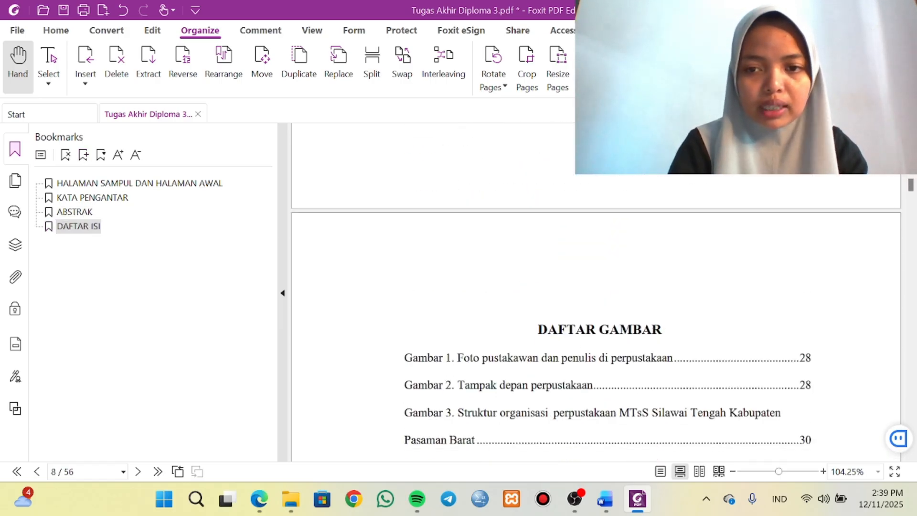
Add a DAFTAR GAMBAR bookmark from the heading text on page 8.
mouse_move(664, 330)
mouse_down()
mouse_move(532, 333)
mouse_move(667, 335)
mouse_up()
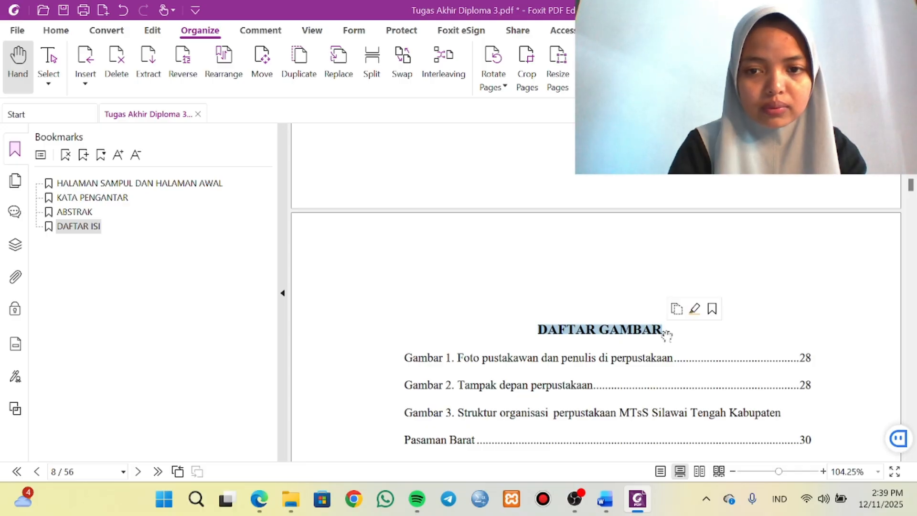
click(83, 156)
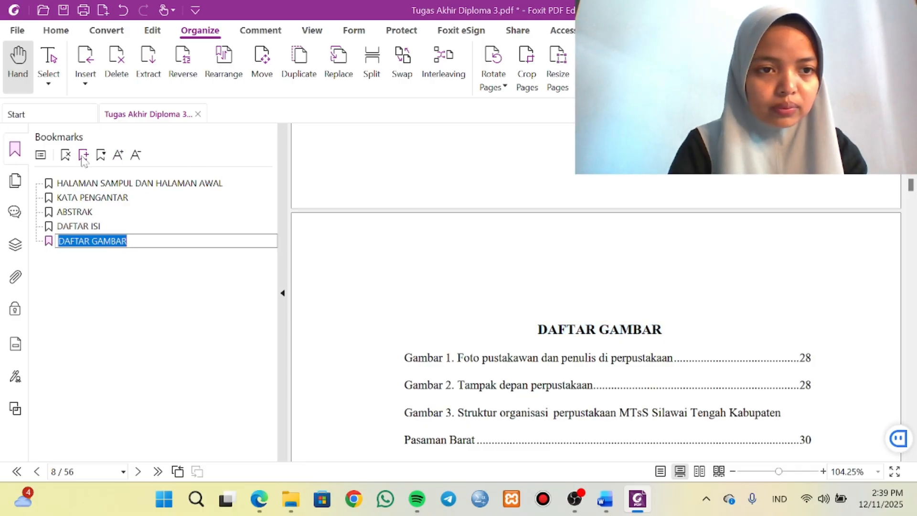
scroll(549, 354, down, 10)
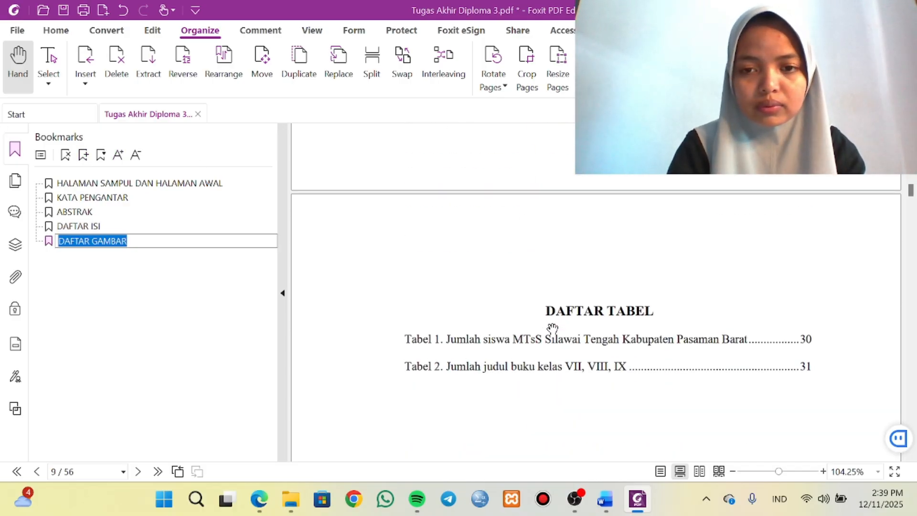
key(Return)
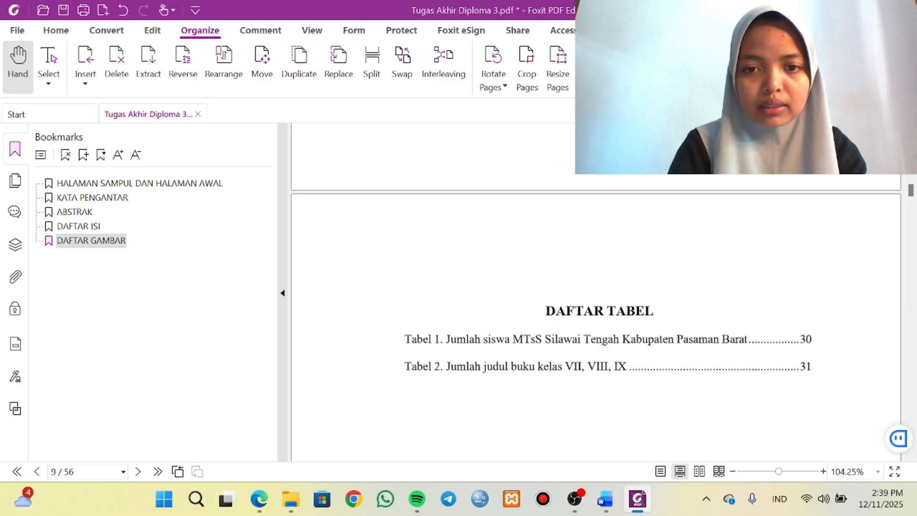
Add a DAFTAR TABEL bookmark from the heading text on page 9.
drag(546, 310, 655, 311)
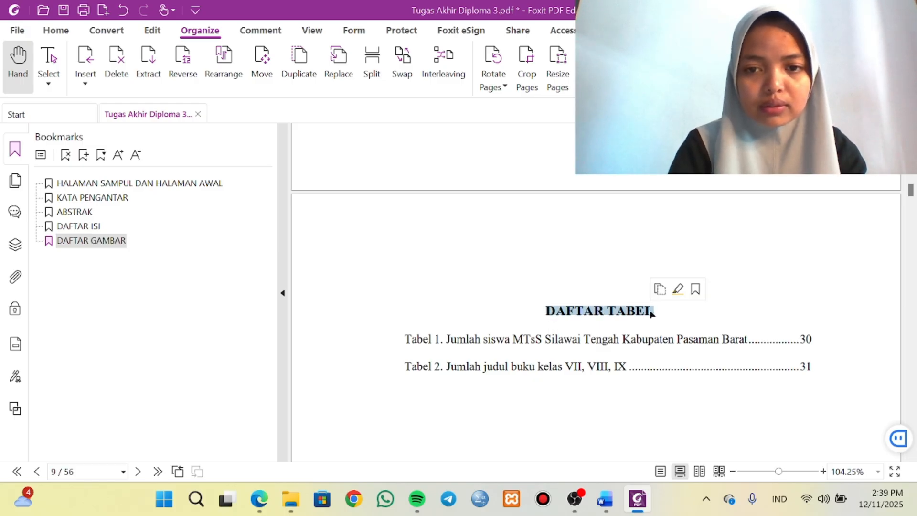
click(84, 155)
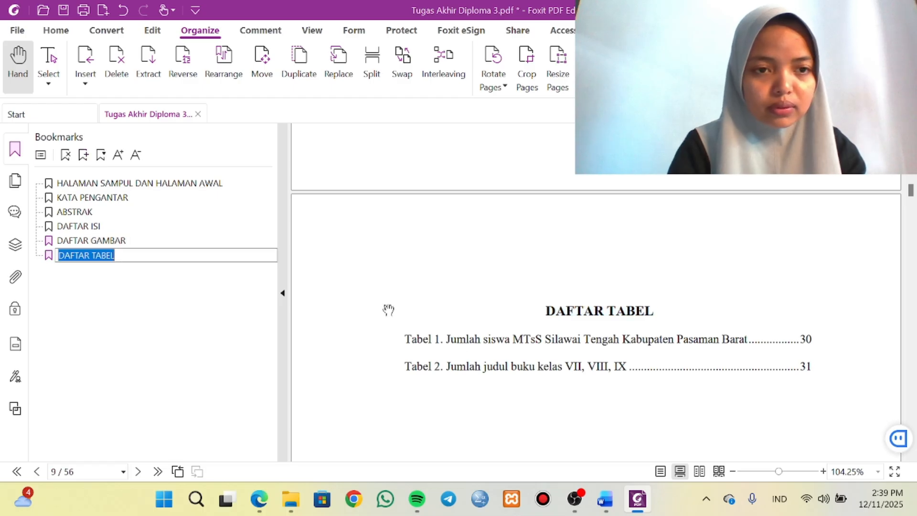
scroll(504, 360, down, 10)
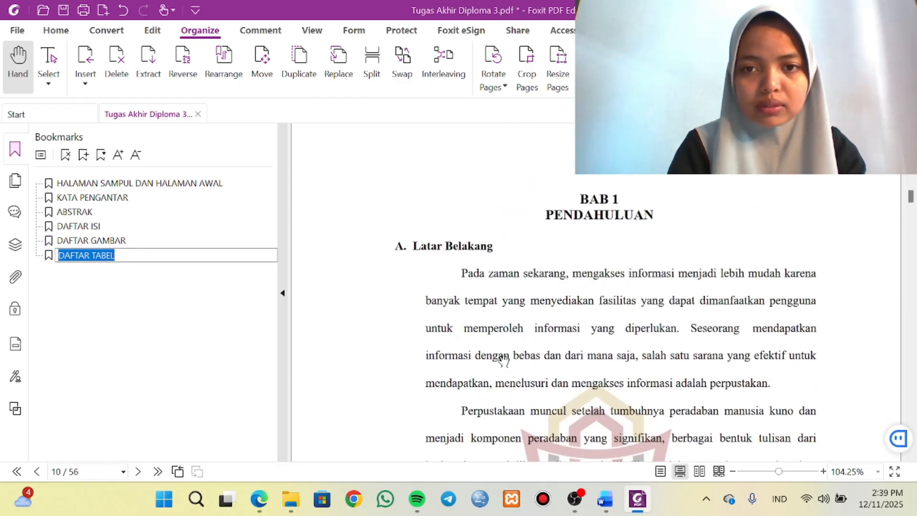
click(579, 201)
Add a BAB 1 PENDAHULUAN bookmark from the two-line chapter heading on page 10.
drag(579, 198, 655, 217)
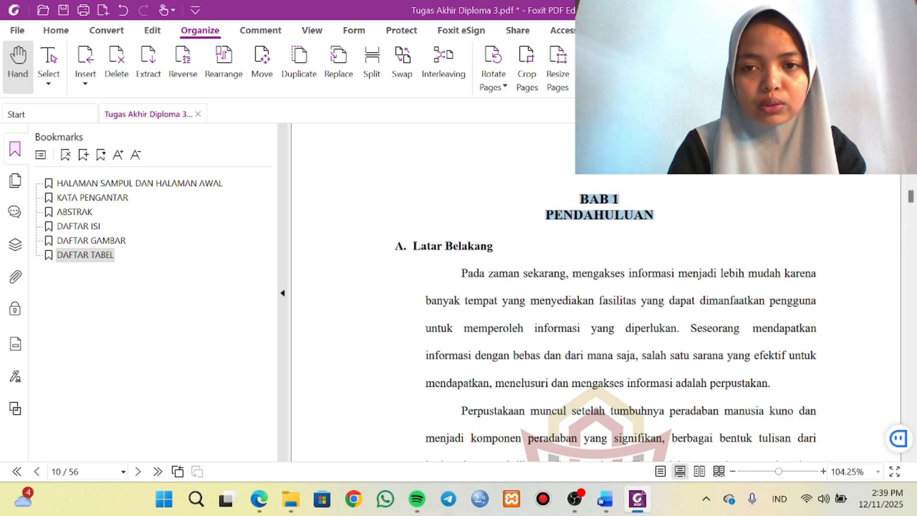
click(83, 155)
click(386, 337)
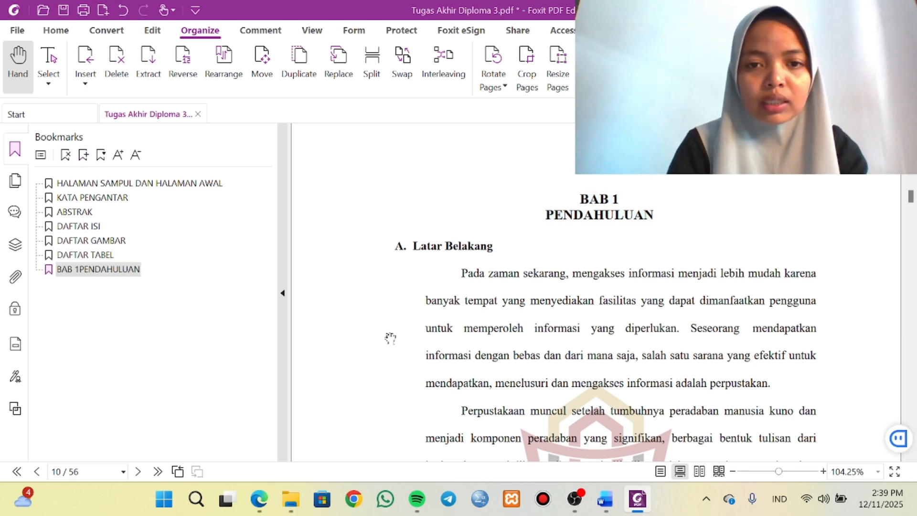
Add an A. Latar Belakang bookmark from its heading on page 10 and nest it under the BAB 1 PENDAHULUAN bookmark.
drag(394, 246, 493, 247)
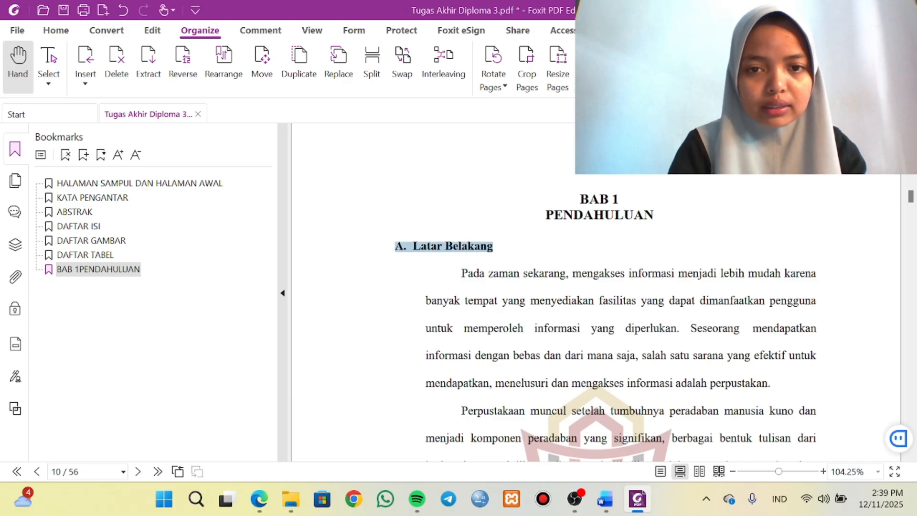
click(83, 154)
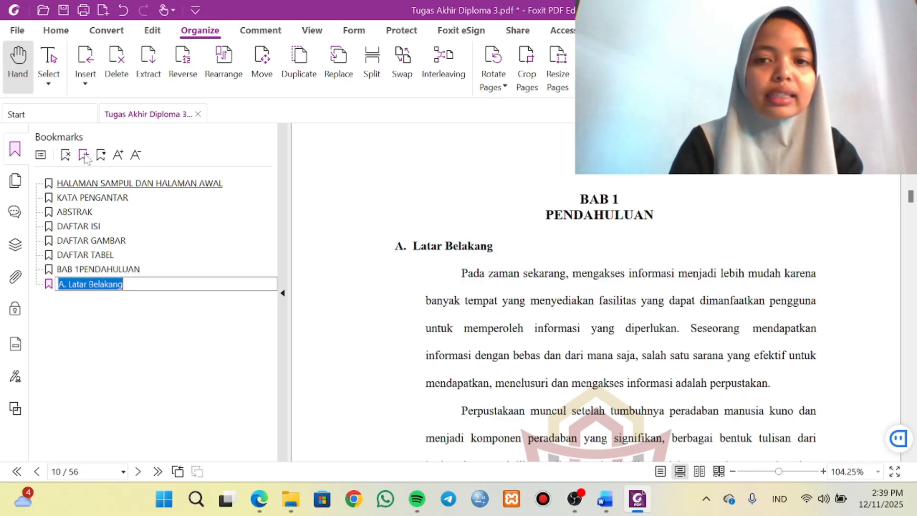
click(99, 284)
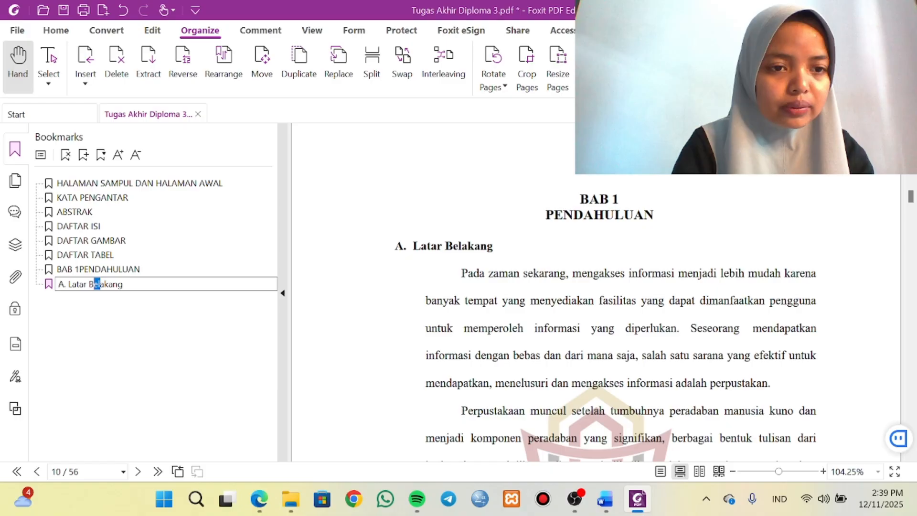
click(89, 270)
click(82, 285)
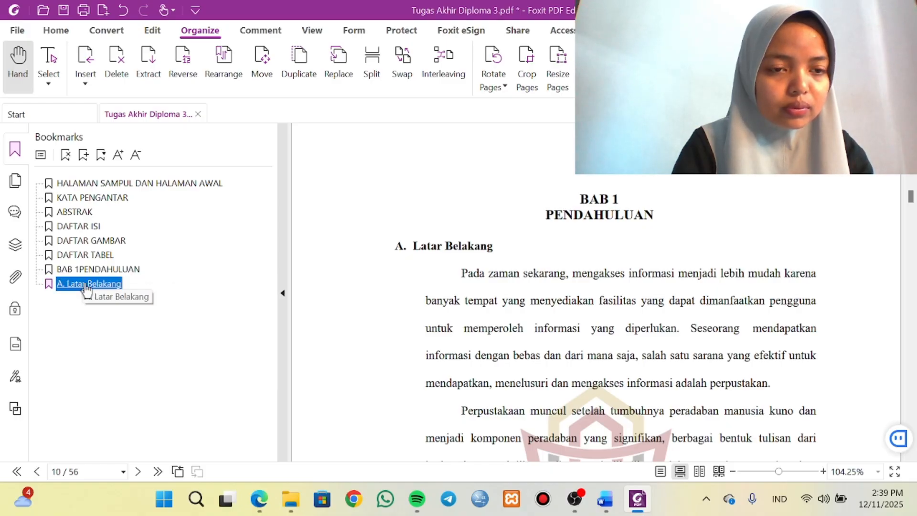
drag(81, 286, 89, 282)
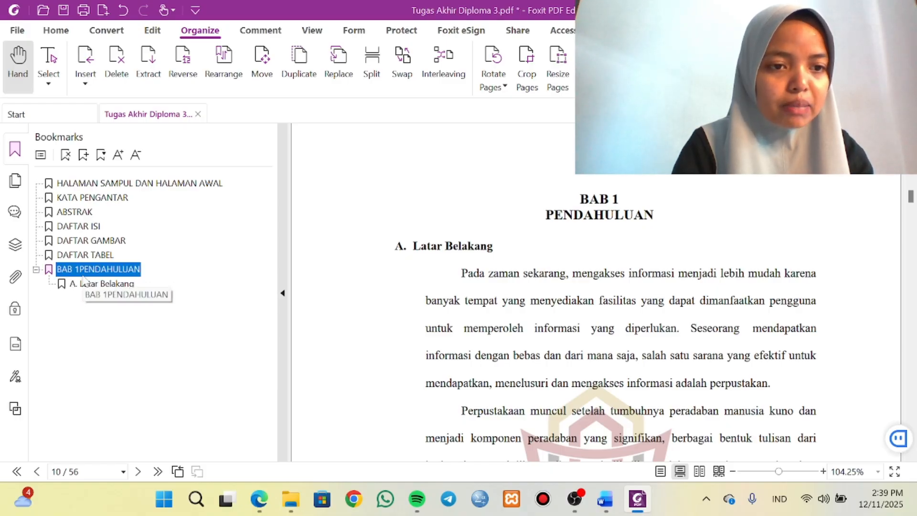
Add a B. Rumusan Masalah bookmark from its heading on page 12, placed after A. Latar Belakang within BAB 1.
scroll(444, 317, down, 10)
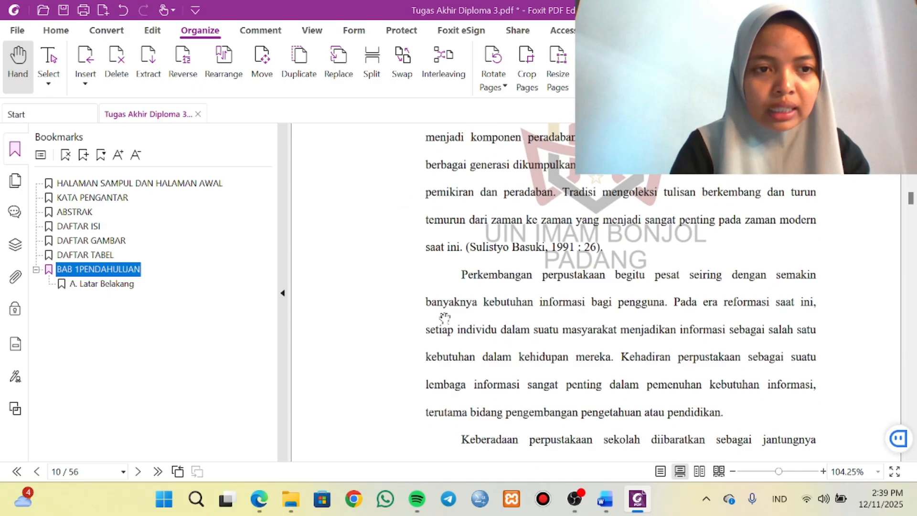
scroll(445, 318, down, 10)
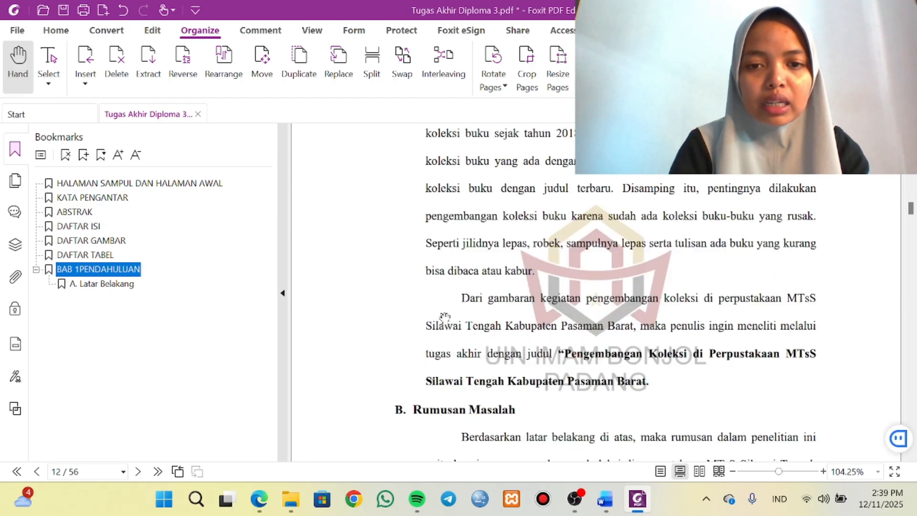
click(397, 236)
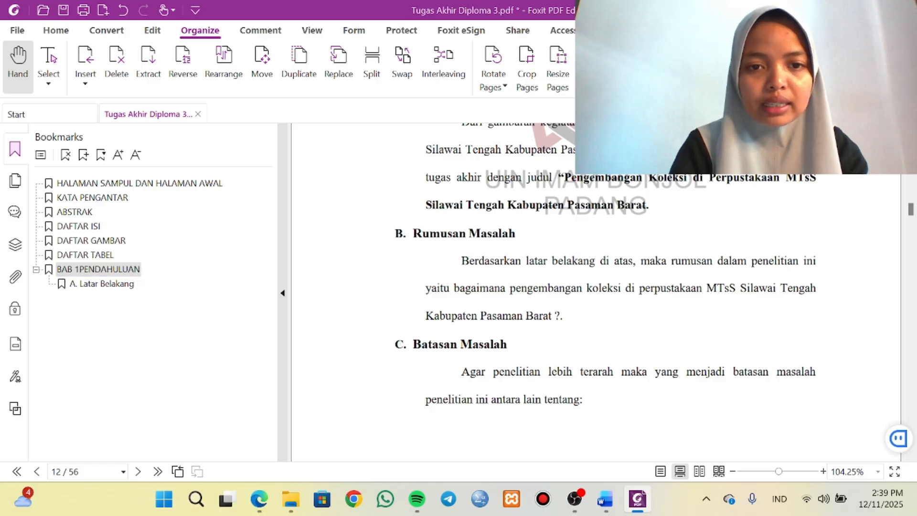
drag(396, 234, 519, 240)
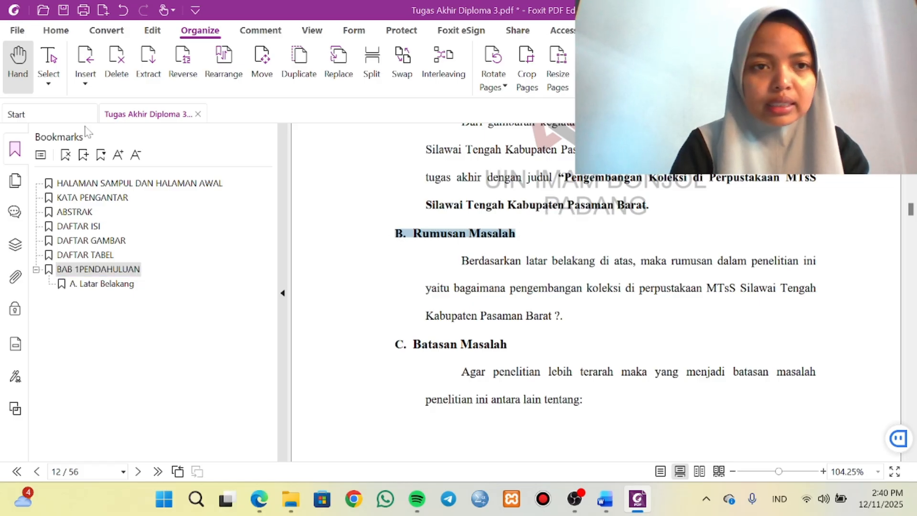
click(110, 287)
scroll(440, 271, down, 20)
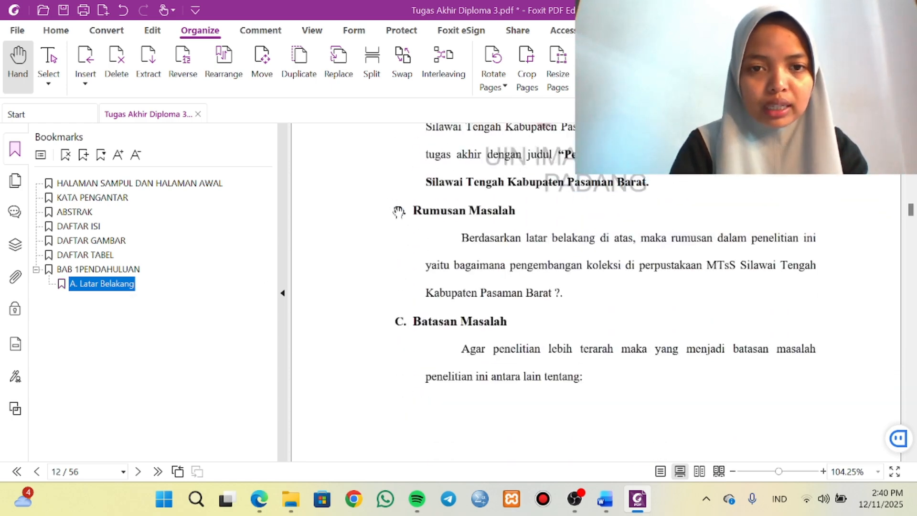
click(399, 211)
drag(399, 211, 515, 212)
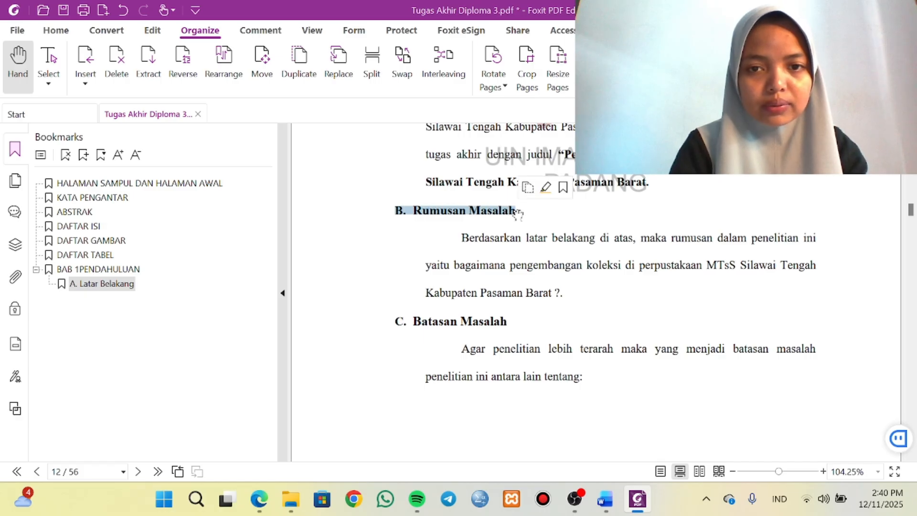
click(83, 155)
key(Return)
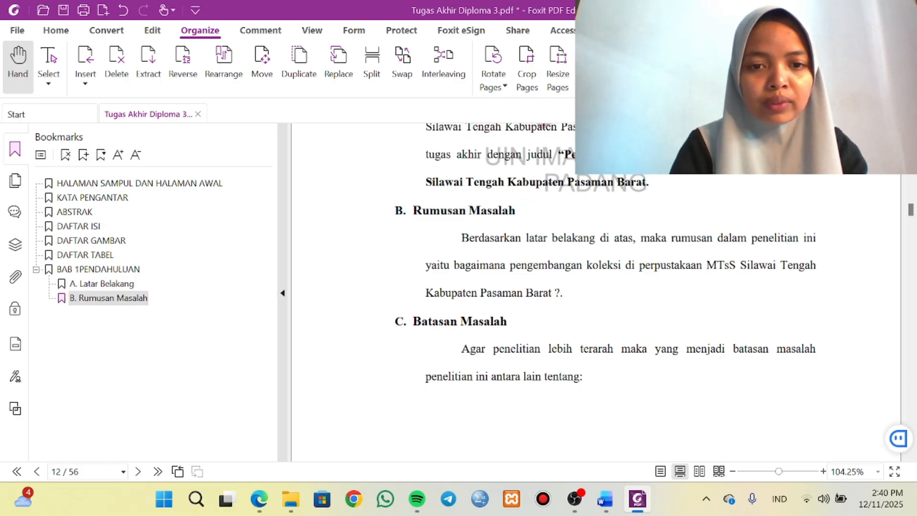
Add a C. Batasan Masalah bookmark from its heading on page 12, at the same level as B. Rumusan Masalah.
drag(395, 321, 508, 323)
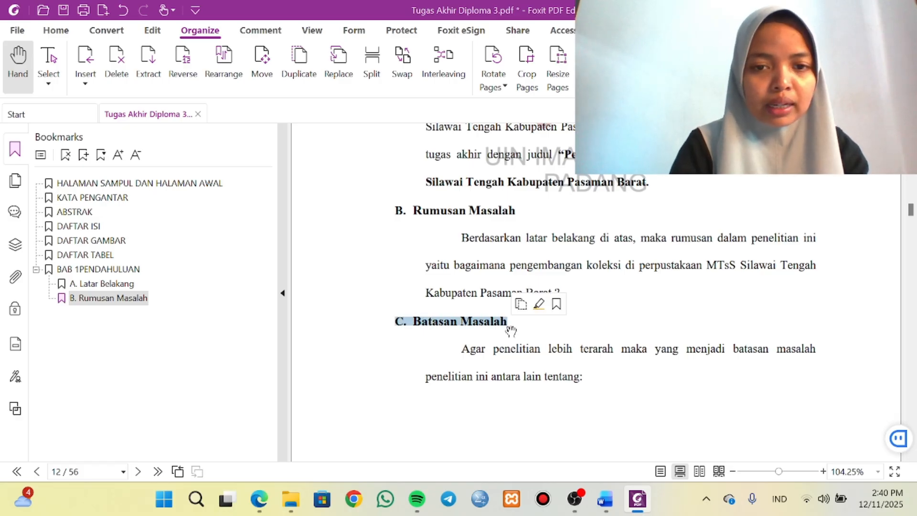
click(83, 155)
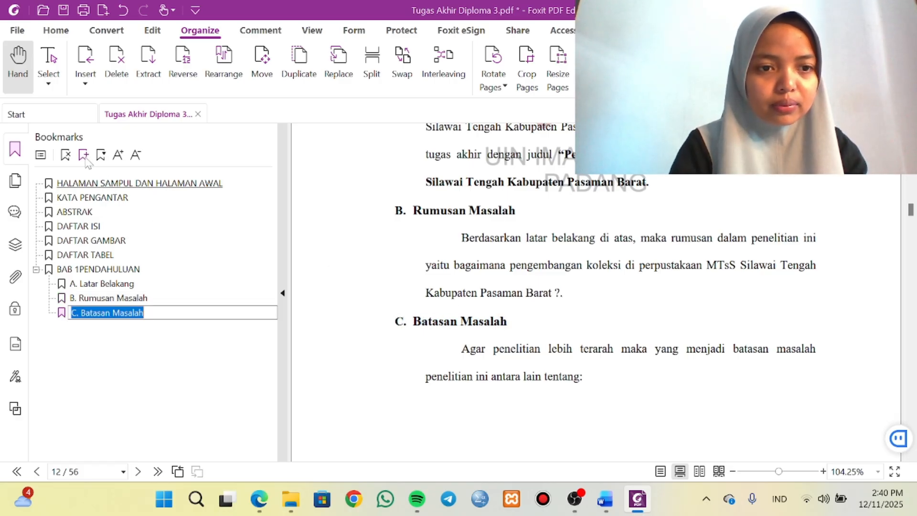
scroll(368, 276, down, 8)
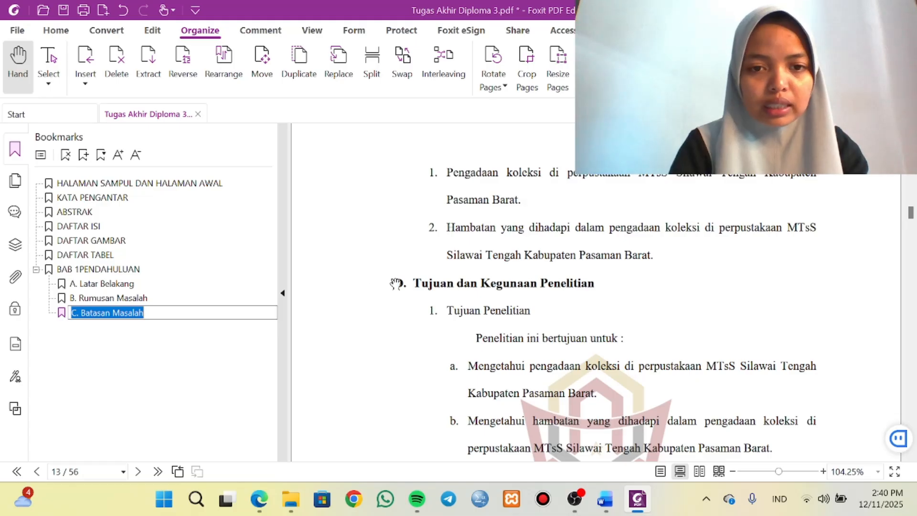
key(Return)
Add a D. Tujuan dan Kegunaan Penelitian bookmark from its heading on page 13, within the BAB 1 group.
drag(395, 284, 588, 284)
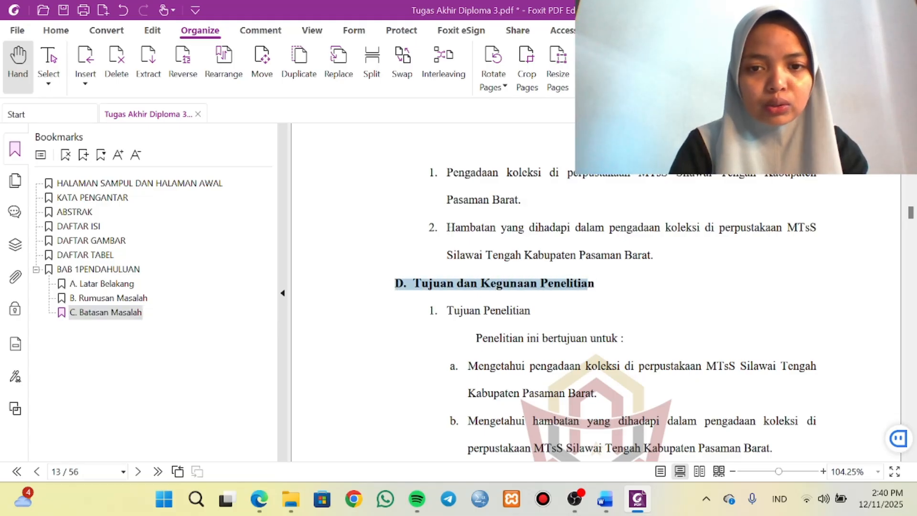
click(85, 155)
scroll(548, 363, down, 10)
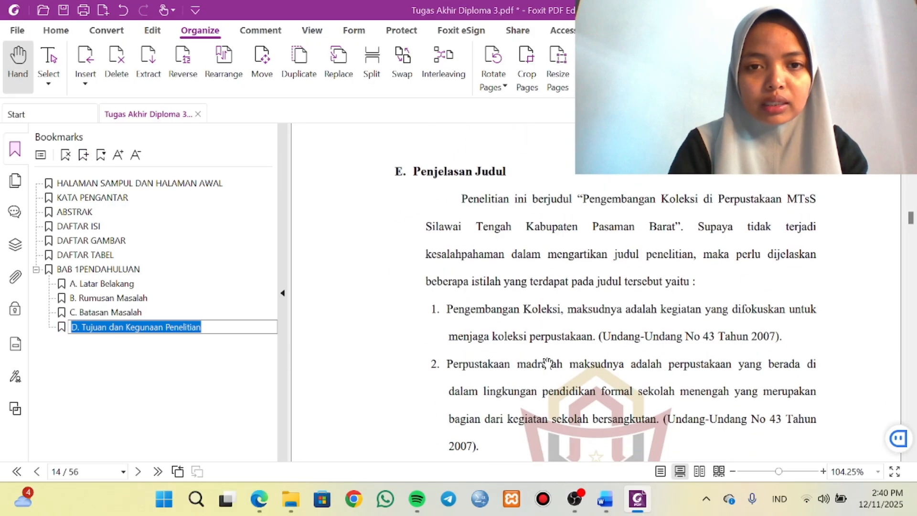
click(397, 172)
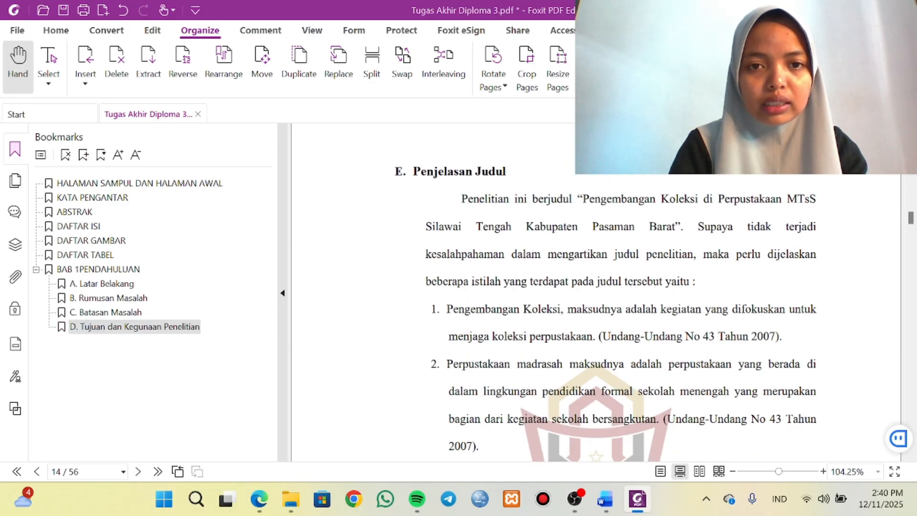
Add an E. Penjelasan Judul bookmark from its heading on page 14, after D. Tujuan dan Kegunaan Penelitian within BAB 1.
drag(395, 172, 506, 173)
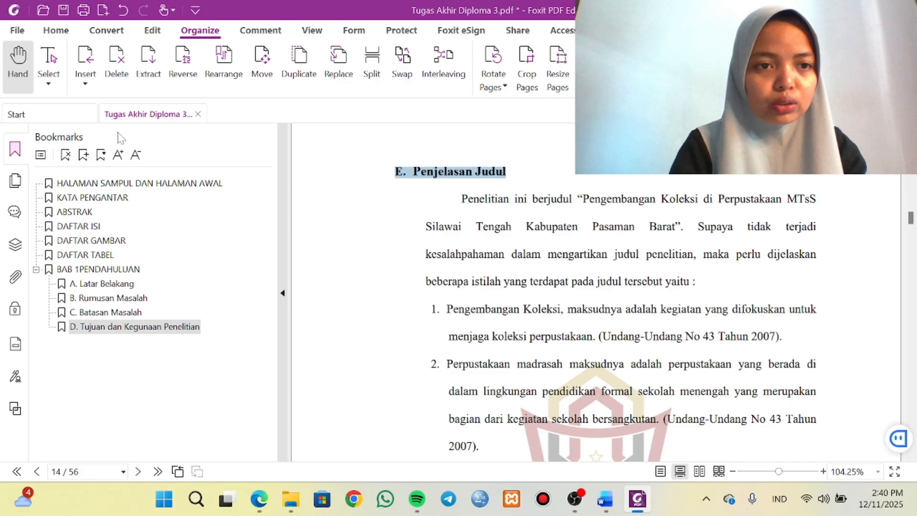
click(83, 155)
scroll(422, 263, down, 10)
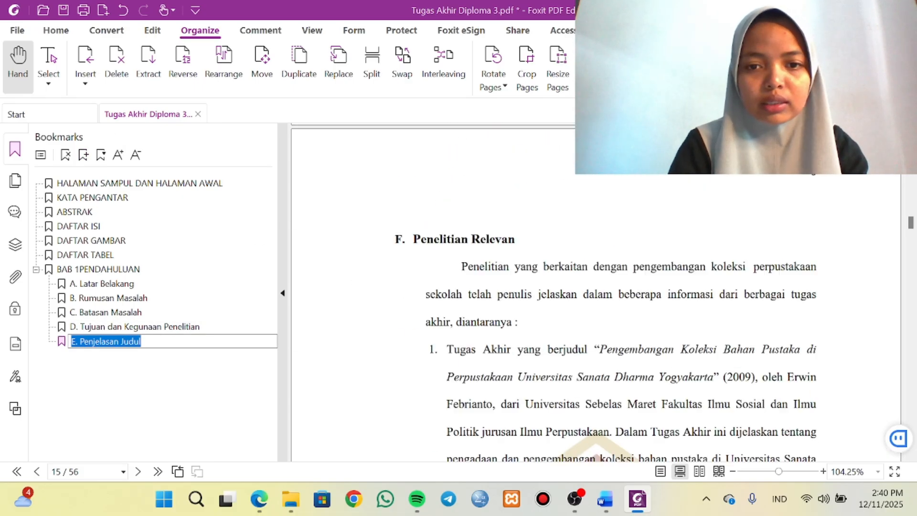
key(Return)
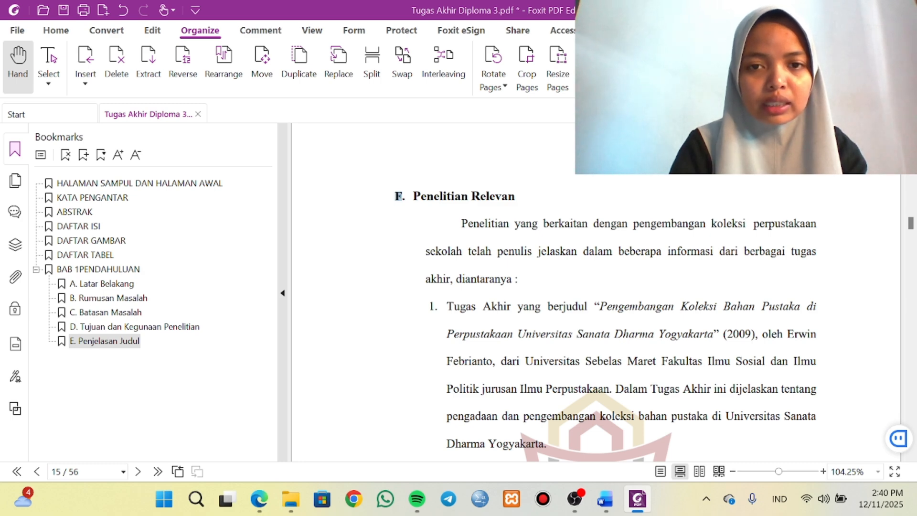
Add an F. Penelitian Relevan bookmark from its full heading on page 15, following E. Penjelasan Judul in the BAB 1 group.
double_click(513, 197)
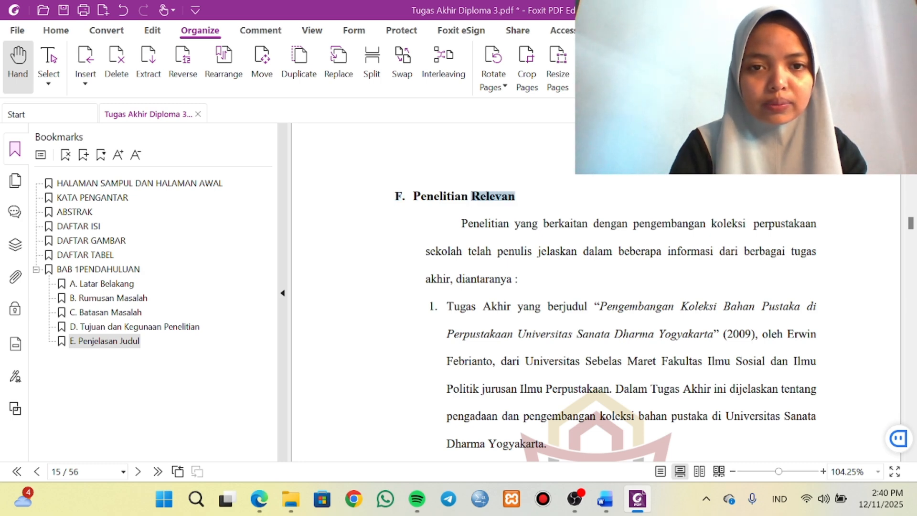
click(515, 197)
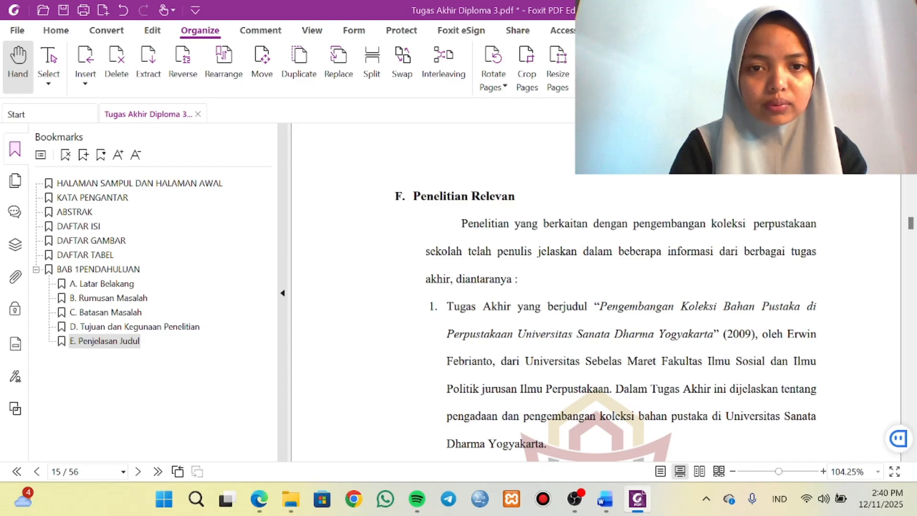
mouse_move(396, 197)
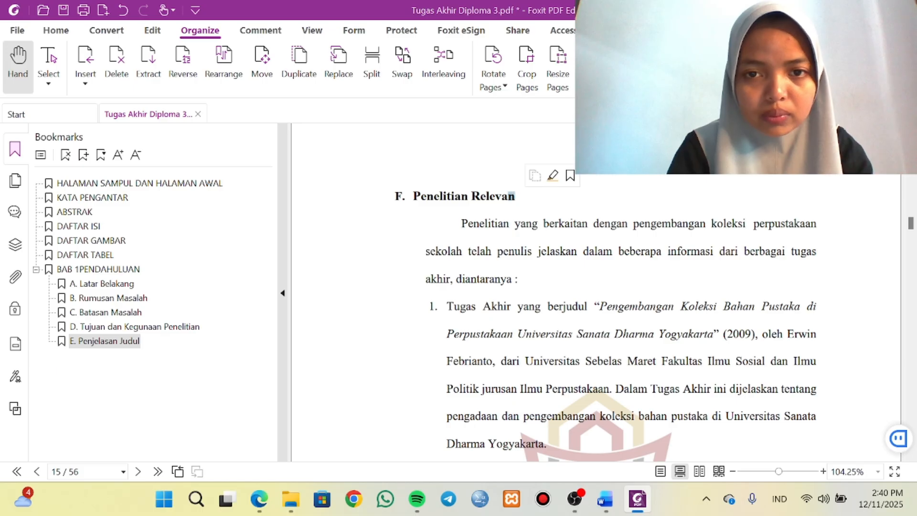
drag(515, 196, 389, 199)
click(397, 197)
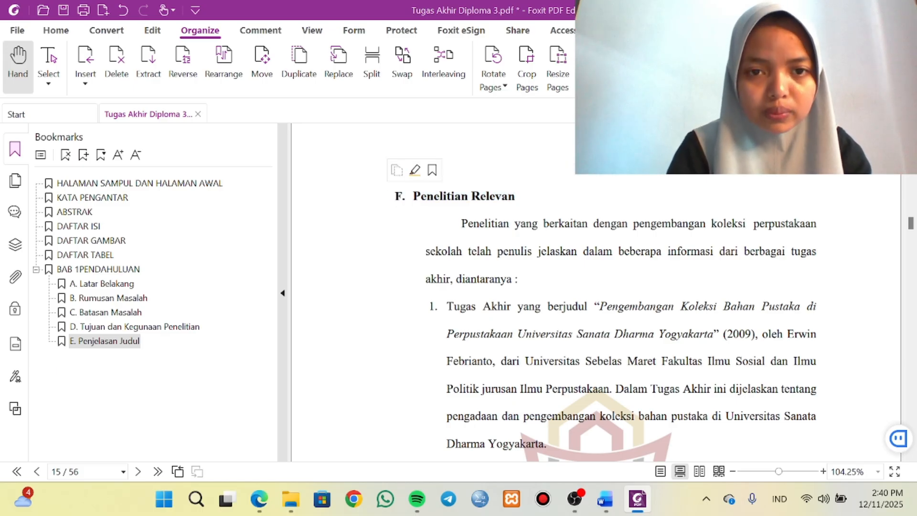
drag(395, 197, 519, 201)
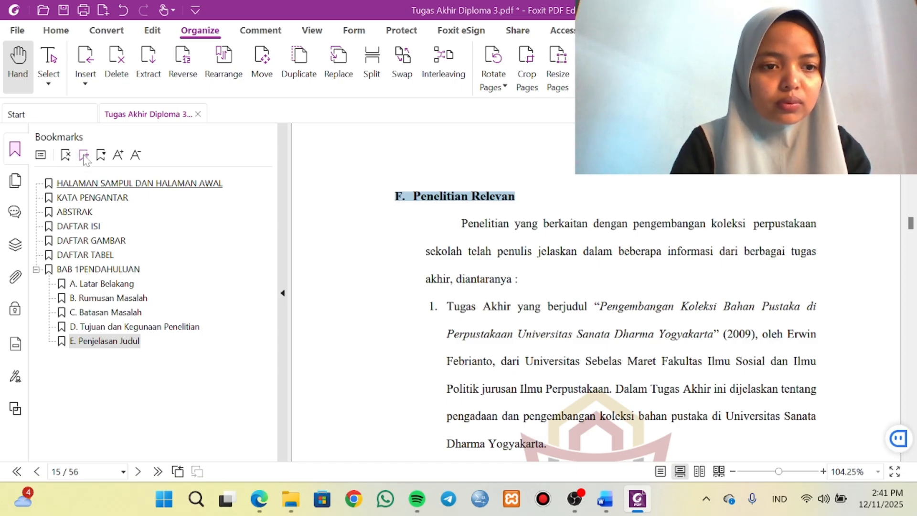
click(84, 155)
Add a G. Sistematika Penulisan bookmark from its heading on page 16, as the last entry under BAB 1.
scroll(597, 296, down, 10)
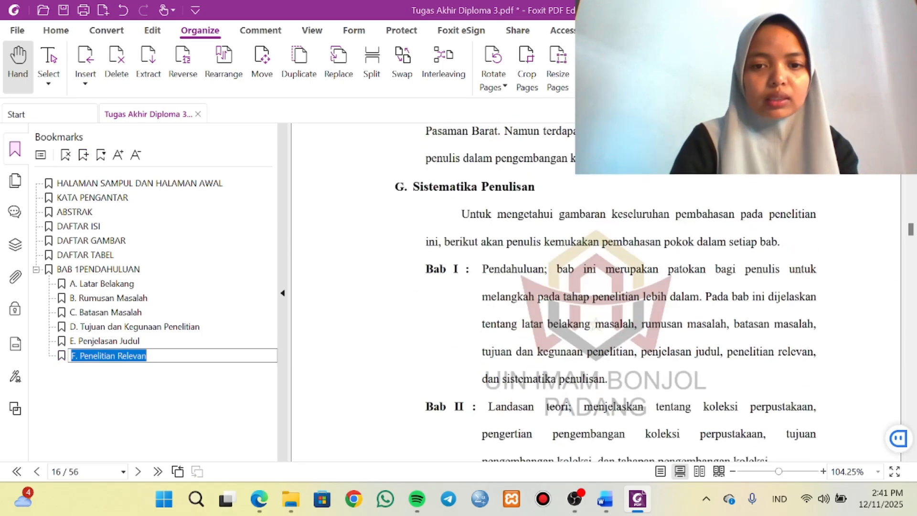
scroll(411, 259, down, 3)
scroll(411, 260, up, 4)
click(401, 210)
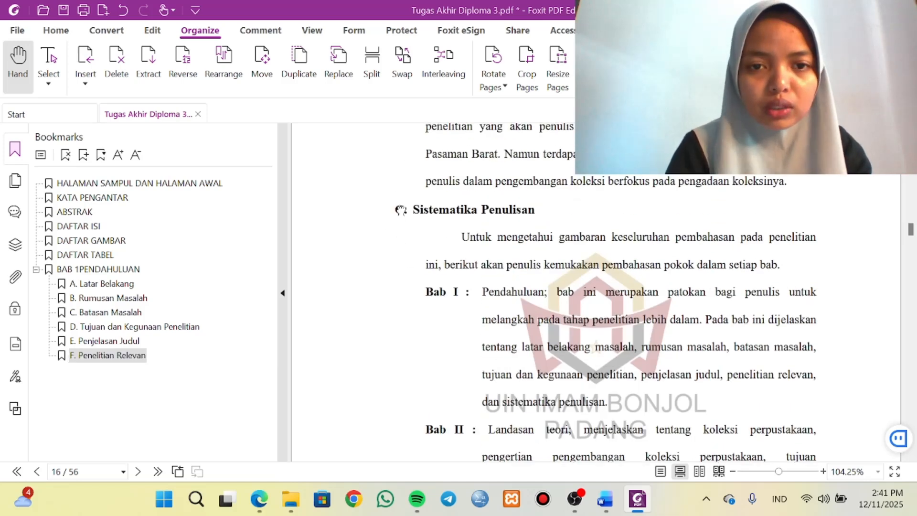
drag(395, 211, 536, 211)
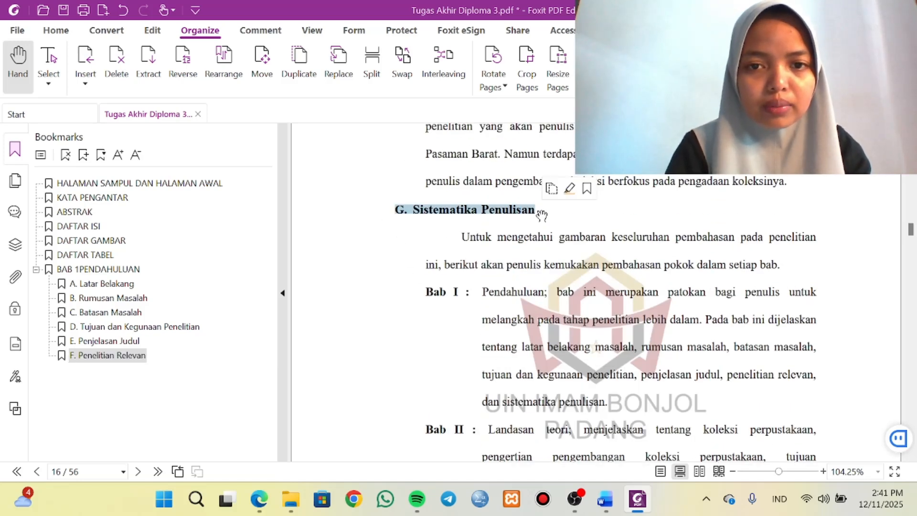
click(84, 156)
Add a bookmark from the BAB II LANDASAN TEORI heading on page 18 and move it out to the same level as BAB 1.
scroll(355, 368, down, 10)
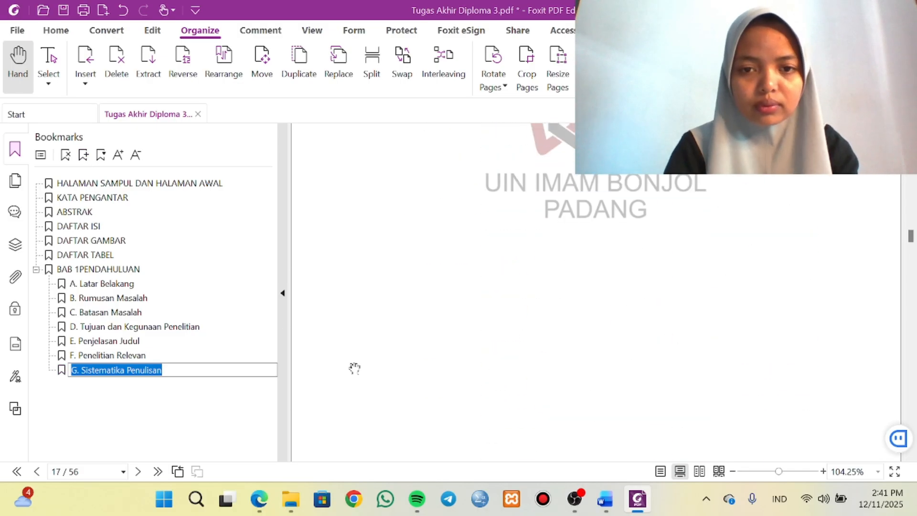
scroll(354, 368, down, 5)
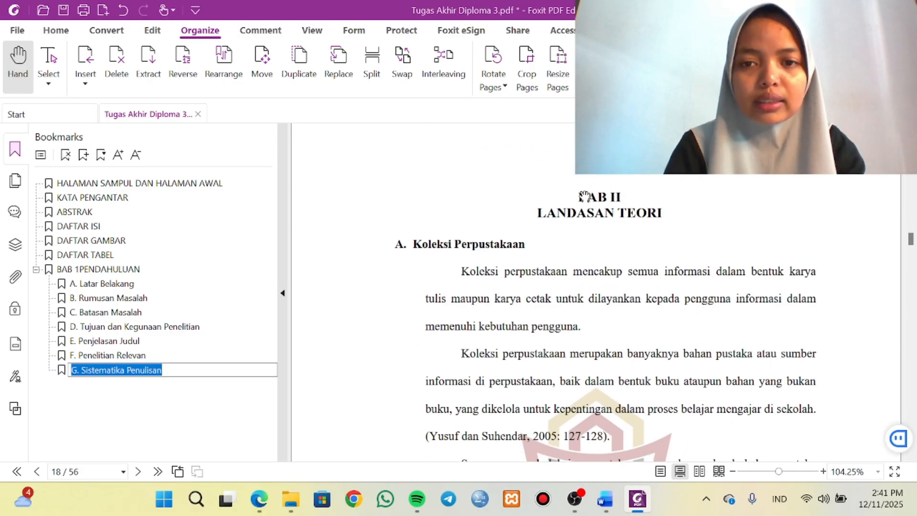
click(584, 196)
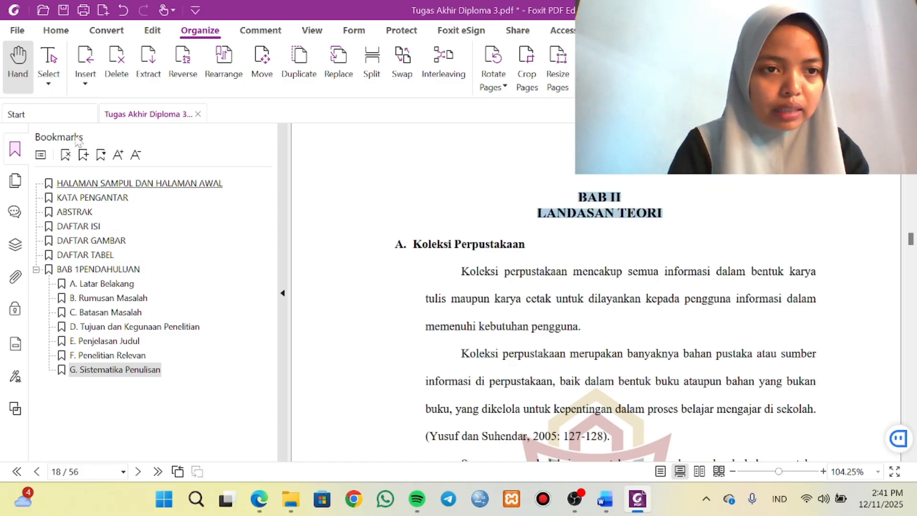
click(84, 155)
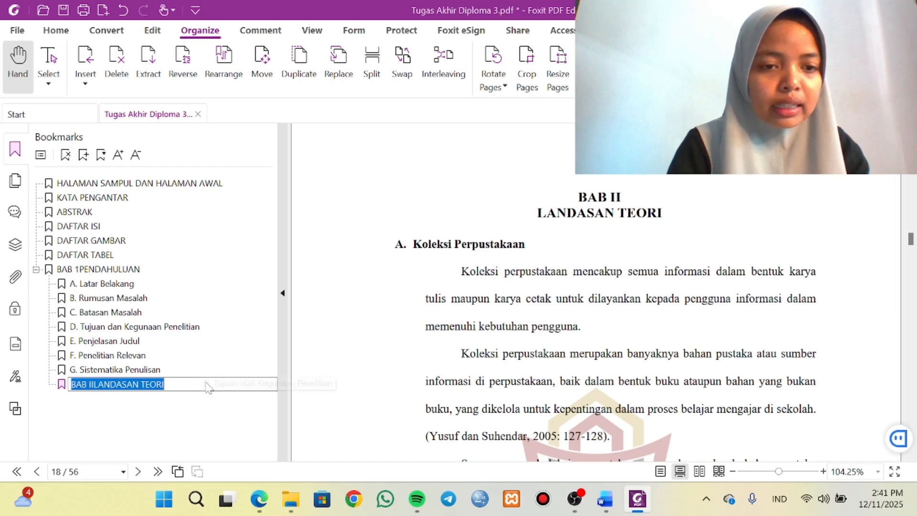
click(135, 371)
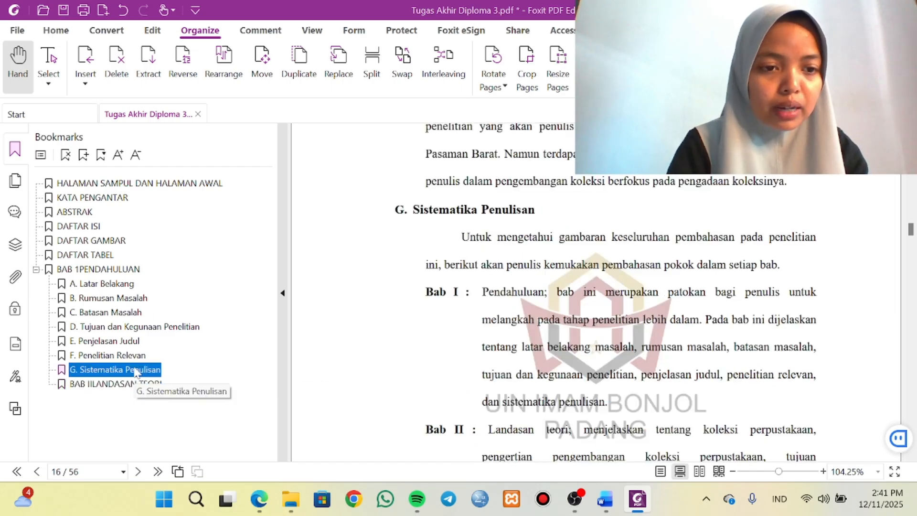
click(100, 385)
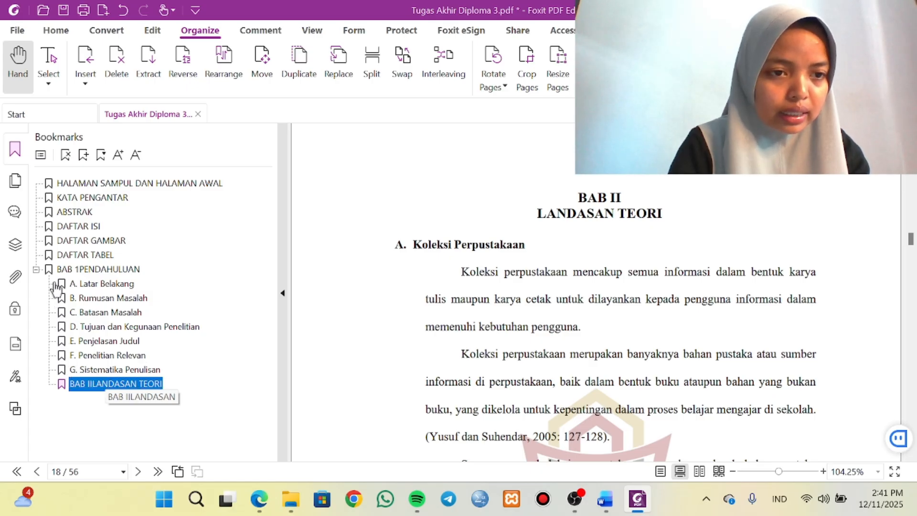
drag(53, 275, 49, 273)
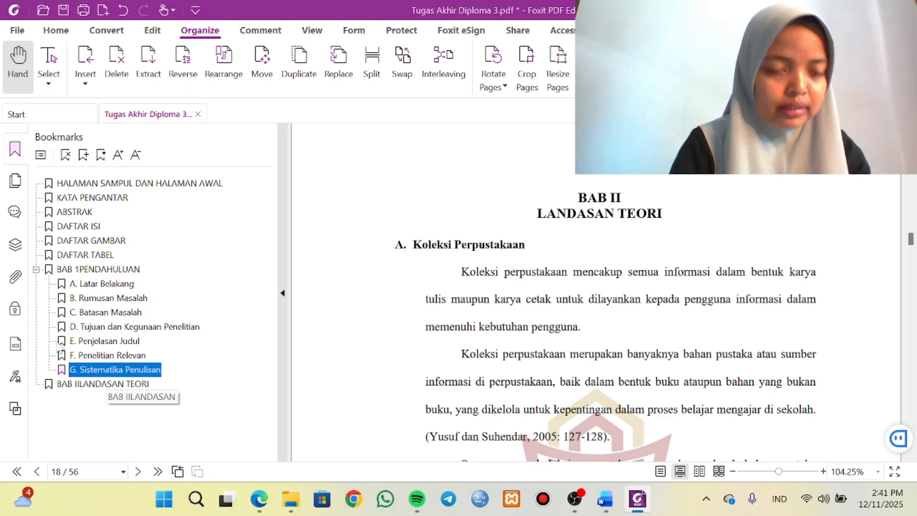
click(401, 246)
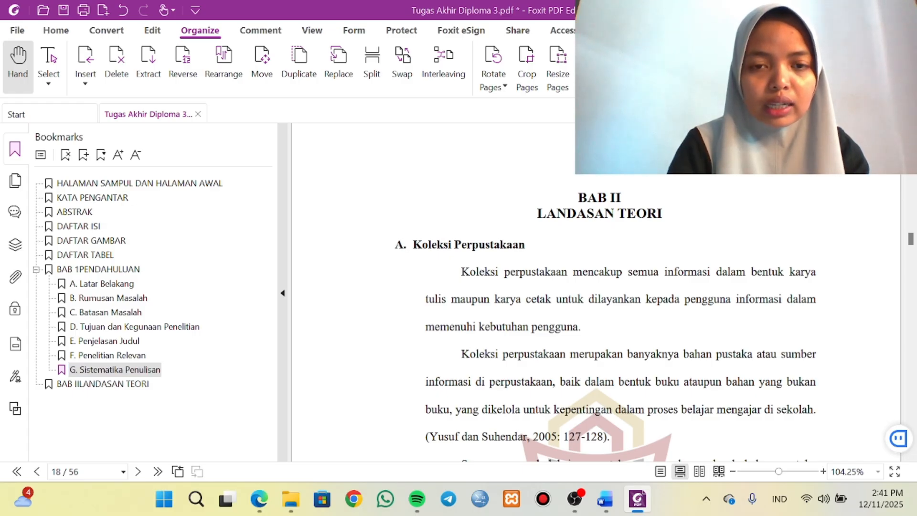
drag(396, 245, 525, 245)
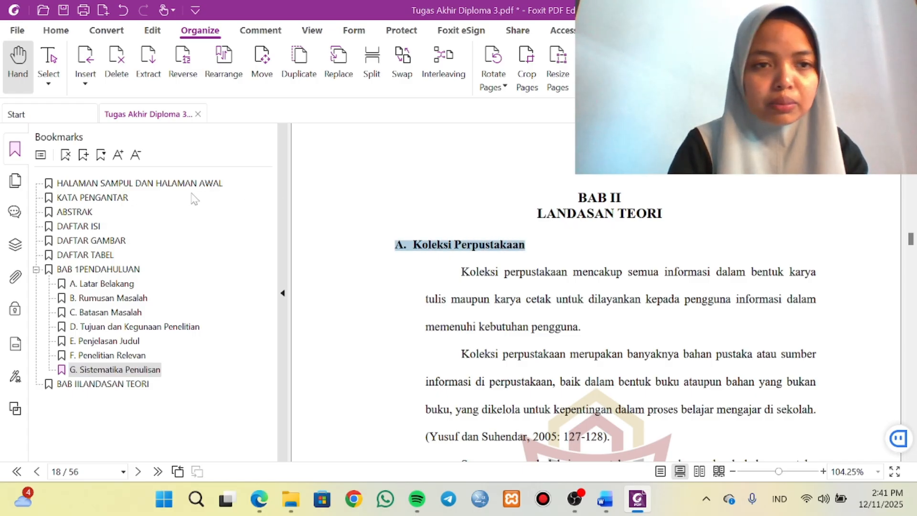
click(83, 155)
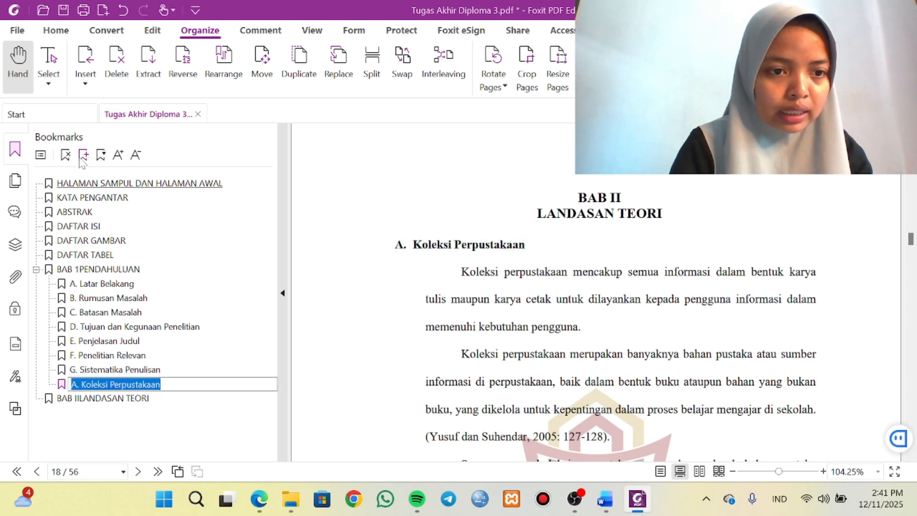
key(ctrl+z)
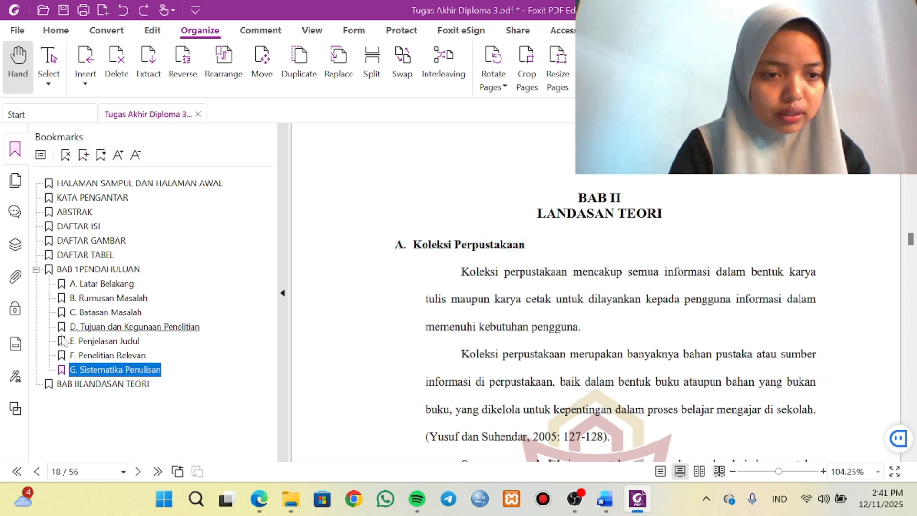
Add an A. Koleksi Perpustakaan bookmark from its heading on page 18 and nest it under the BAB II LANDASAN TEORI bookmark.
click(85, 385)
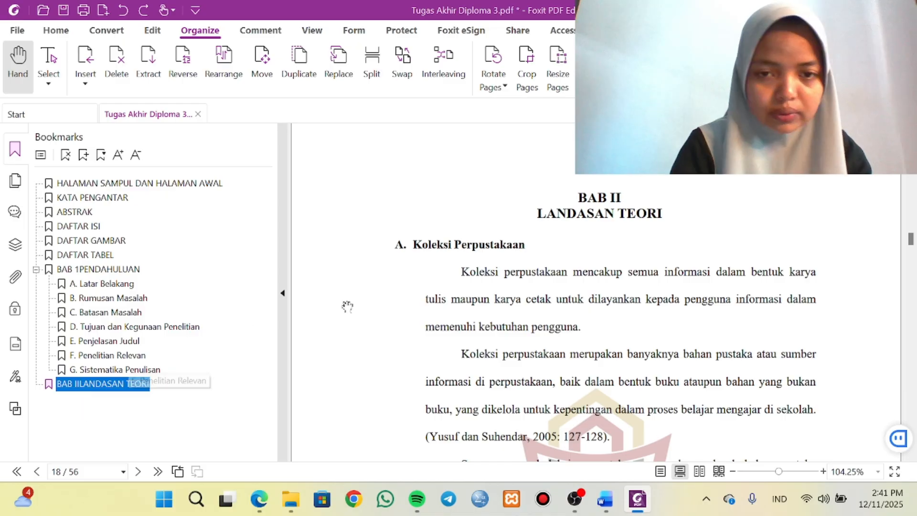
click(399, 248)
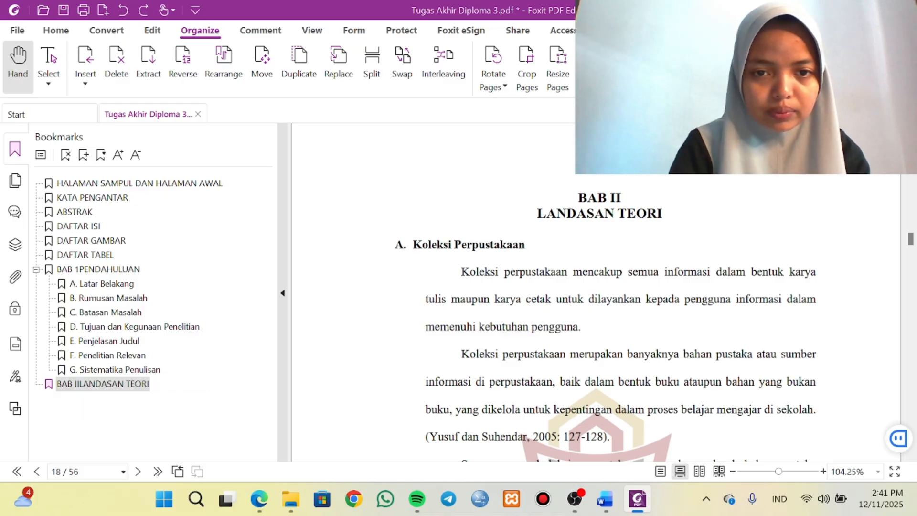
drag(395, 246, 525, 246)
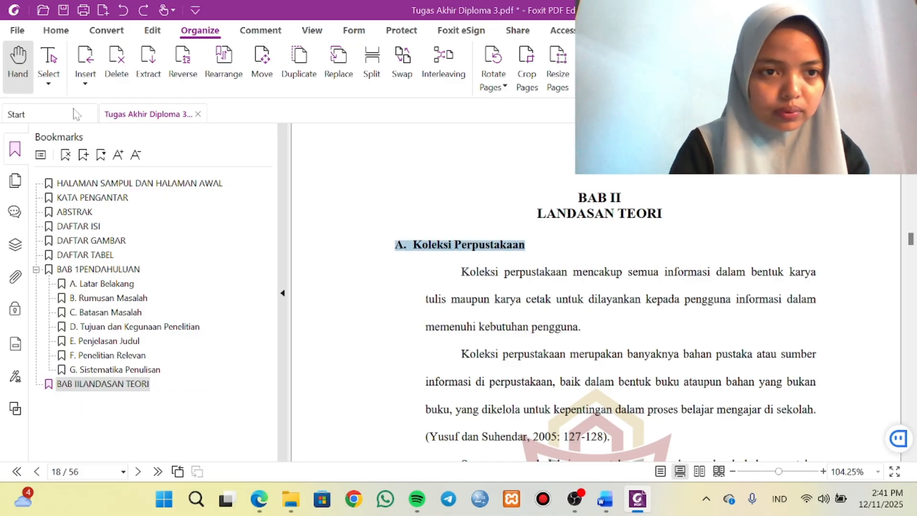
click(84, 156)
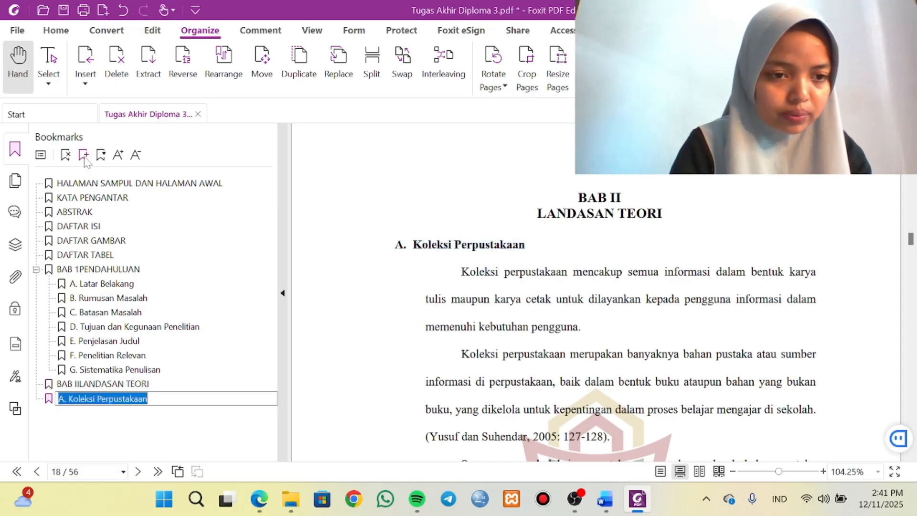
click(144, 398)
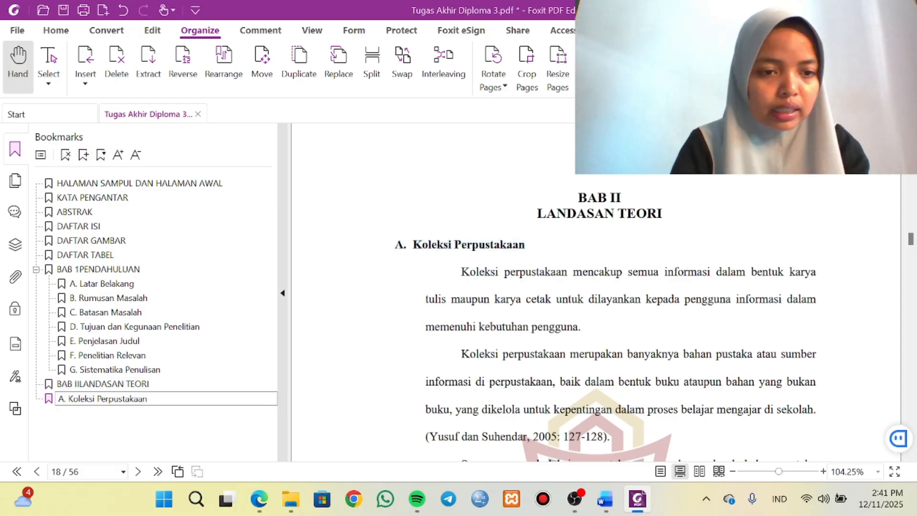
click(102, 383)
click(88, 400)
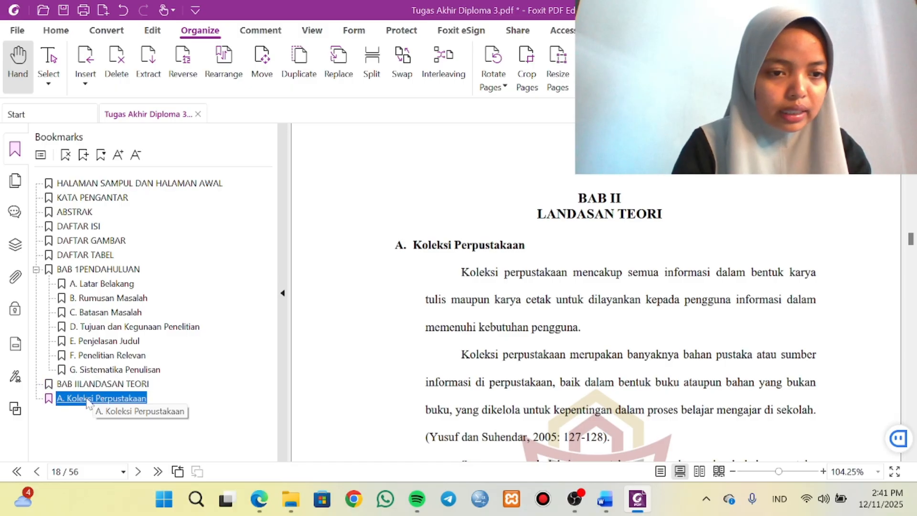
drag(92, 403, 98, 385)
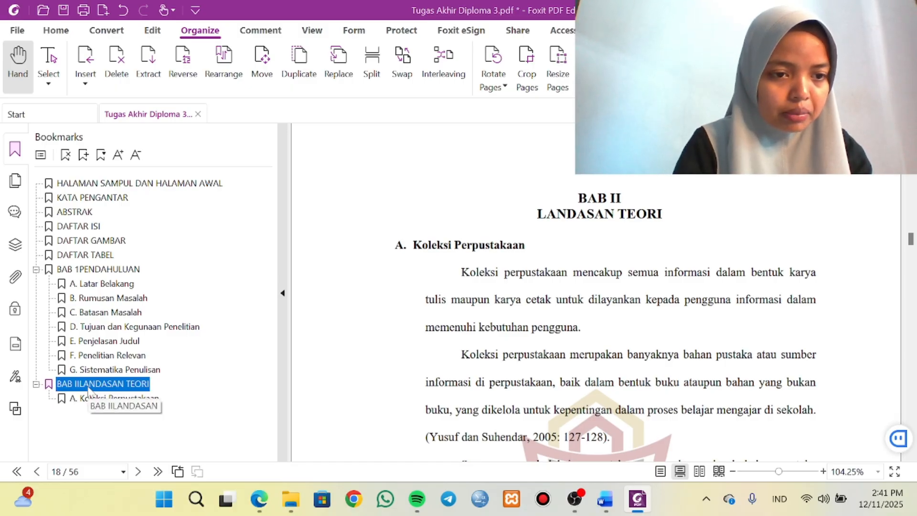
Add a B. Pengertian Pengembangan Koleksi bookmark from its heading on page 18, after A. Koleksi Perpustakaan under BAB II, completing the name with the letter B.
scroll(312, 366, down, 10)
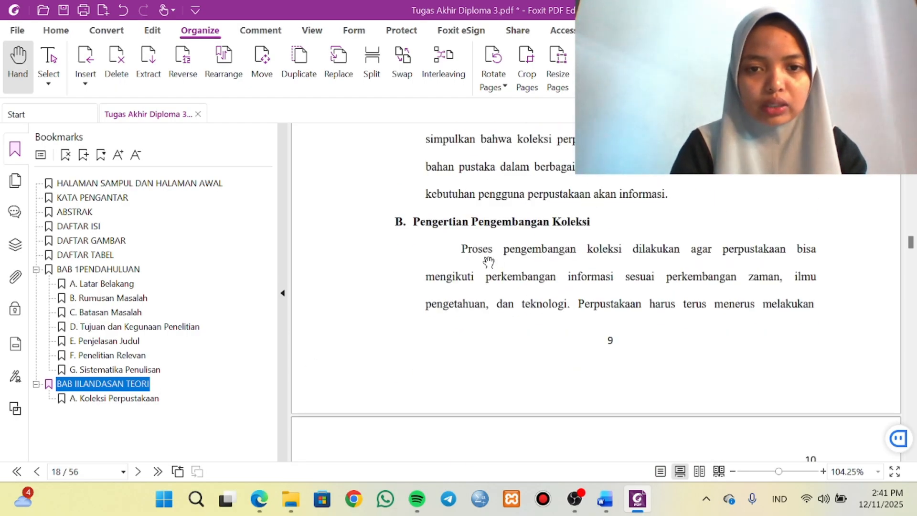
click(116, 400)
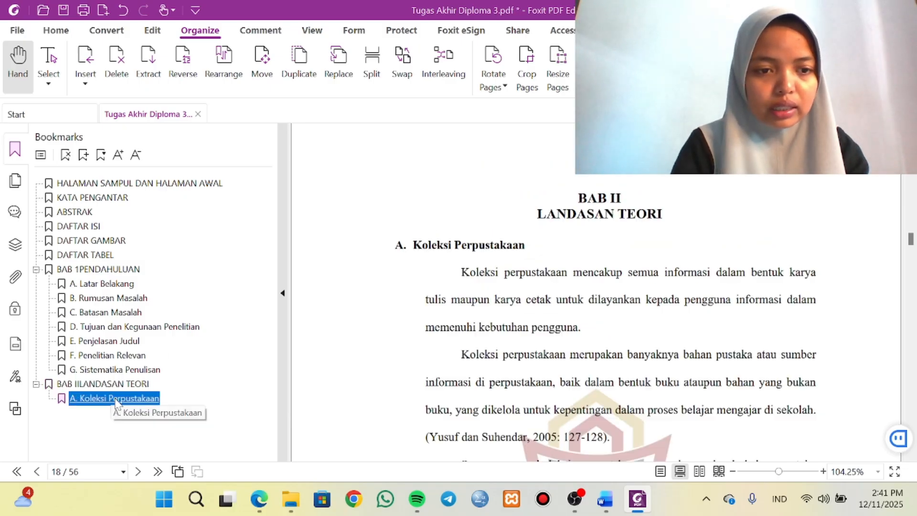
scroll(597, 310, down, 10)
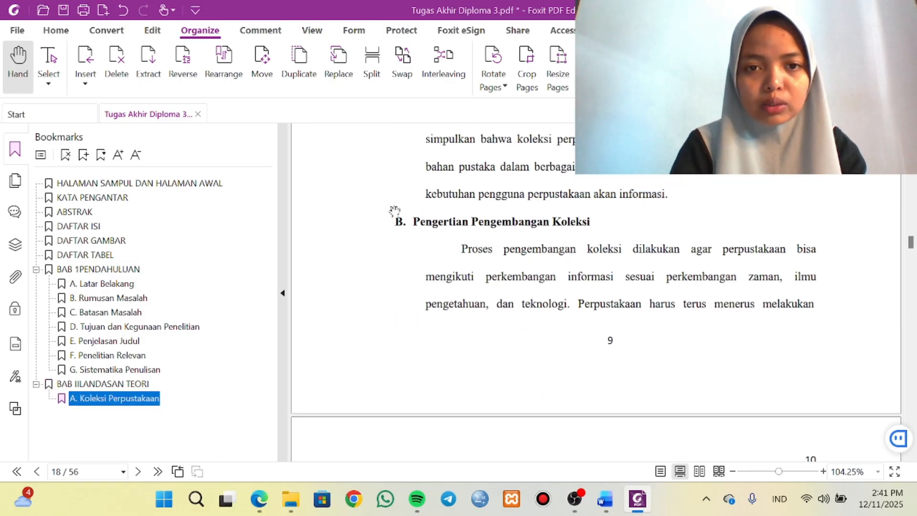
drag(404, 223, 590, 222)
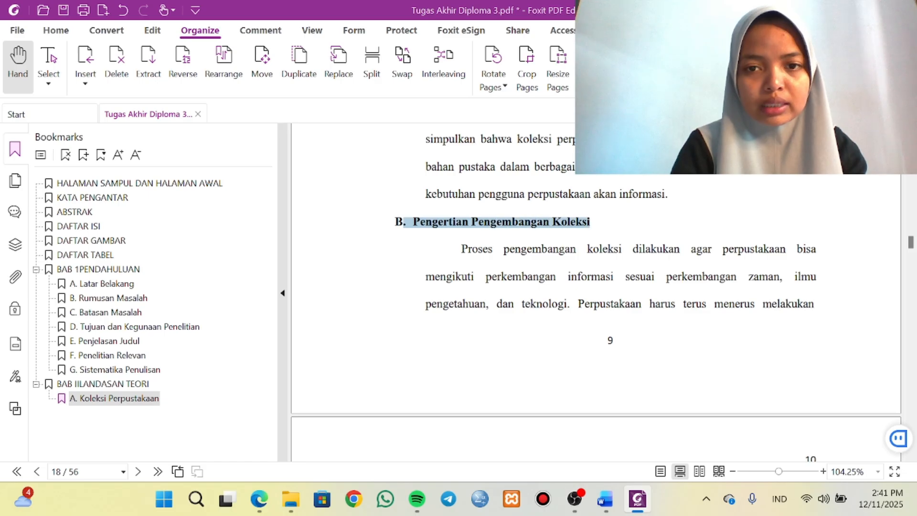
click(84, 155)
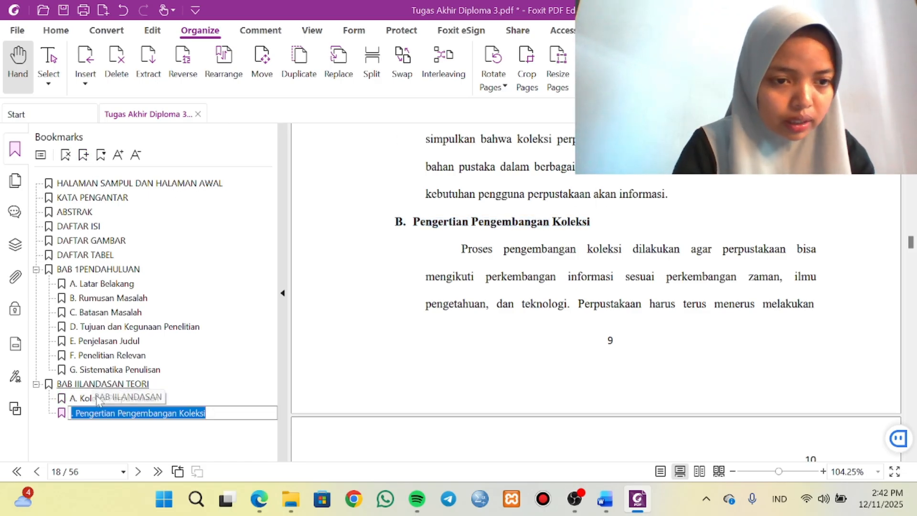
click(98, 413)
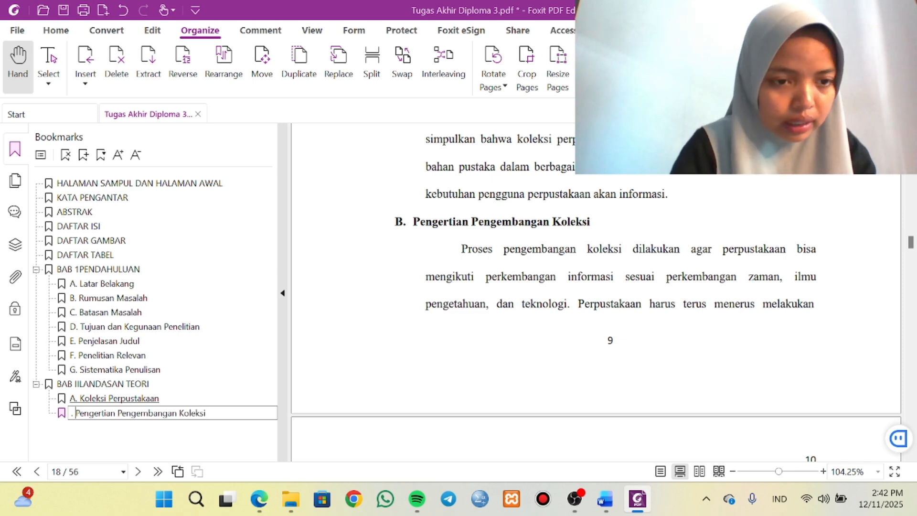
text(B)
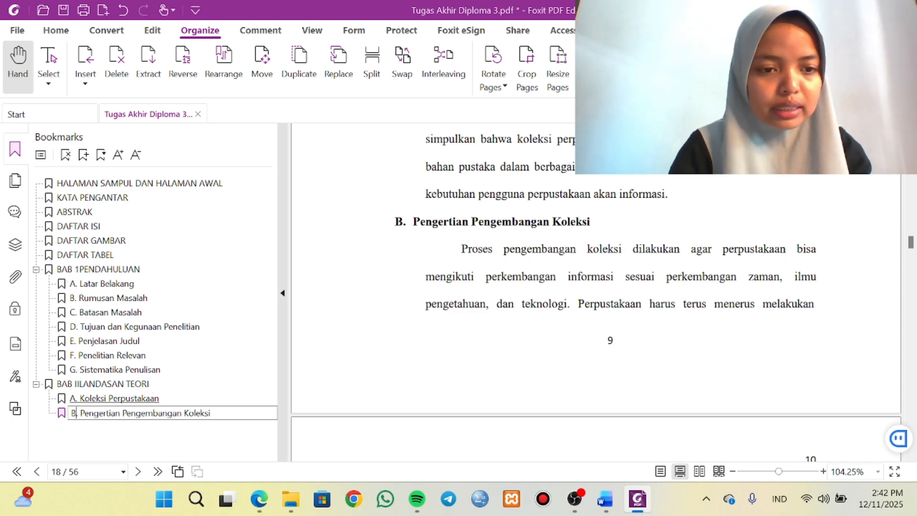
scroll(530, 274, down, 10)
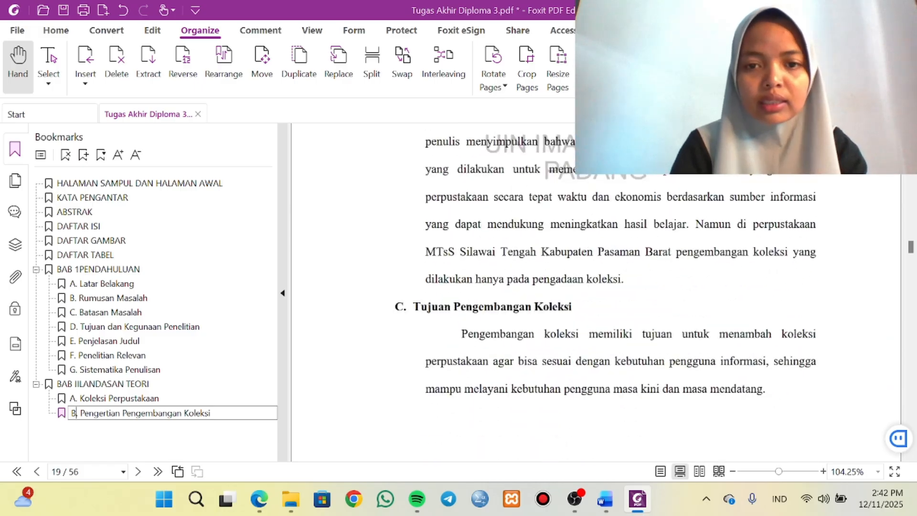
key(Return)
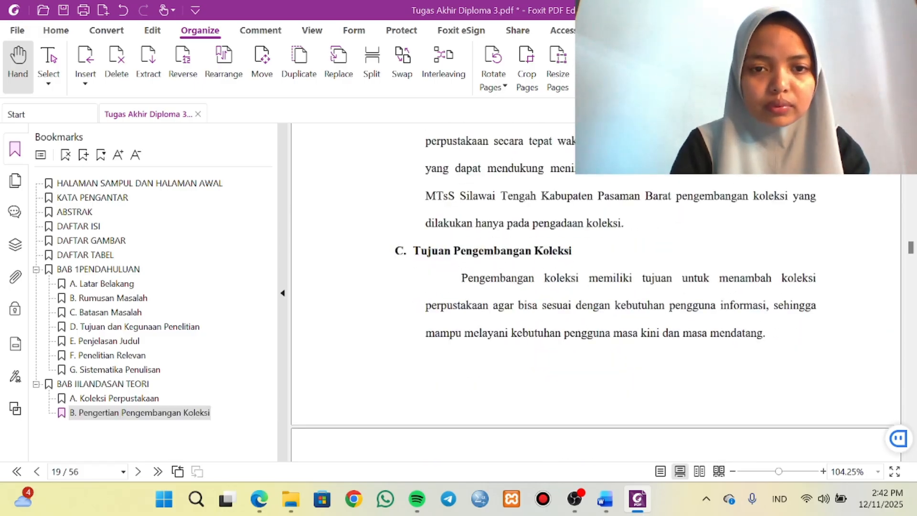
Add a C. Tujuan Pengembangan Koleksi bookmark from its heading on page 19, following B. Pengertian Pengembangan Koleksi under BAB II.
drag(394, 252, 584, 257)
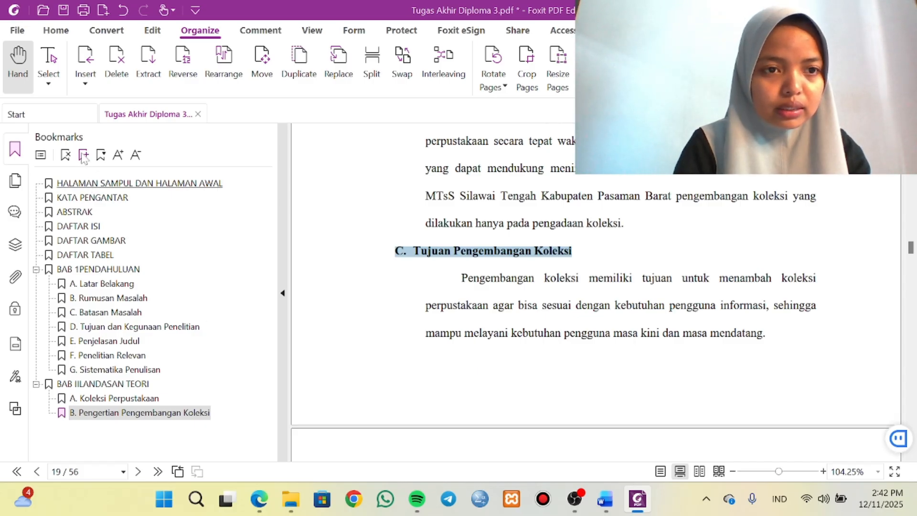
click(84, 155)
scroll(429, 241, down, 12)
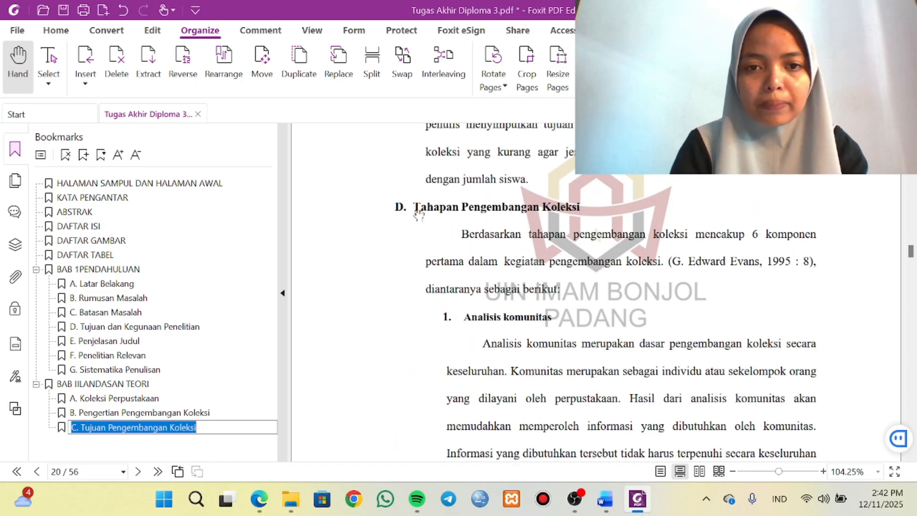
click(402, 208)
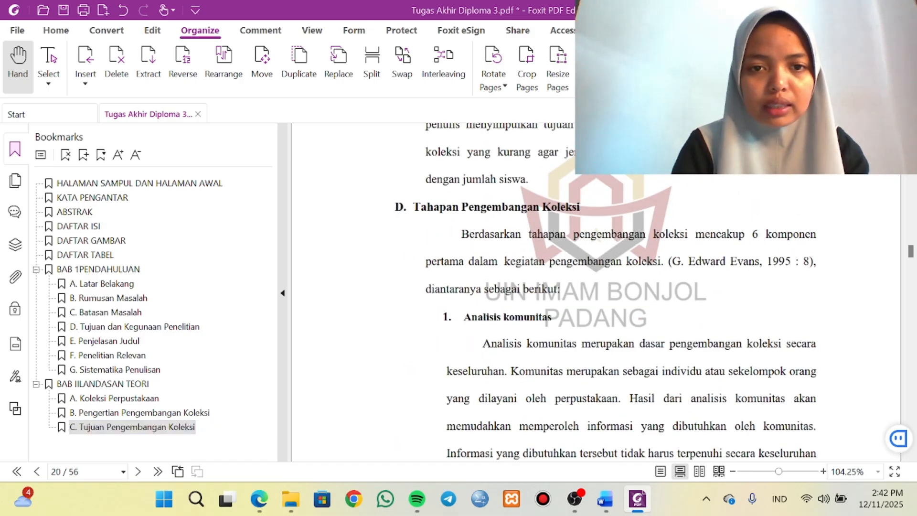
Add a D. Tahapan Pengembangan Koleksi bookmark from its full heading on page 20, as the last entry under BAB II.
drag(400, 207, 526, 208)
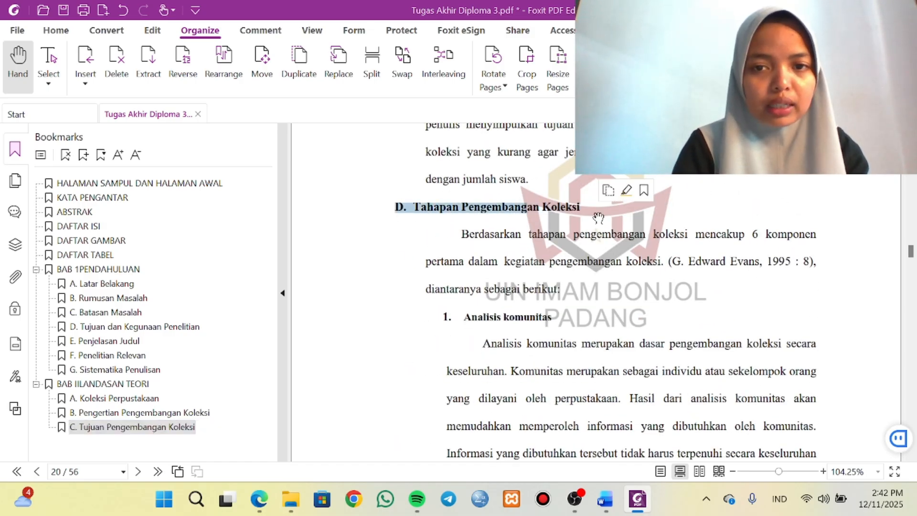
click(397, 208)
drag(396, 208, 482, 217)
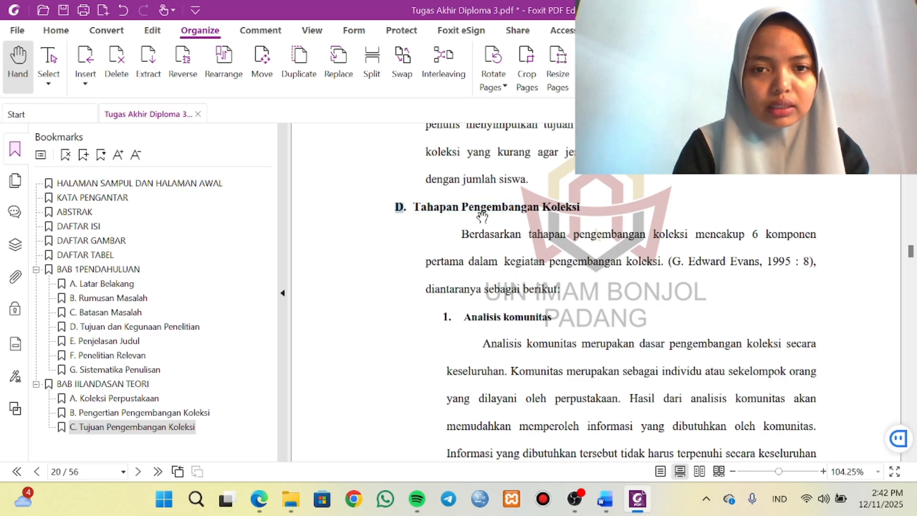
drag(395, 209, 580, 208)
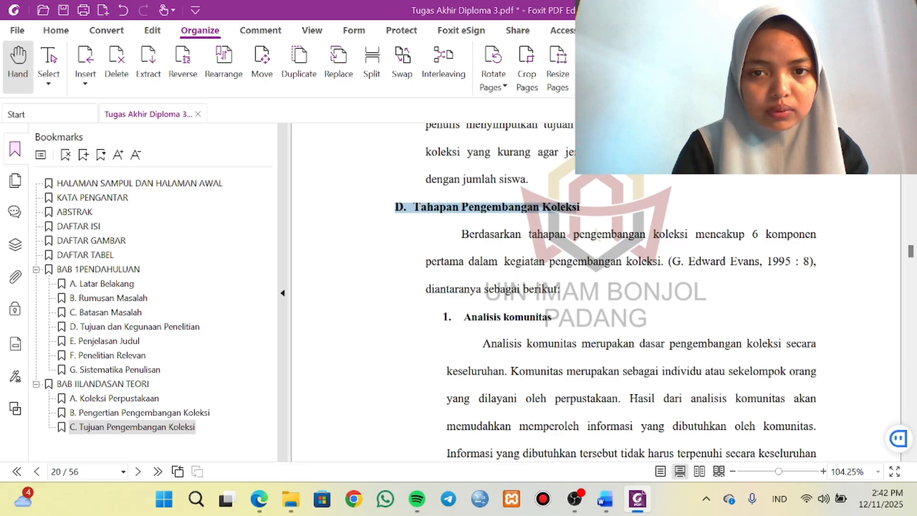
click(398, 210)
drag(396, 208, 580, 209)
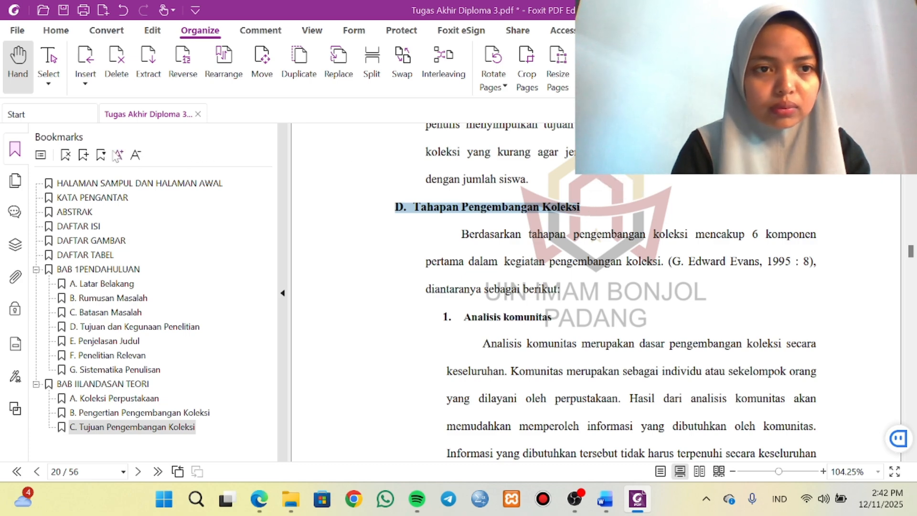
click(84, 154)
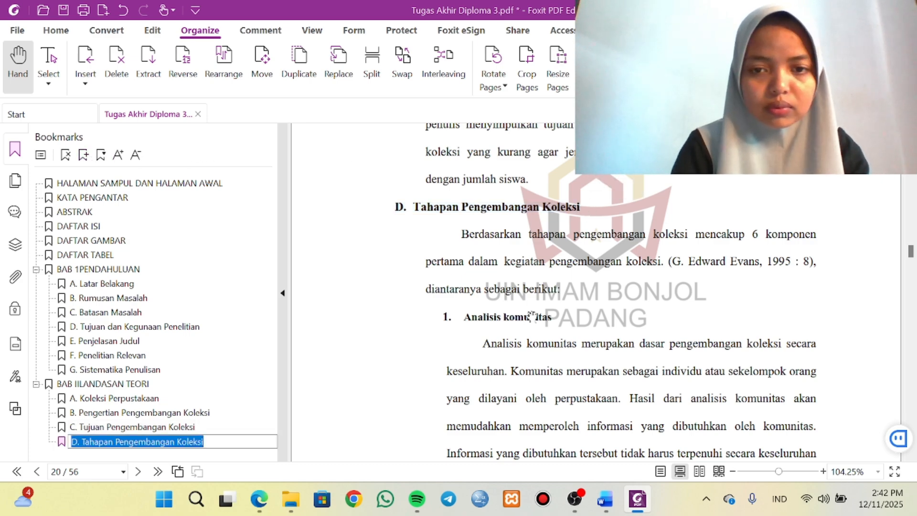
Add a bookmark from the BAB III METODE PENELITIAN heading on page 31 and move it out to the same level as BAB II.
scroll(531, 315, down, 10)
scroll(531, 315, down, 20)
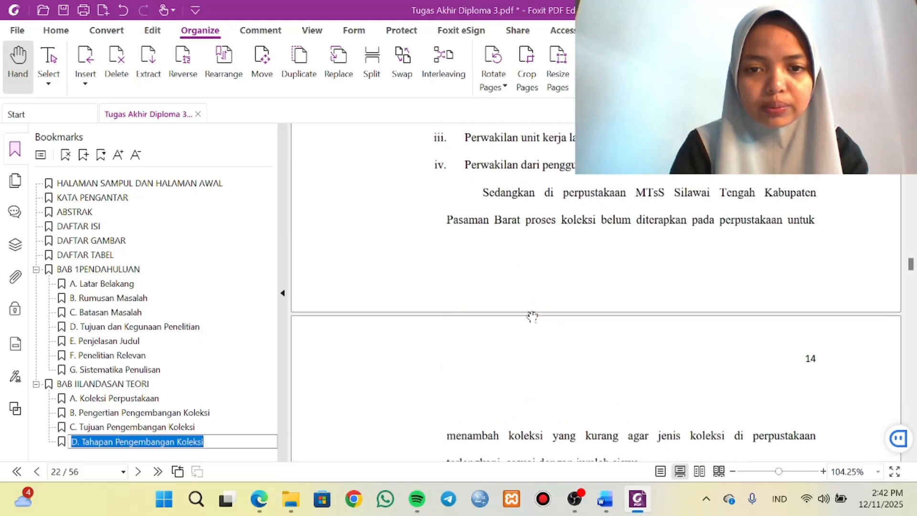
scroll(532, 315, down, 20)
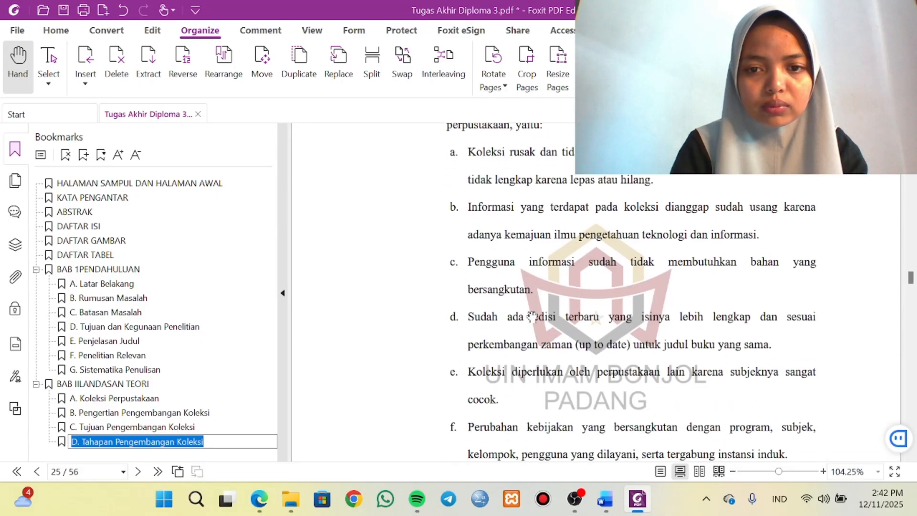
scroll(531, 315, down, 20)
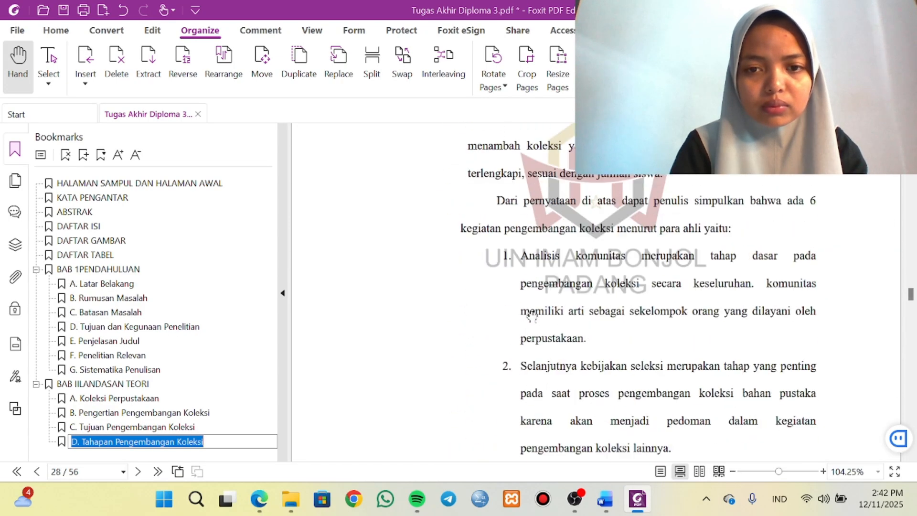
scroll(532, 315, down, 10)
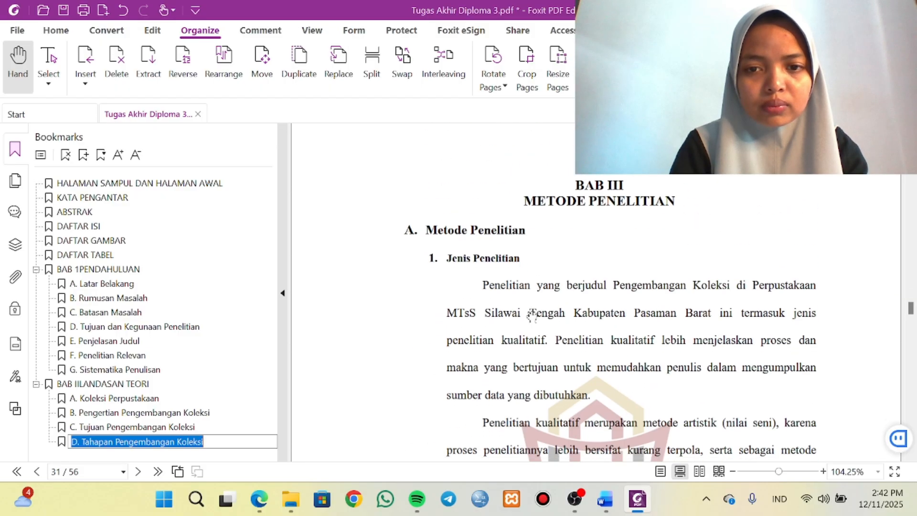
click(579, 186)
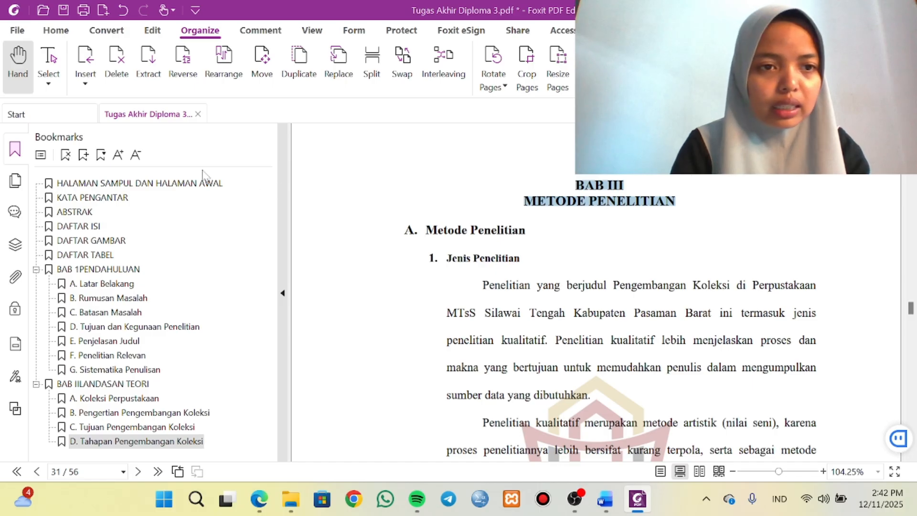
click(83, 154)
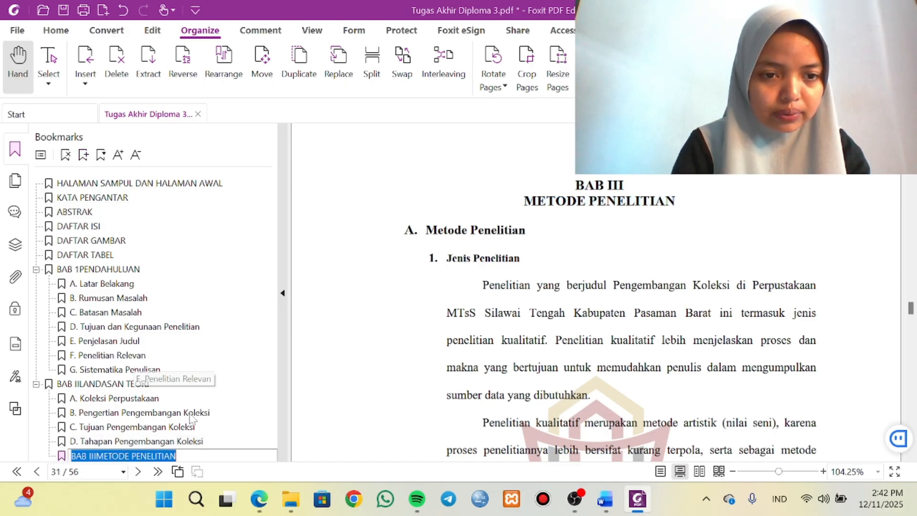
click(130, 442)
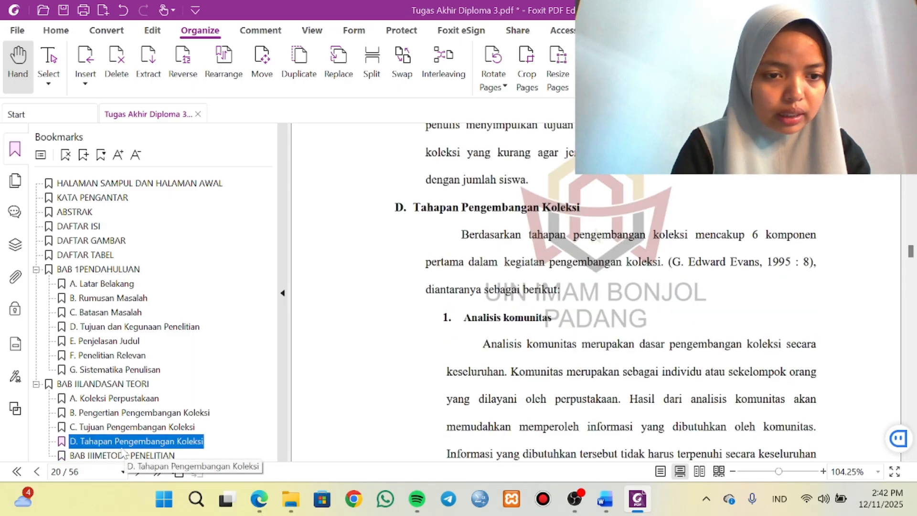
click(114, 456)
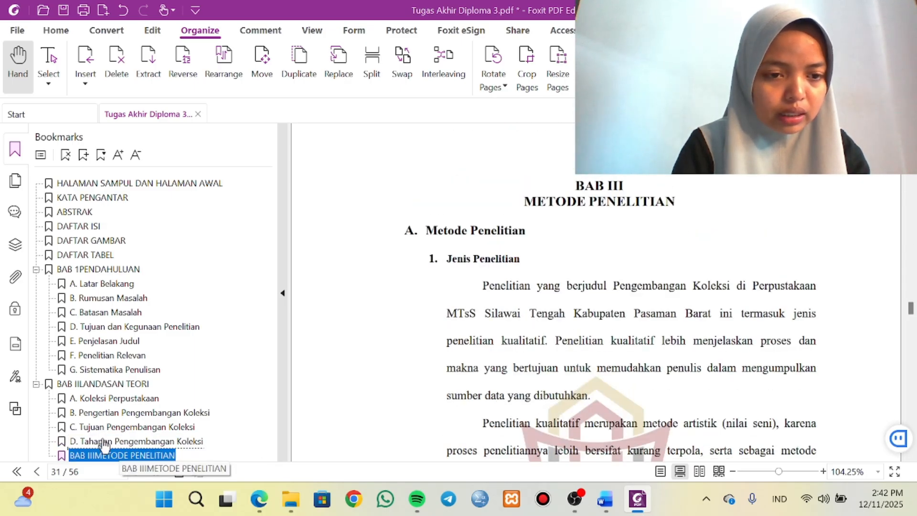
drag(57, 386, 51, 387)
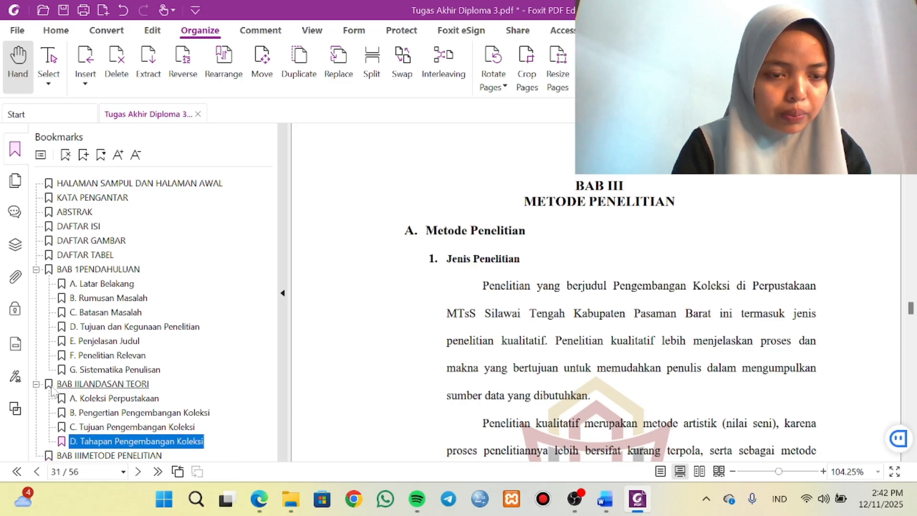
click(133, 456)
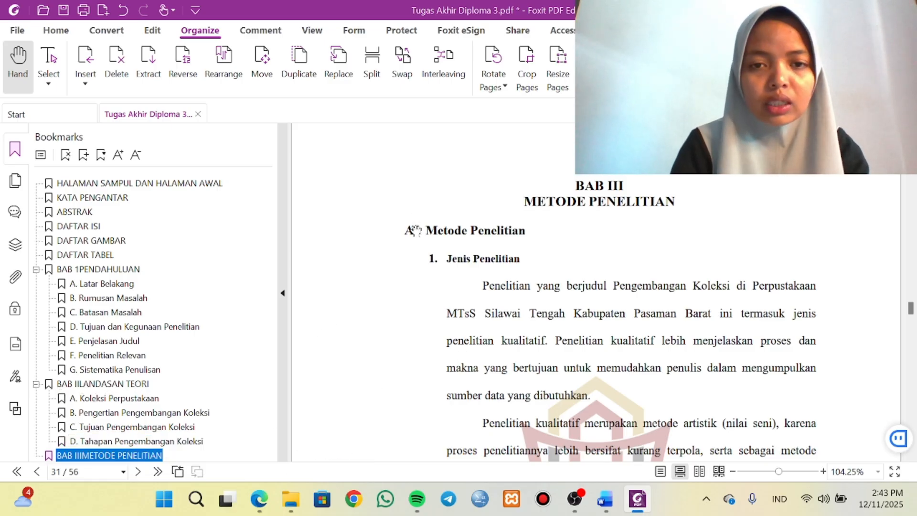
Add an A. Metode Penelitian bookmark from its heading on page 31 and nest it under the BAB III METODE PENELITIAN bookmark.
click(406, 235)
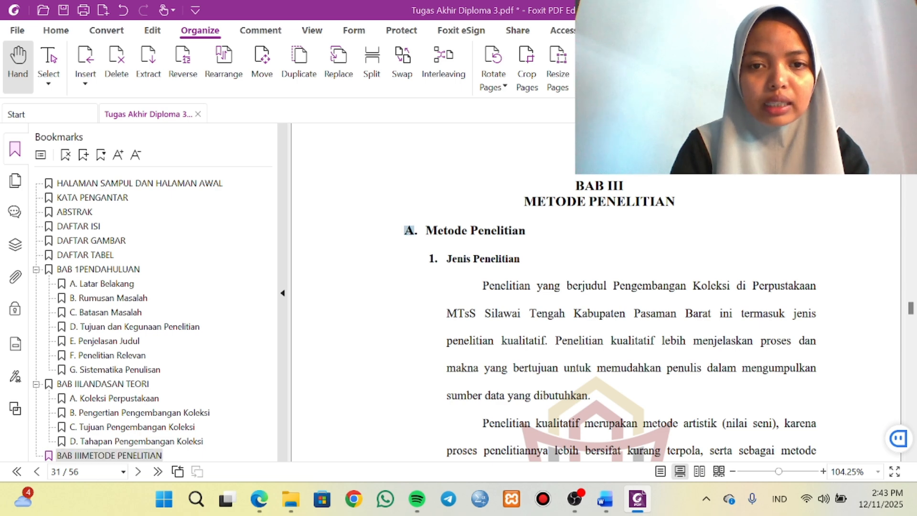
drag(405, 231, 526, 231)
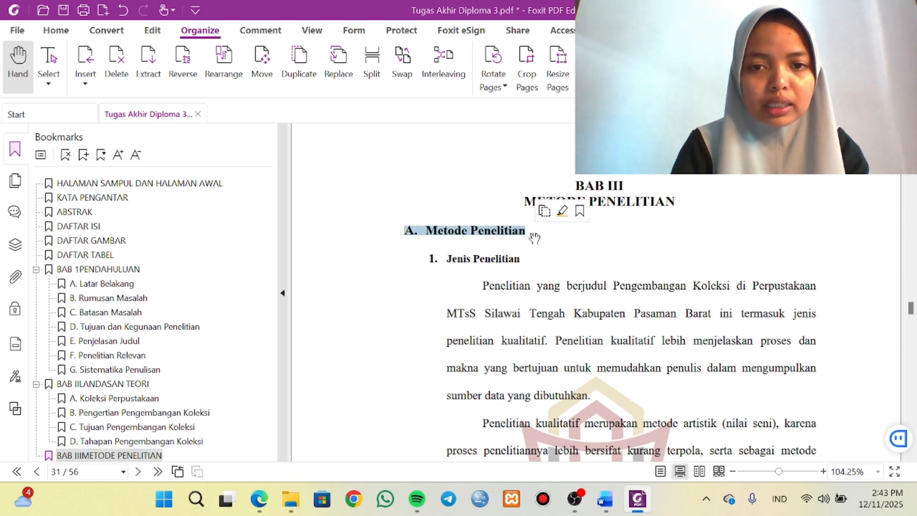
click(84, 154)
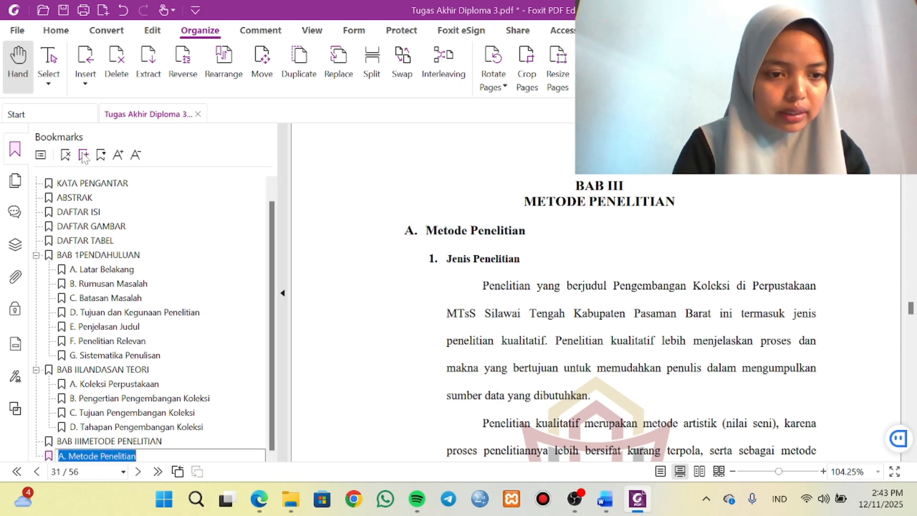
click(146, 441)
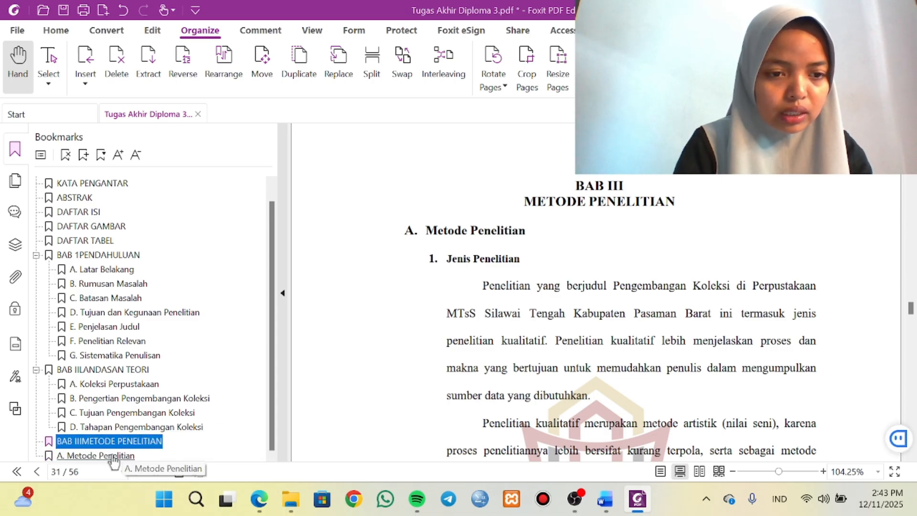
drag(114, 459, 112, 448)
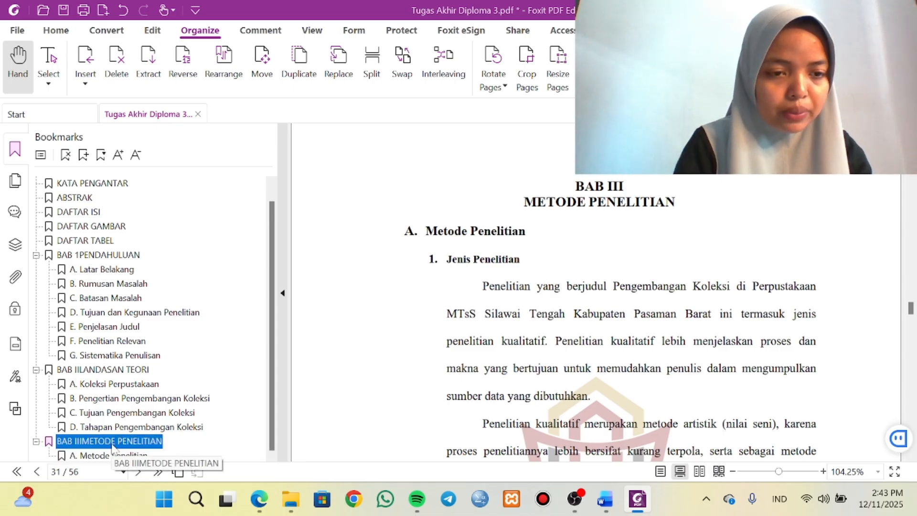
Check the pages from the rest of BAB III to the start of BAB IV and save the bookmarked thesis PDF.
scroll(437, 405, down, 15)
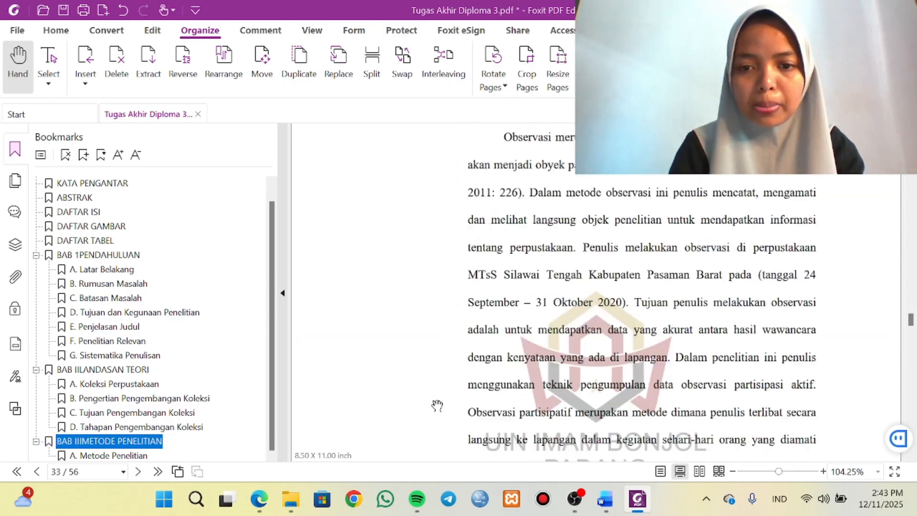
scroll(437, 405, down, 20)
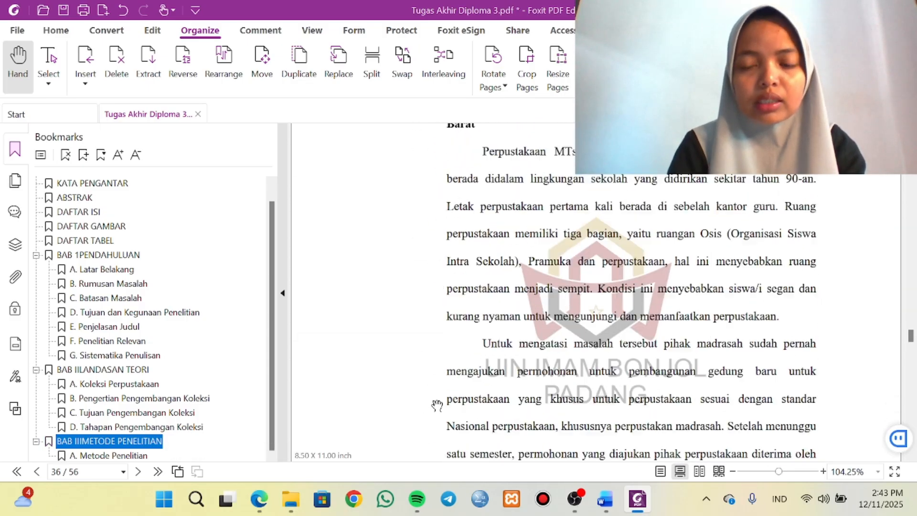
scroll(437, 405, up, 4)
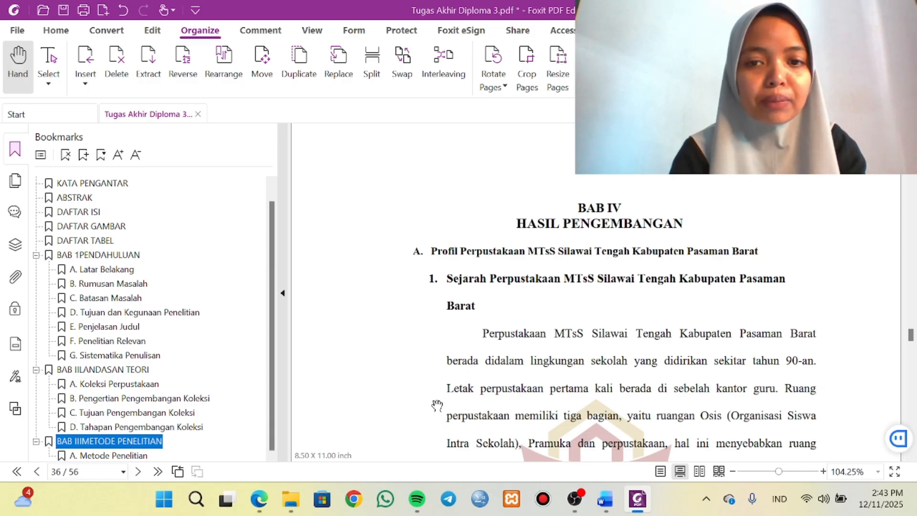
scroll(437, 406, up, 10)
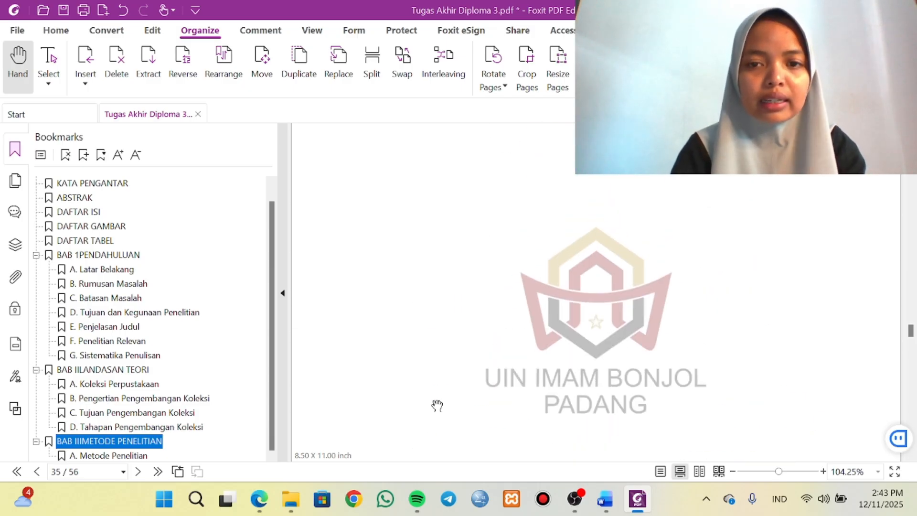
scroll(437, 405, up, 3)
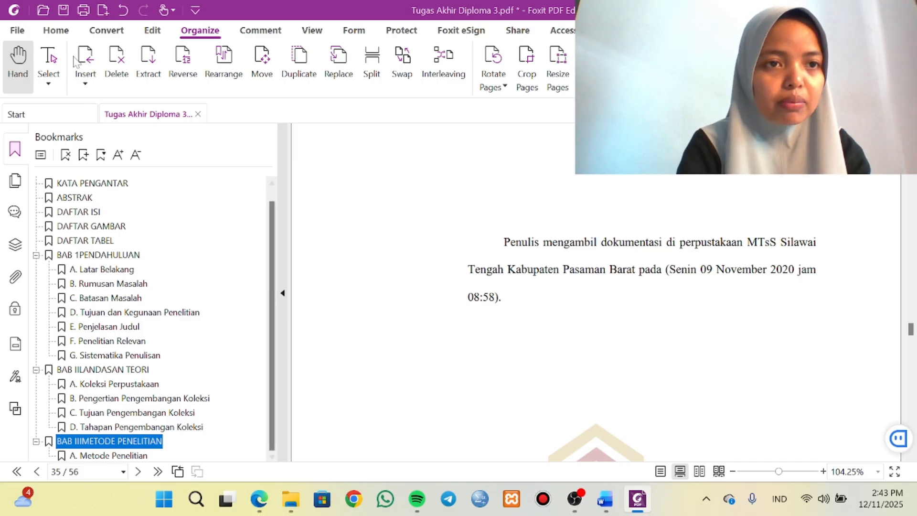
click(63, 10)
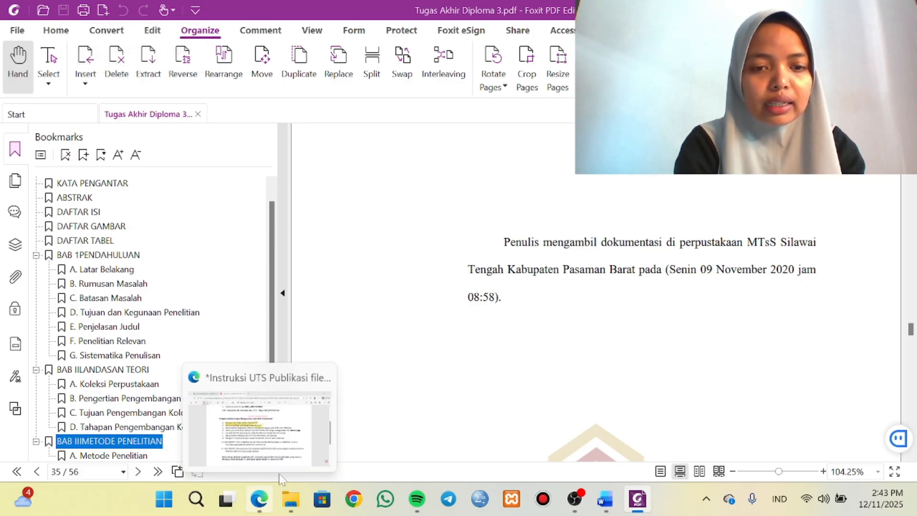
Switch to the UTS instructions in Microsoft Edge and highlight stage C, Menambahkan Bookmarks (Daftar Isi), in yellow.
click(279, 474)
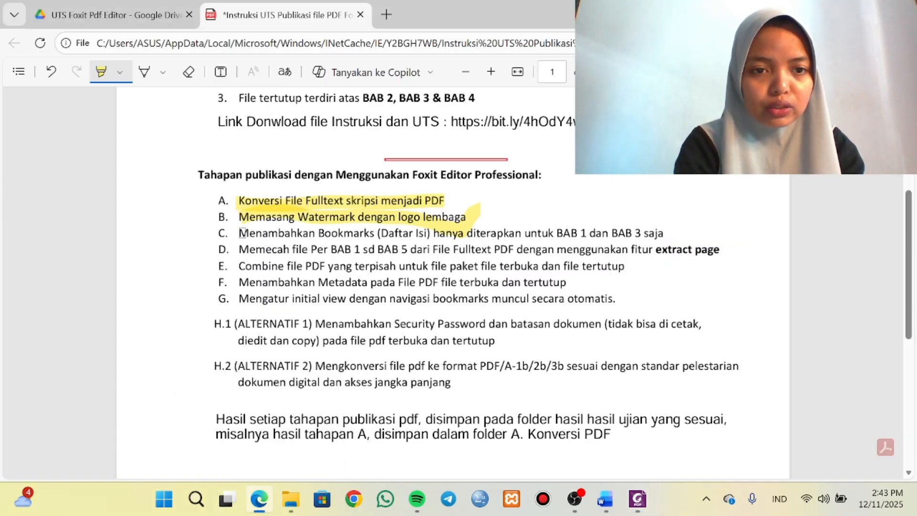
drag(257, 232, 678, 237)
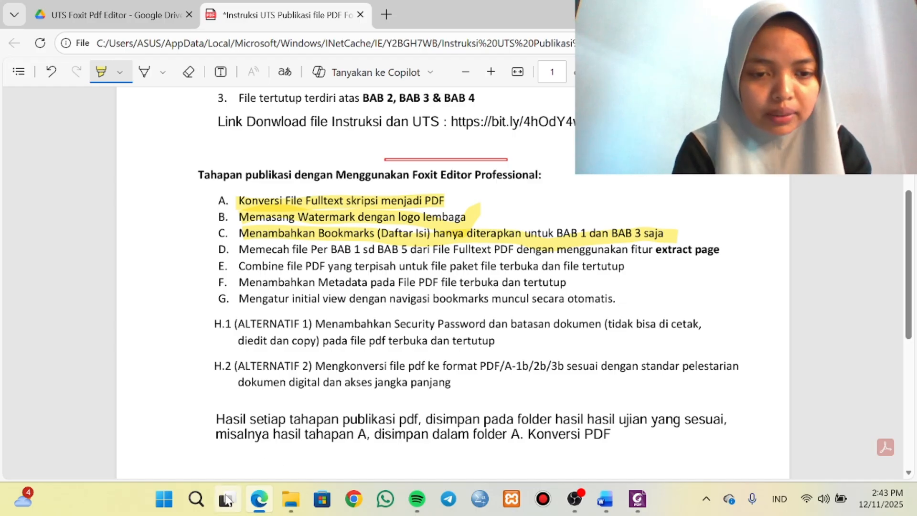
In File Explorer, copy Tugas Akhir Diploma 3 from C. Bookmarks (Daftar Isi) into the D. Extract Page - Skripsi Per BAB folder.
mouse_move(291, 504)
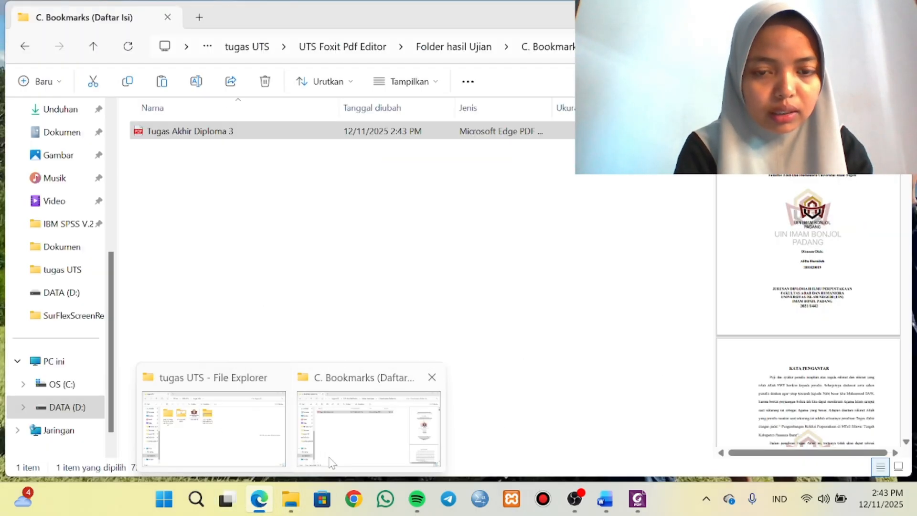
click(353, 420)
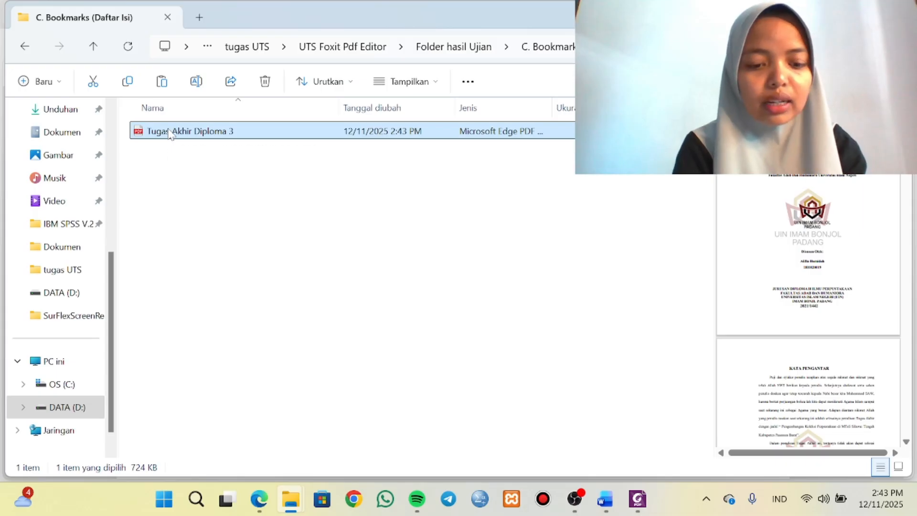
click(439, 46)
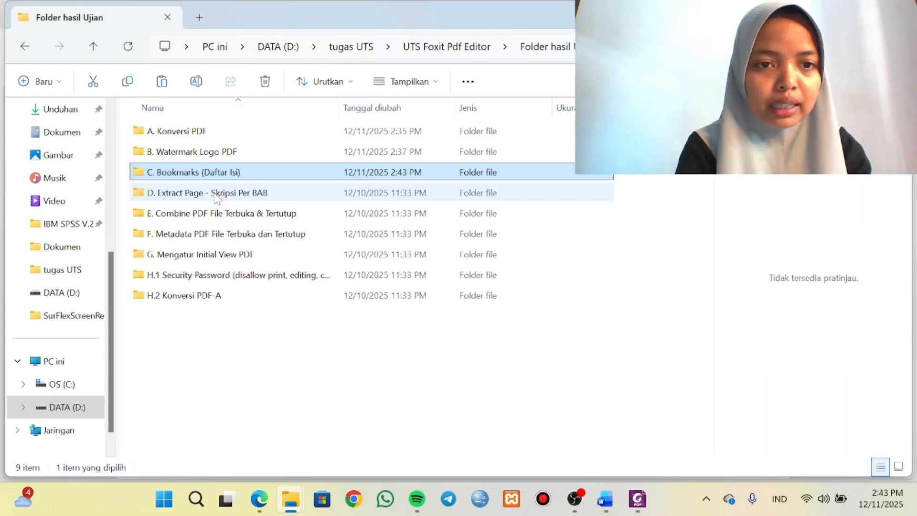
click(215, 196)
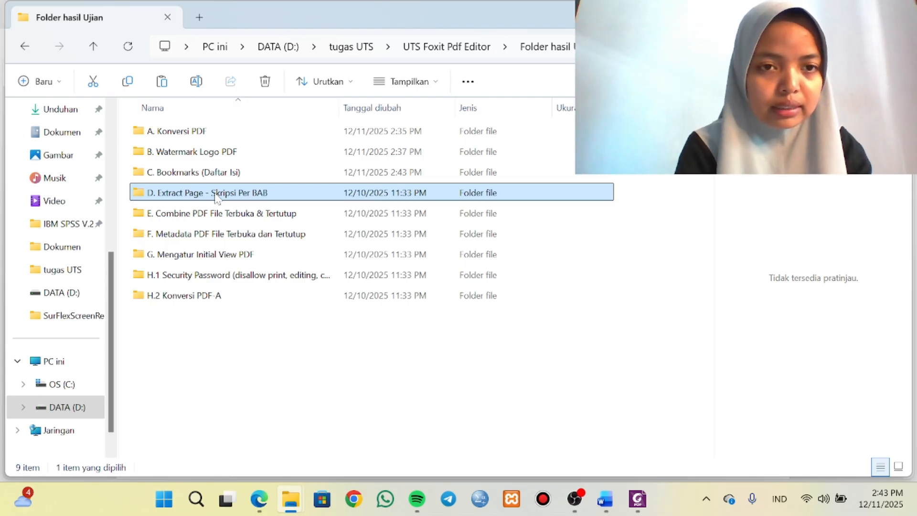
double_click(216, 196)
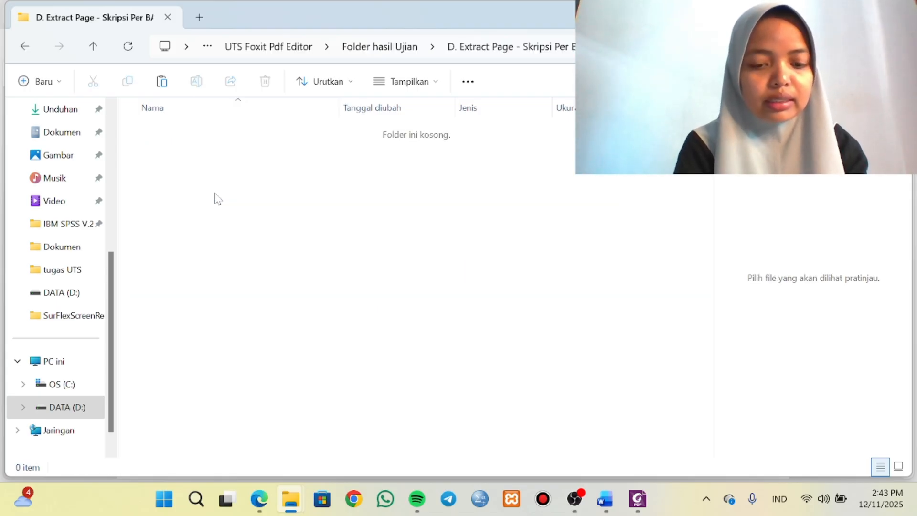
key(ctrl+v)
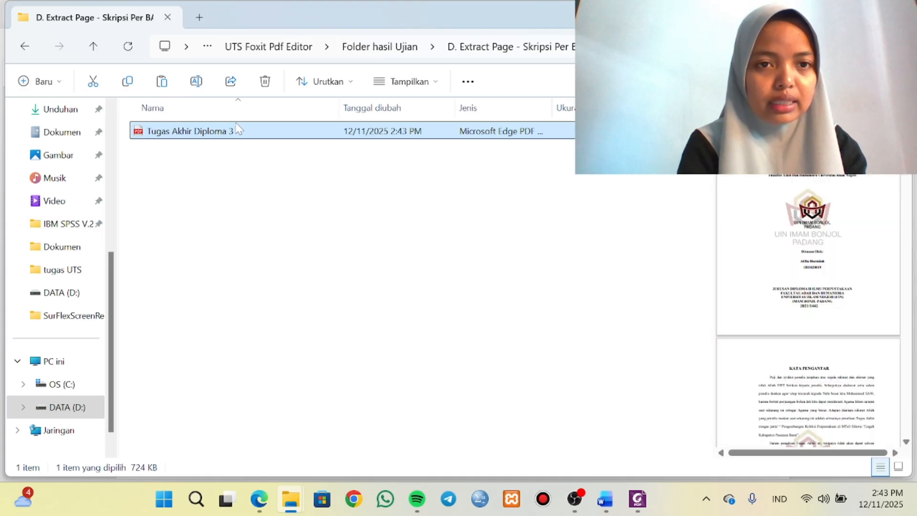
Open the copied Tugas Akhir Diploma 3 file in Foxit PDF Editor and show its page thumbnails after checking its bookmarks.
right_click(238, 136)
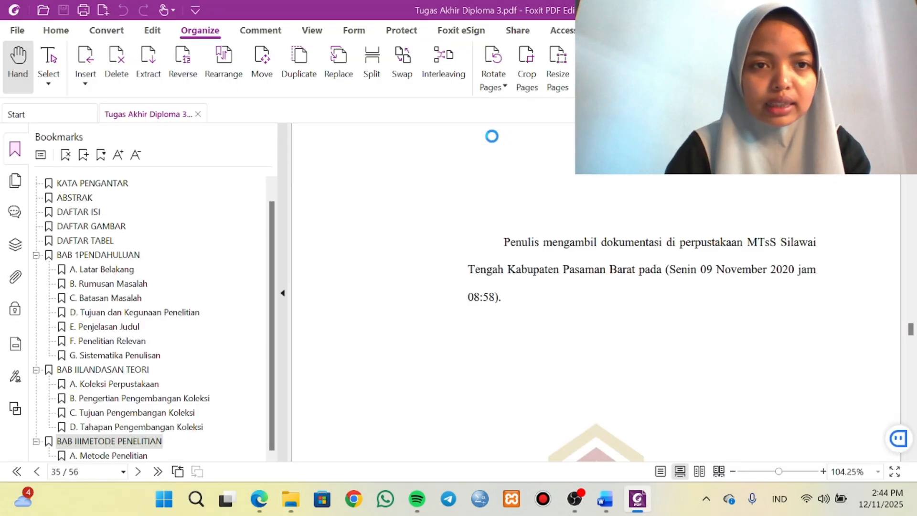
click(15, 179)
click(115, 191)
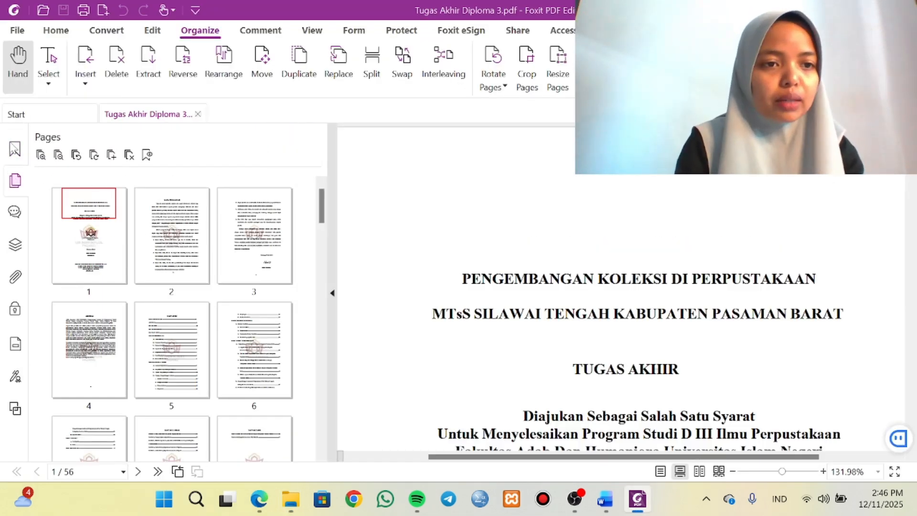
click(14, 148)
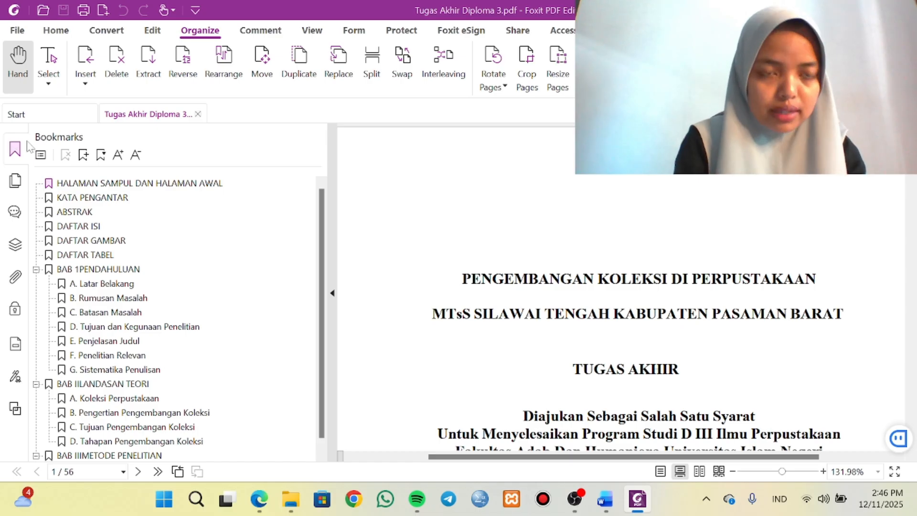
click(15, 181)
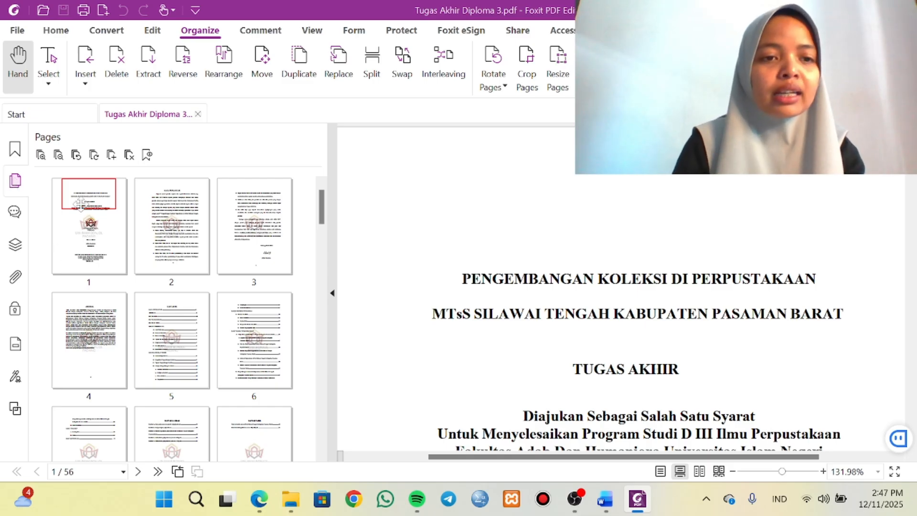
Extract pages 1-9, from the cover through the front matter before BAB I, as one PDF.
click(94, 248)
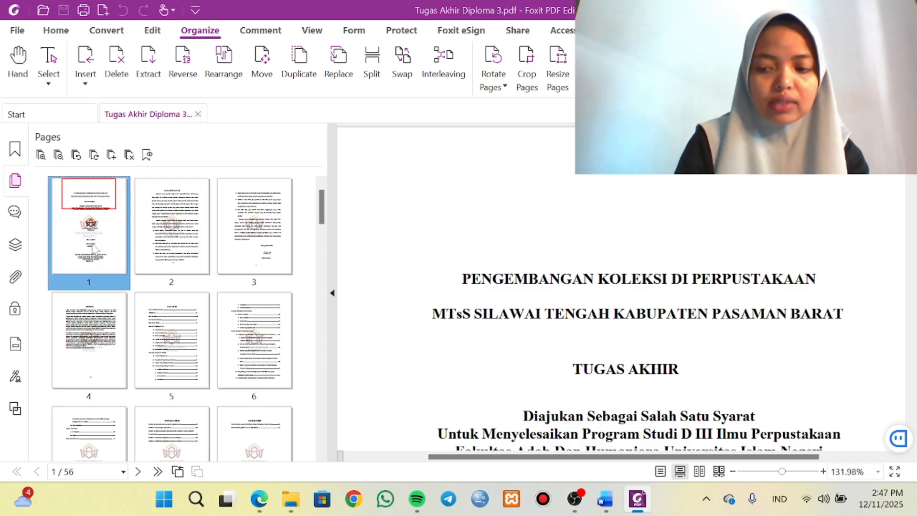
key(shift+Right)
key(shift+Right)
key(shift+Right)
key(shift+Right)
key(shift+Right)
key(shift+Right)
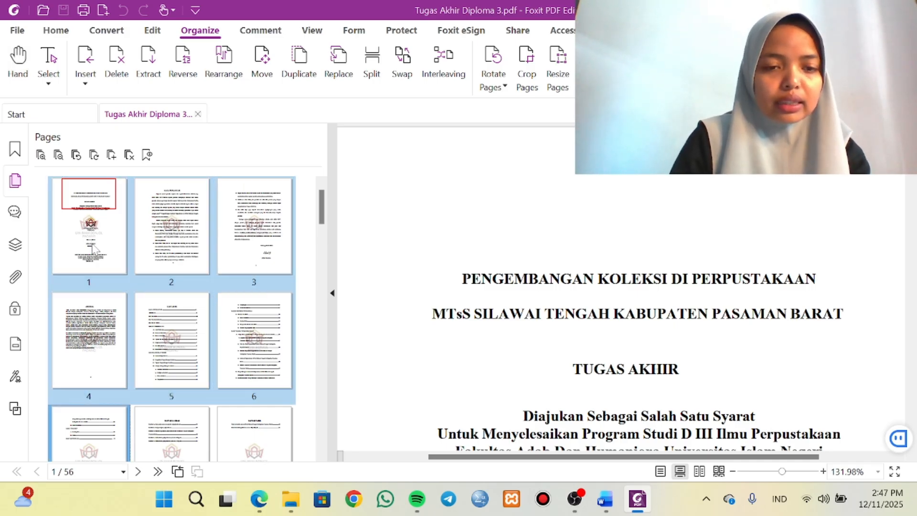
key(shift+Right)
key(shift+Right)
key(shift+Right)
key(shift+Left)
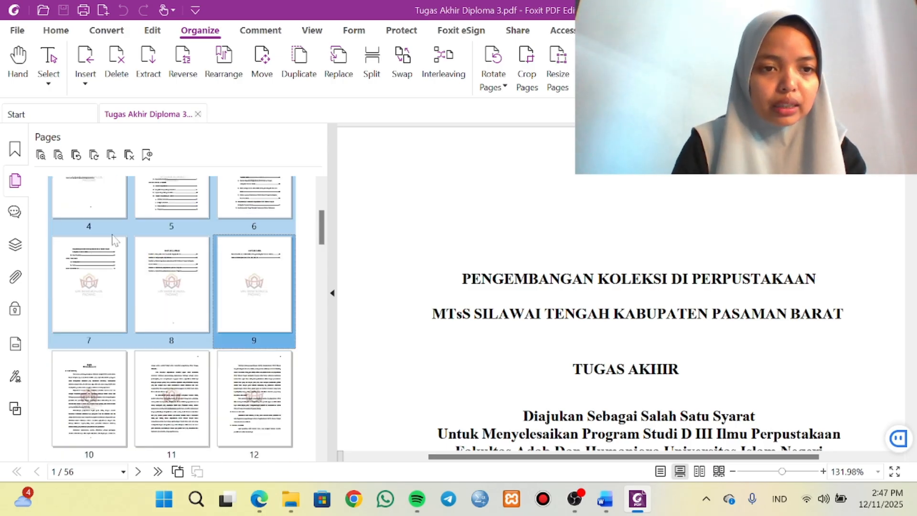
scroll(114, 241, up, 1)
right_click(115, 242)
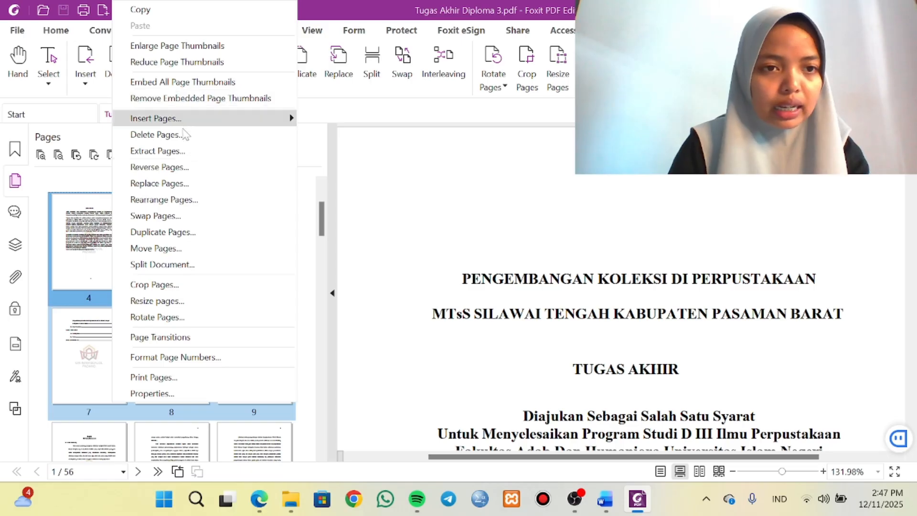
click(188, 150)
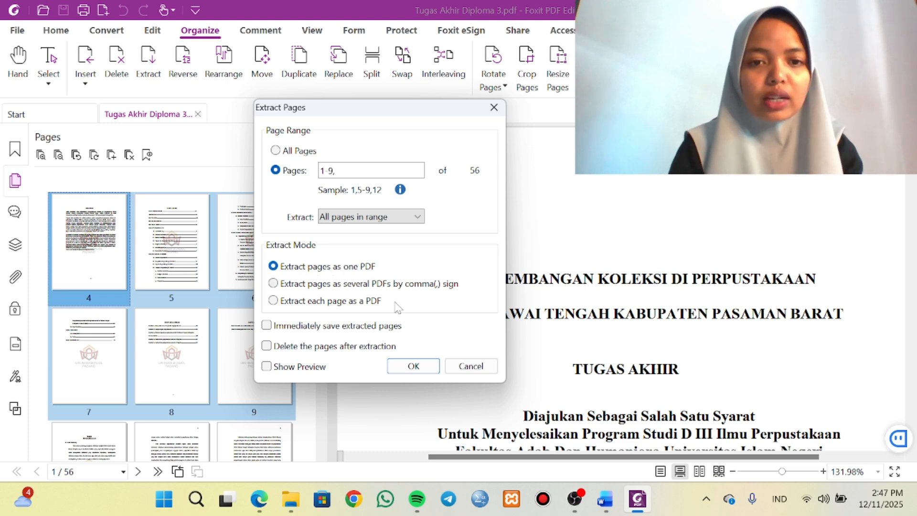
click(414, 366)
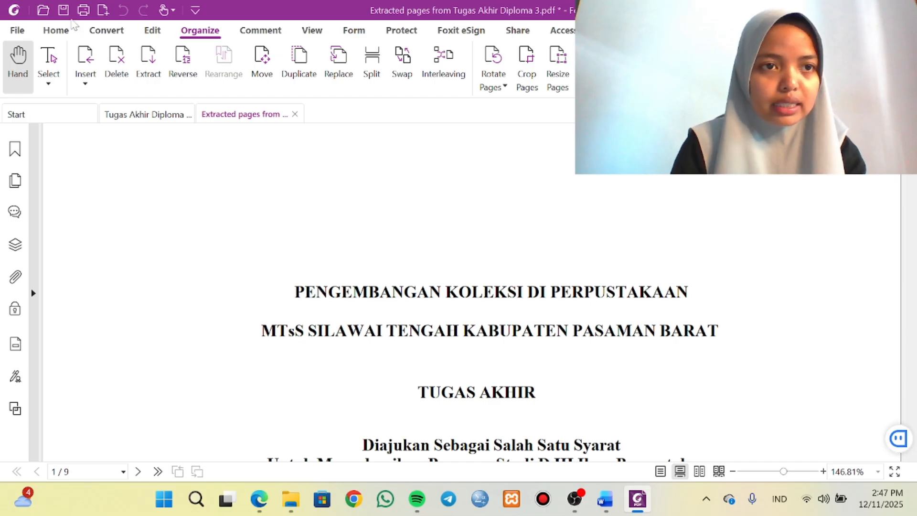
Start saving the extracted pages, choosing the D. Extract Page folder in UTS Foxit Pdf Editor's Folder hasil Ujian as the destination.
click(64, 10)
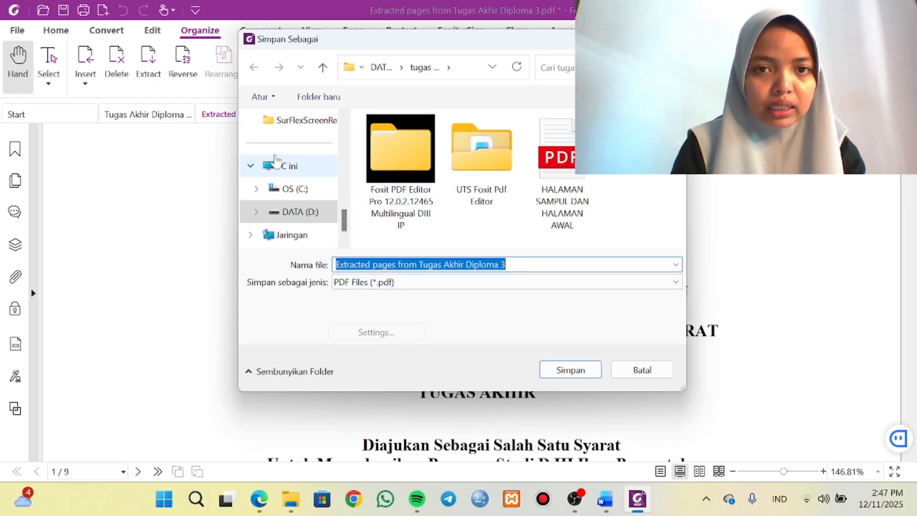
scroll(278, 158, up, 3)
click(286, 151)
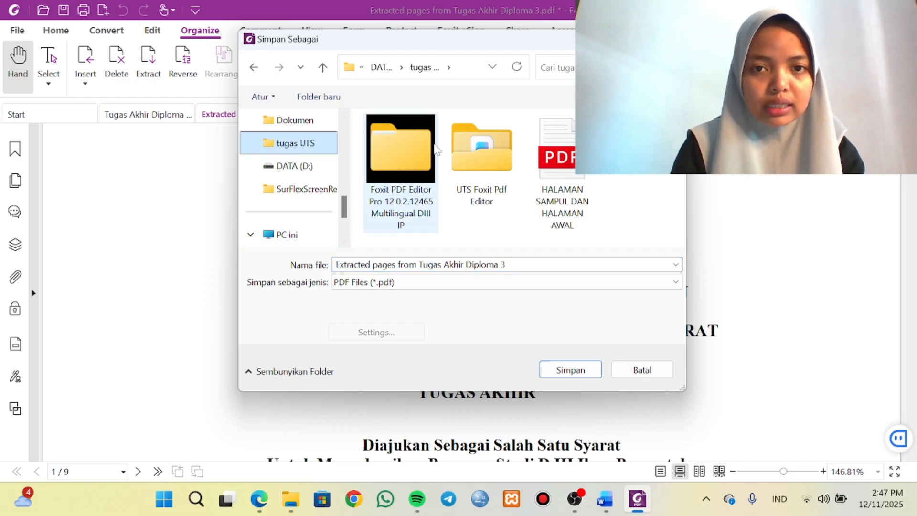
click(480, 164)
double_click(480, 164)
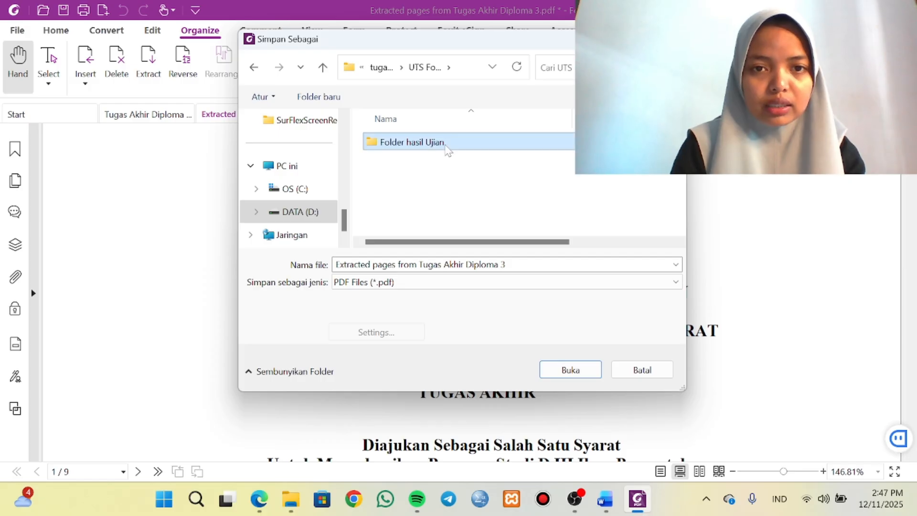
double_click(447, 148)
double_click(446, 205)
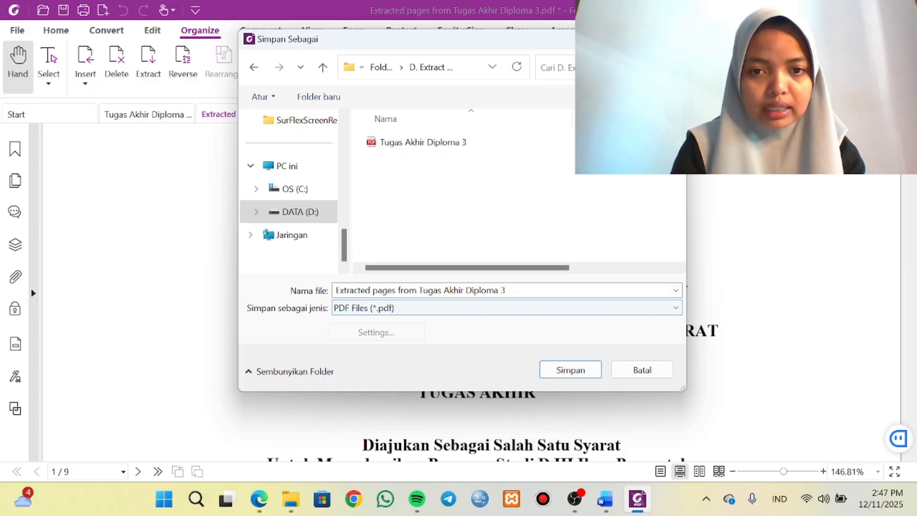
Replace the proposed file name of the extracted PDF with HALAMAN SAMPUL DAN HALAMAN AWAL.
click(516, 290)
key(BackSpace)
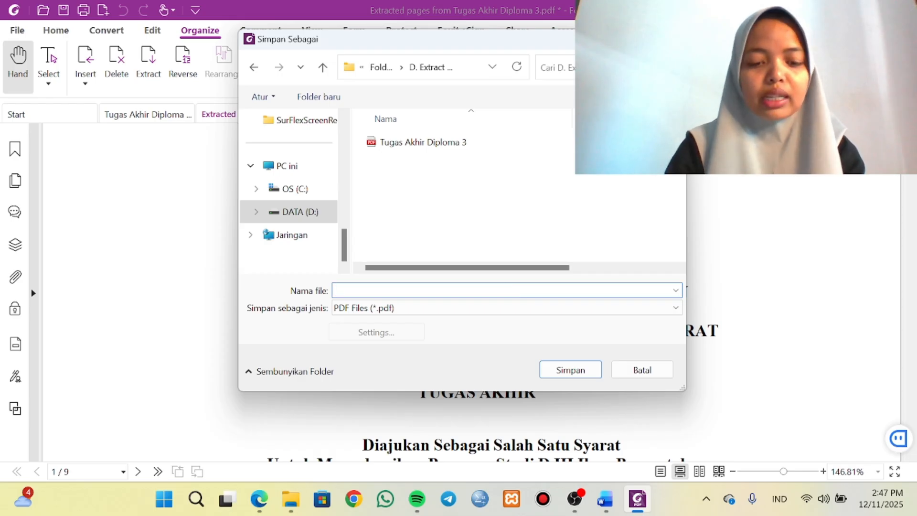
text(HALAMAN A)
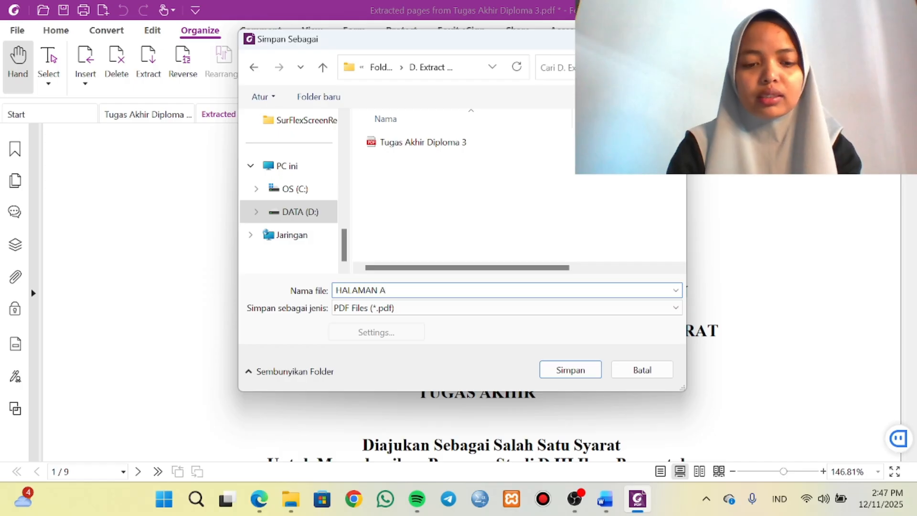
key(BackSpace)
key(BackSpace)
text(SAMP)
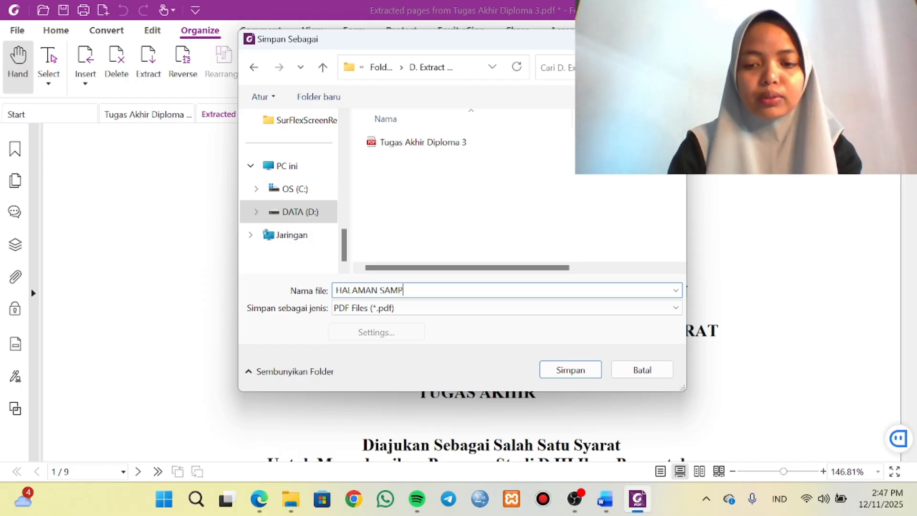
text(UL DAN HALAMAN AWAL)
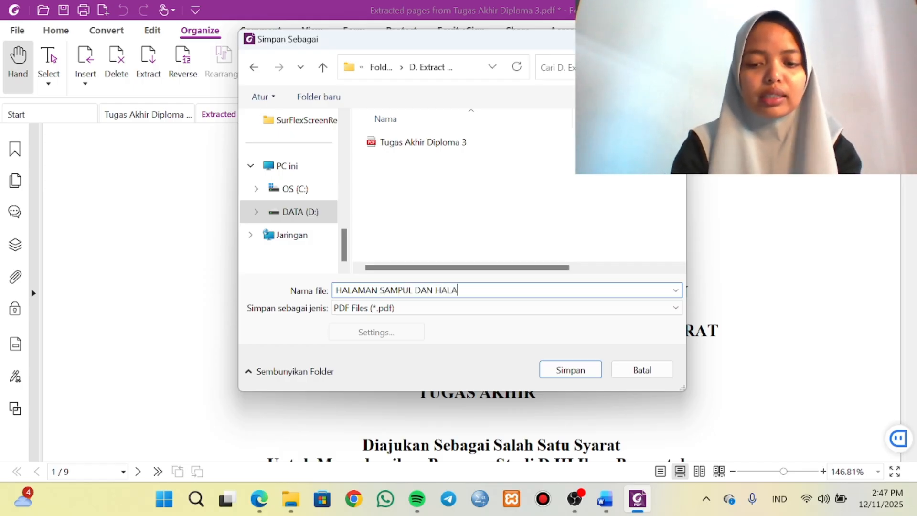
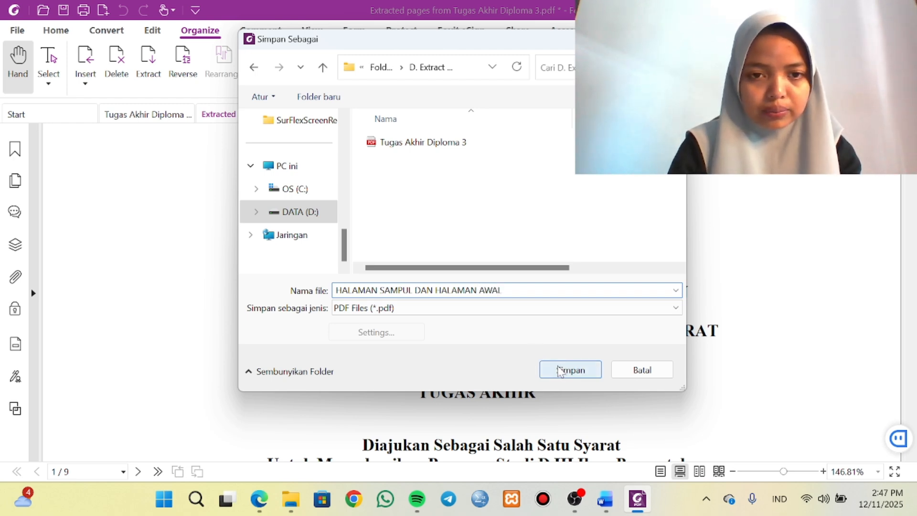
Save the extracted front pages under the entered file name and close that document.
click(561, 370)
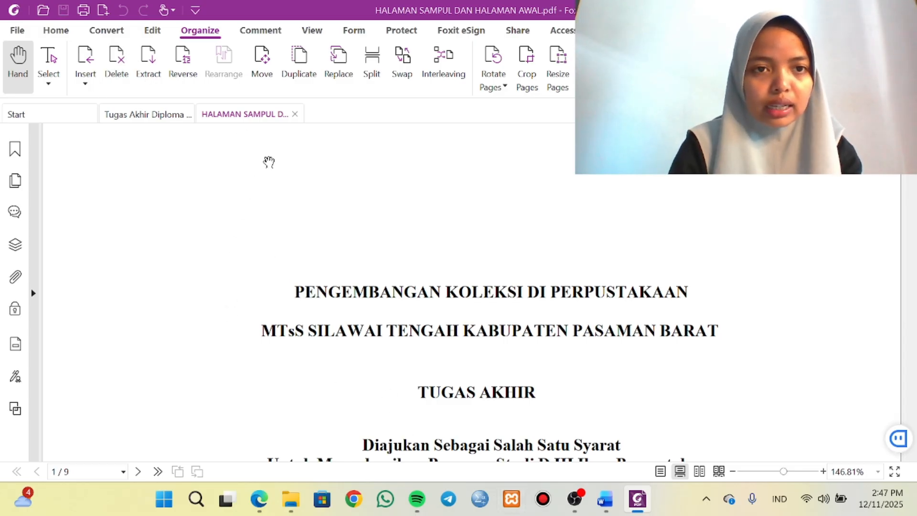
click(294, 115)
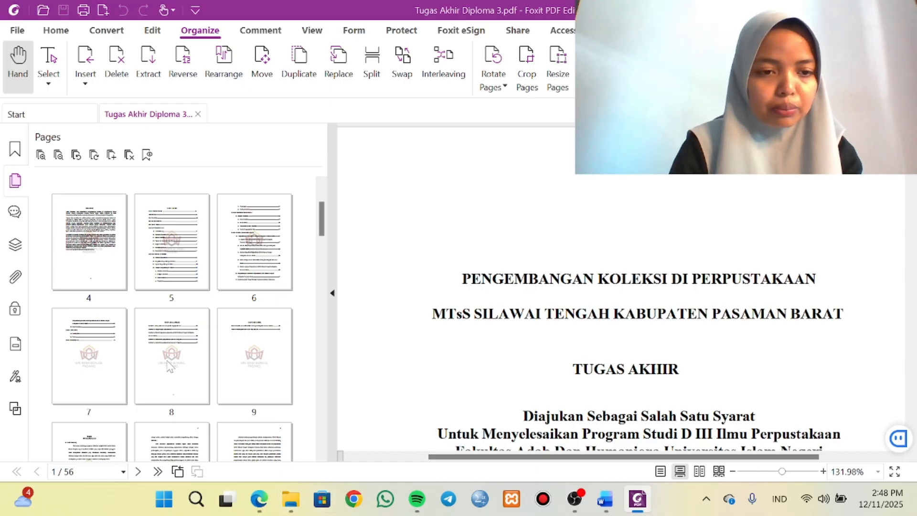
Check in the page thumbnails of Tugas Akhir Diploma 3 on which pages BAB I begins and ends.
scroll(169, 366, down, 1)
click(114, 412)
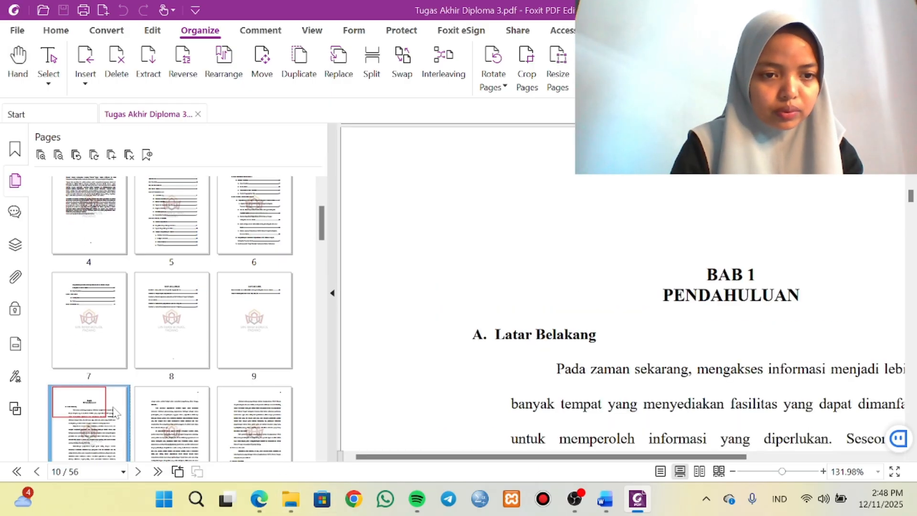
scroll(115, 411, down, 2)
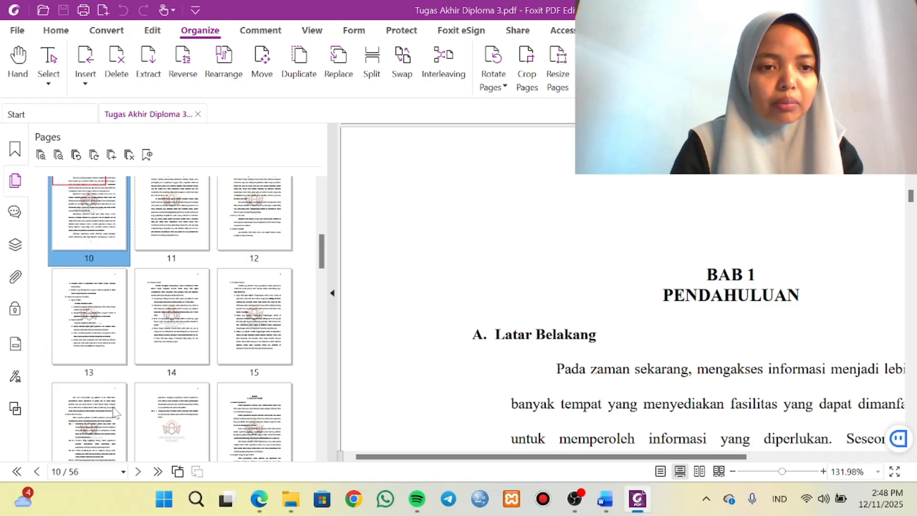
scroll(189, 420, down, 2)
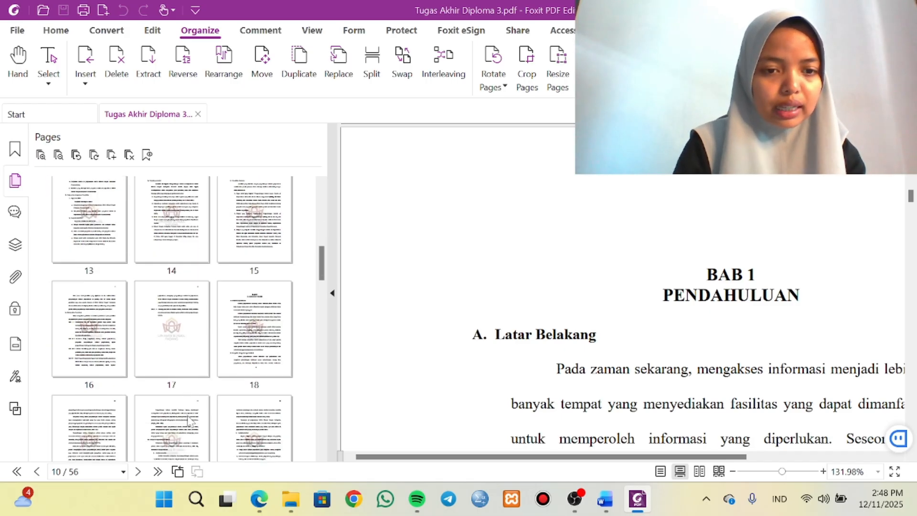
click(258, 373)
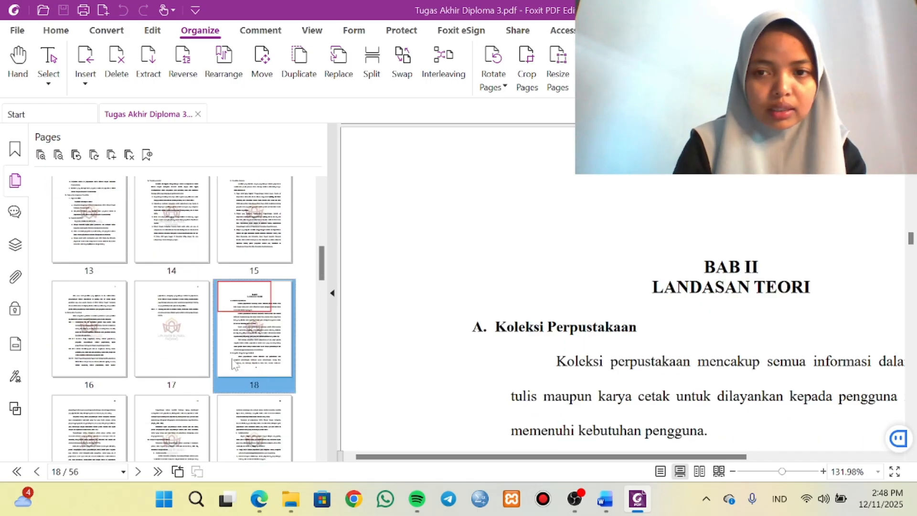
click(168, 356)
scroll(167, 355, up, 4)
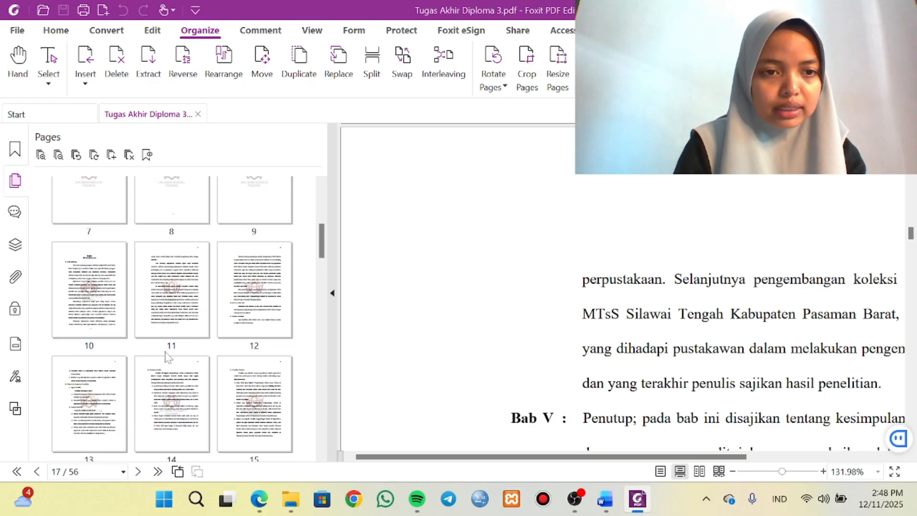
click(75, 299)
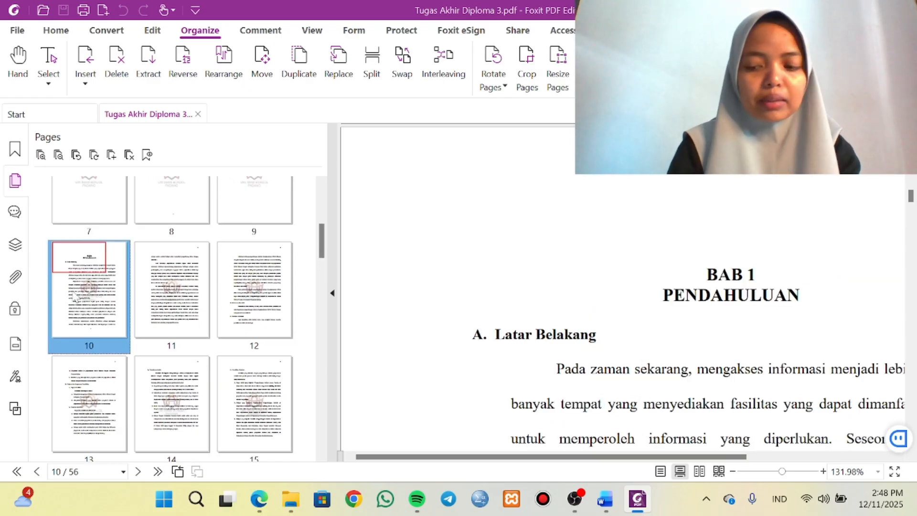
key(shift+Right)
key(shift+Right)
key(shift+Right)
key(shift+Right)
key(shift+Right)
key(shift+Right)
key(shift+Right)
key(shift+Right)
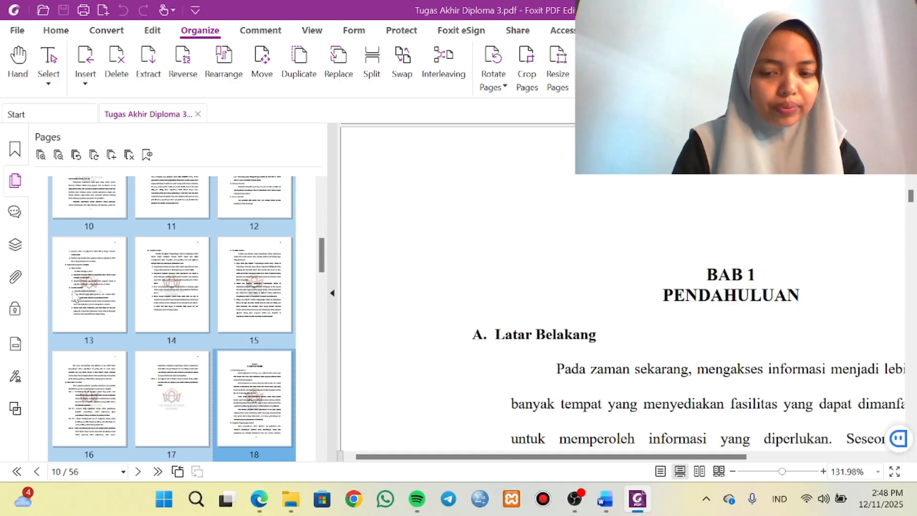
key(shift+Left)
scroll(129, 280, up, 1)
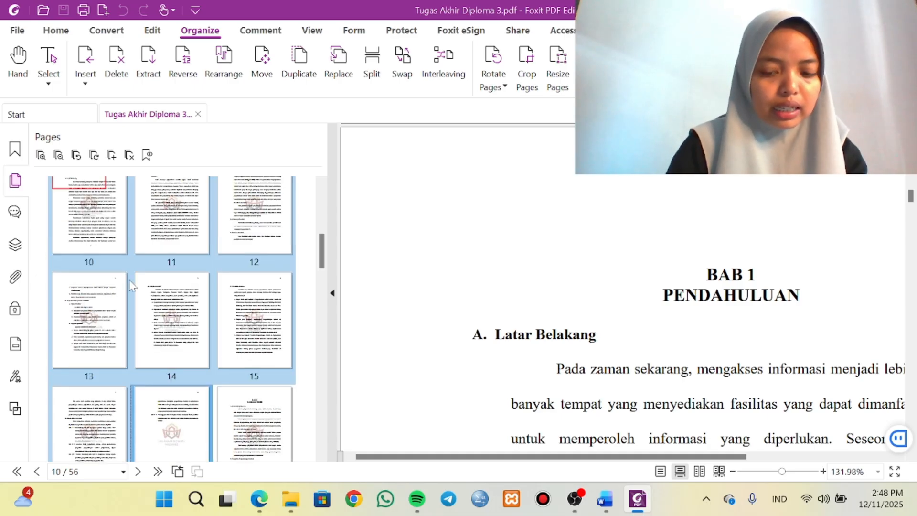
right_click(129, 280)
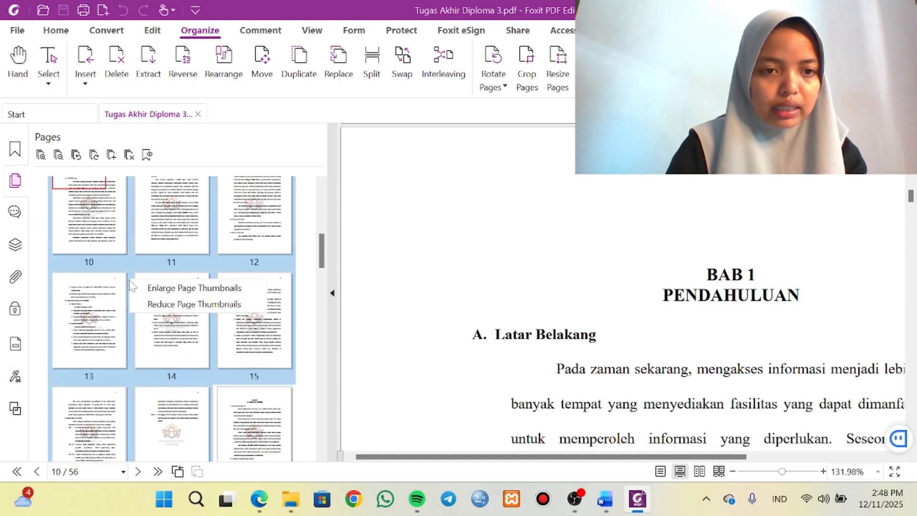
click(166, 331)
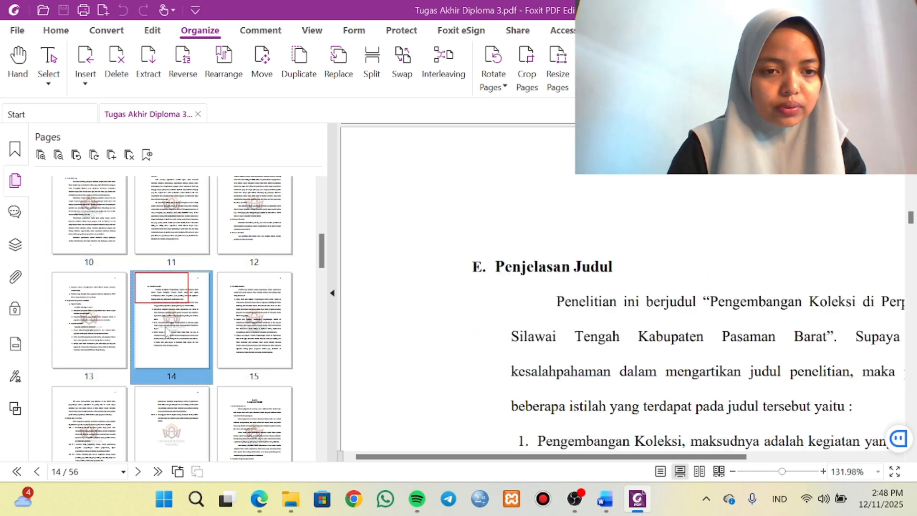
Select the BAB I pages 10-17 in the thumbnails and extract them as one PDF.
click(82, 239)
key(shift+Right)
key(shift+Right)
key(shift+Right)
key(shift+Right)
key(shift+Right)
key(shift+Right)
key(shift+Right)
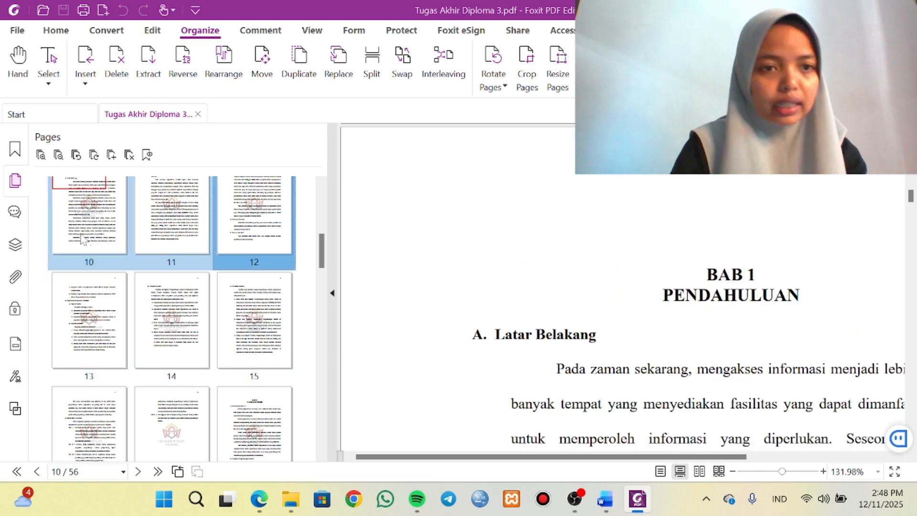
right_click(108, 294)
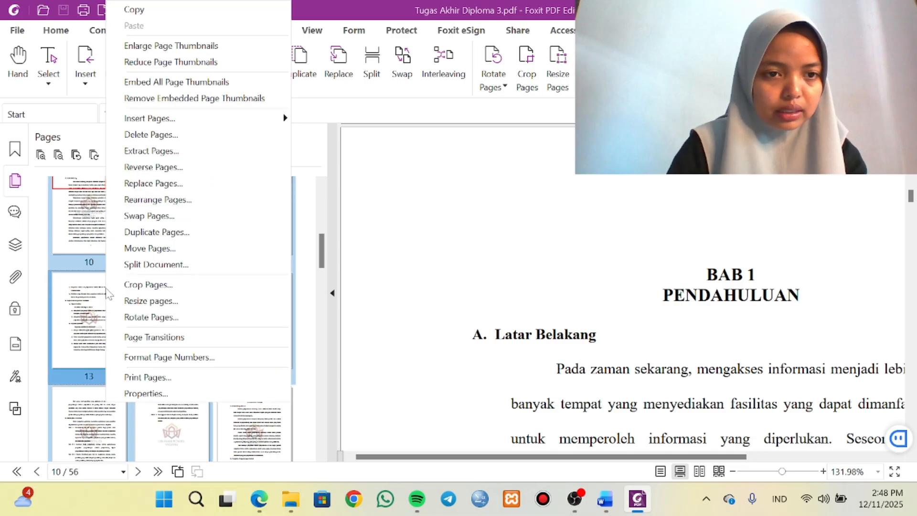
click(140, 149)
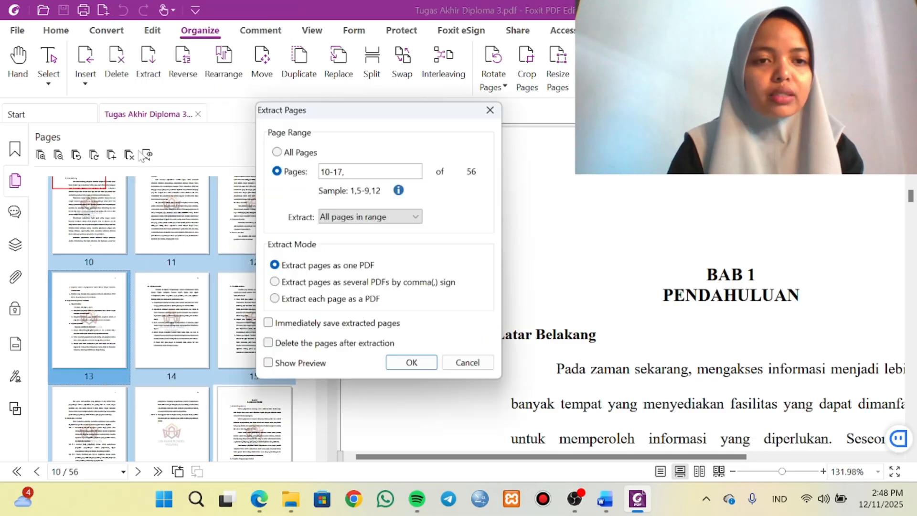
click(412, 366)
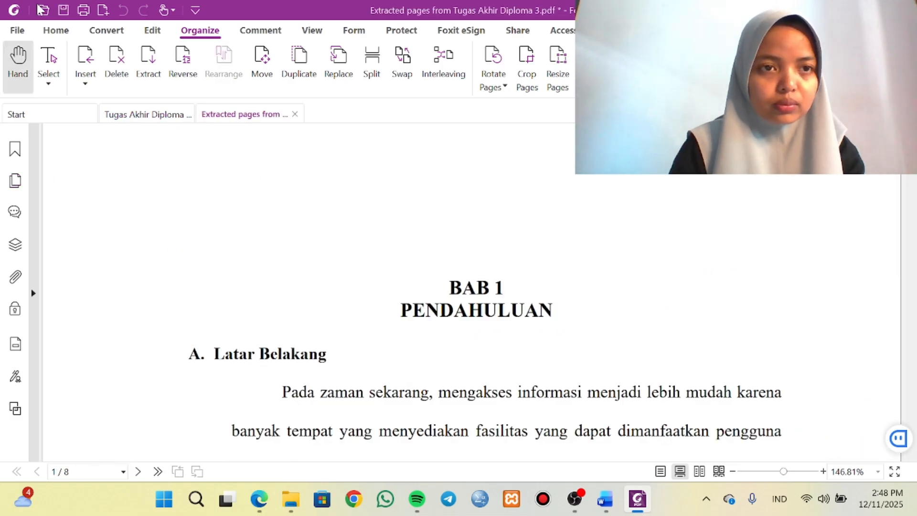
Save the extracted chapter as BAB I in the D. Extract Page folder and close it.
click(63, 10)
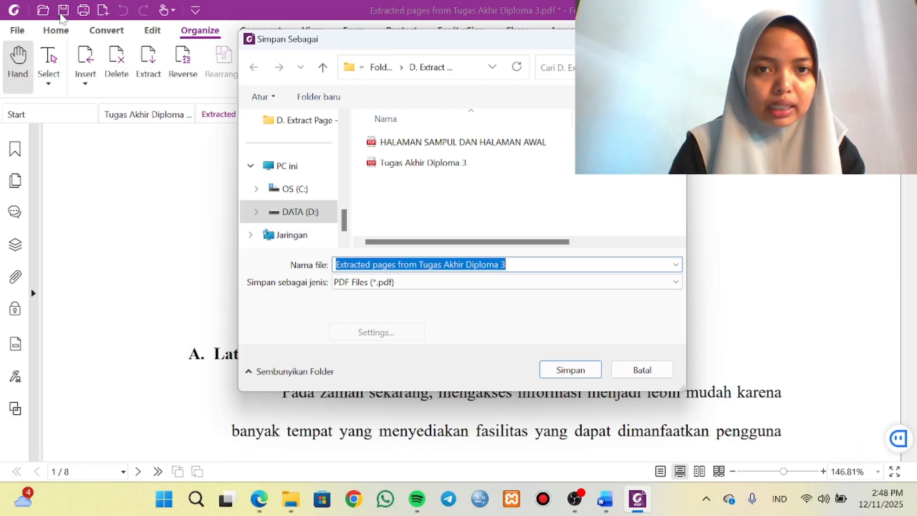
key(BackSpace)
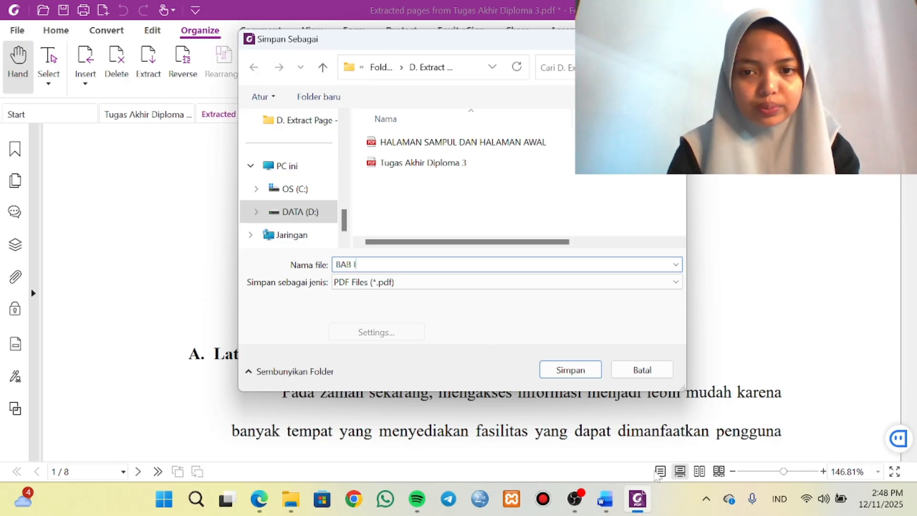
click(571, 371)
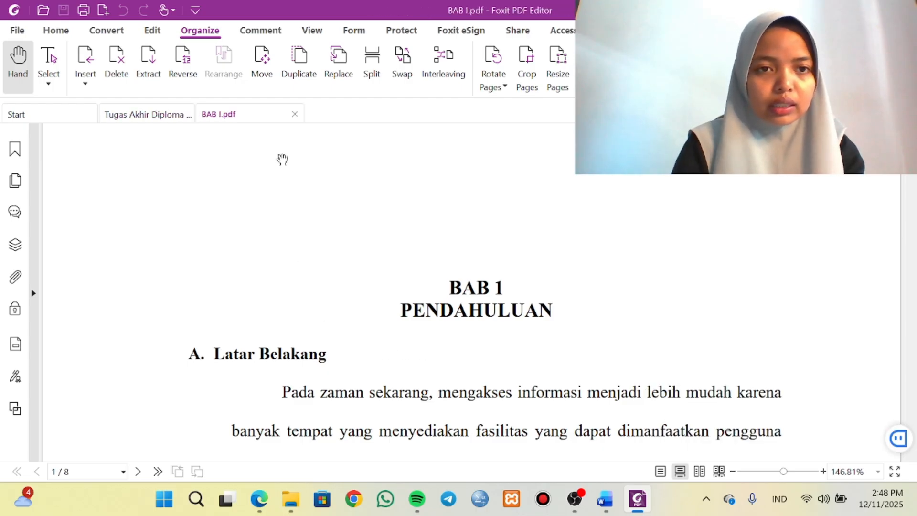
click(295, 113)
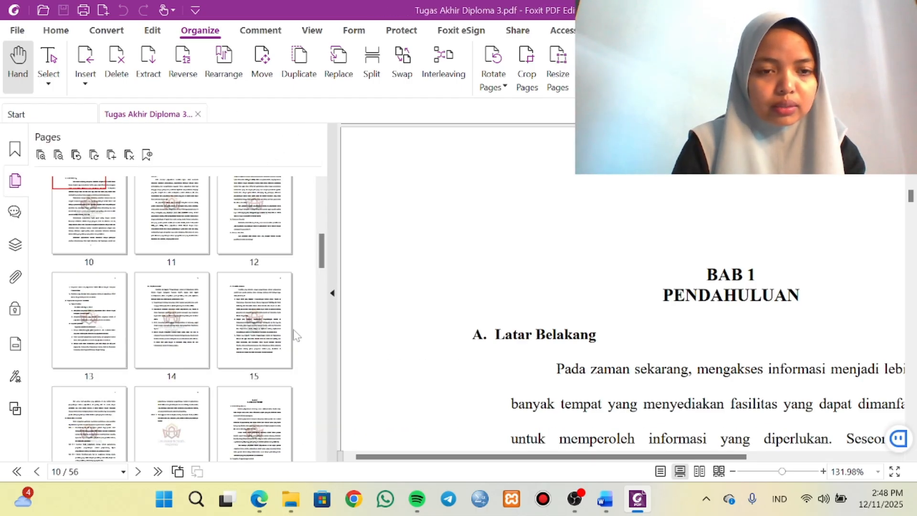
Select the BAB II pages 18-30 in the thumbnails and extract them as one PDF.
scroll(229, 319, down, 1)
click(238, 364)
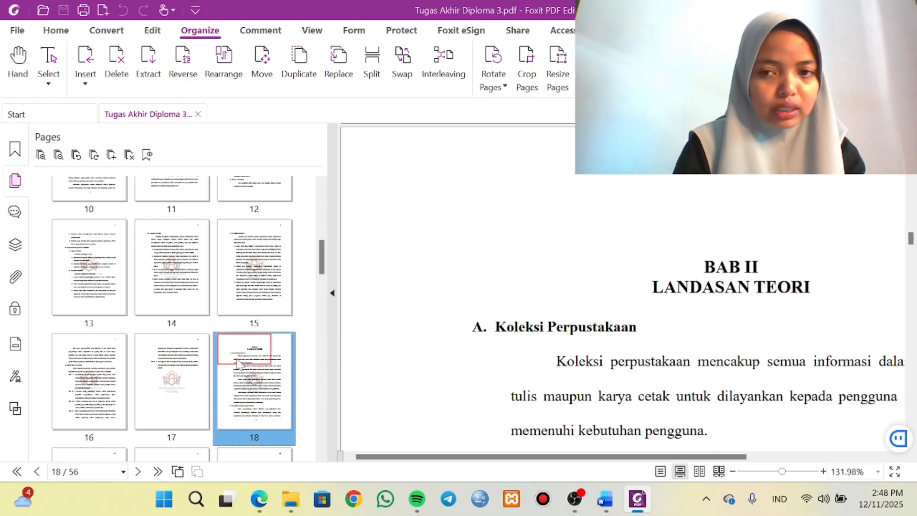
scroll(237, 364, down, 3)
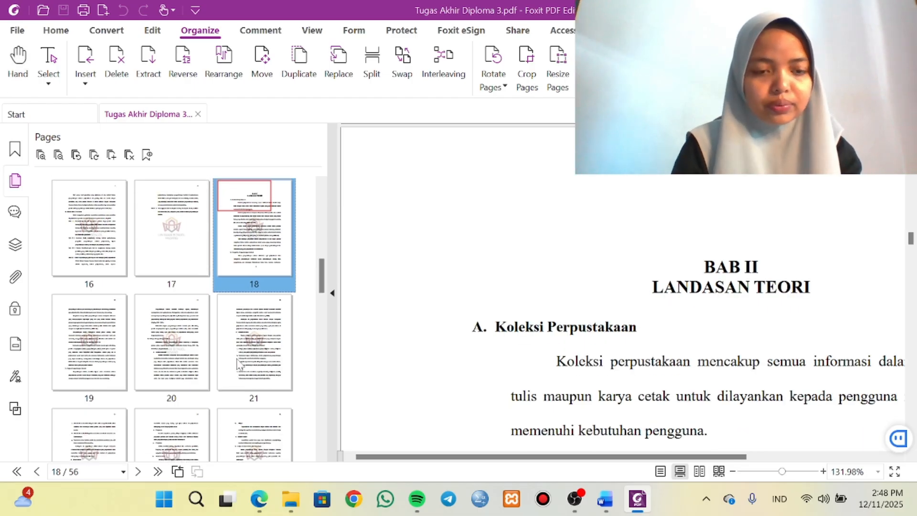
key(shift+Right)
key(shift+Right)
key(shift+Right)
key(shift+Right)
key(shift+Right)
key(shift+Right)
key(shift+Right)
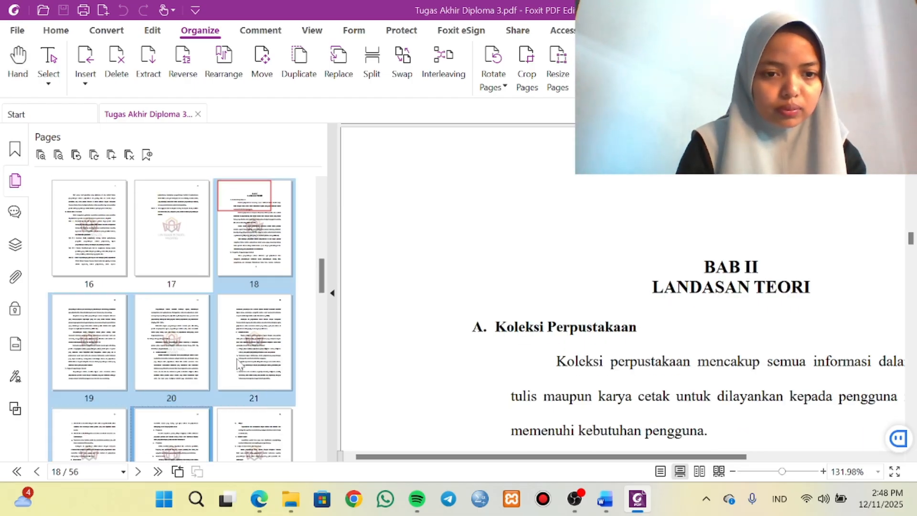
key(shift+Right)
key(shift+Right)
key(shift+Right)
key(shift+Right)
key(shift+Right)
key(shift+Right)
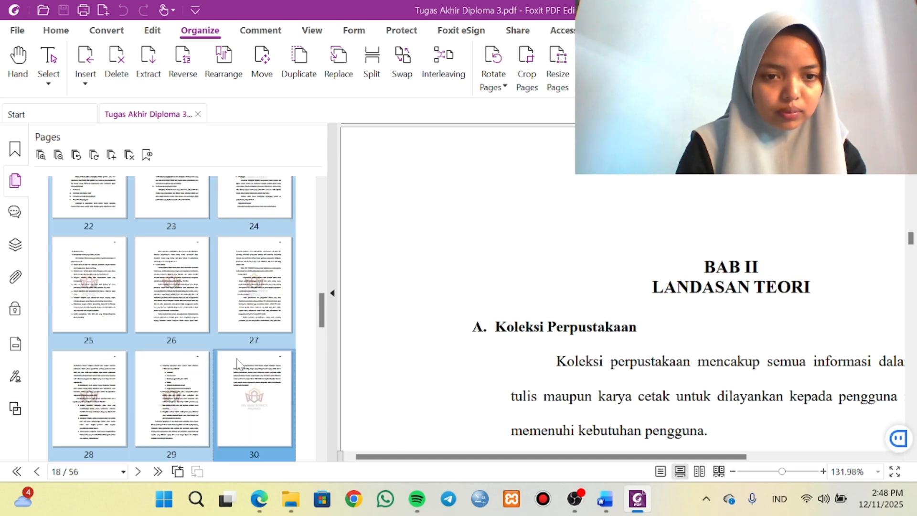
key(shift+Left)
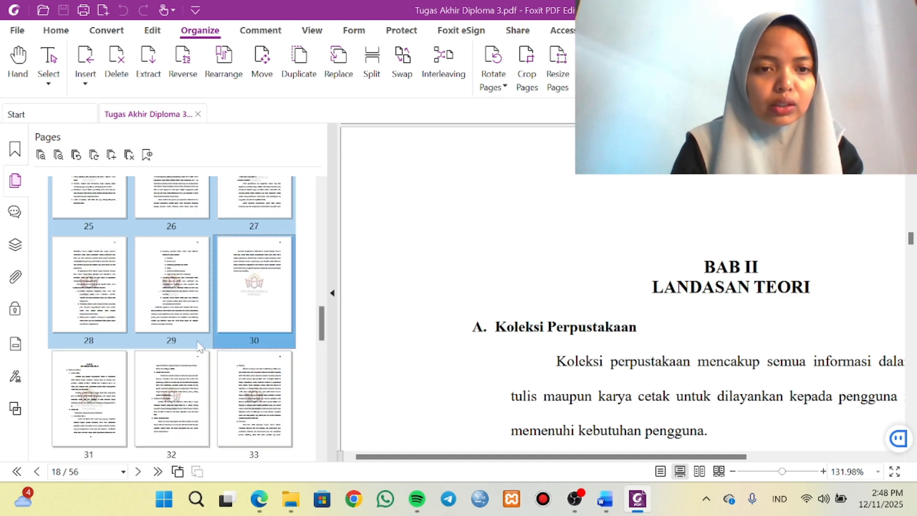
right_click(143, 274)
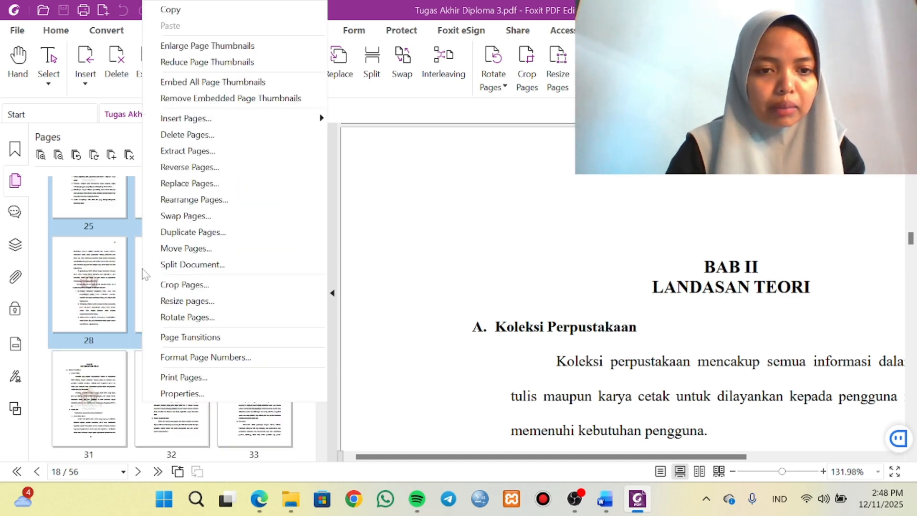
click(179, 150)
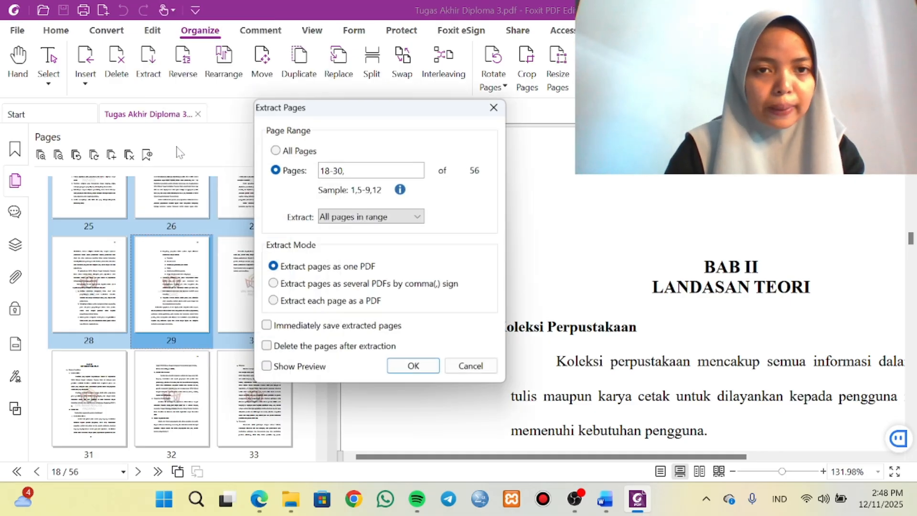
click(404, 363)
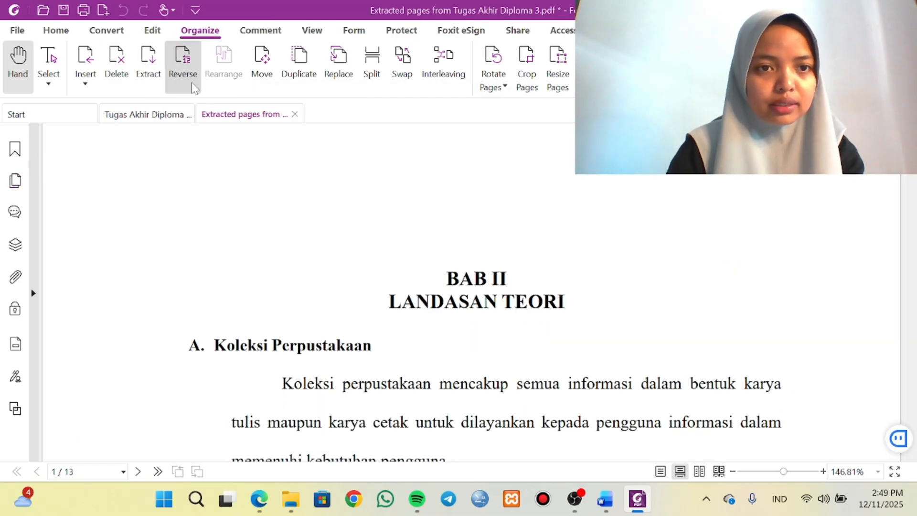
Save the extracted chapter as BAB II in the D. Extract Page folder and close it.
click(61, 13)
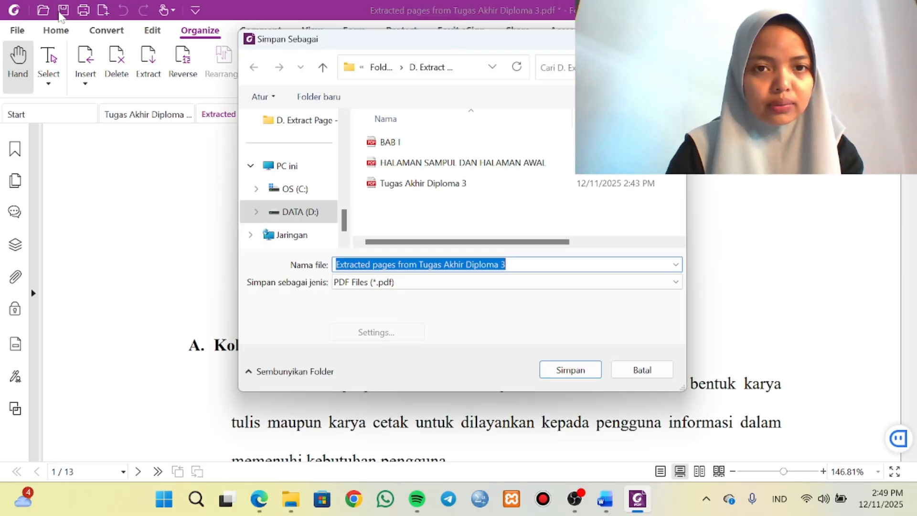
key(BackSpace)
text(BAB)
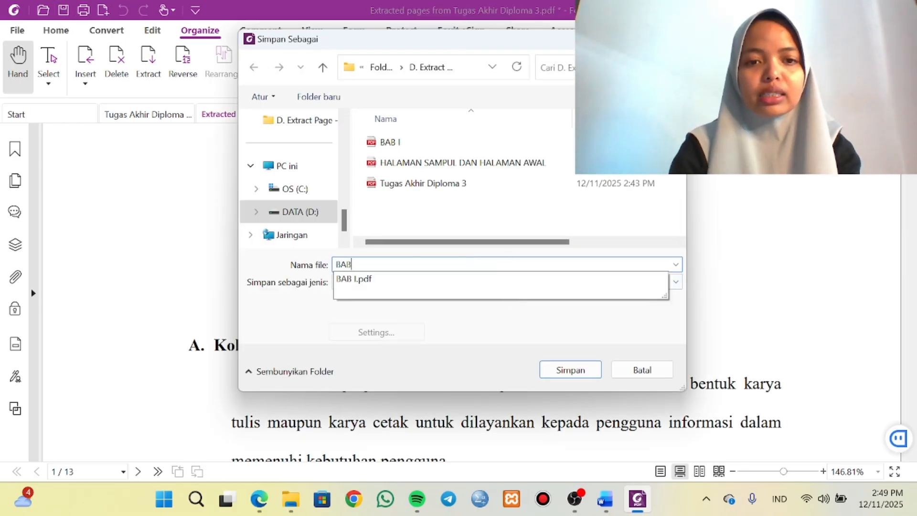
text( II)
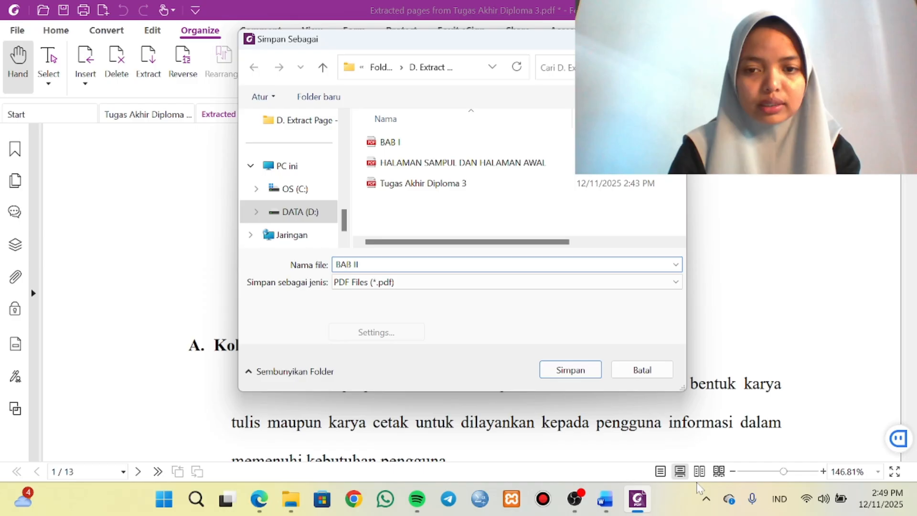
click(569, 371)
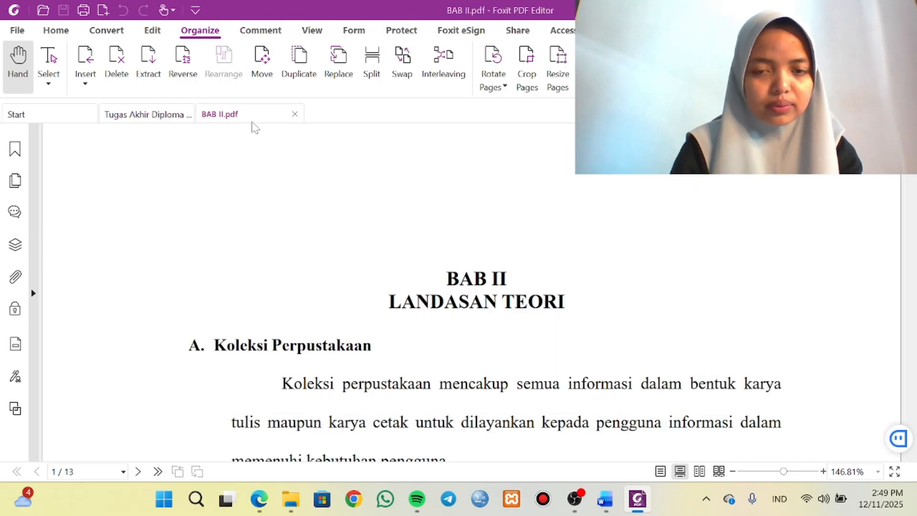
click(295, 115)
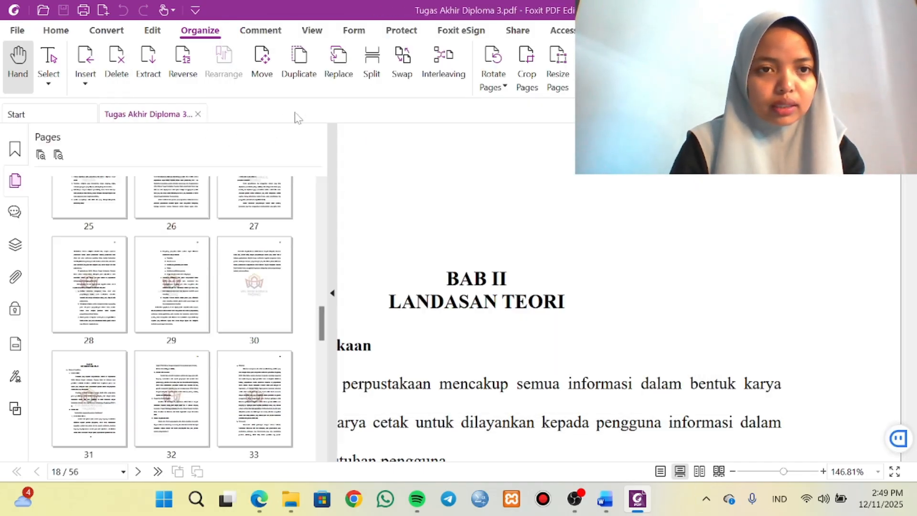
Select the BAB III pages 31-35 in the thumbnails and extract them as one PDF.
click(113, 400)
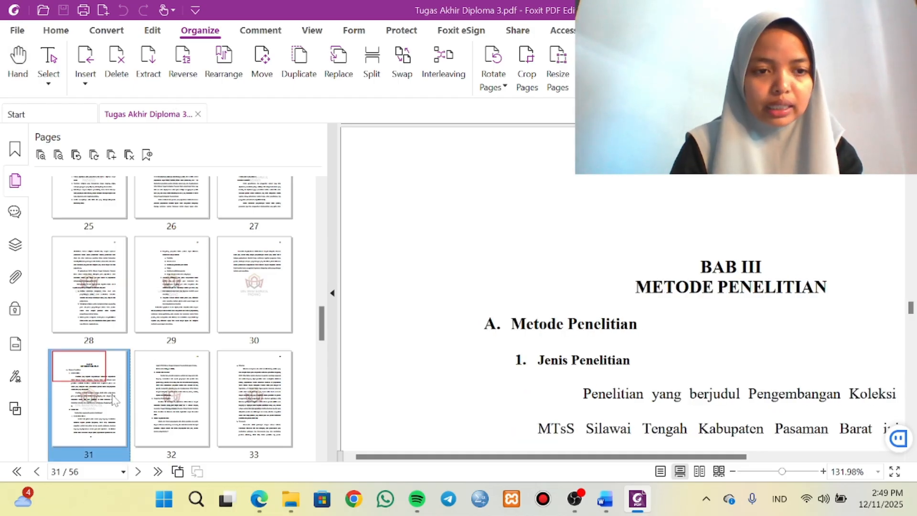
key(shift+Right)
key(shift+Right)
key(shift+Right)
key(shift+Right)
key(shift+Right)
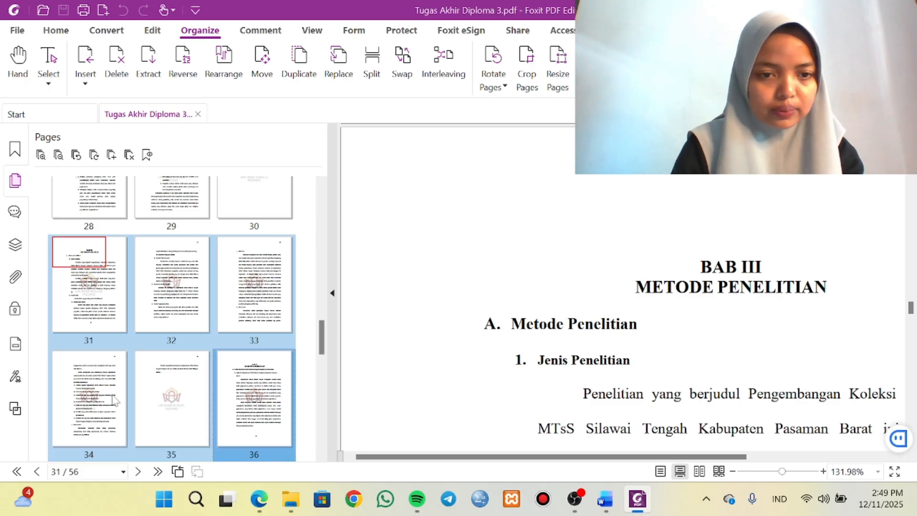
key(shift+Left)
key(shift+Left)
key(shift+Right)
key(shift+Right)
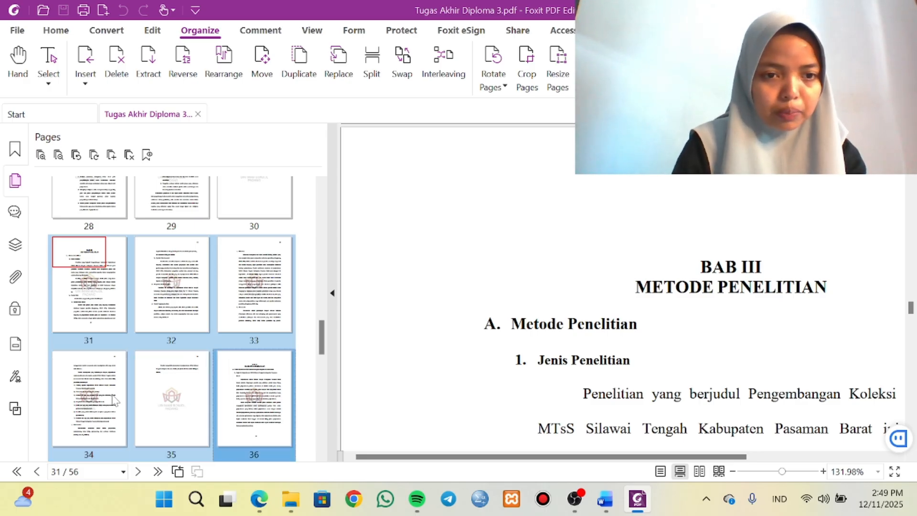
key(shift+Left)
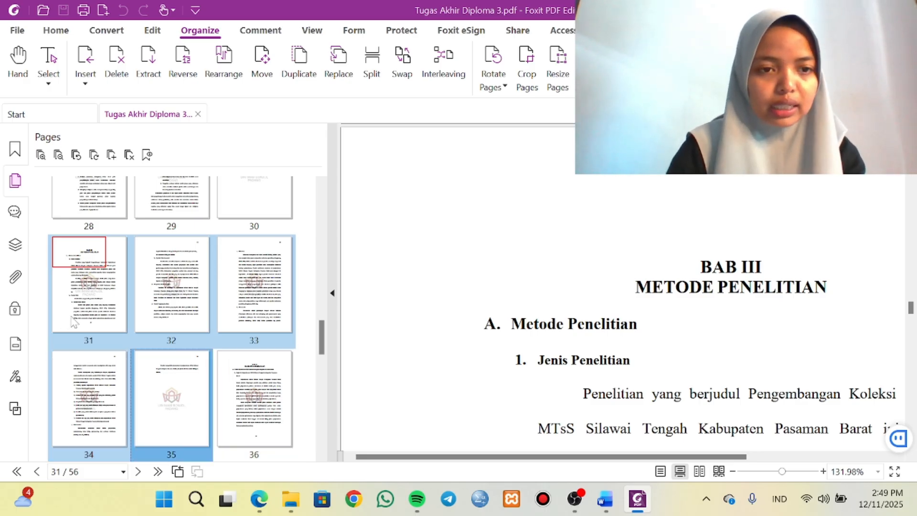
right_click(103, 308)
click(162, 152)
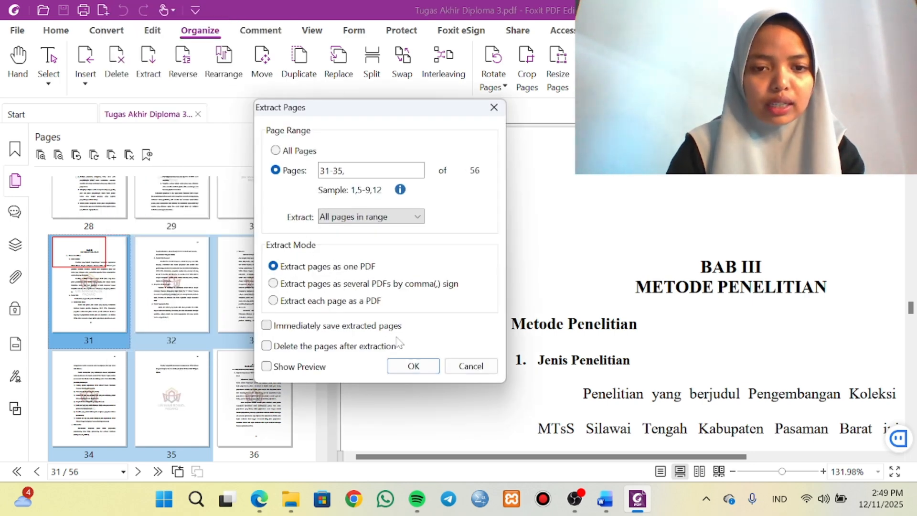
click(414, 366)
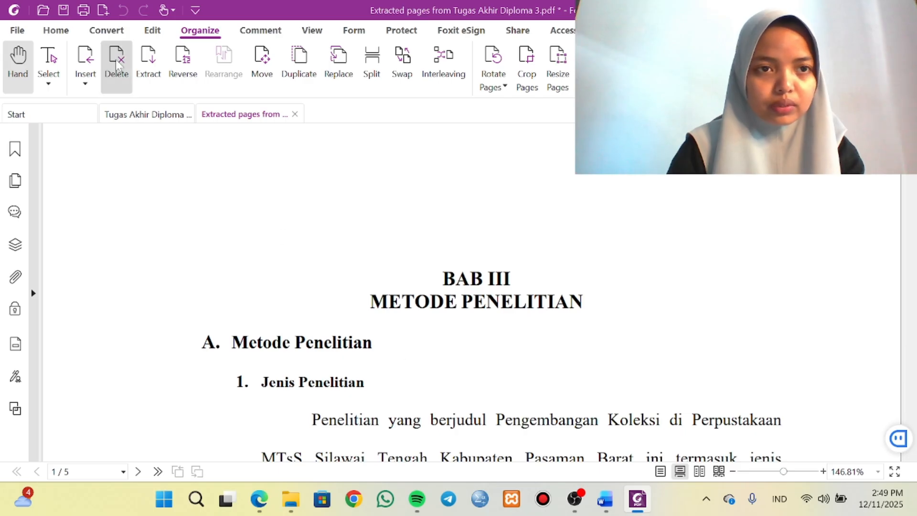
Save the extracted chapter as BAB III in the D. Extract Page folder and close it.
click(66, 12)
key(BackSpace)
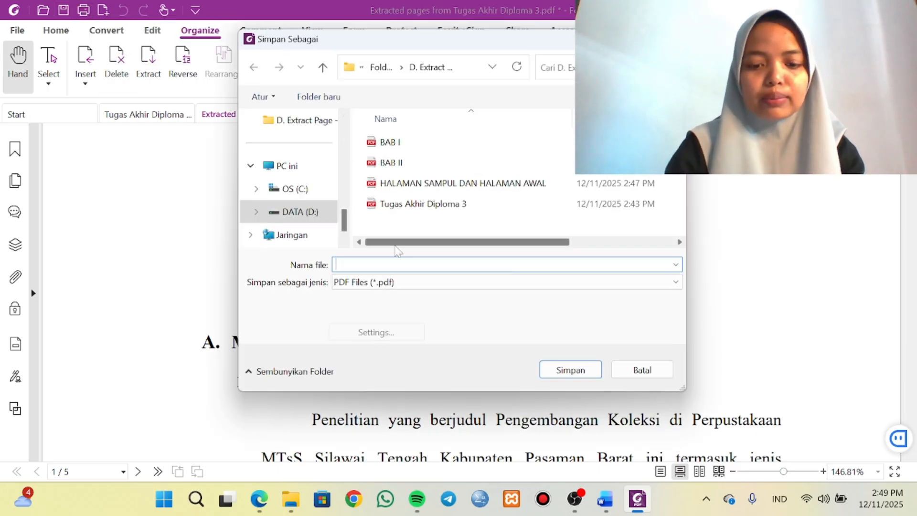
text(BAB III)
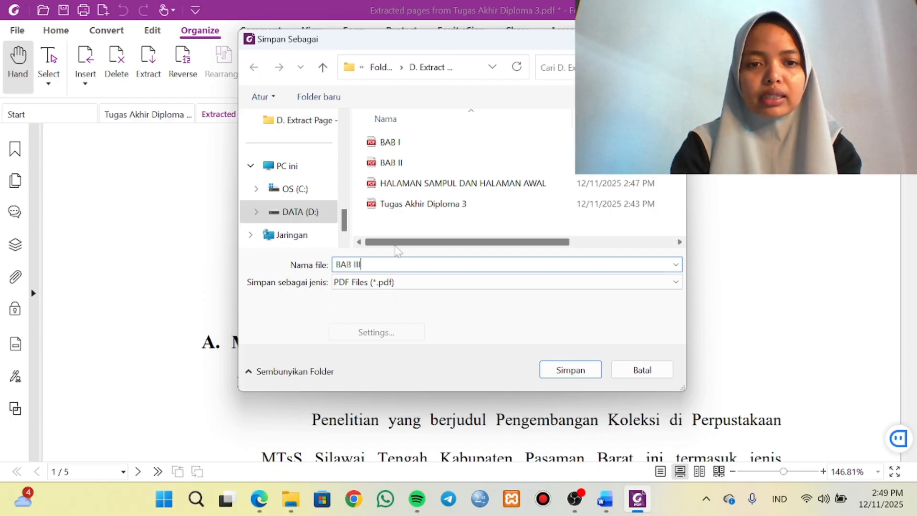
click(570, 370)
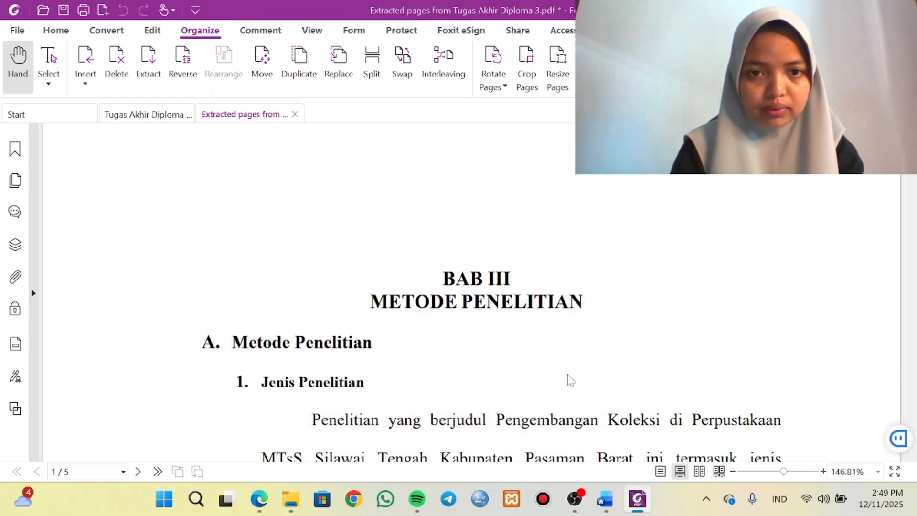
click(295, 115)
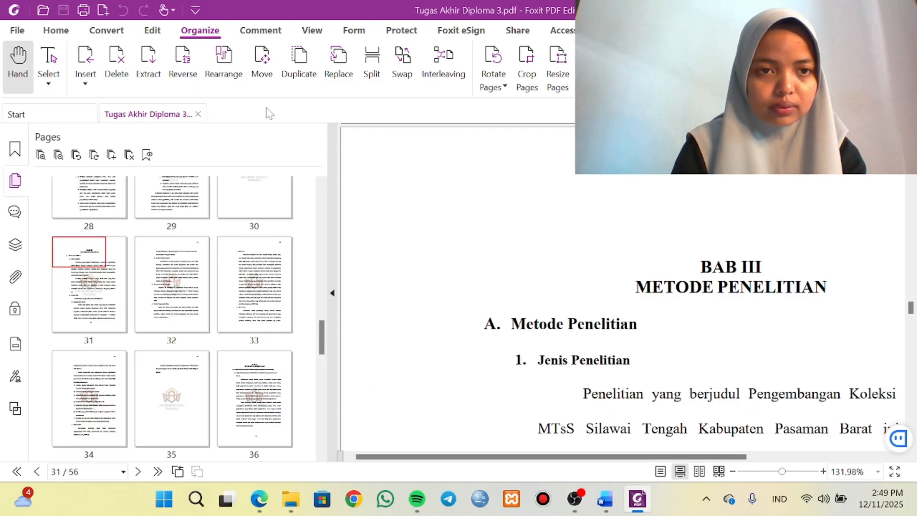
Select the BAB IV pages 36-51 in the thumbnails and extract them as one PDF.
click(237, 371)
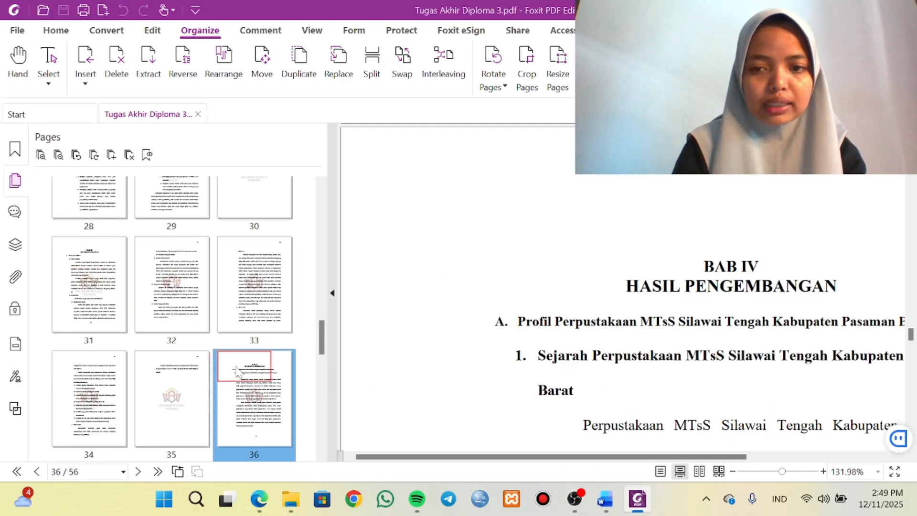
key(shift+Right)
key(shift+Right)
key(shift+Right)
key(shift+Right)
key(shift+Right)
key(shift+Right)
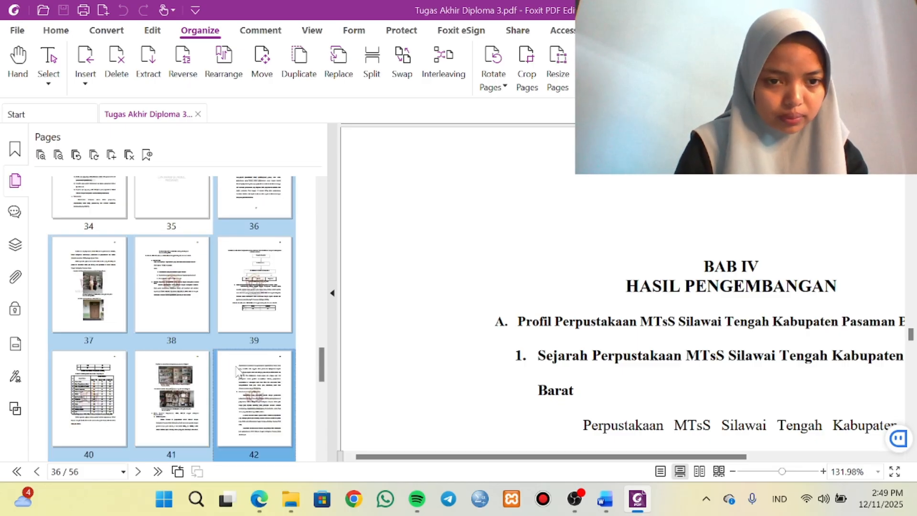
key(shift+Right)
key(shift+Right)
key(shift+Right)
key(shift+Right)
key(shift+Right)
key(shift+Right)
key(shift+Right)
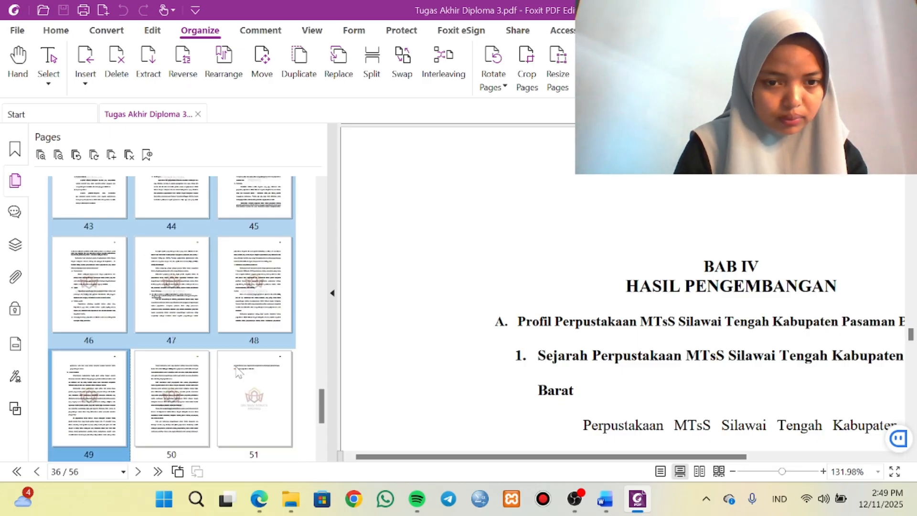
key(shift+Right)
key(shift+Right)
key(shift+Right)
key(shift+Left)
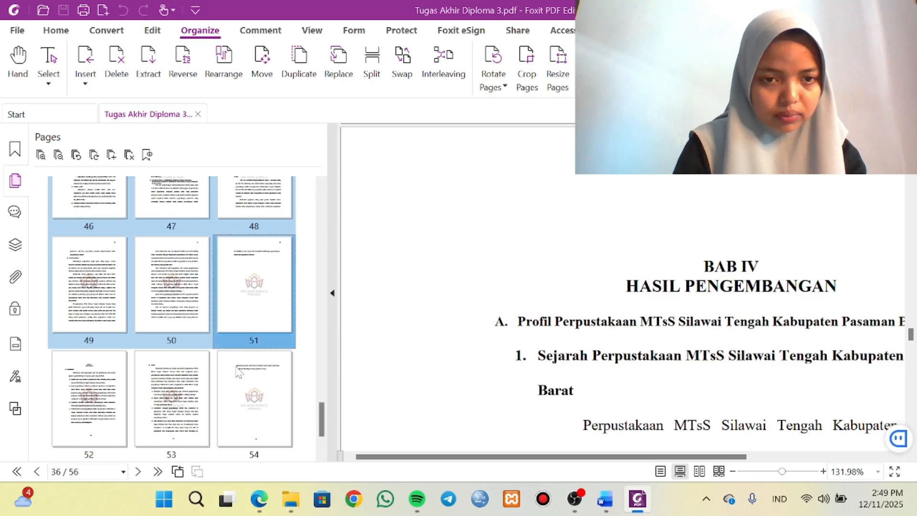
right_click(176, 289)
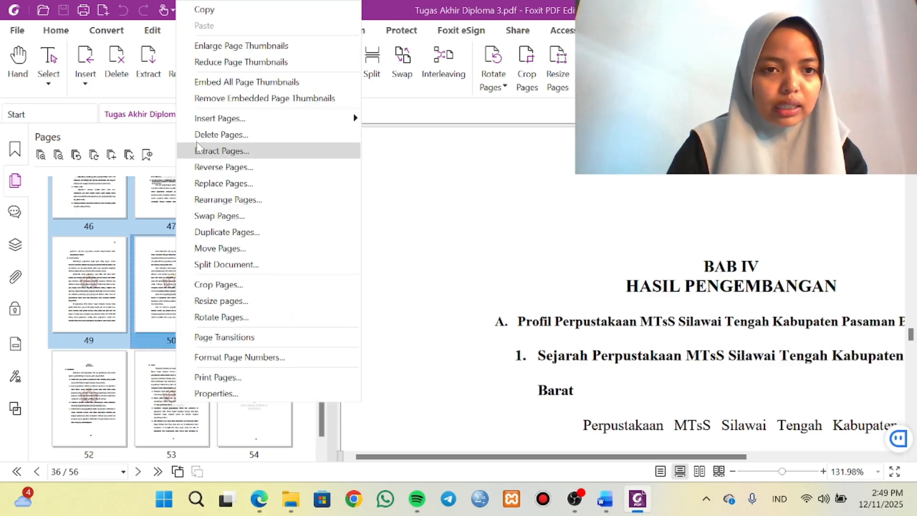
click(216, 151)
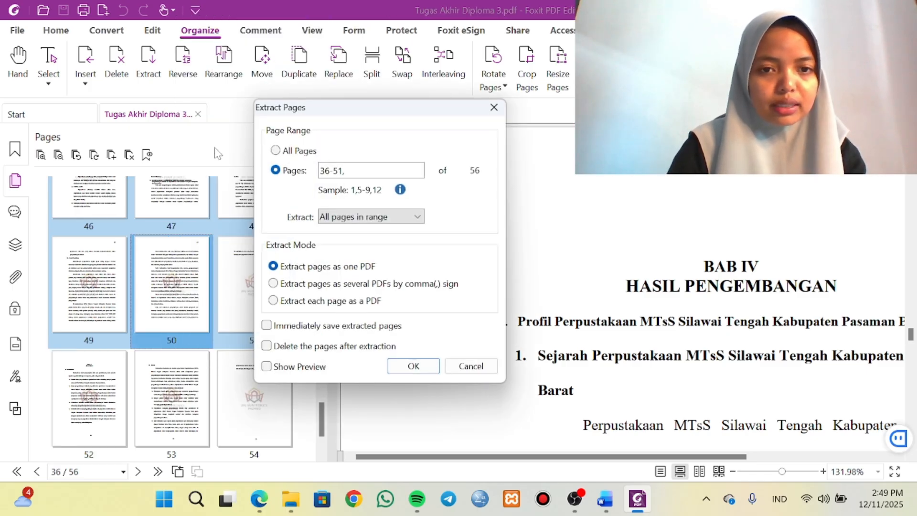
click(414, 366)
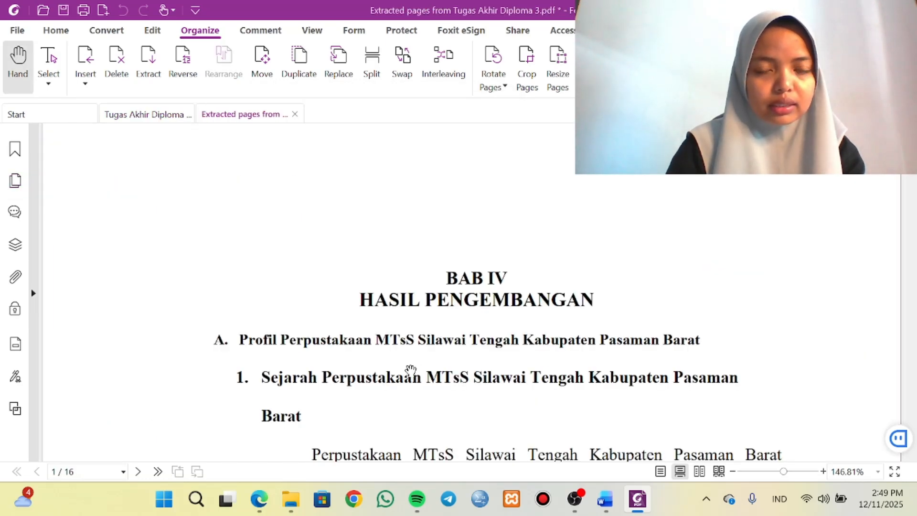
Save the extracted chapter as BAB IV in the D. Extract Page folder and close it.
click(65, 14)
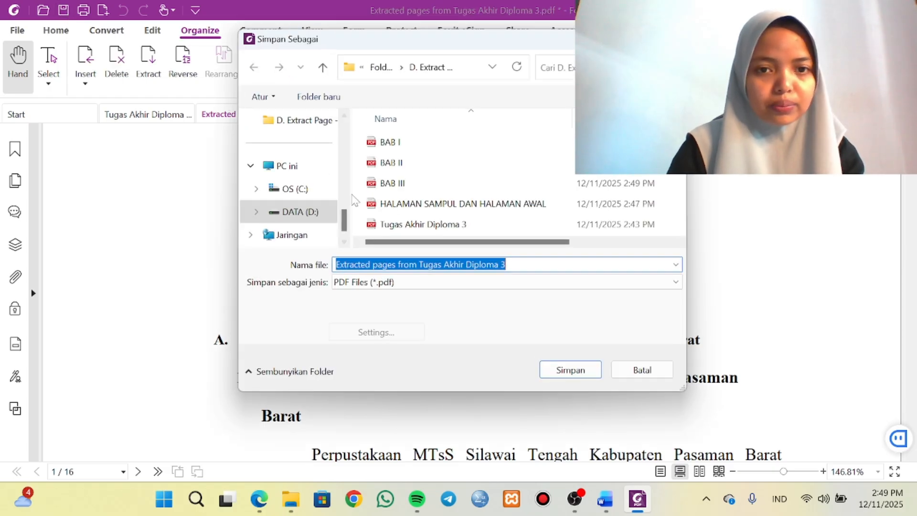
text(BAB )
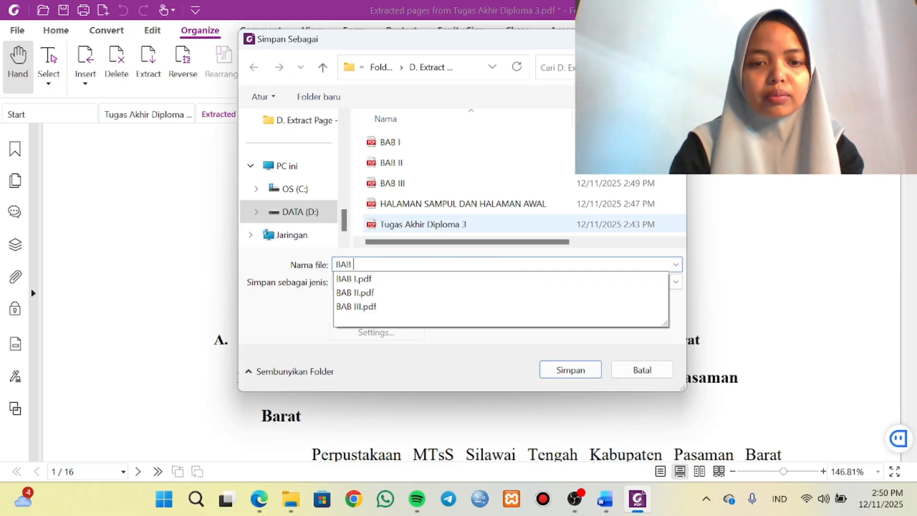
text(IV)
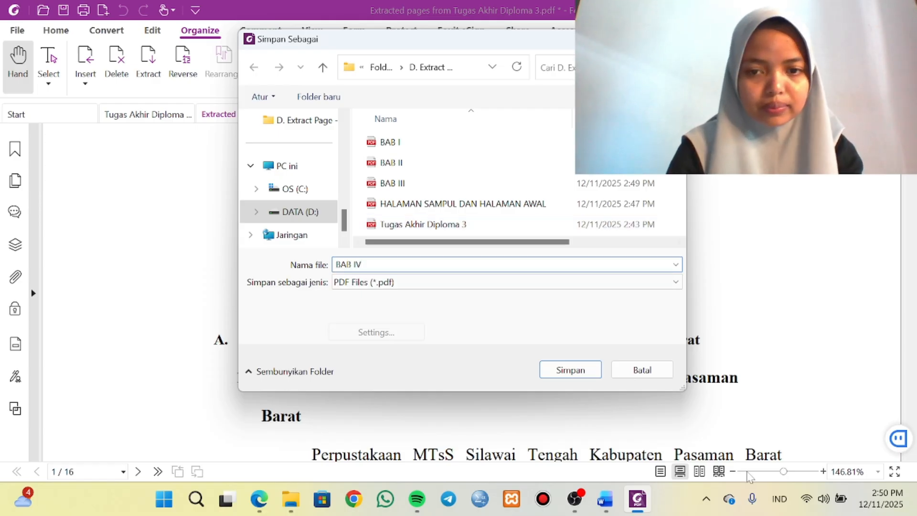
click(570, 370)
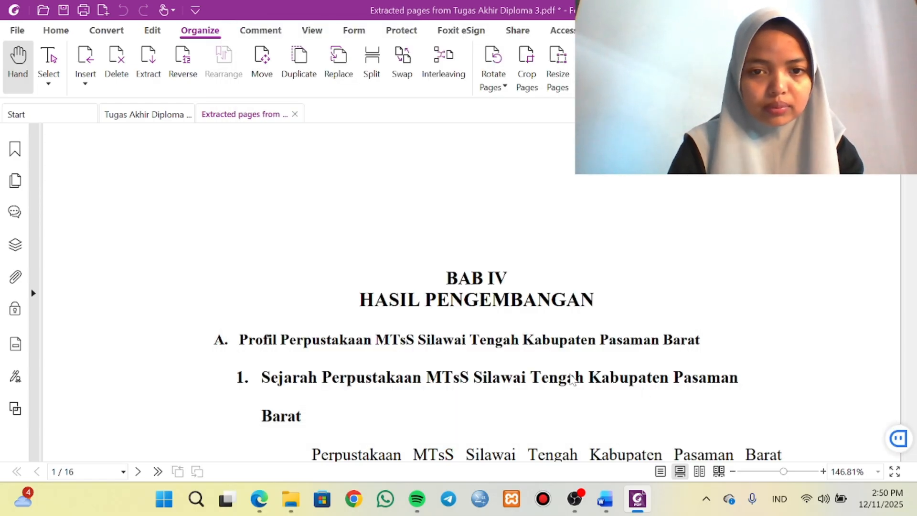
click(295, 114)
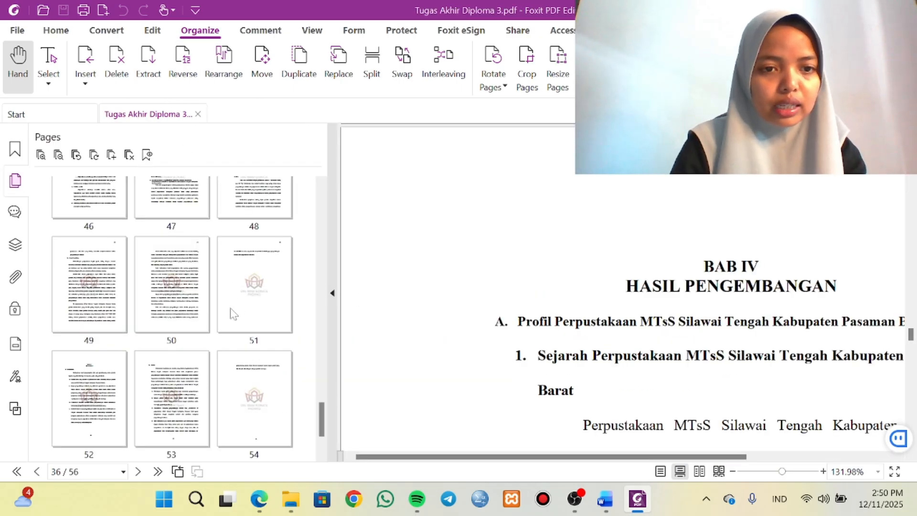
Select pages 52-56, from BAB V to the end of the thesis, and extract them as one PDF.
click(67, 369)
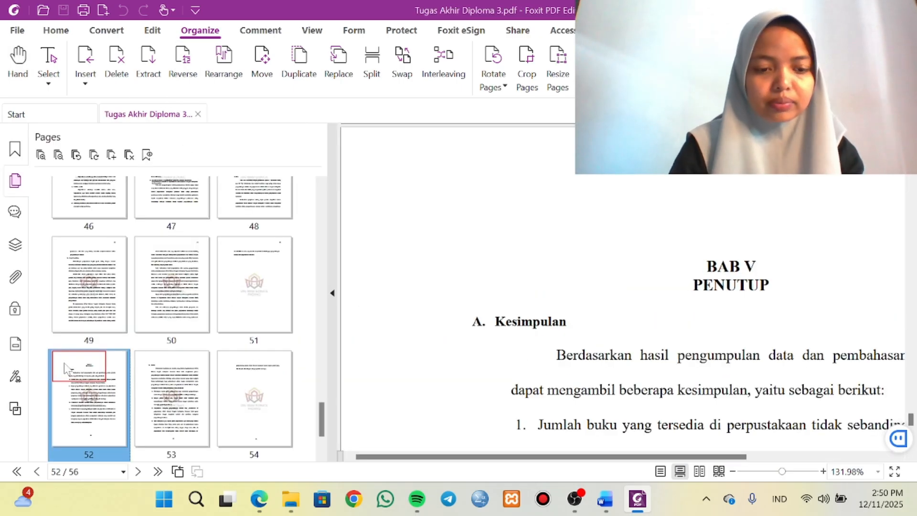
key(shift+Right)
key(shift+Right)
key(shift+Right)
key(shift+Right)
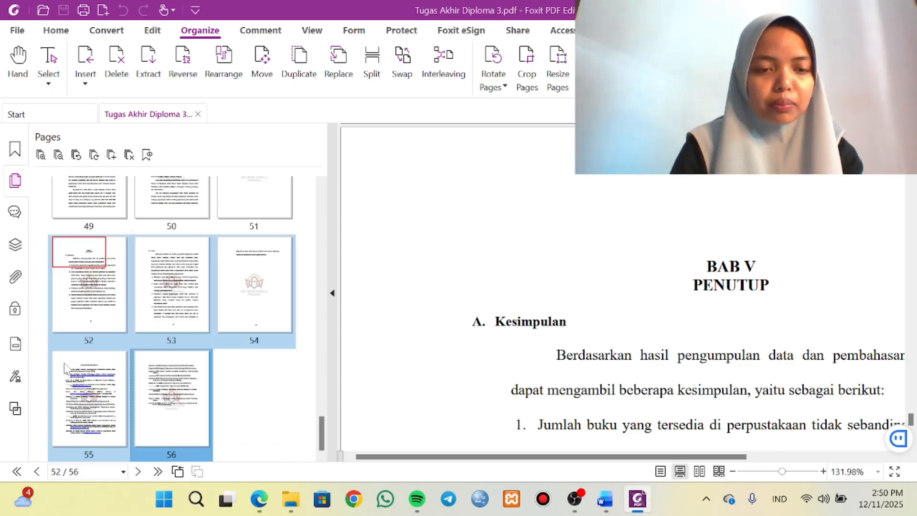
right_click(163, 313)
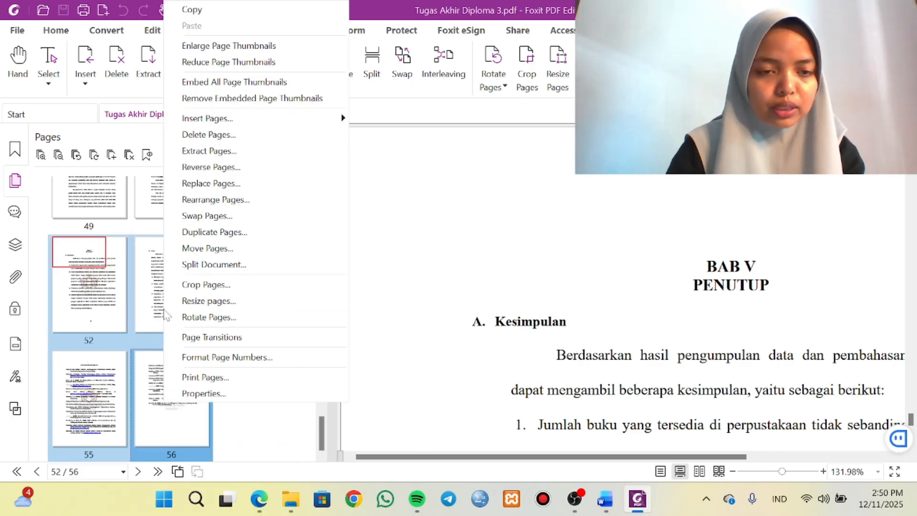
click(211, 151)
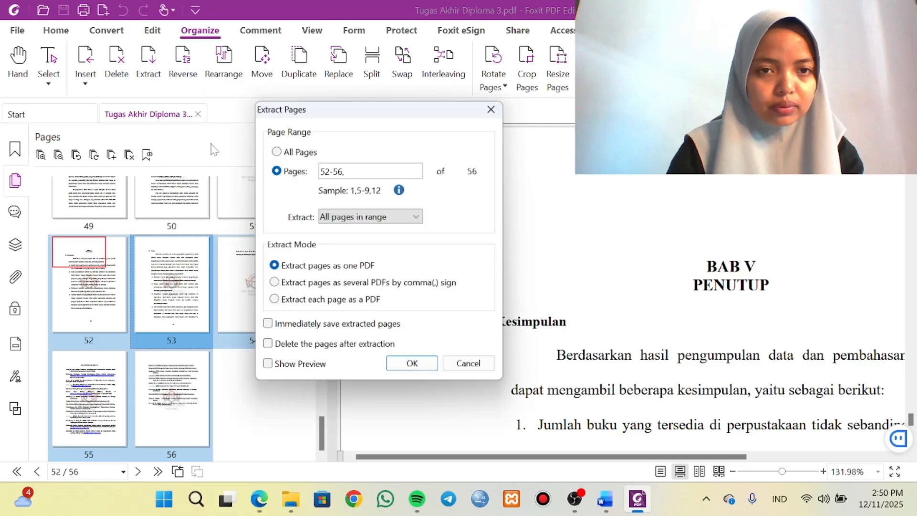
click(413, 366)
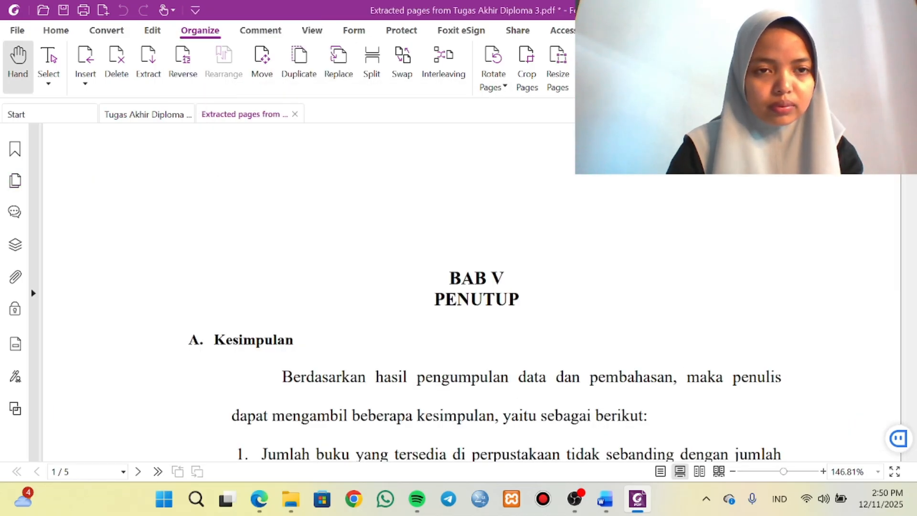
Save the extracted pages as BAB V DAN DAFTAR PUSTAKA in the D. Extract Page folder and look through the saved file.
click(63, 10)
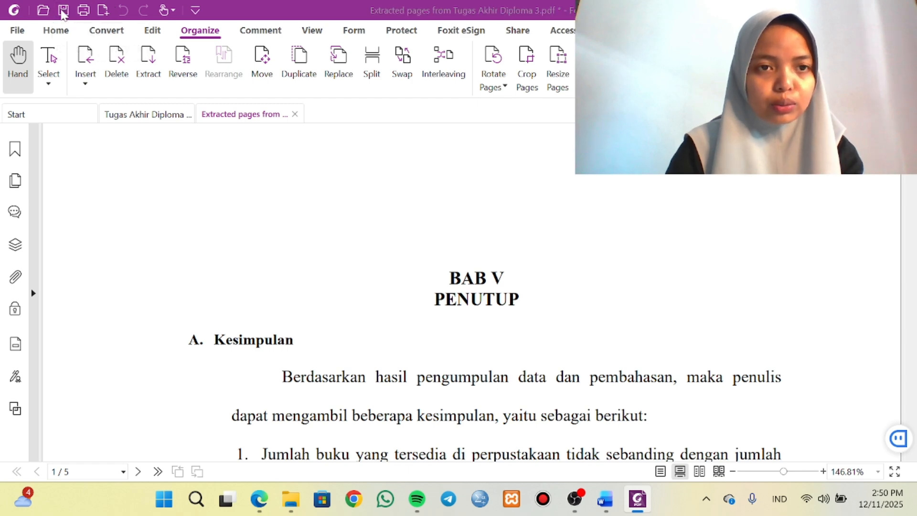
key(BackSpace)
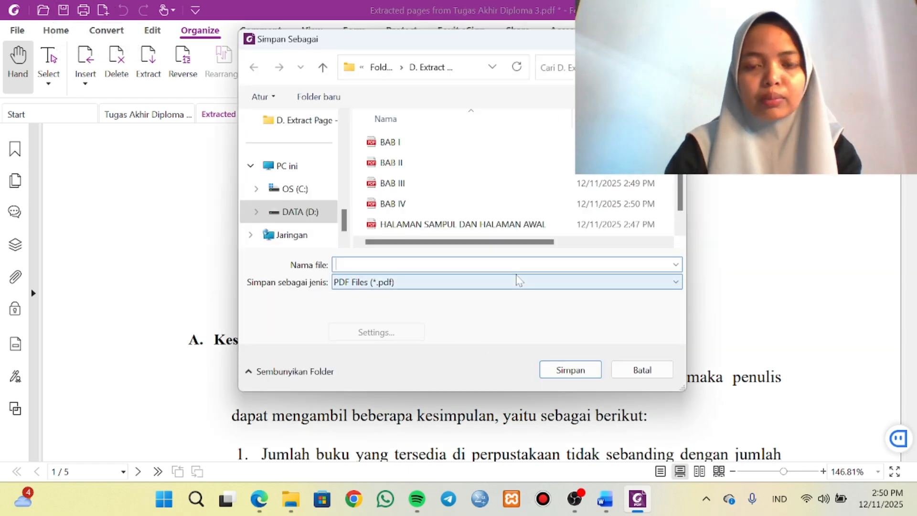
text(BB)
key(BackSpace)
text(AB)
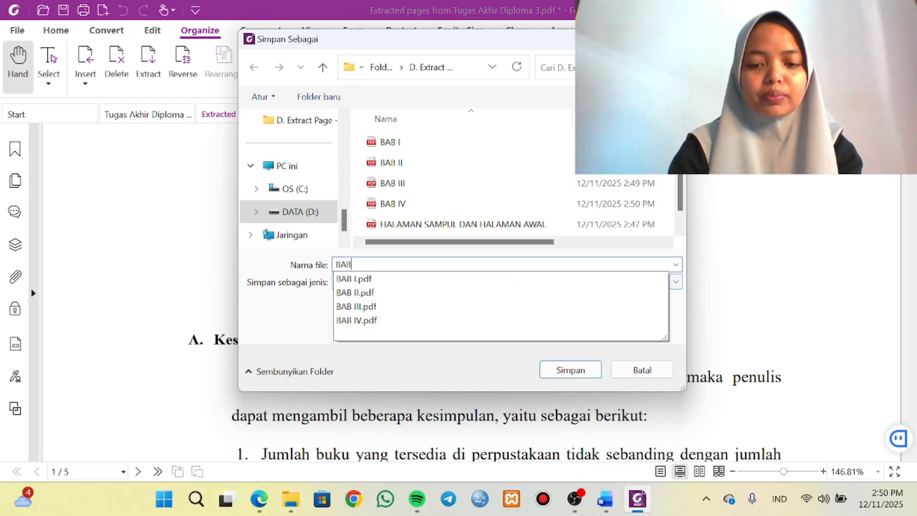
text( V DAN DAFTAR P)
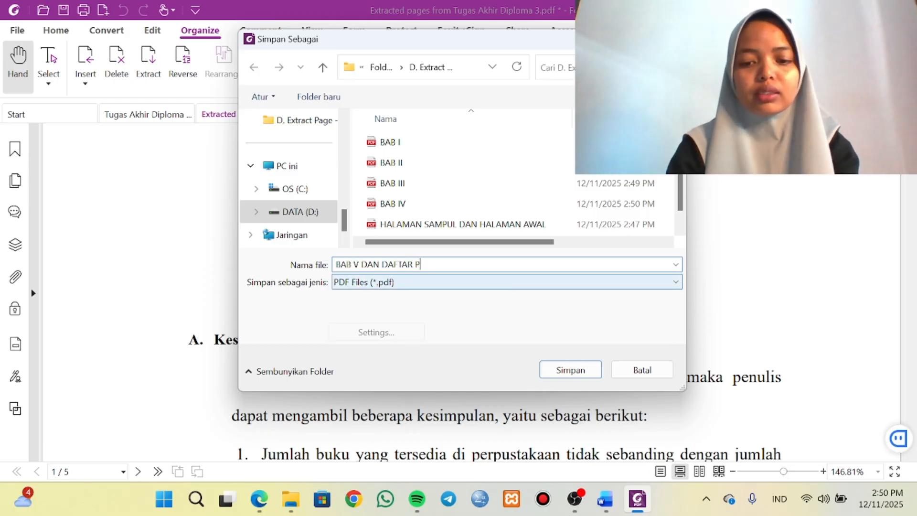
text(USTAKA)
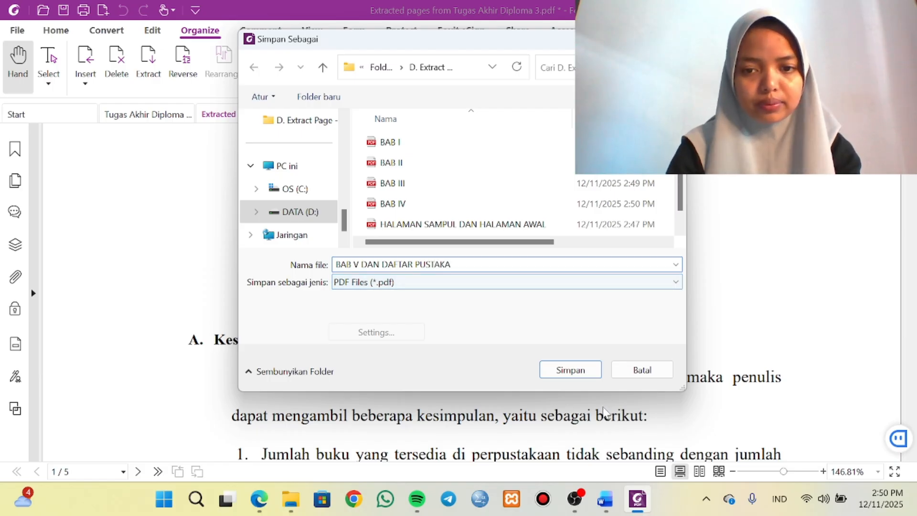
click(568, 371)
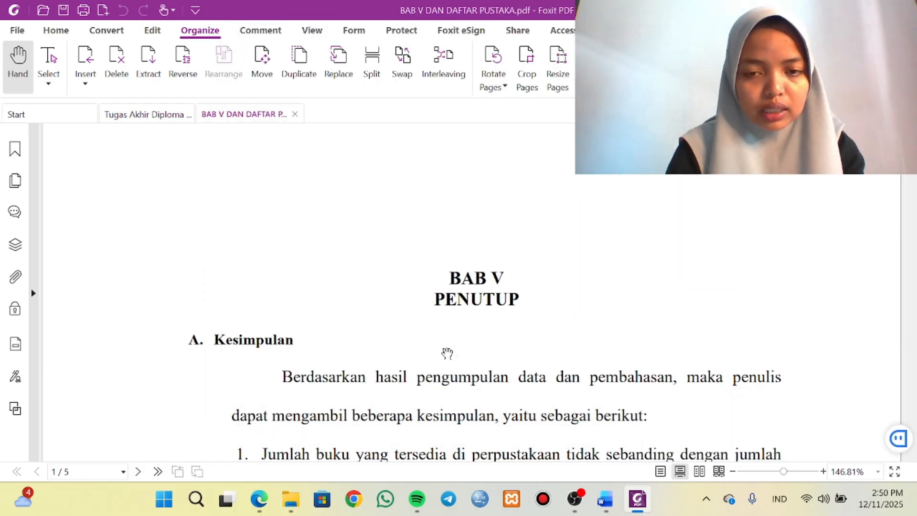
scroll(446, 354, down, 10)
scroll(446, 352, down, 6)
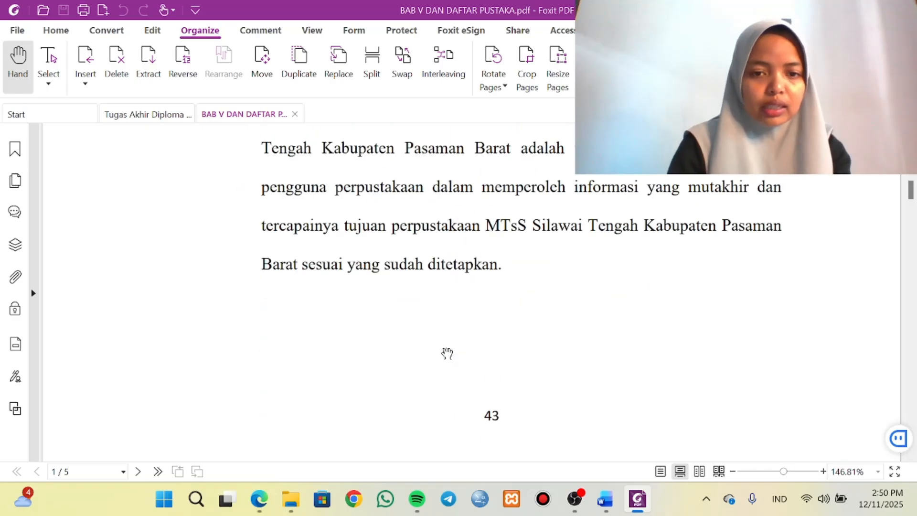
scroll(424, 371, up, 16)
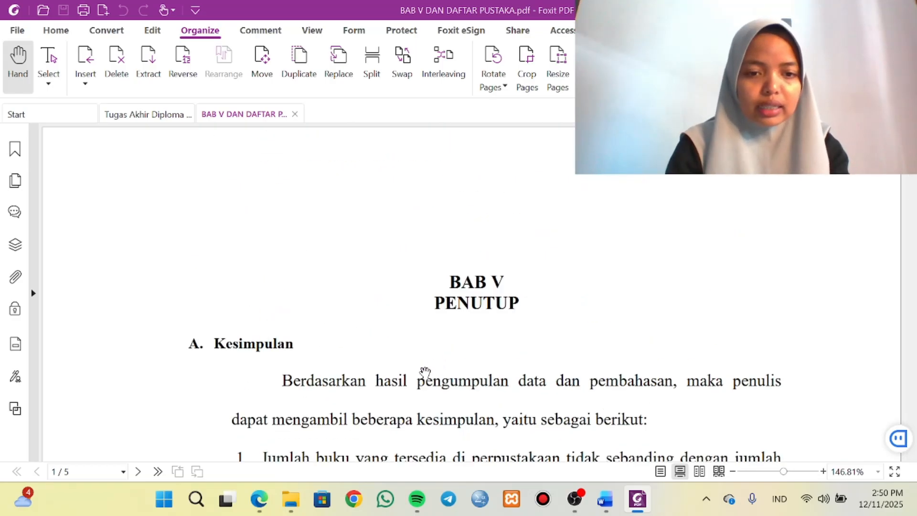
Close the extracted BAB V file and check the saved chapter files in the D. Extract Page folder in File Explorer.
click(294, 113)
mouse_move(279, 499)
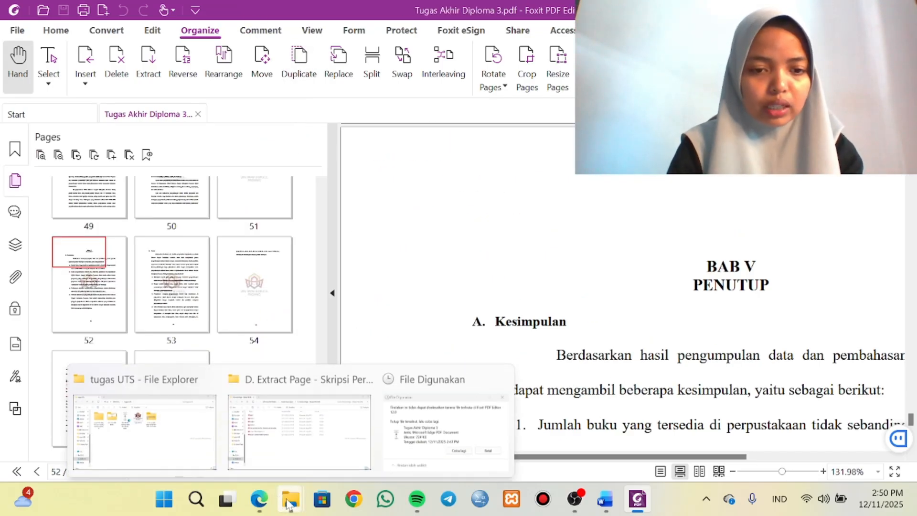
click(301, 420)
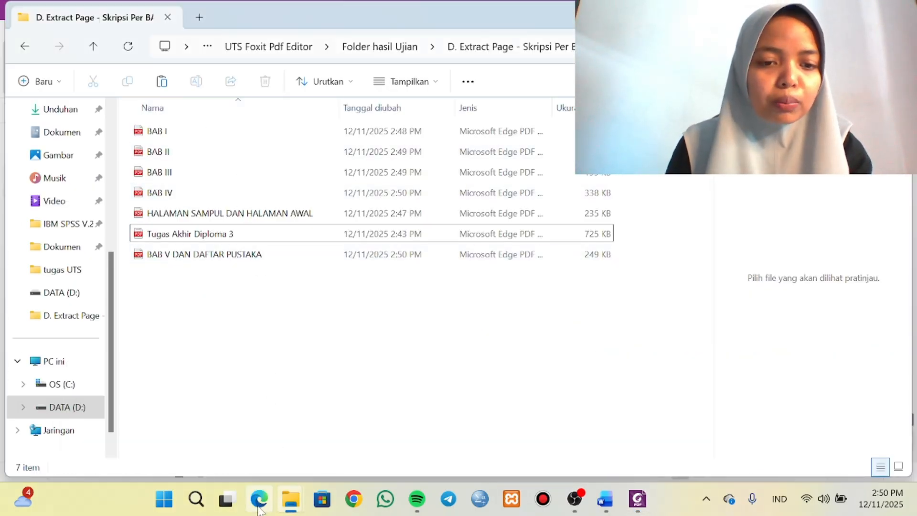
Switch to the UTS instructions in Edge, highlight stage D about extracting BAB 1 to BAB 5, and review the open and closed file rules.
mouse_move(259, 499)
click(268, 420)
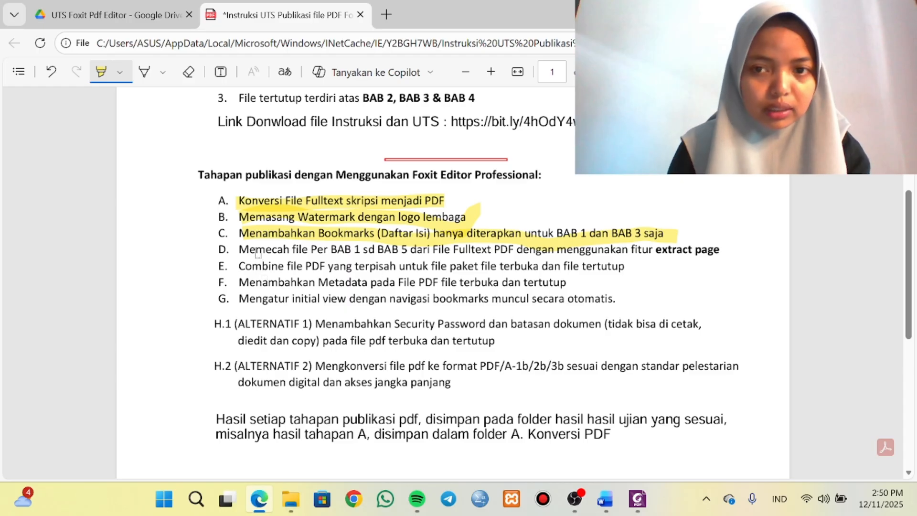
drag(243, 251, 721, 249)
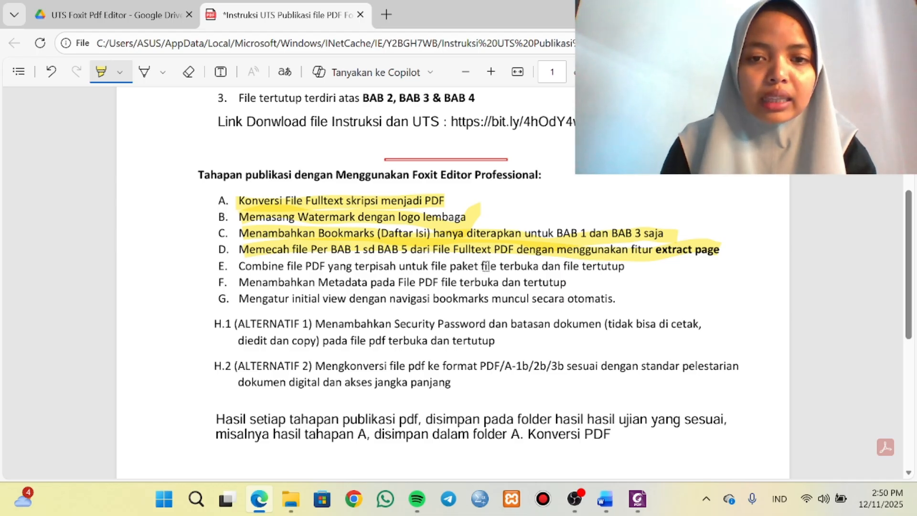
scroll(475, 255, up, 3)
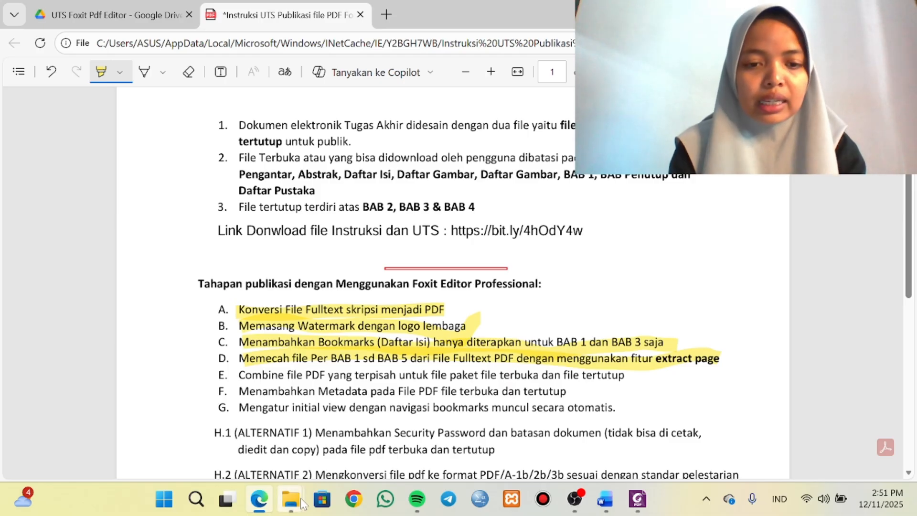
From the D. Extract Page folder, combine HALAMAN SAMPUL DAN HALAMAN AWAL, BAB I and BAB V DAN DAFTAR PUSTAKA in that order with Foxit PDF Editor.
mouse_move(290, 499)
click(309, 419)
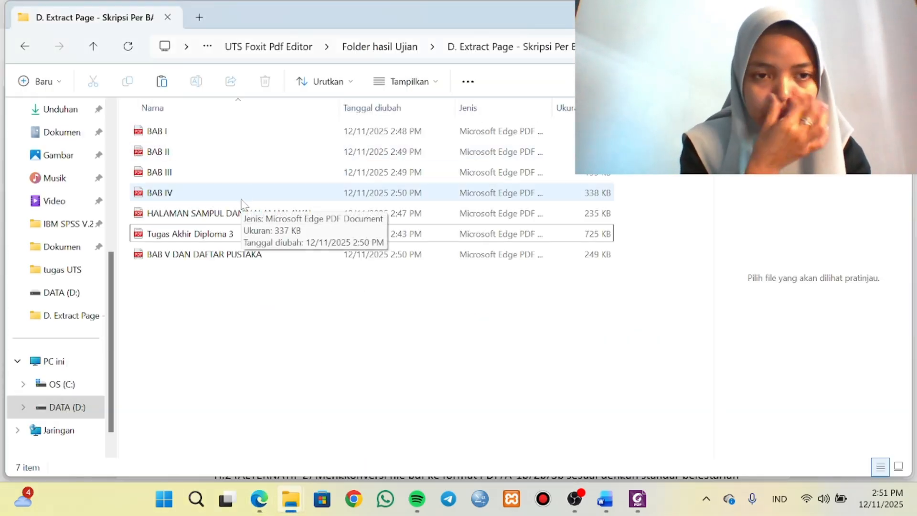
click(224, 135)
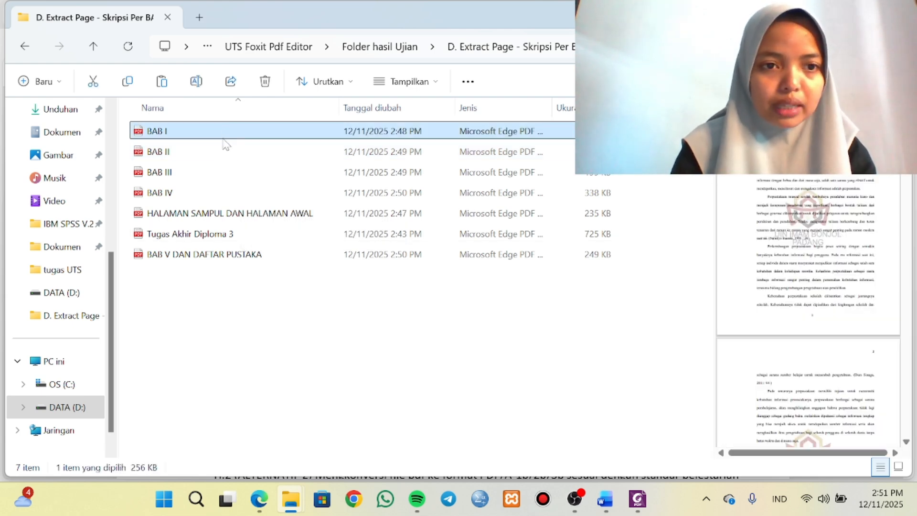
ctrl+click(205, 217)
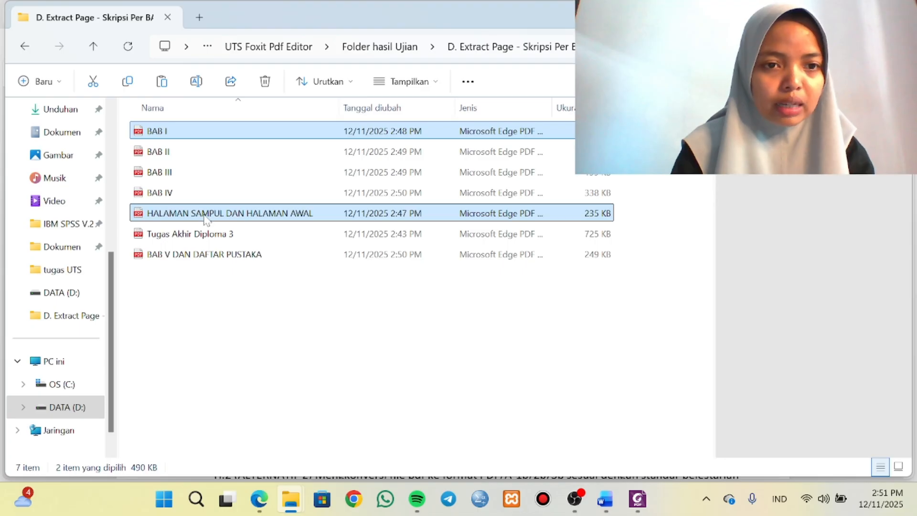
ctrl+click(204, 254)
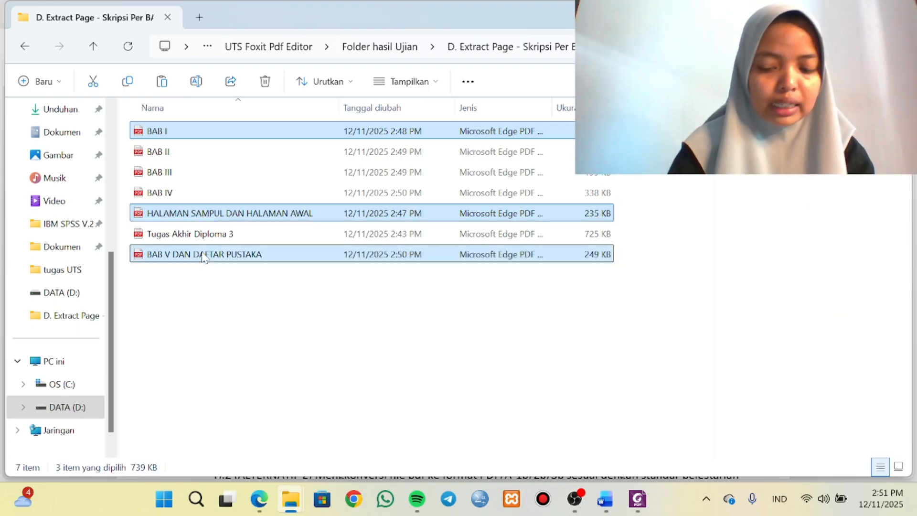
right_click(204, 256)
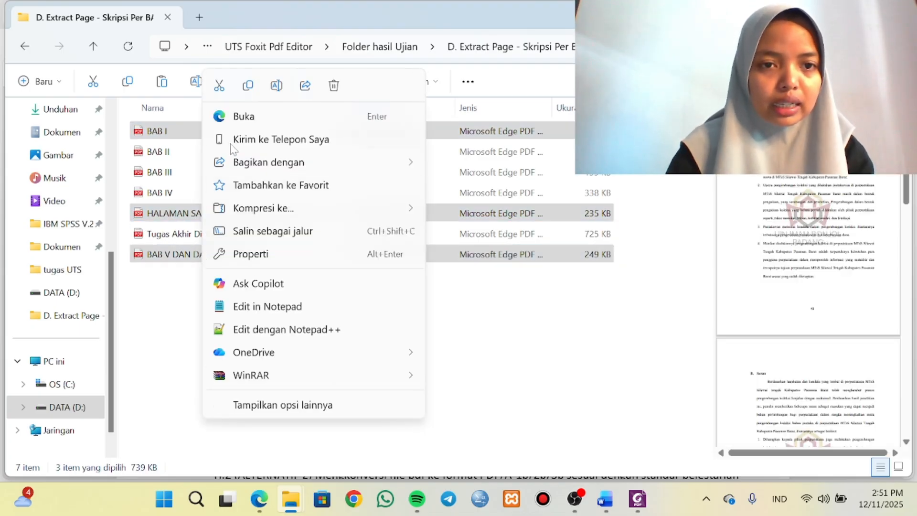
click(271, 405)
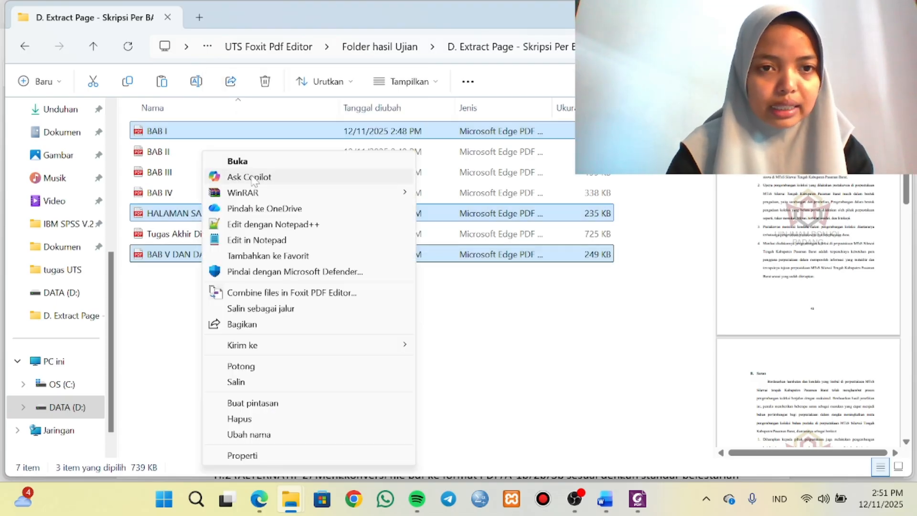
click(259, 293)
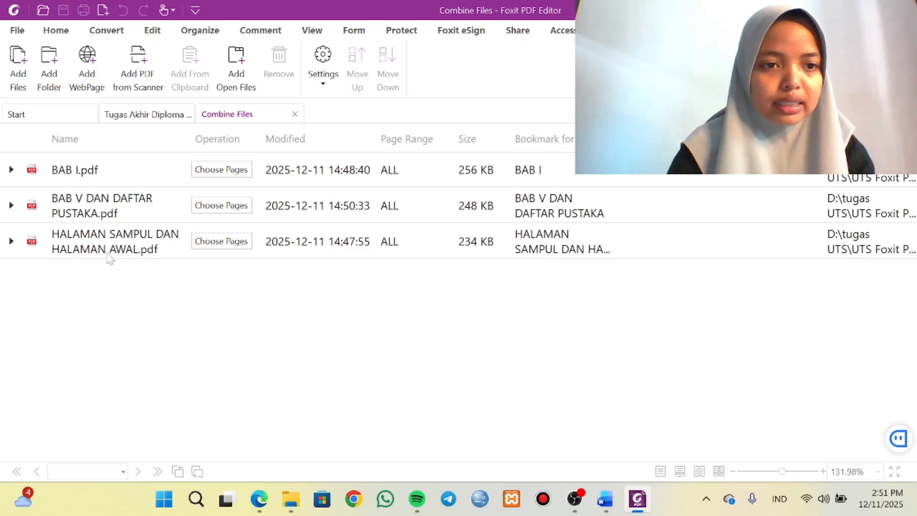
drag(109, 258, 113, 163)
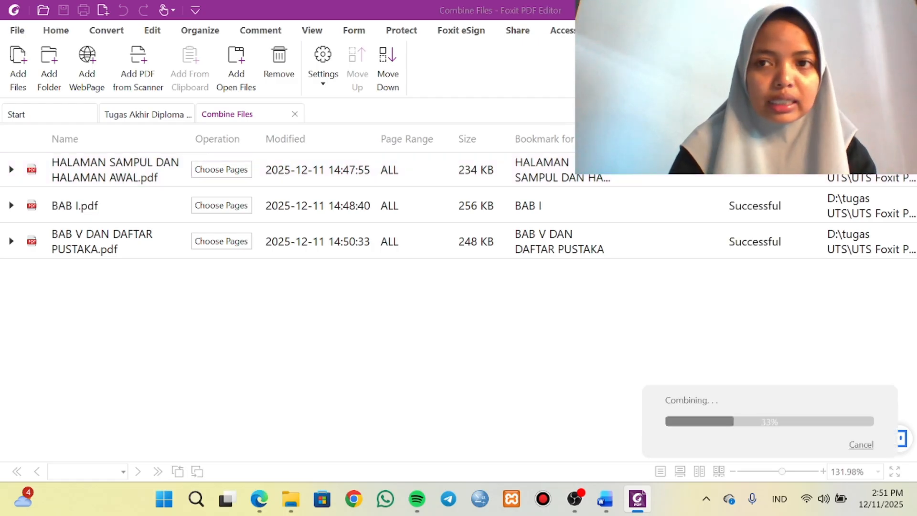
Look through the combined PDF from the cover to the BAB V pages and return to its first page.
scroll(704, 221, down, 20)
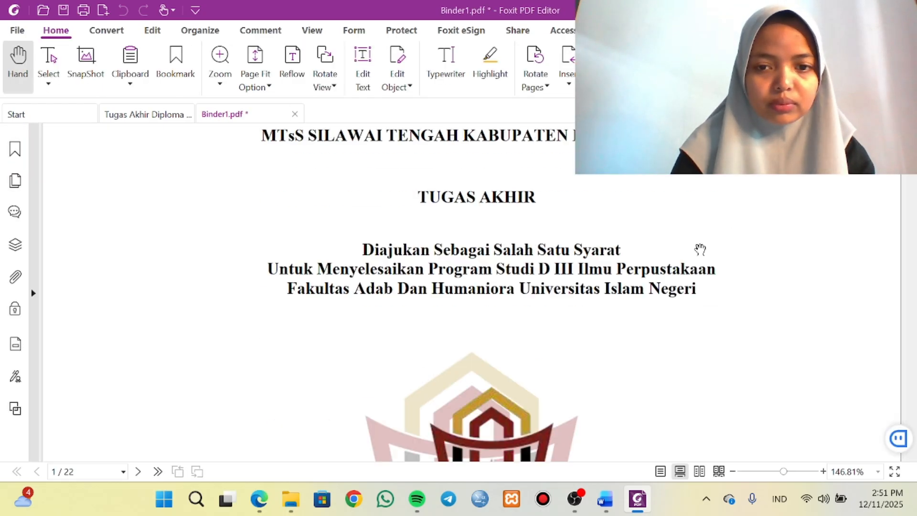
scroll(700, 249, down, 20)
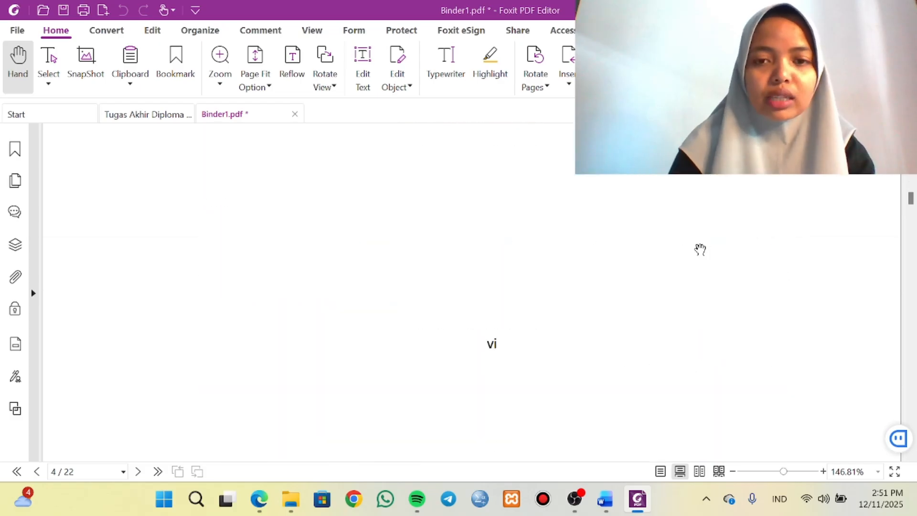
scroll(700, 249, down, 20)
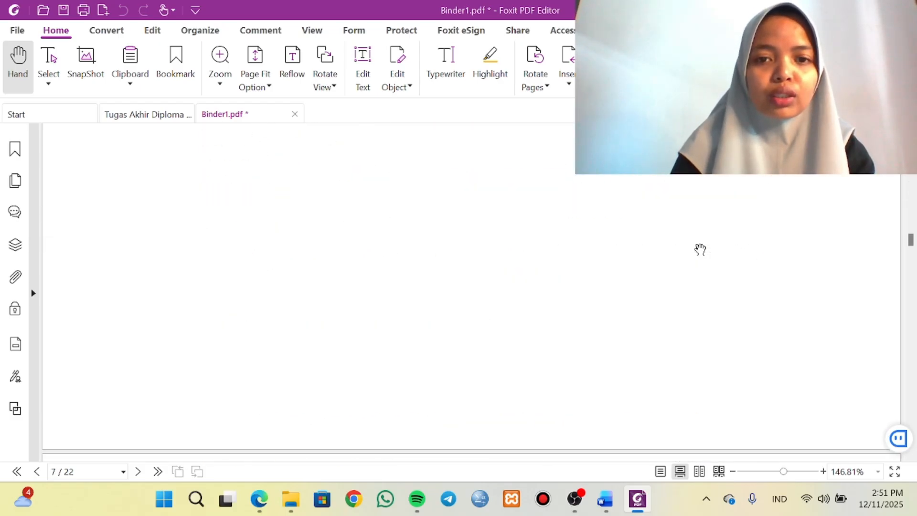
scroll(700, 248, down, 20)
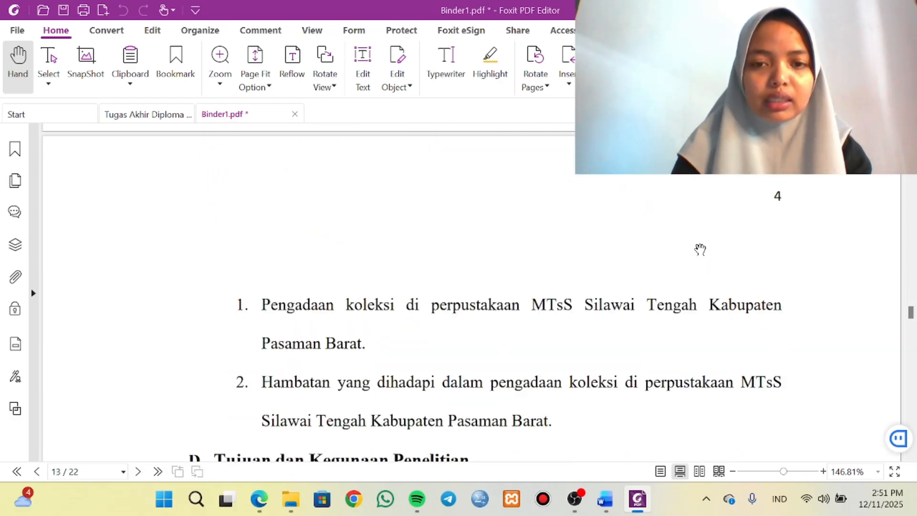
scroll(700, 249, down, 20)
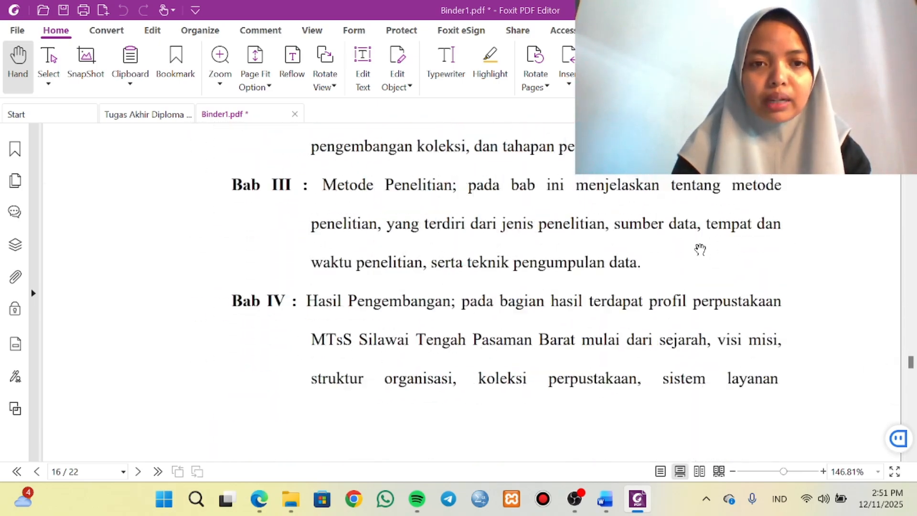
scroll(700, 249, down, 10)
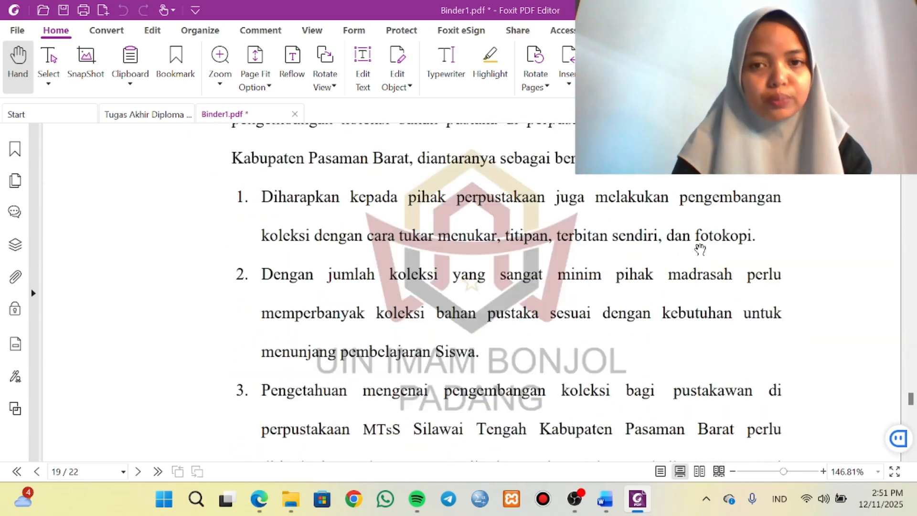
scroll(701, 249, up, 20)
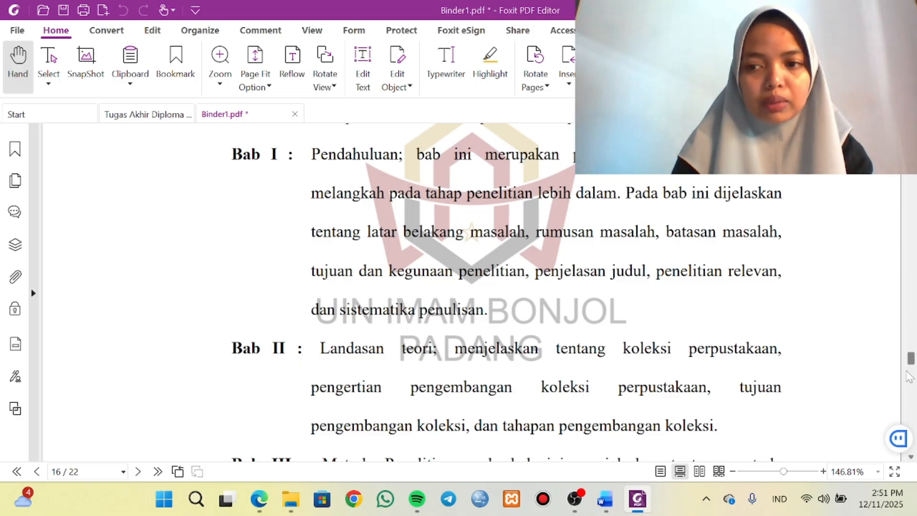
drag(910, 361, 910, 128)
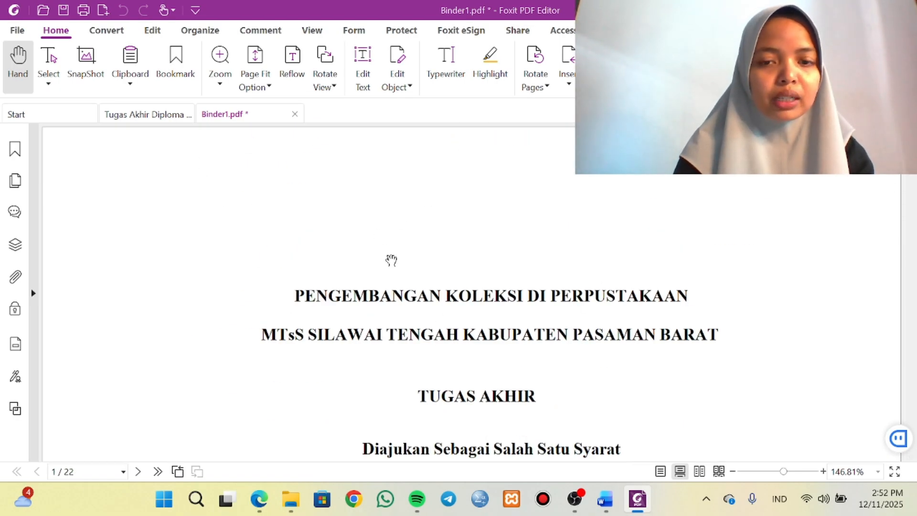
Start saving the combined PDF, naming it with the student number from the Word thesis cover followed by _BAB I_BAB V_PENUTUP.
click(64, 12)
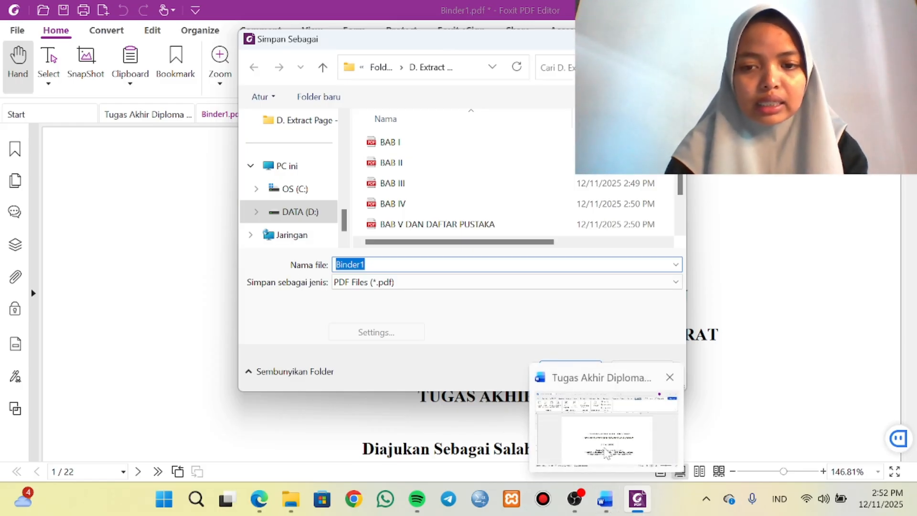
click(605, 498)
scroll(460, 305, down, 10)
scroll(461, 306, up, 3)
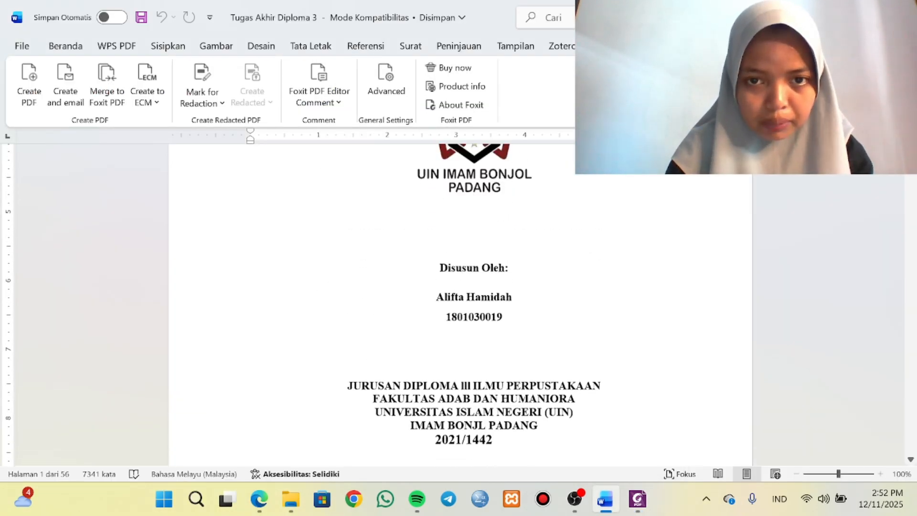
drag(503, 321, 445, 325)
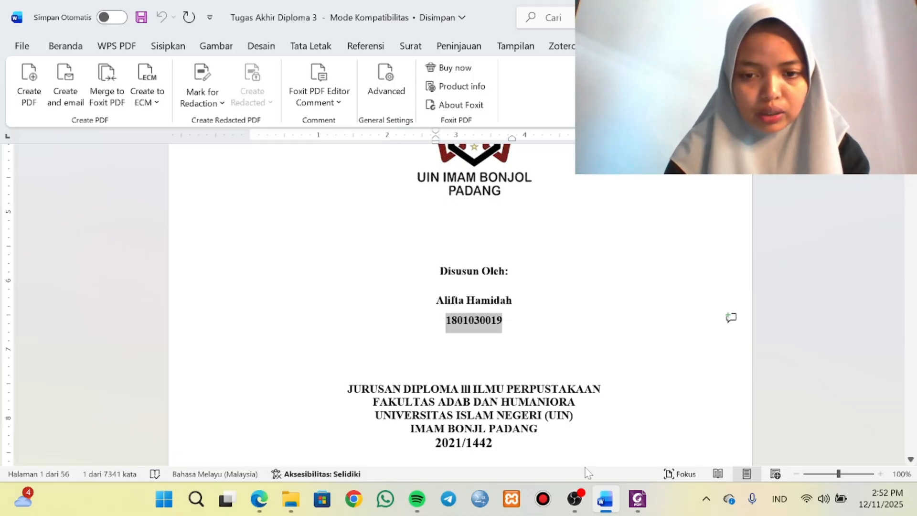
mouse_move(637, 499)
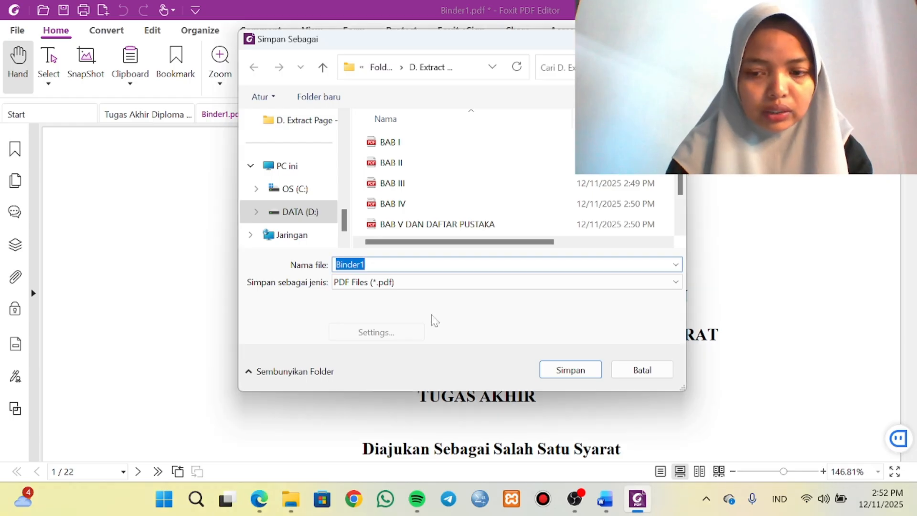
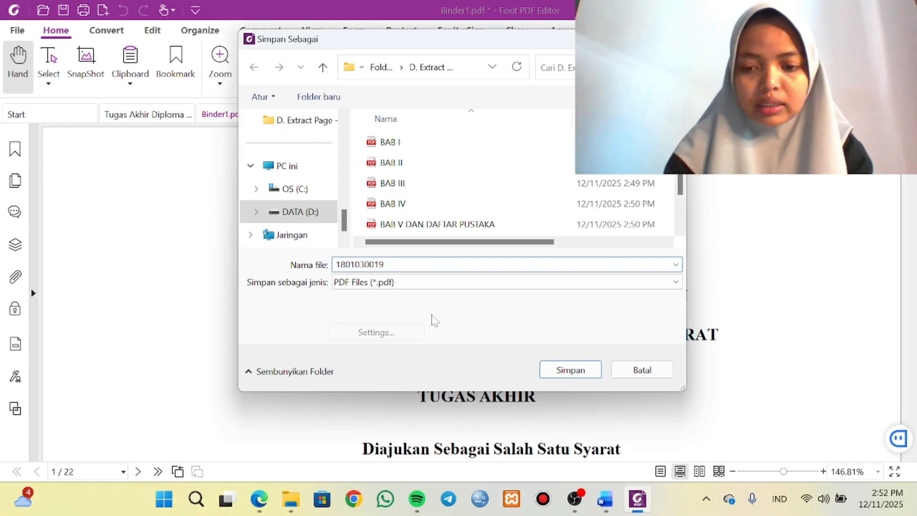
text(_B)
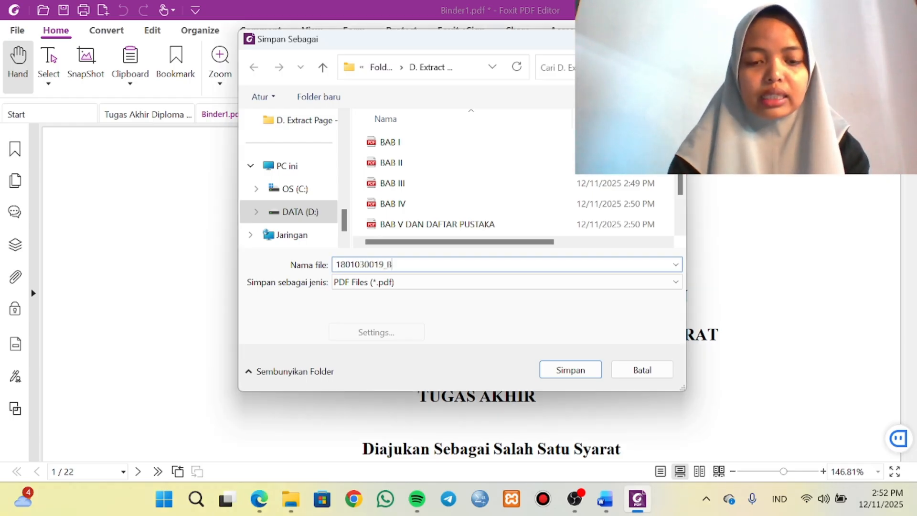
text(AB I_BAB V_PENUTUP)
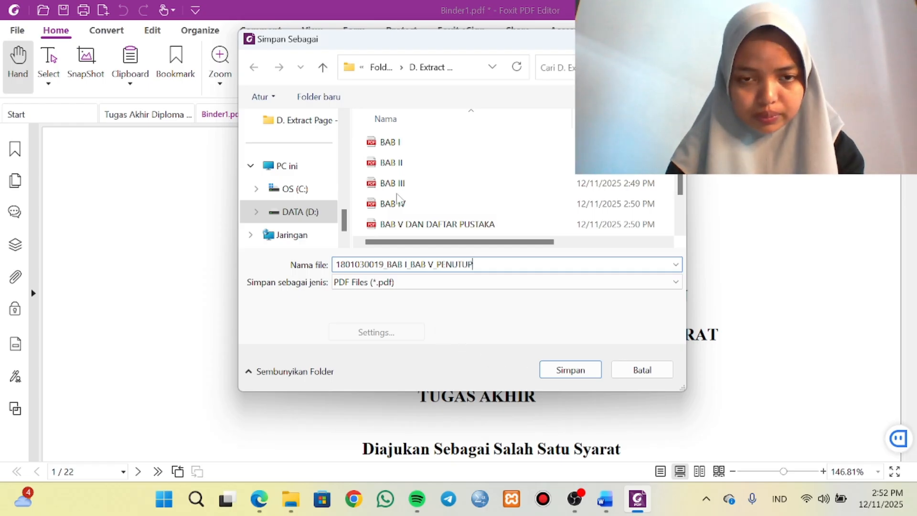
Save the combined PDF in Folder hasil Ujian under E. Combine PDF File Terbuka & Tertutup and close it.
scroll(310, 143, up, 3)
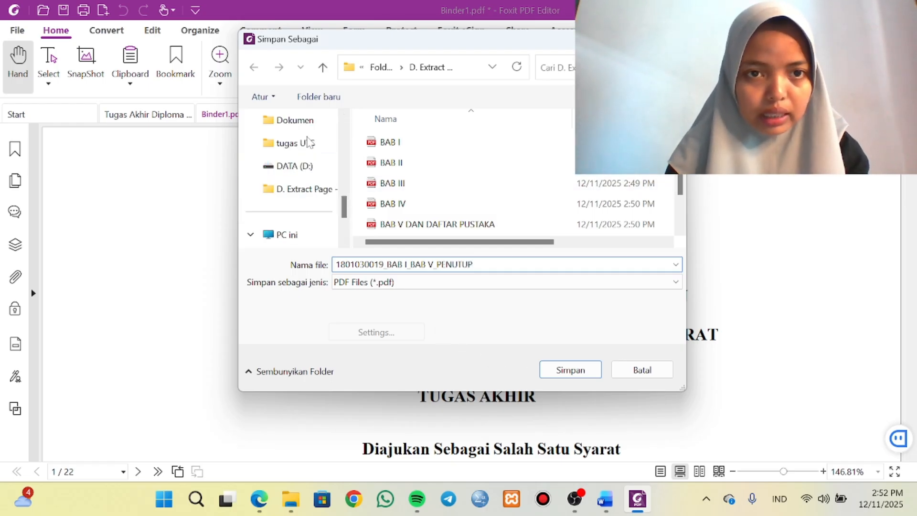
click(306, 143)
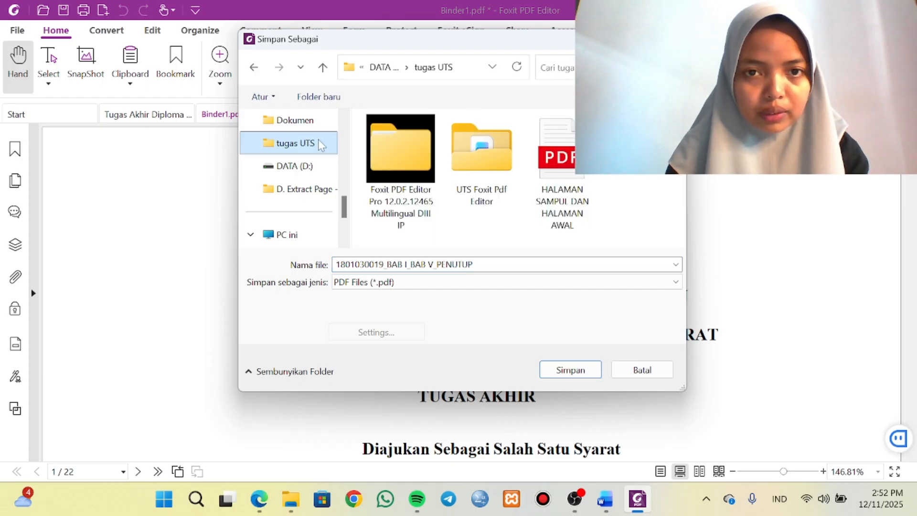
click(478, 168)
double_click(478, 168)
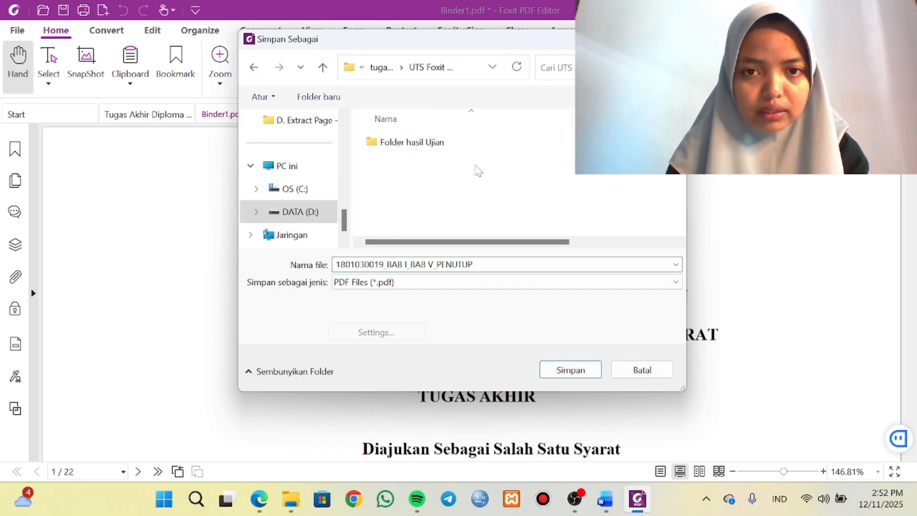
click(447, 146)
double_click(446, 146)
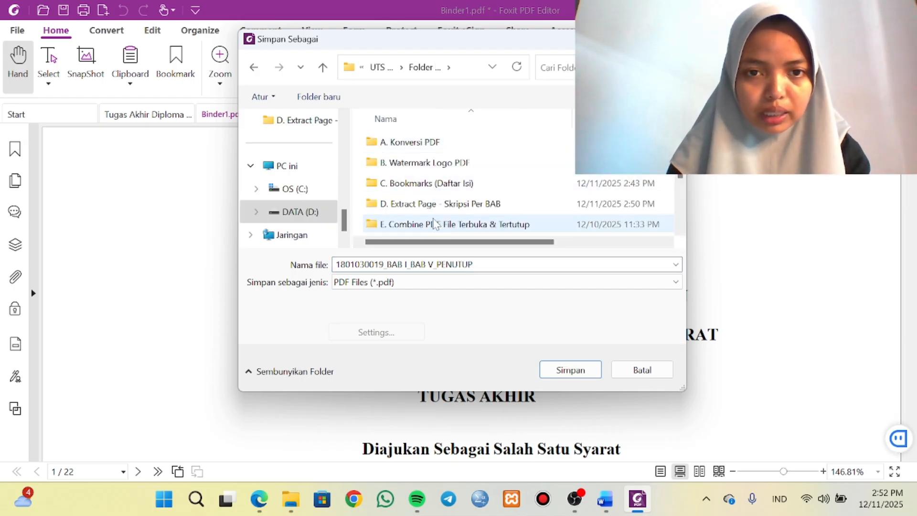
click(435, 225)
double_click(435, 226)
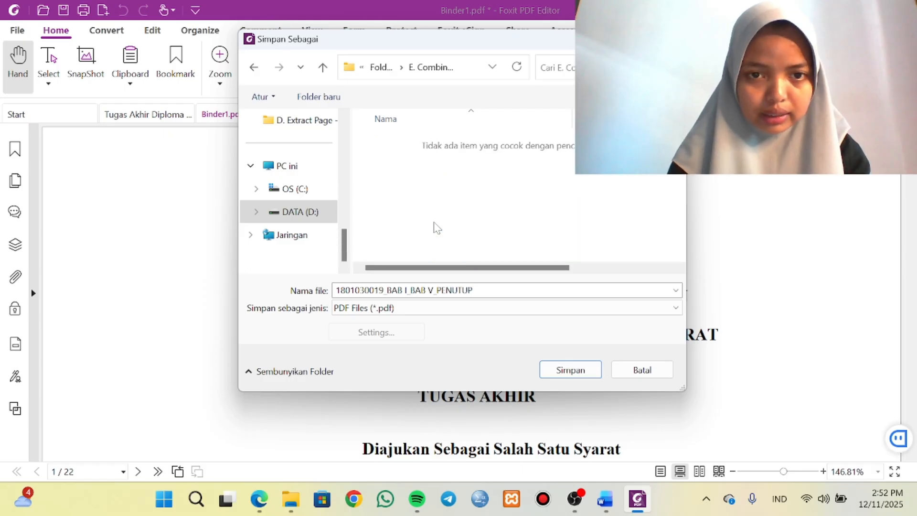
click(568, 371)
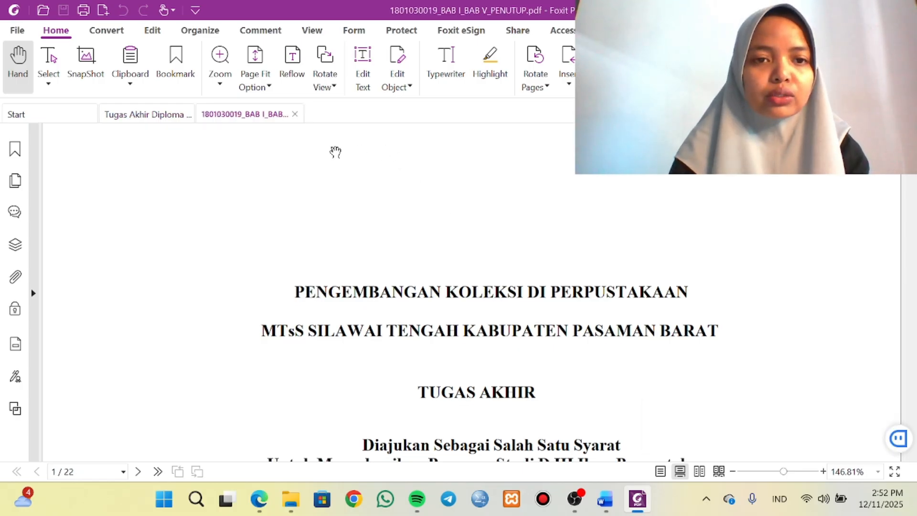
click(295, 114)
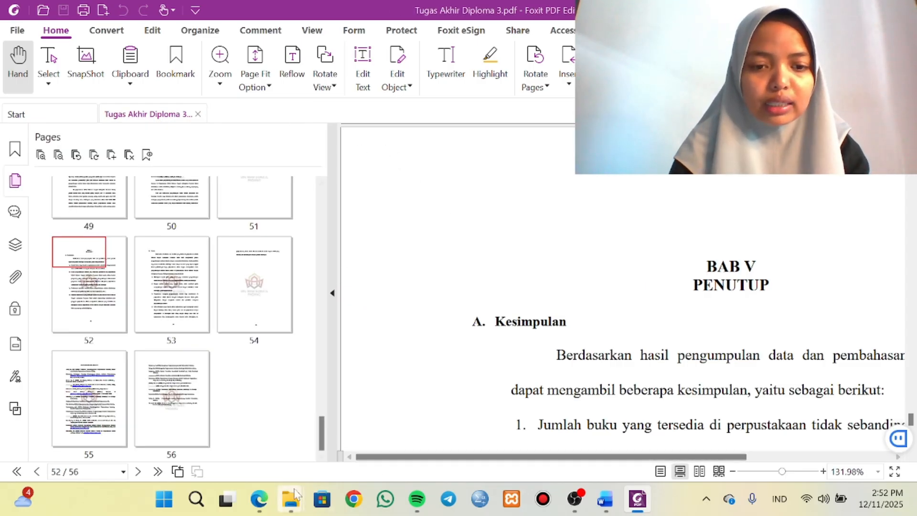
From the D. Extract Page folder, combine BAB II, BAB III and BAB IV with Foxit PDF Editor.
mouse_move(290, 499)
click(328, 439)
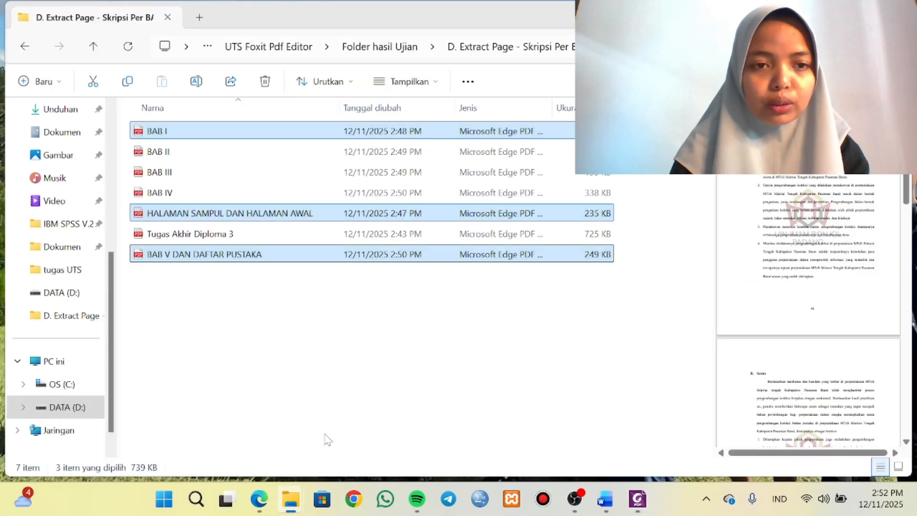
click(196, 152)
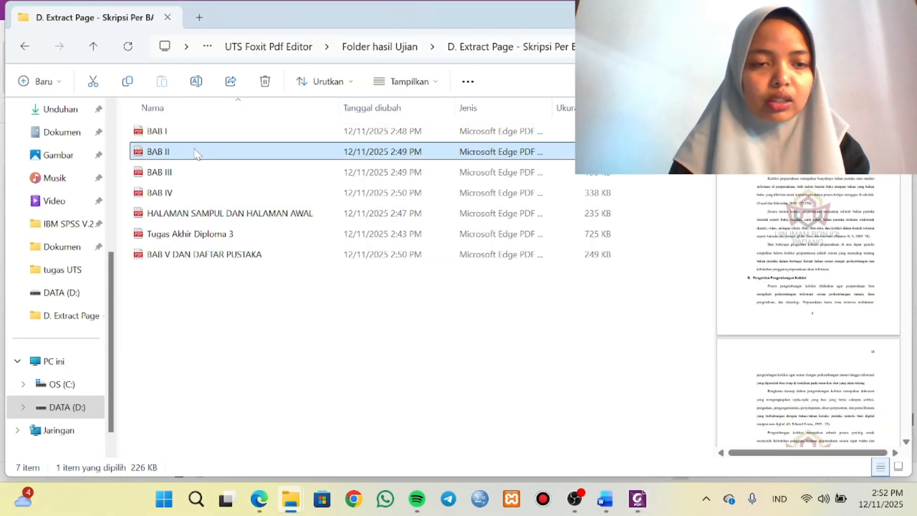
ctrl+click(190, 167)
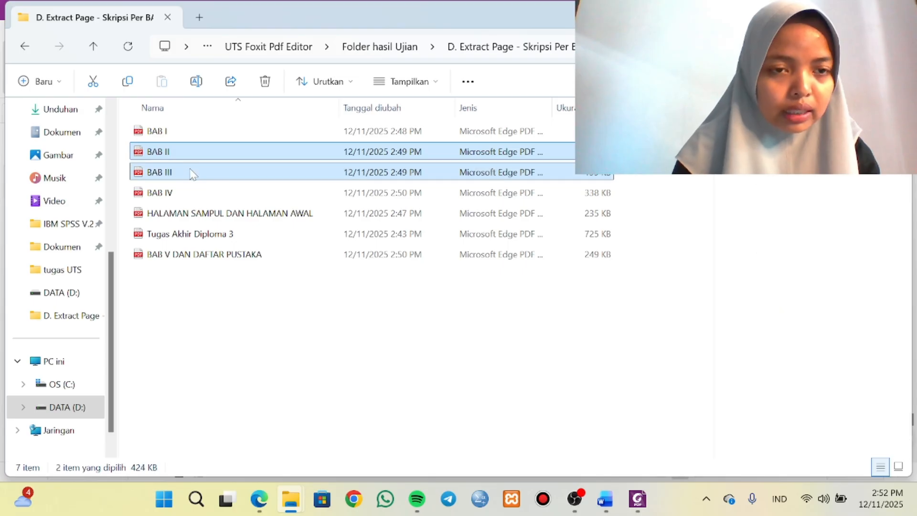
ctrl+click(185, 192)
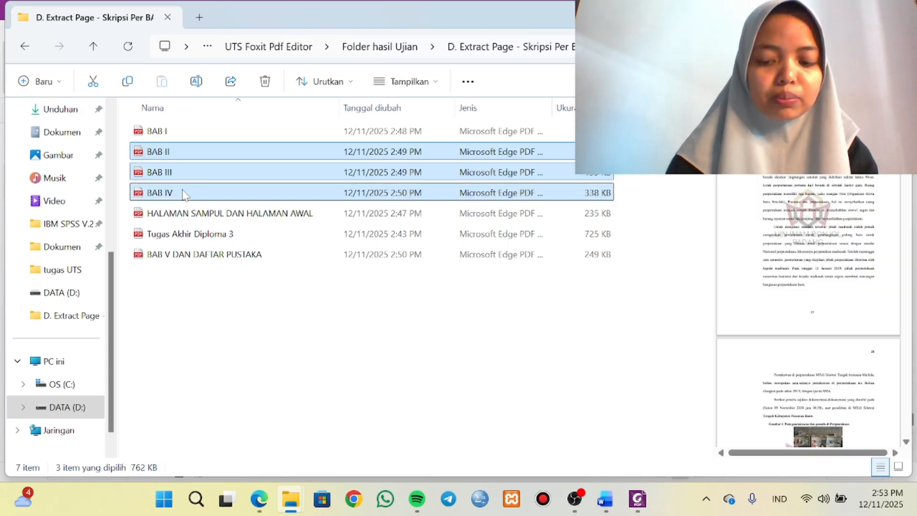
right_click(186, 193)
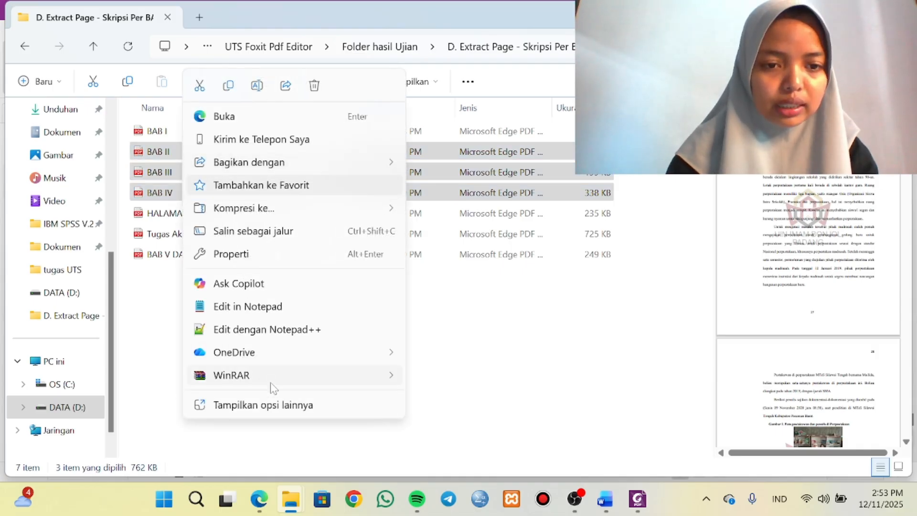
click(274, 411)
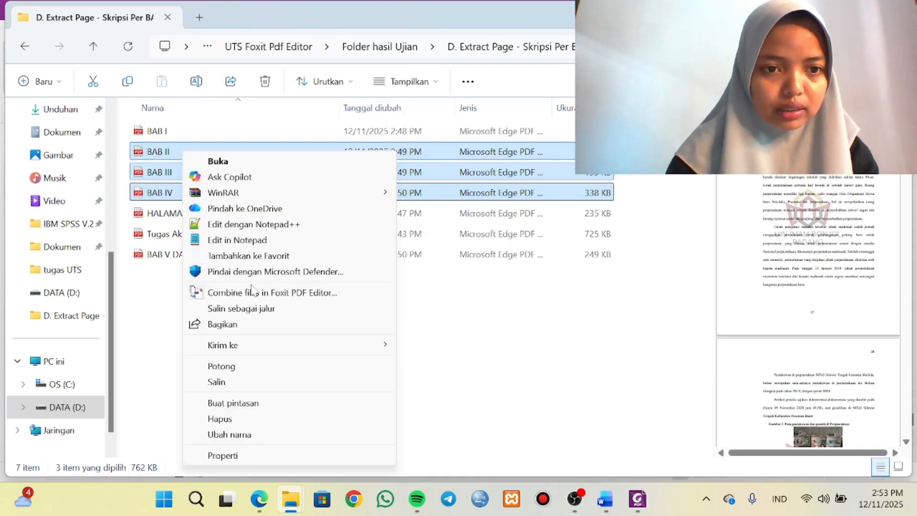
click(251, 298)
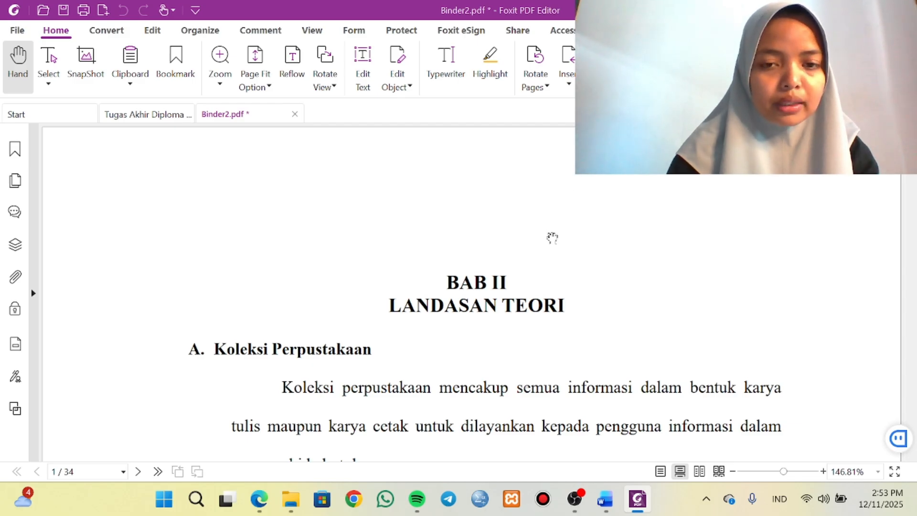
Save the combined PDF in the E. Combine folder, named with the student number from the Word thesis cover followed by _BAB II_BAB III_BAB IV.
click(63, 11)
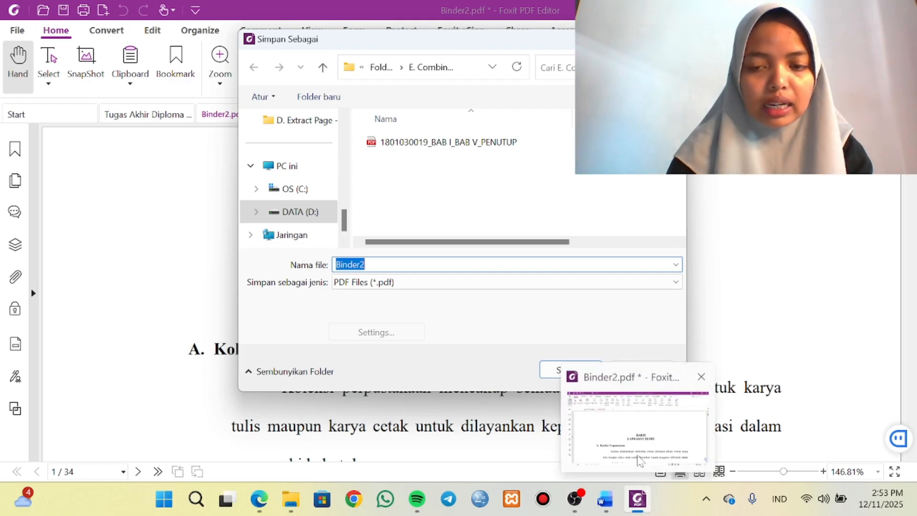
click(605, 498)
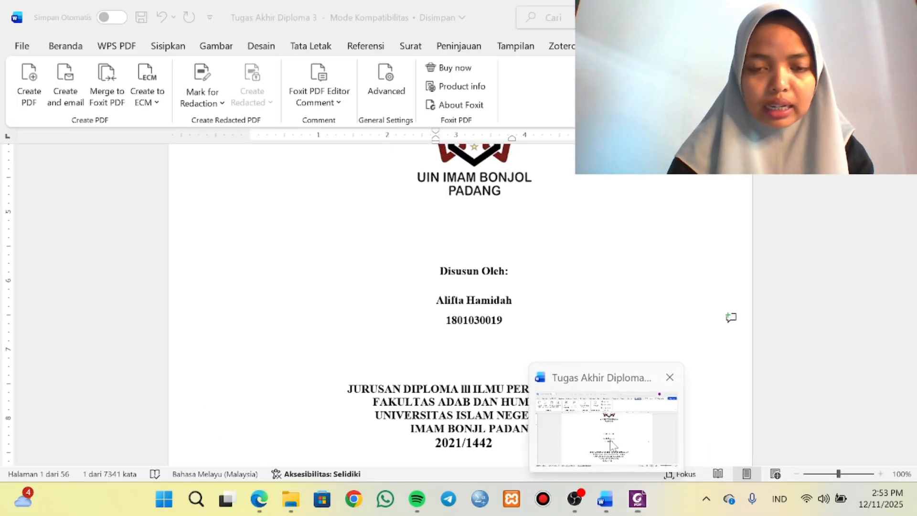
double_click(470, 325)
key(ctrl+c)
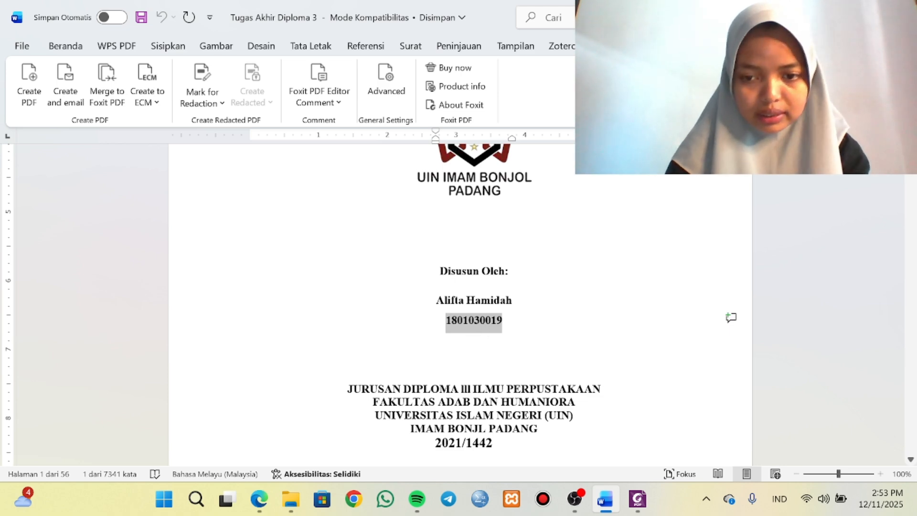
click(605, 437)
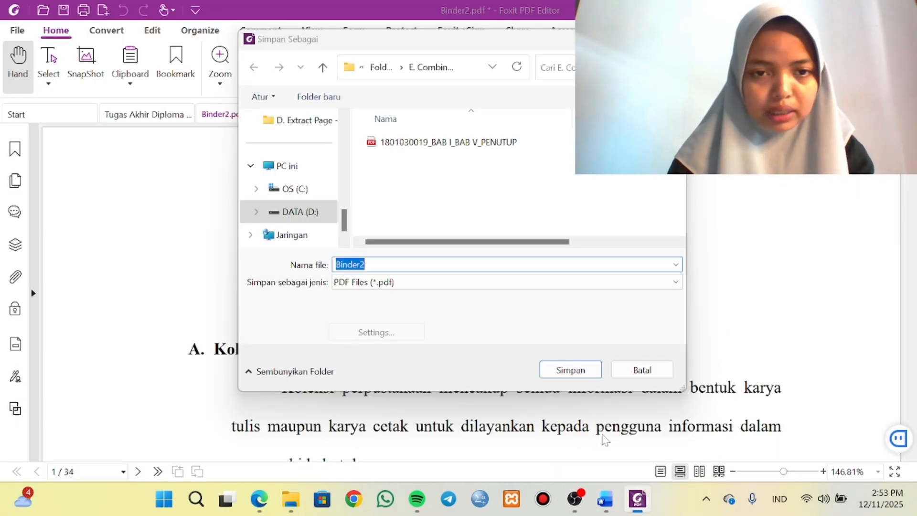
key(ctrl+v)
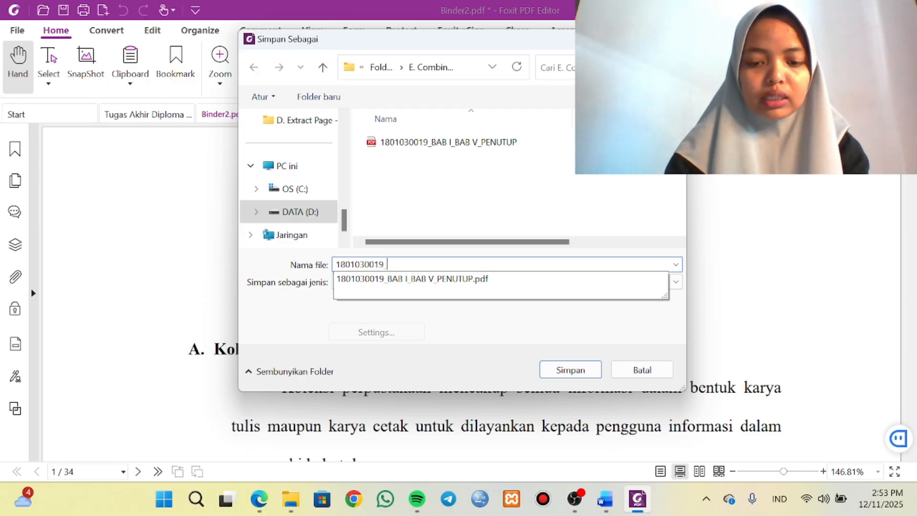
text(_BAB)
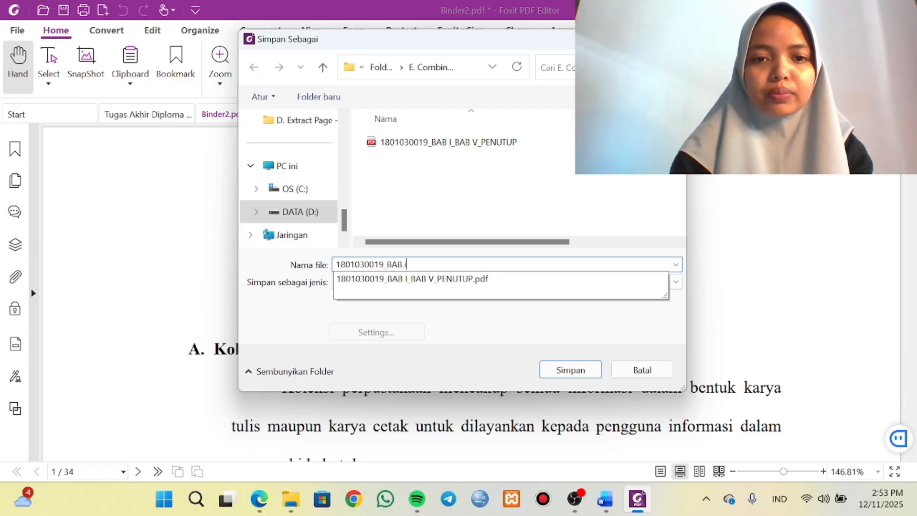
text( II_)
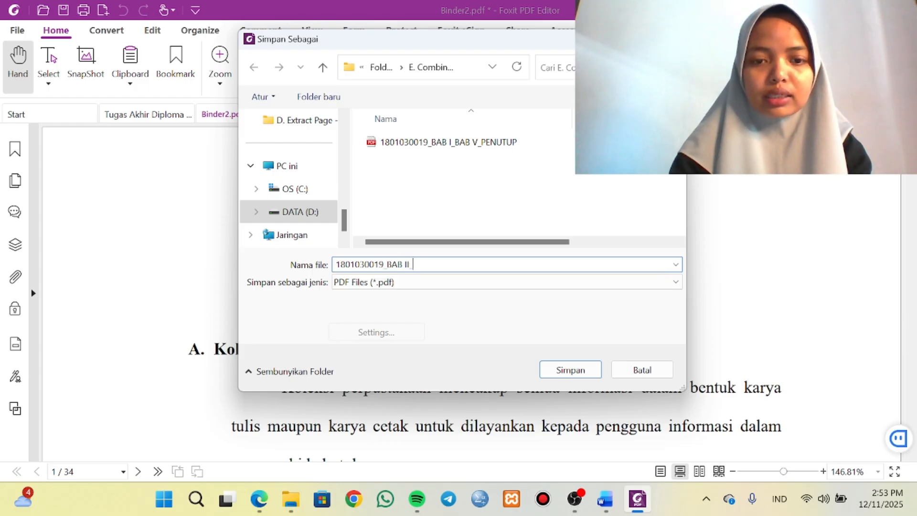
text(BAB III_BAB IV)
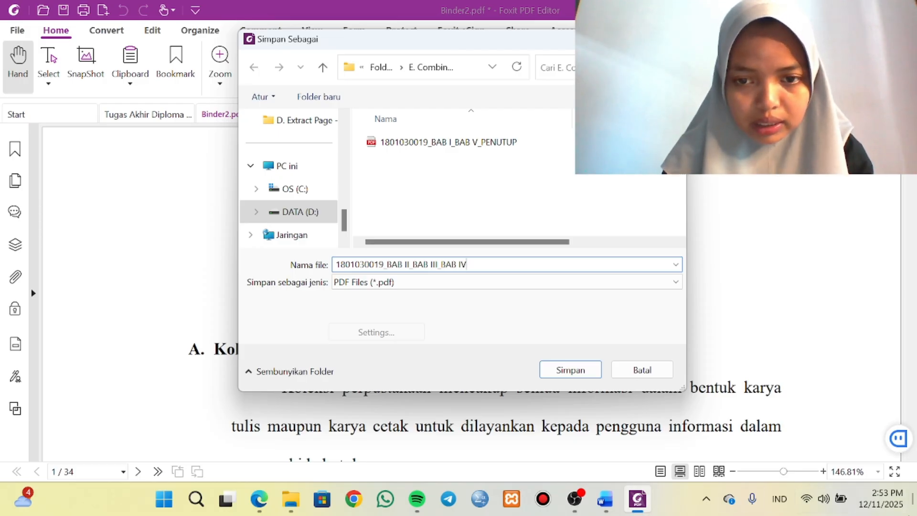
click(567, 371)
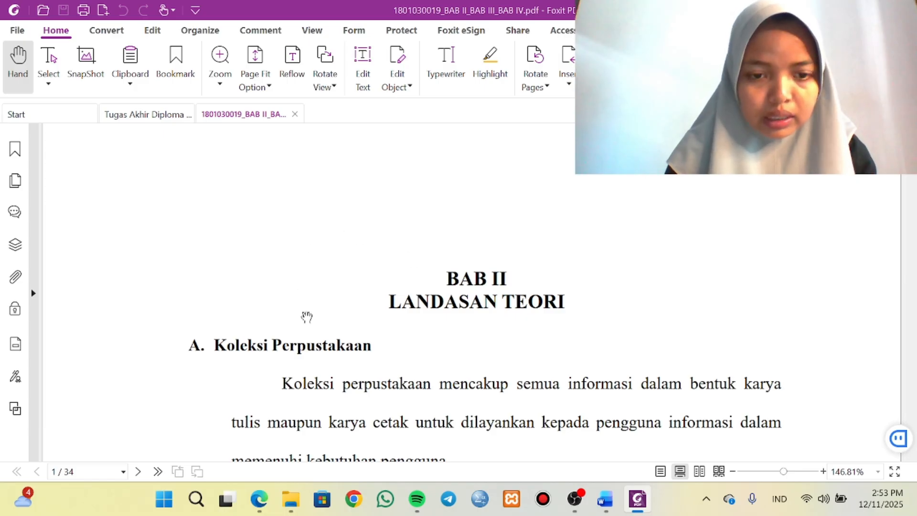
In File Explorer, check the saved PDFs in E. Combine PDF File Terbuka & Tertutup under Folder hasil Ujian.
mouse_move(290, 507)
click(300, 430)
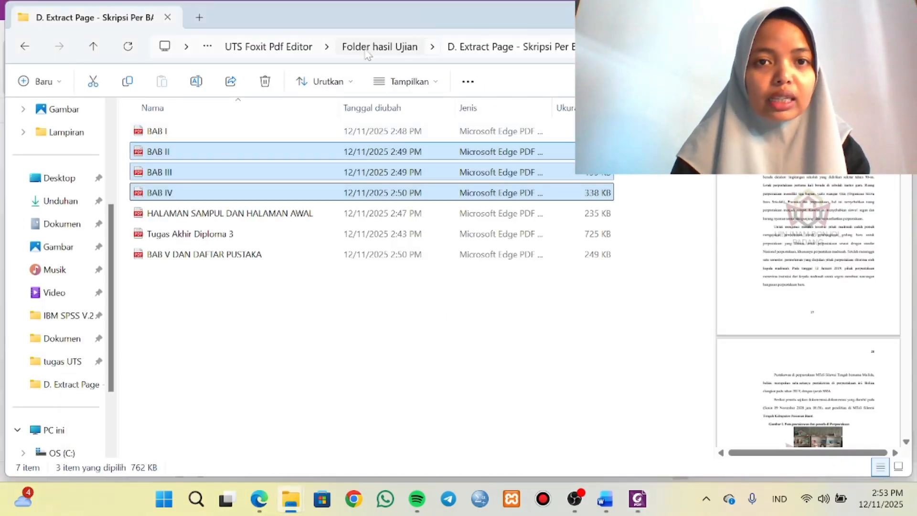
click(382, 46)
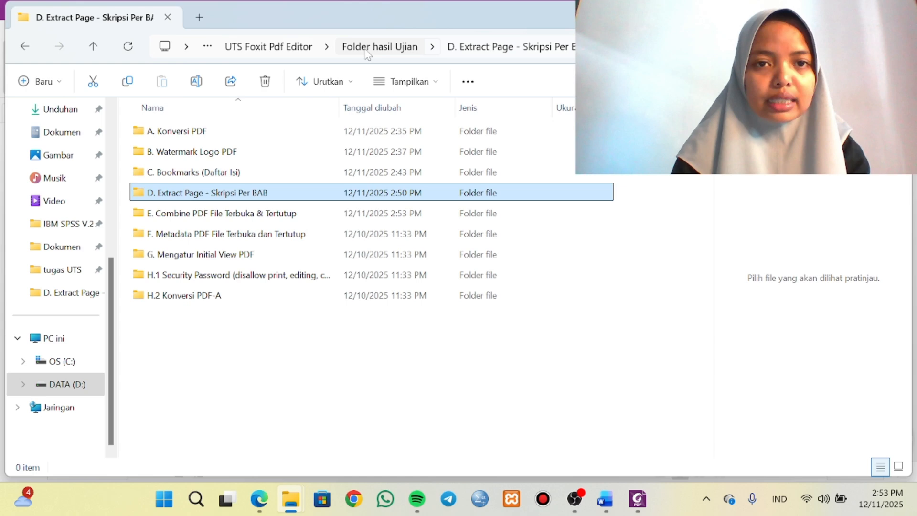
double_click(266, 215)
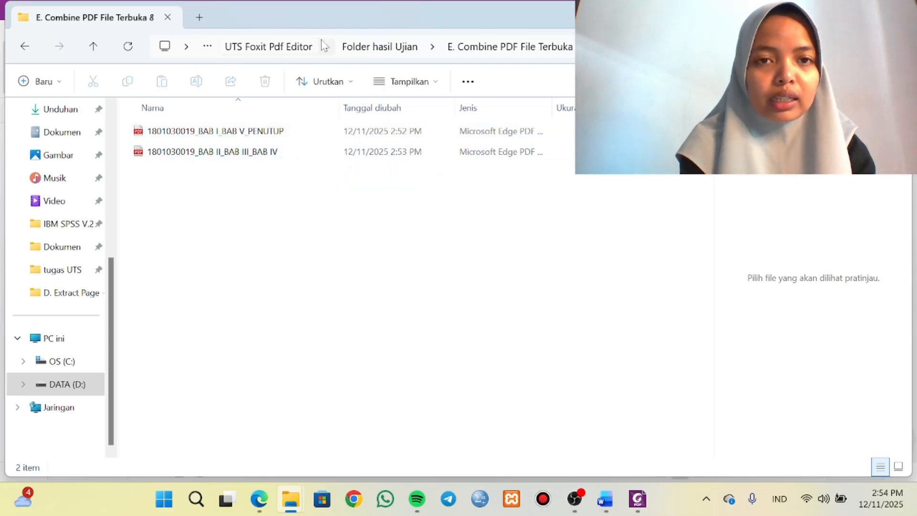
In the UTS instructions PDF in Edge, highlight stage E about combining the open and closed file packages, and view the remaining stages.
mouse_move(258, 499)
click(296, 411)
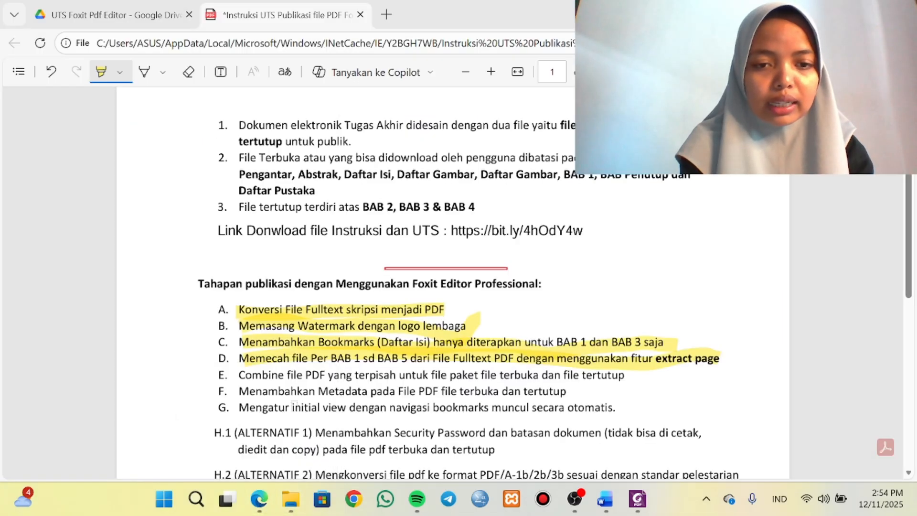
drag(242, 375, 633, 374)
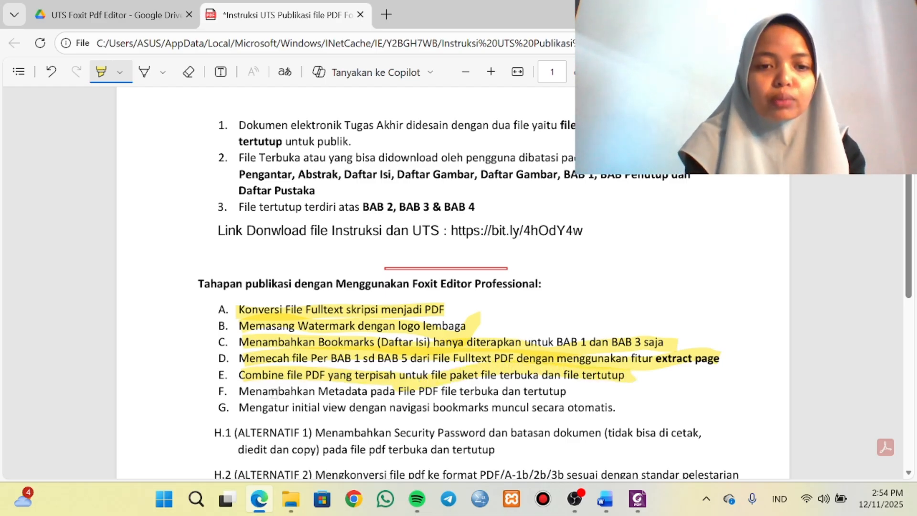
scroll(255, 387, down, 2)
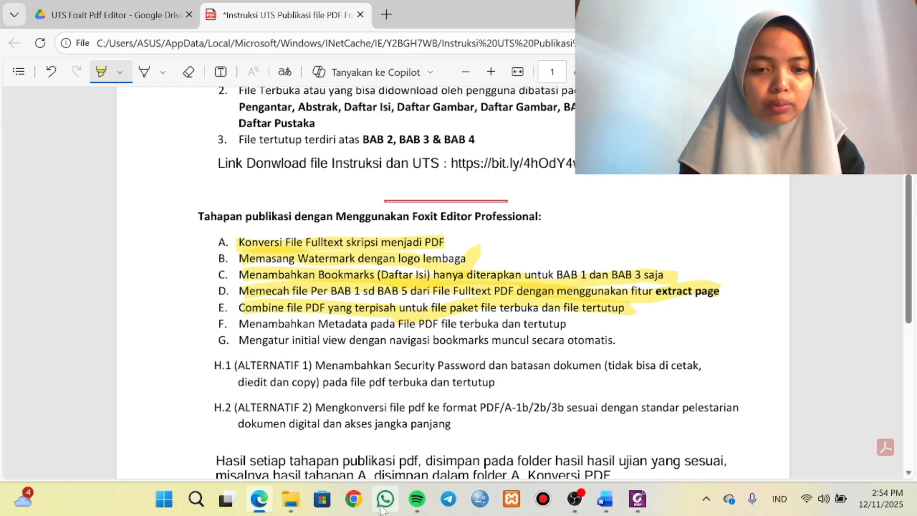
Copy both combined PDFs from the E. Combine folder into F. Metadata PDF File Terbuka dan Tertutup.
mouse_move(279, 503)
mouse_move(303, 442)
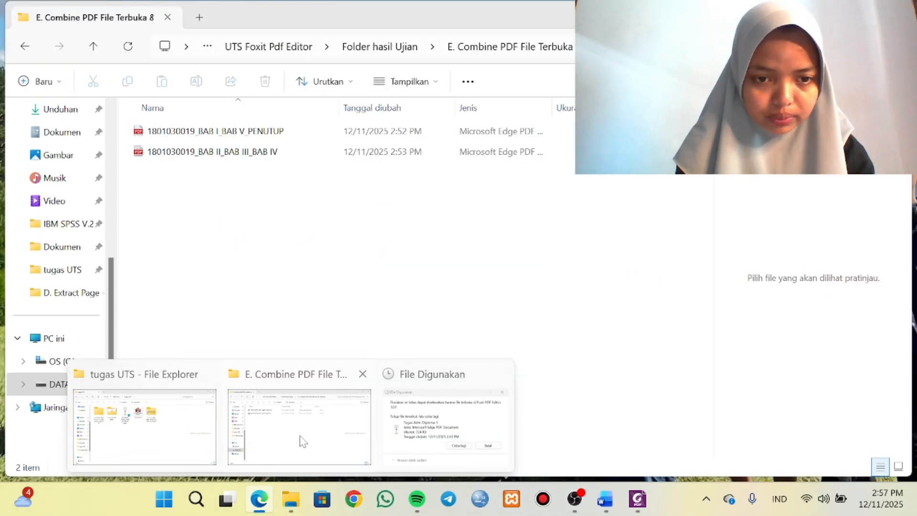
click(302, 442)
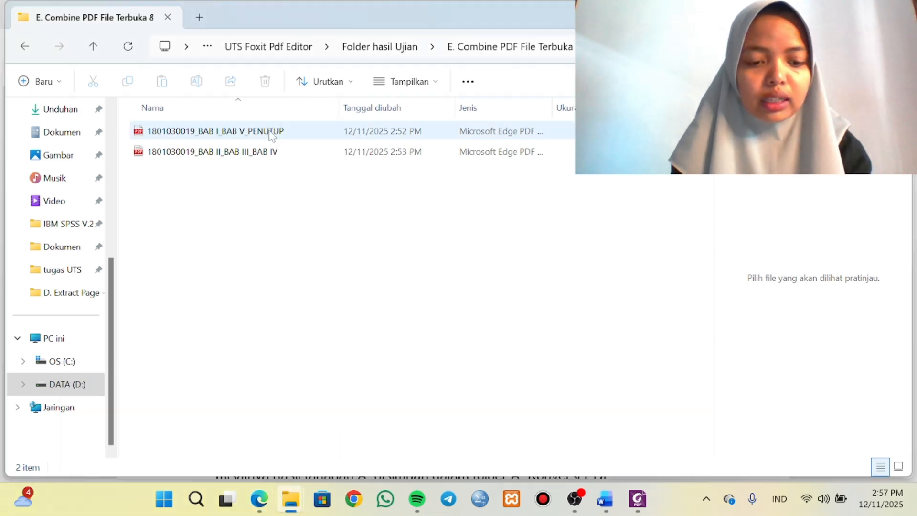
key(ctrl+a)
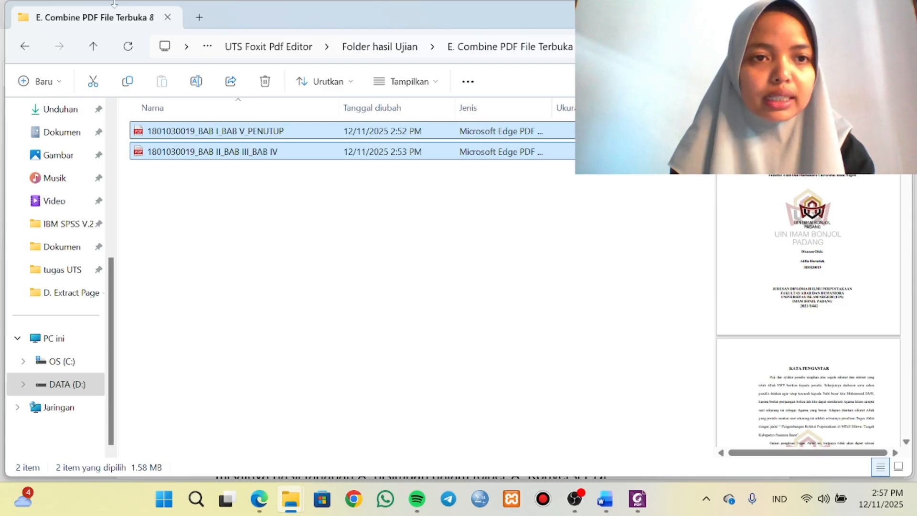
click(128, 81)
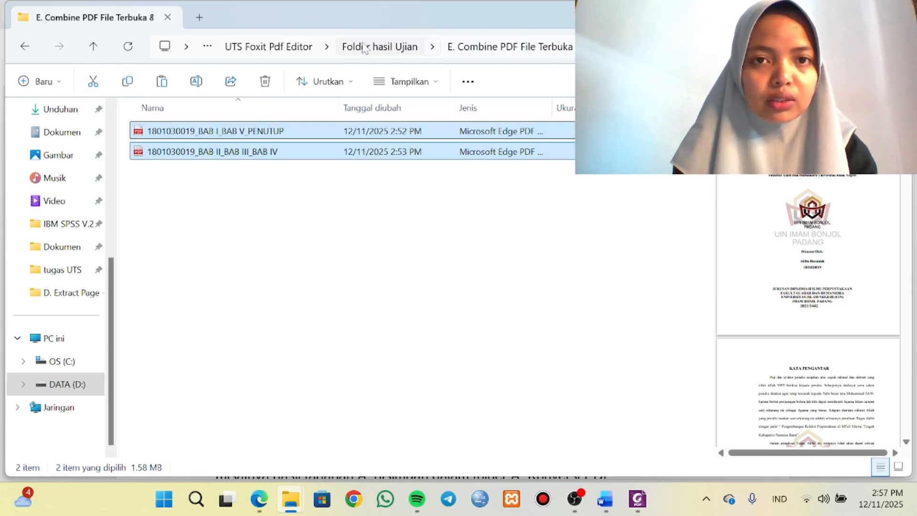
click(380, 47)
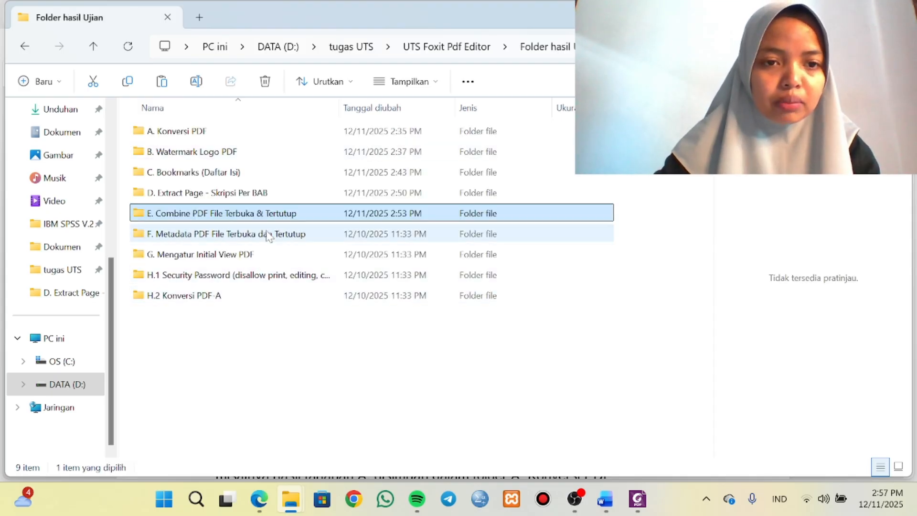
double_click(268, 235)
key(ctrl+v)
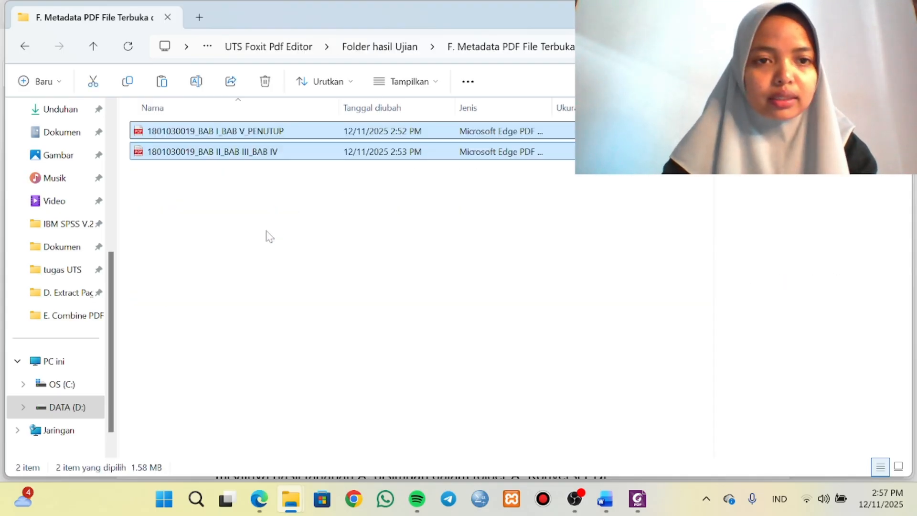
Open the BAB I_BAB V_PENUTUP PDF from the F. Metadata folder in Foxit PDF Editor.
click(227, 136)
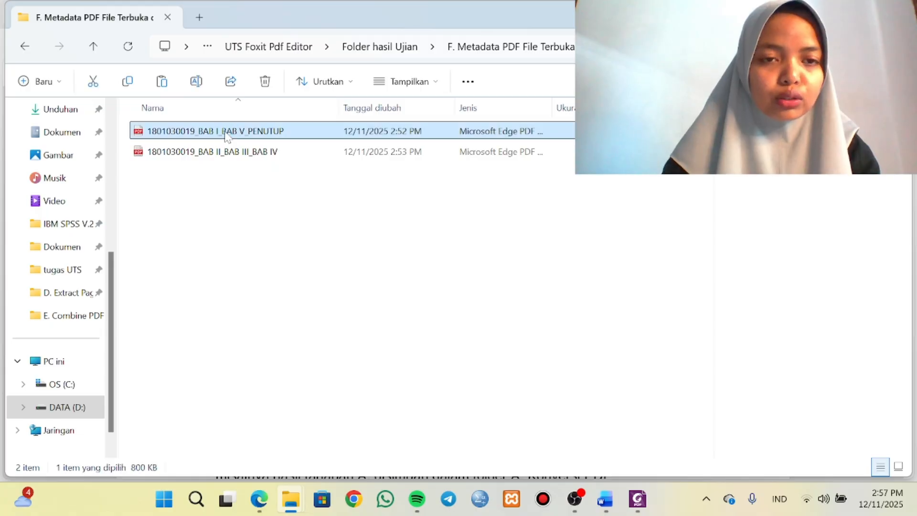
right_click(227, 136)
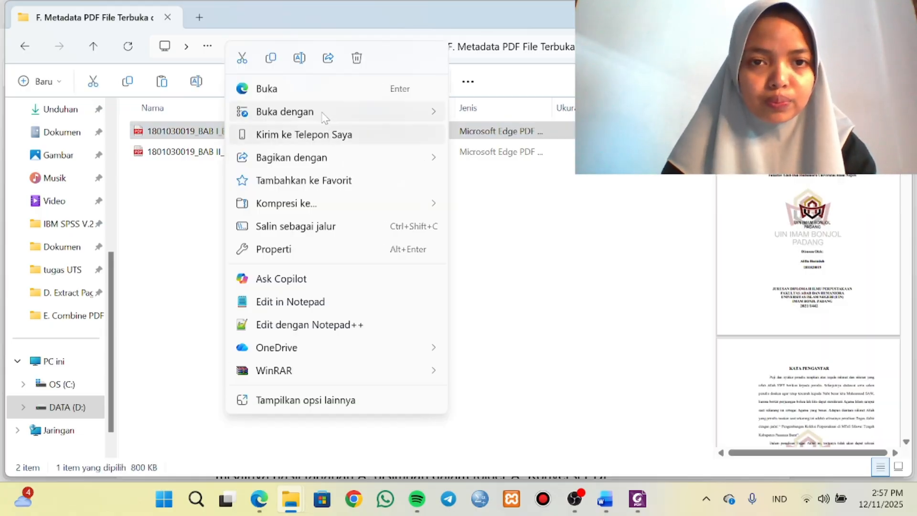
mouse_move(322, 117)
click(478, 139)
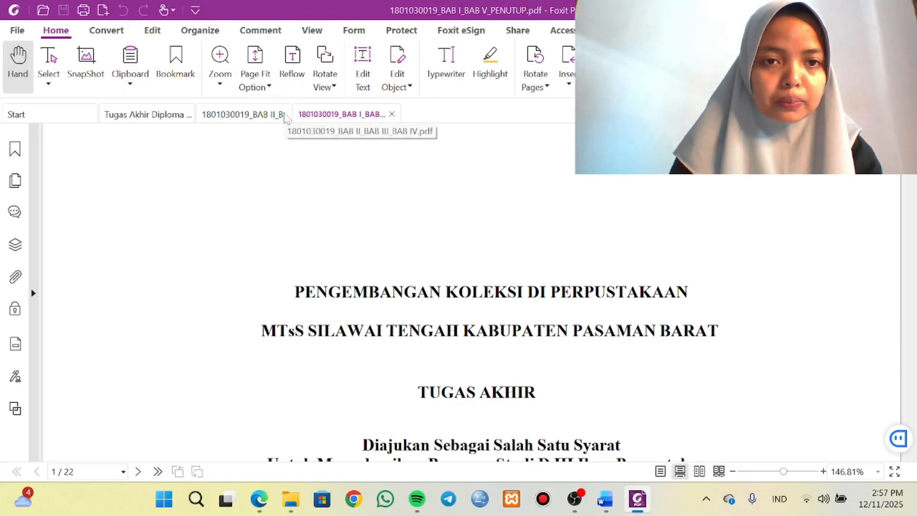
Close the BAB II_BAB III_BAB IV and Tugas Akhir Diploma 3 documents, keeping only the BAB I_BAB V_PENUTUP PDF open.
click(287, 118)
click(295, 114)
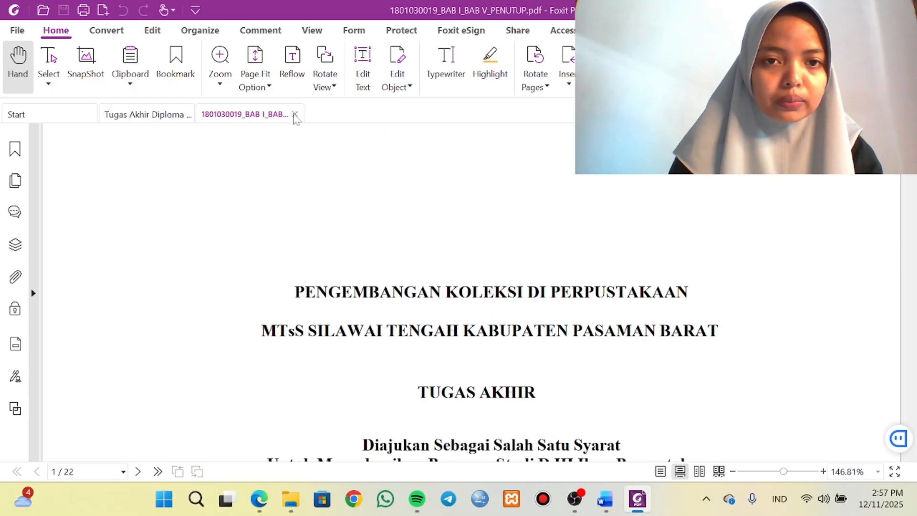
click(174, 120)
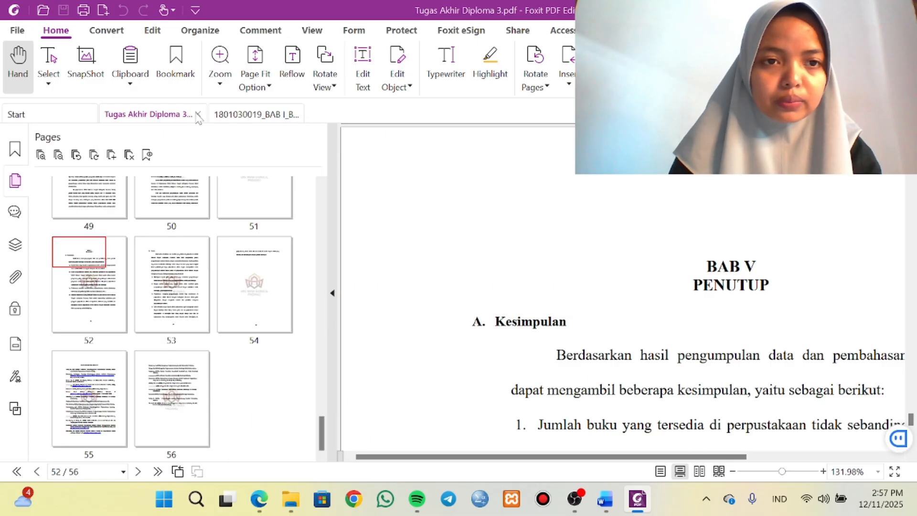
click(198, 115)
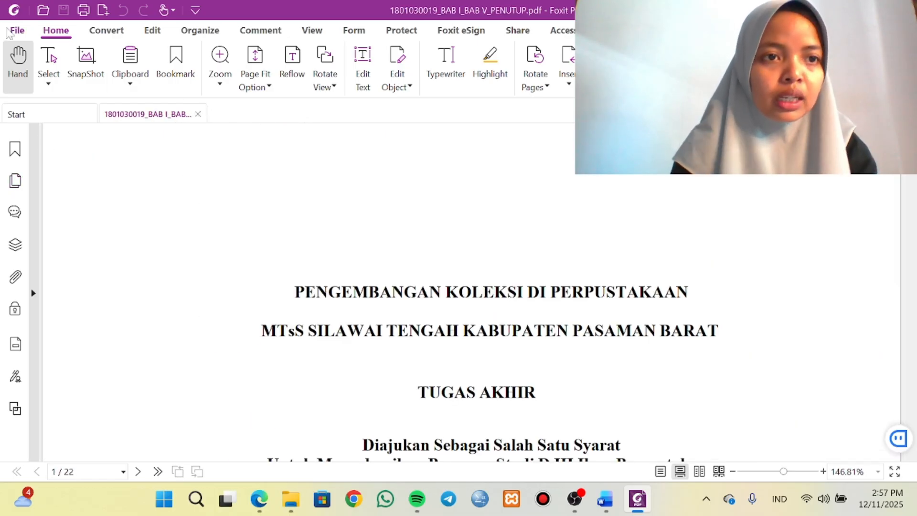
Copy the title "PENGEMBANGAN KOLEKSI DI PERPUSTAKAAN MTsS SILAWAI TENGAH KABUPATEN PASAMAN BARAT" from the Word thesis cover into the PDF's Title property.
click(17, 32)
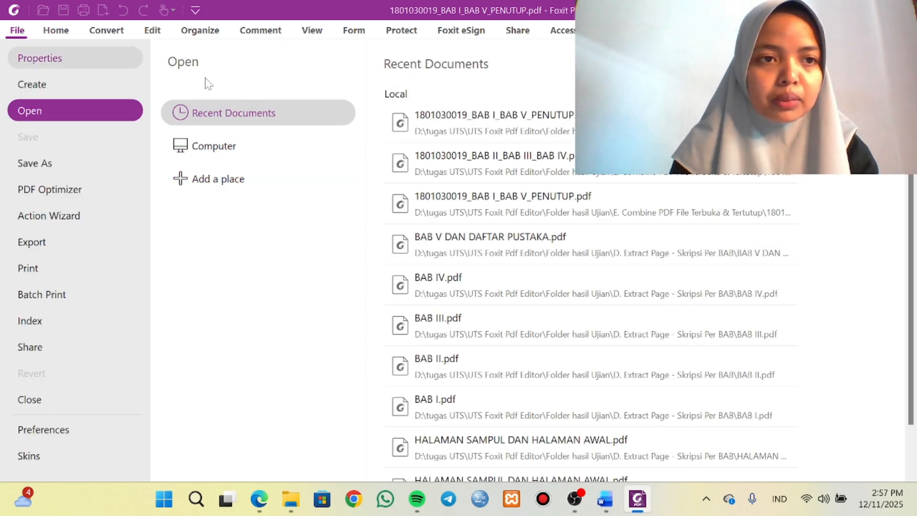
click(92, 57)
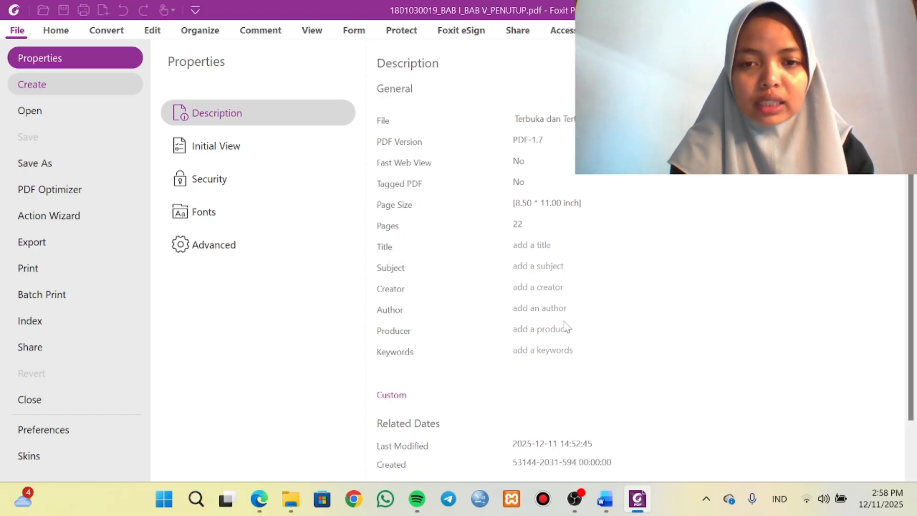
mouse_move(606, 498)
click(592, 386)
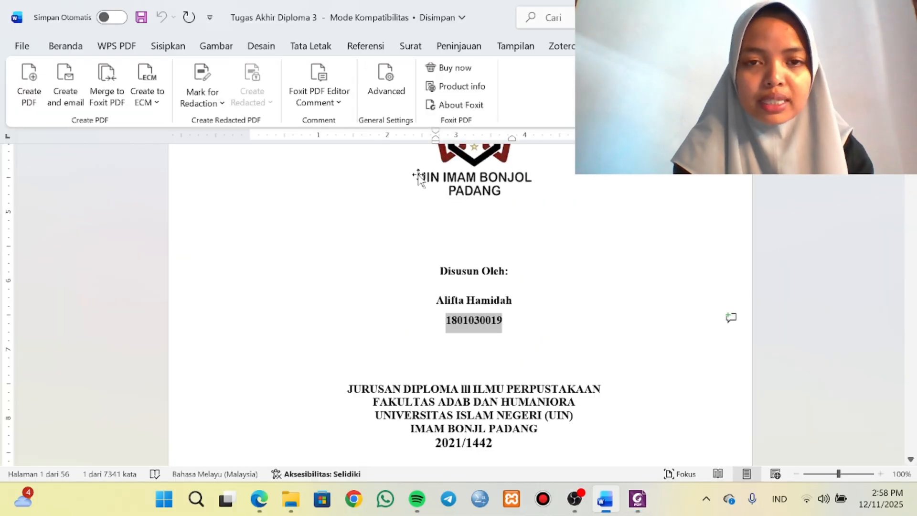
scroll(418, 178, up, 8)
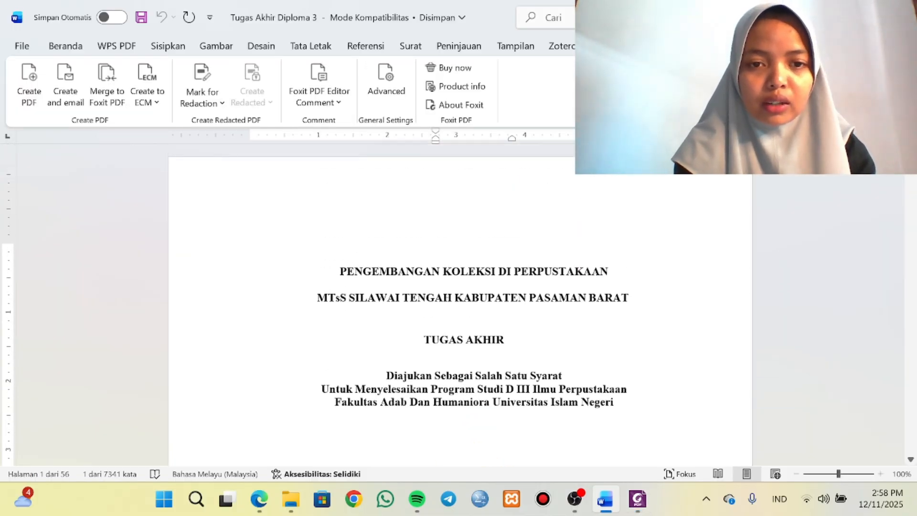
drag(340, 271, 637, 298)
key(ctrl+c)
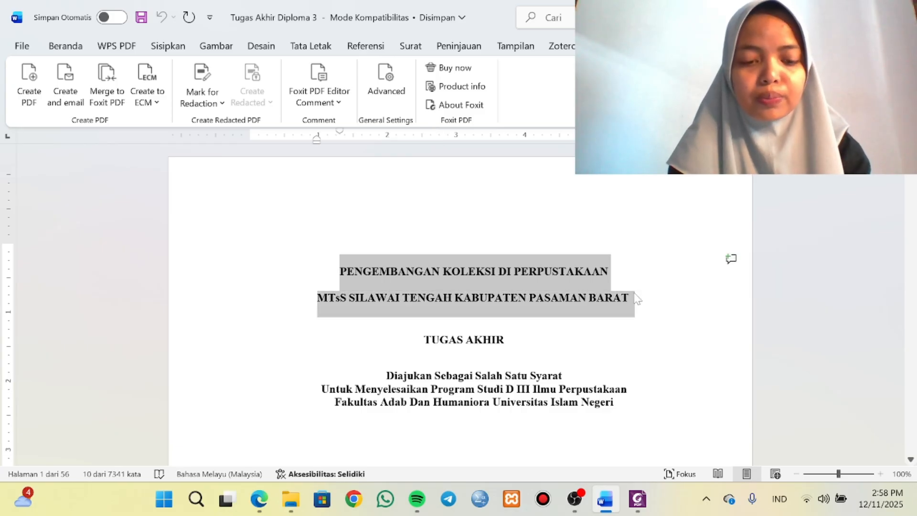
click(637, 499)
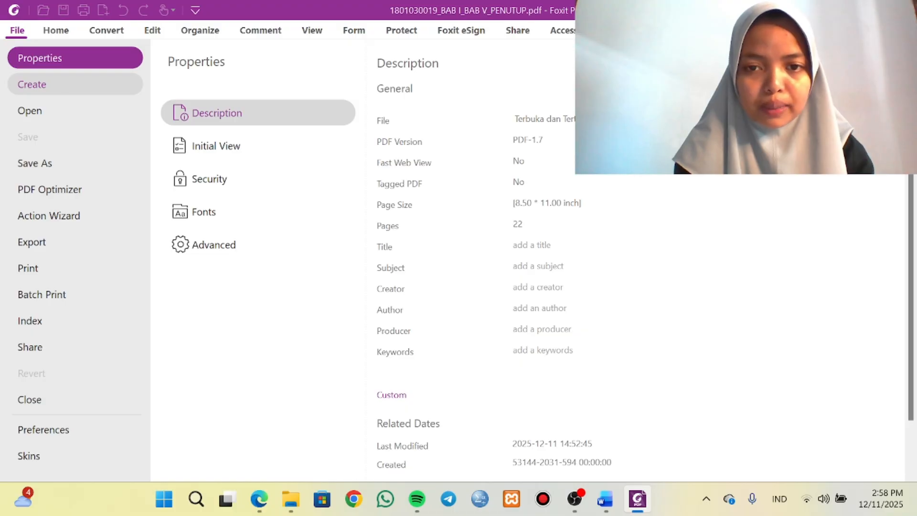
key(ctrl+v)
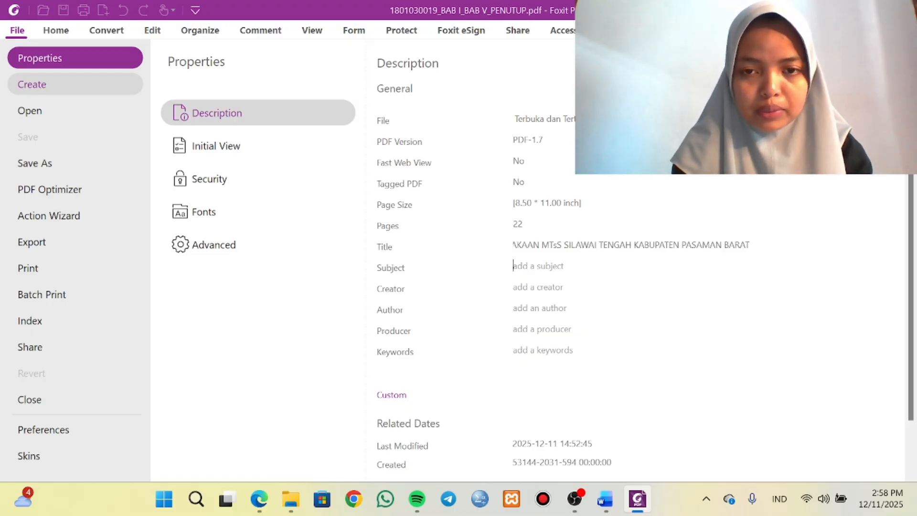
Set the PDF's Subject property to "ILMU PERPUSTAKAAN; SKIRPSI".
text(ILM)
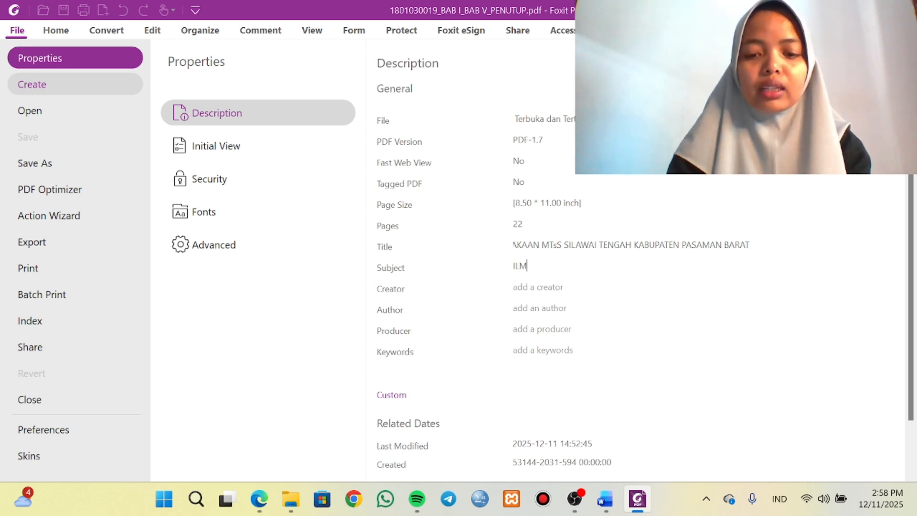
text(U PERPUSTAKAAN;)
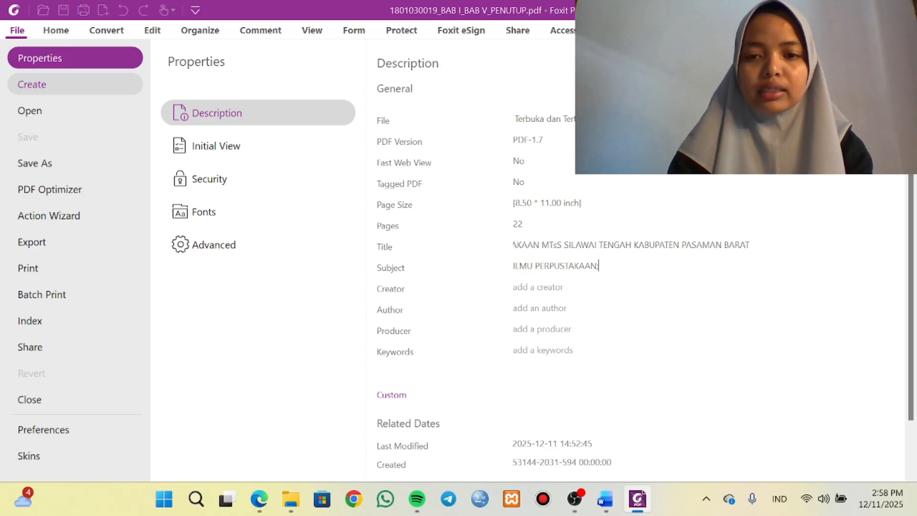
text( SKIRPSI)
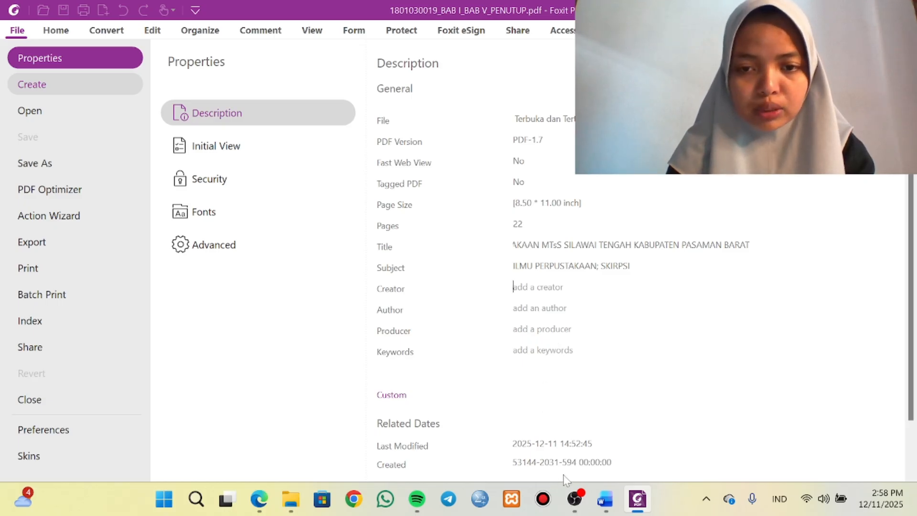
Set the PDF's Creator property to "MICROSOFT OFFICE WORD".
text(MIC)
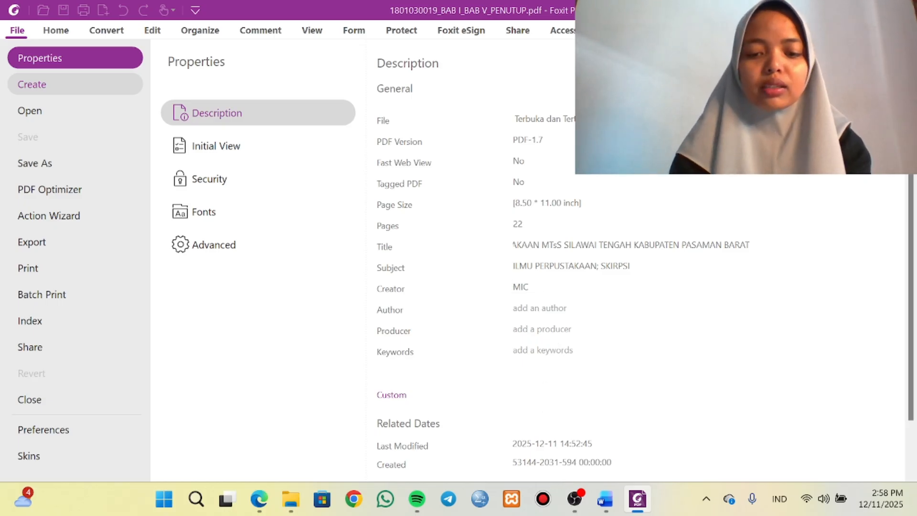
text(ROSIFT)
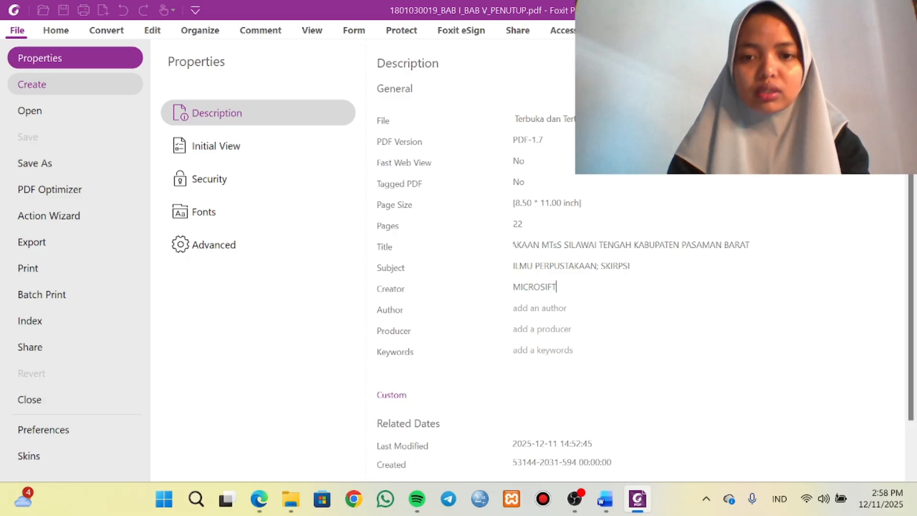
key(BackSpace)
key(BackSpace)
key(BackSpace)
text(OFT)
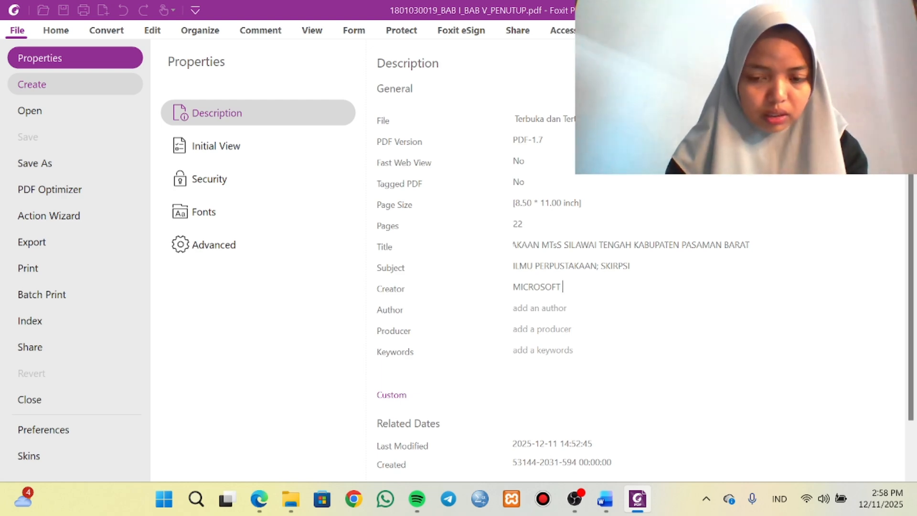
text(OFFI)
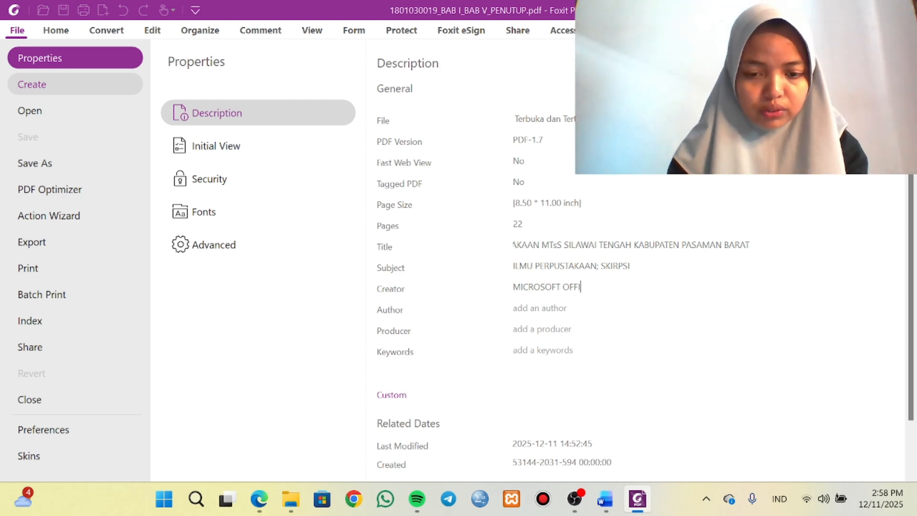
text(CE WOR)
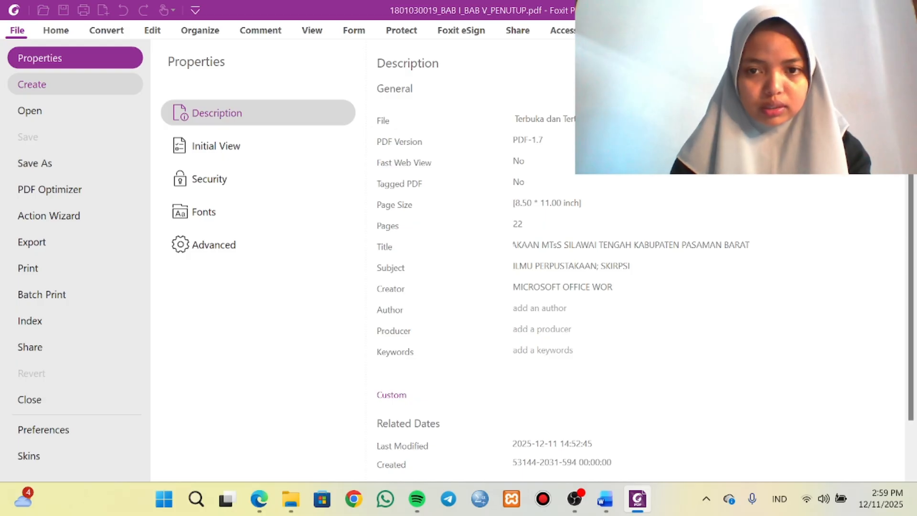
text(D)
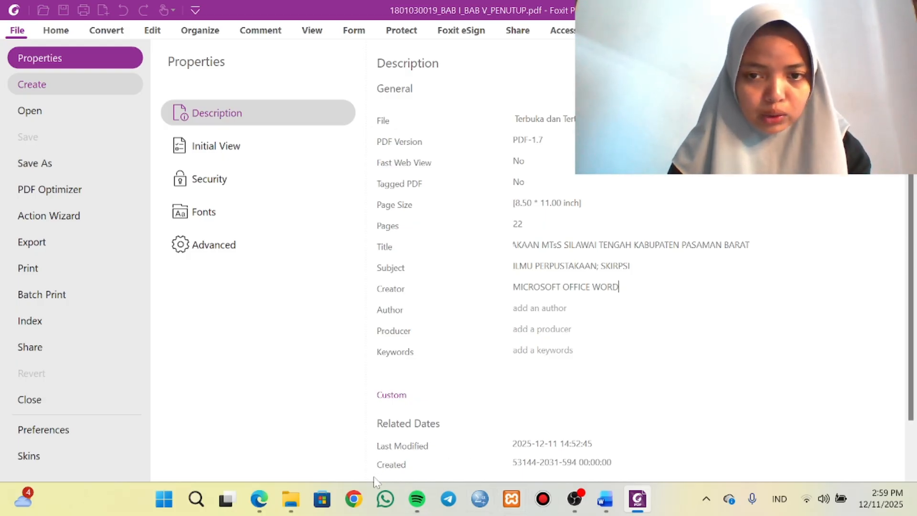
Copy the author's full name from the thesis cover in Word into the Author property of the PDF in Foxit PDF Editor.
click(605, 497)
scroll(459, 287, down, 5)
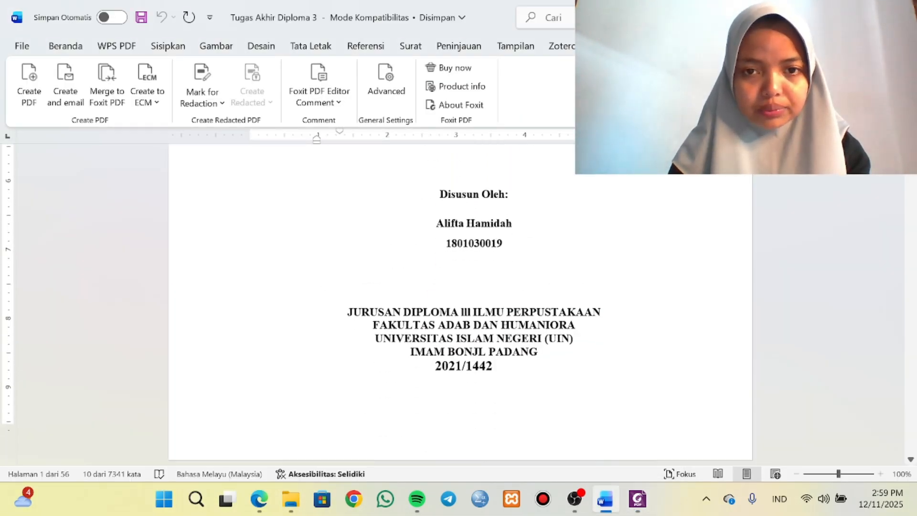
scroll(458, 286, down, 1)
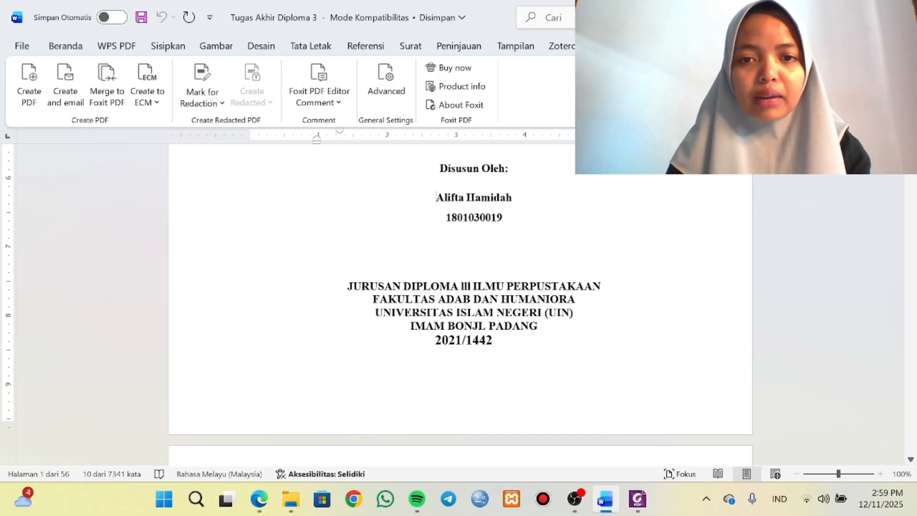
drag(437, 198, 513, 197)
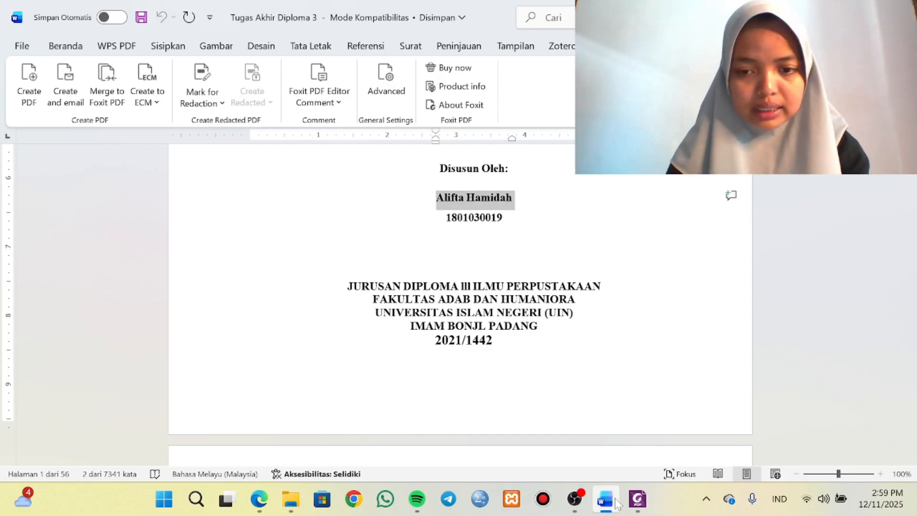
click(638, 498)
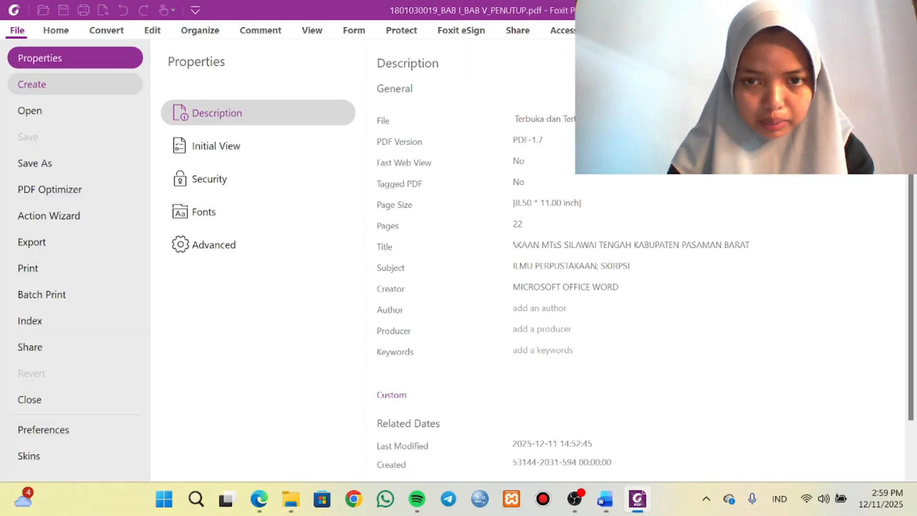
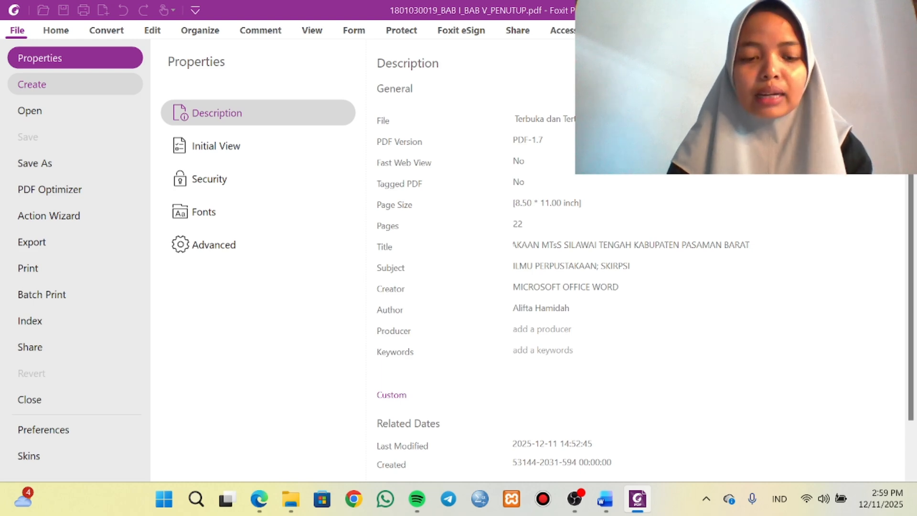
Set the PDF's Producer property to "FOXIT PDF EDITOR".
click(515, 329)
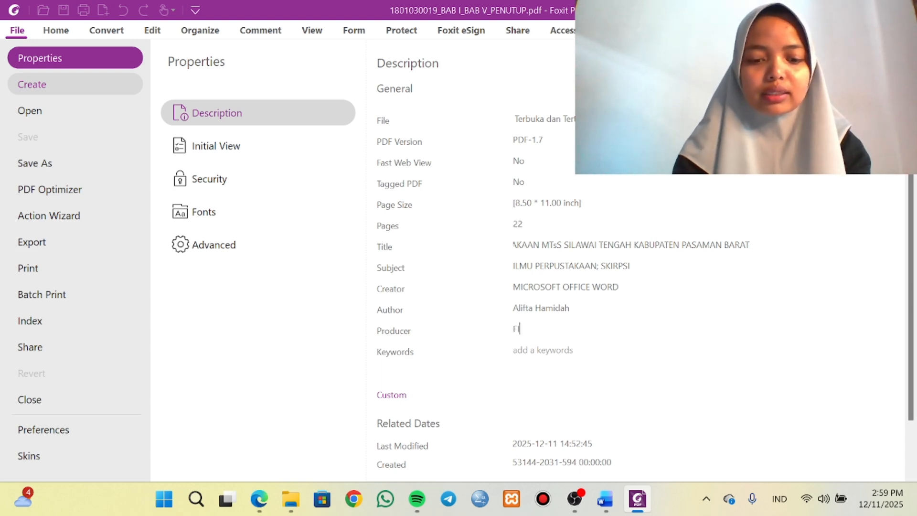
text(FOX)
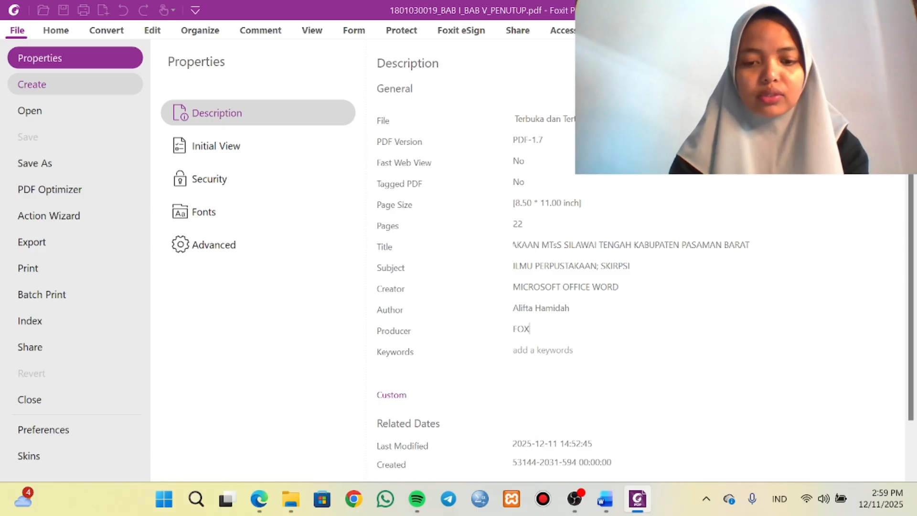
text(IT )
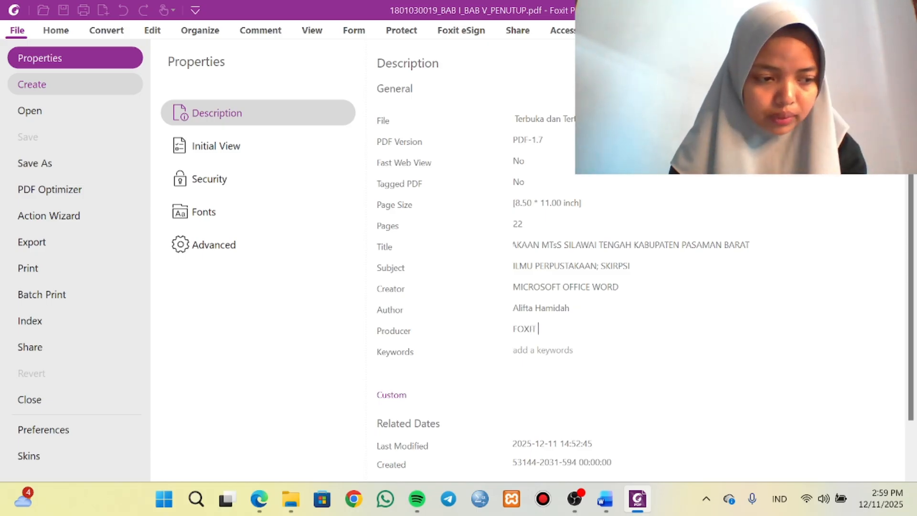
text(PDF)
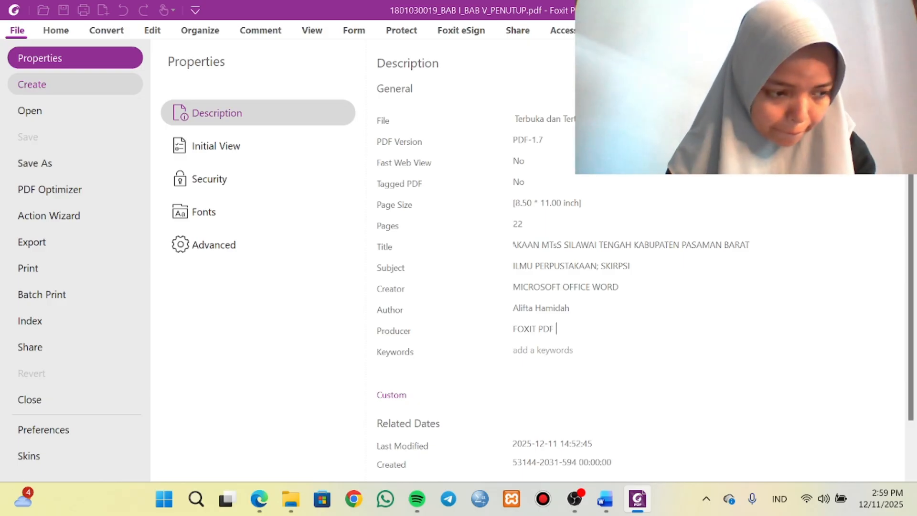
text( EDI)
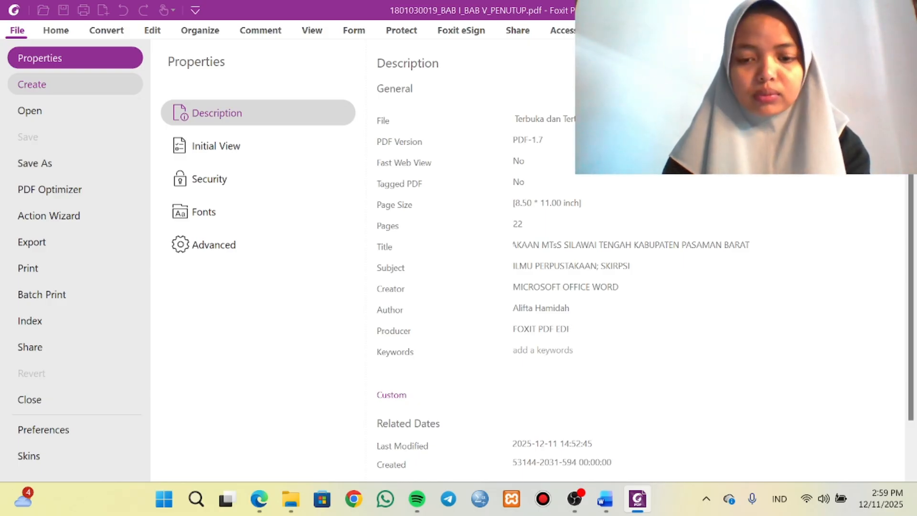
text(TOR)
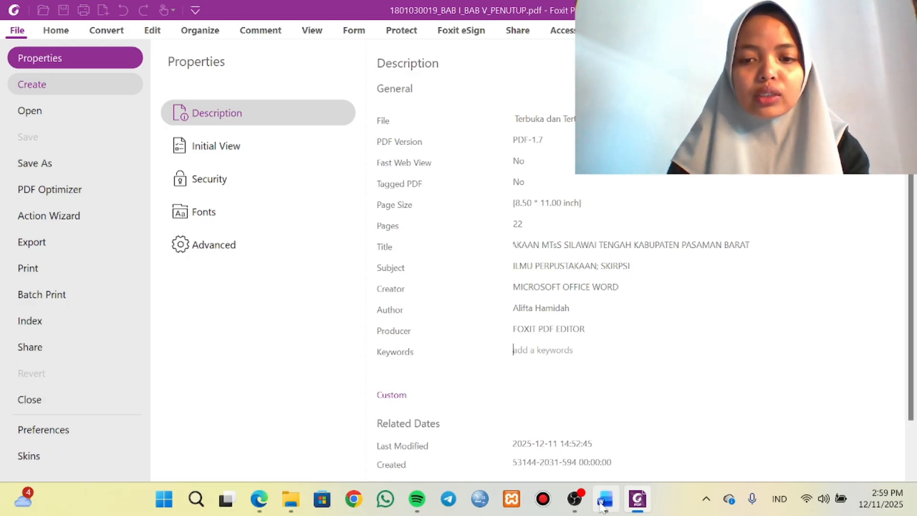
Copy the keywords "pengembangan, koleksi, perpustakaan" from the abstract in Word into the Keywords property of the PDF in Foxit PDF Editor.
click(604, 498)
scroll(460, 296, down, 20)
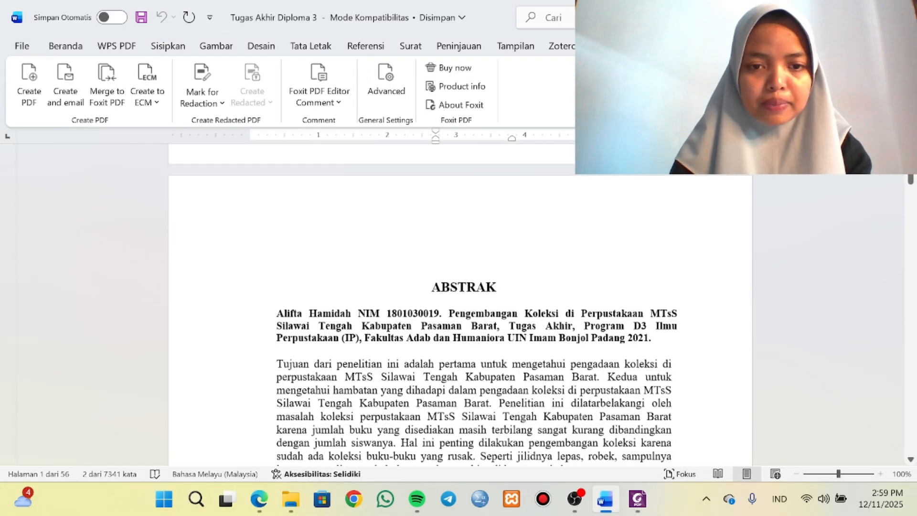
scroll(461, 296, up, 5)
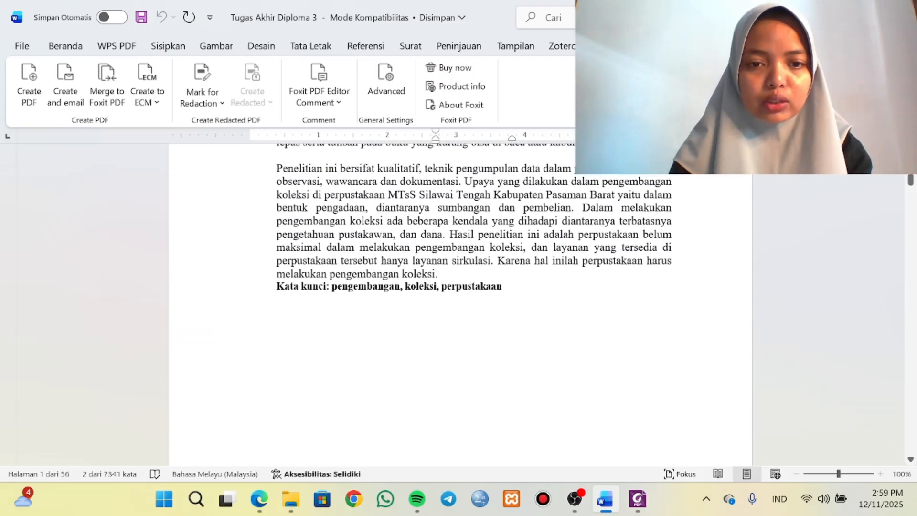
drag(332, 286, 510, 291)
key(ctrl+c)
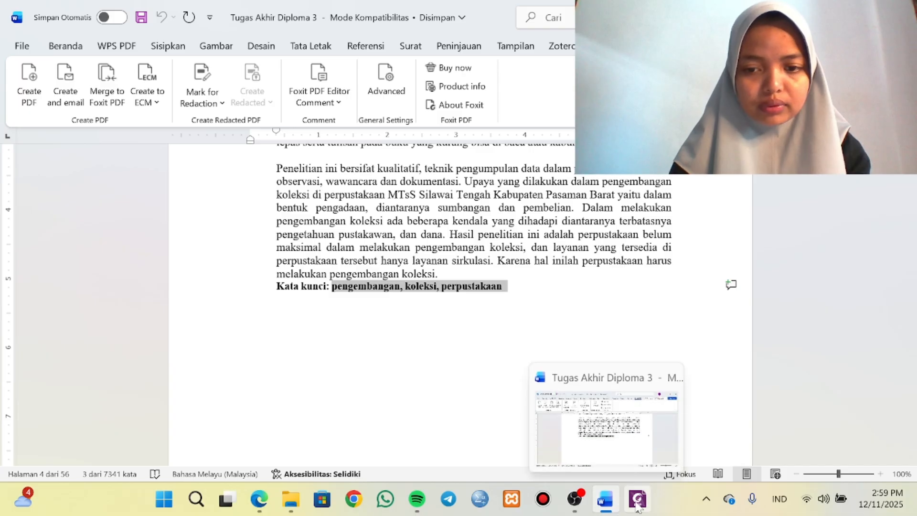
click(585, 393)
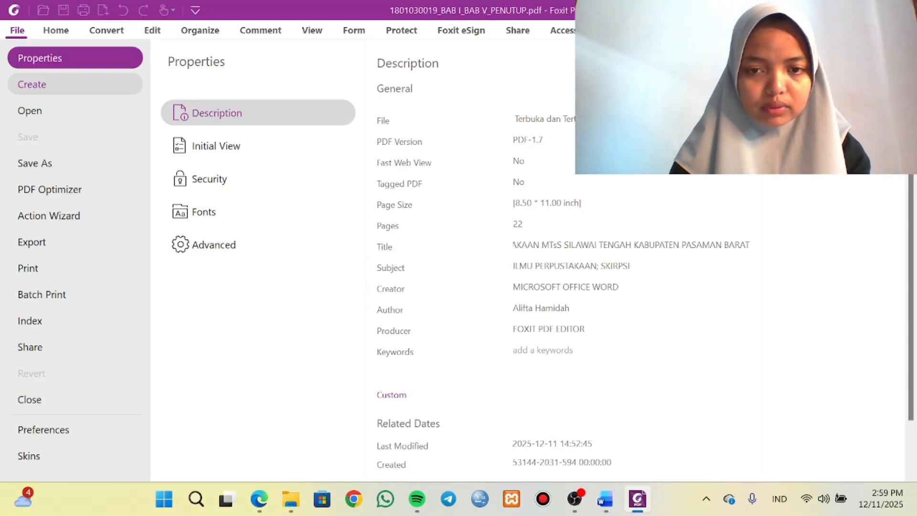
key(ctrl+v)
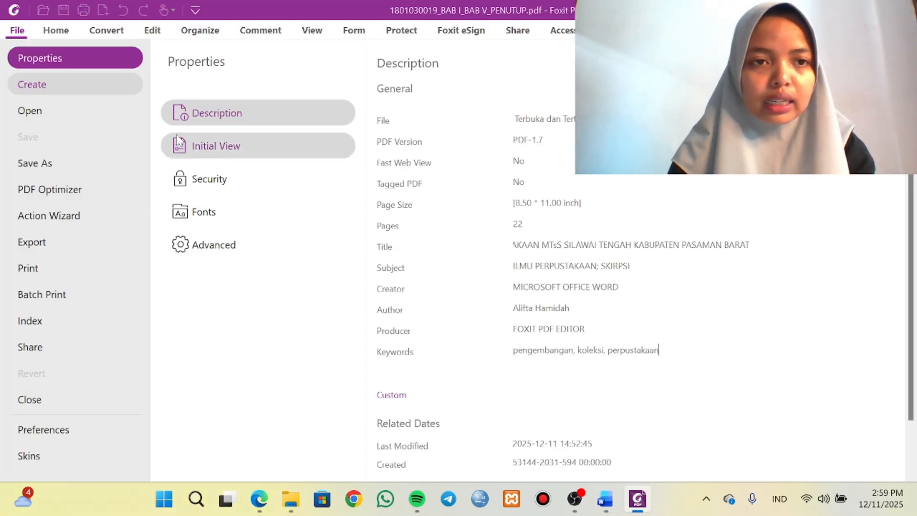
Return to the document view and save the BAB I_BAB V_PENUTUP PDF with its new metadata.
click(48, 29)
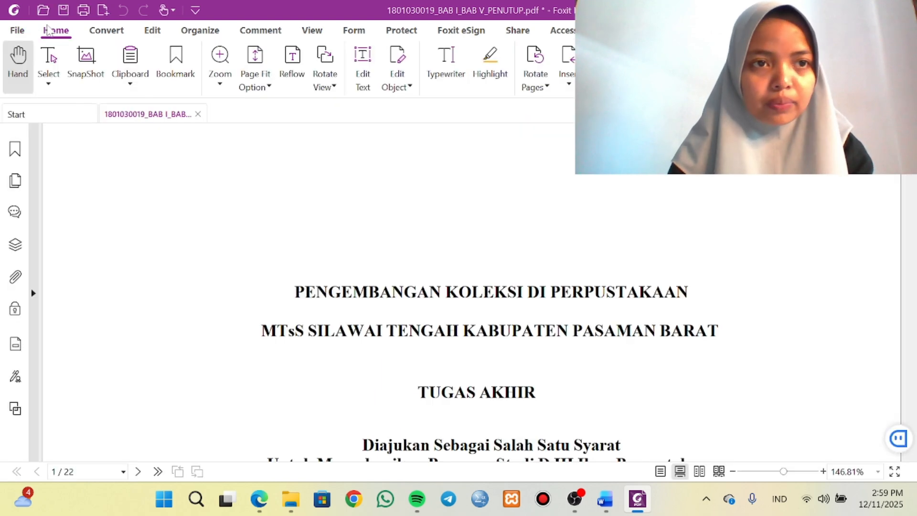
click(62, 12)
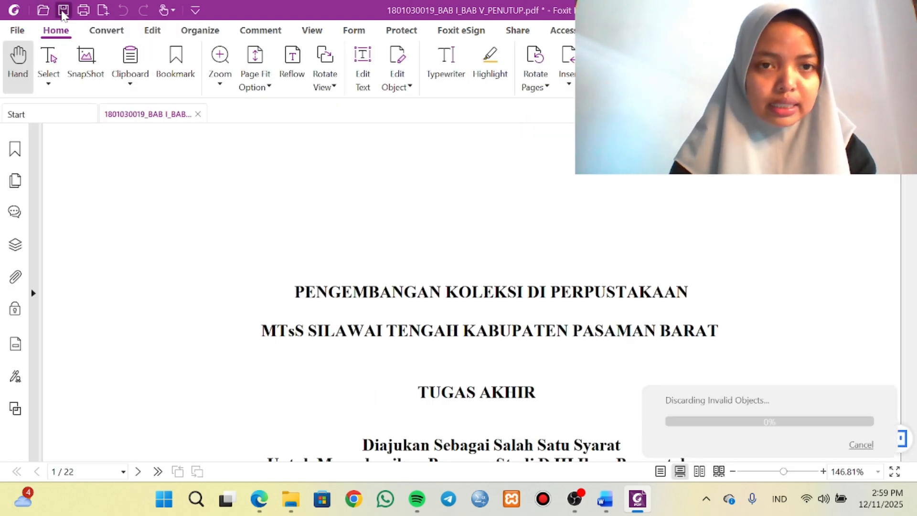
scroll(382, 353, down, 3)
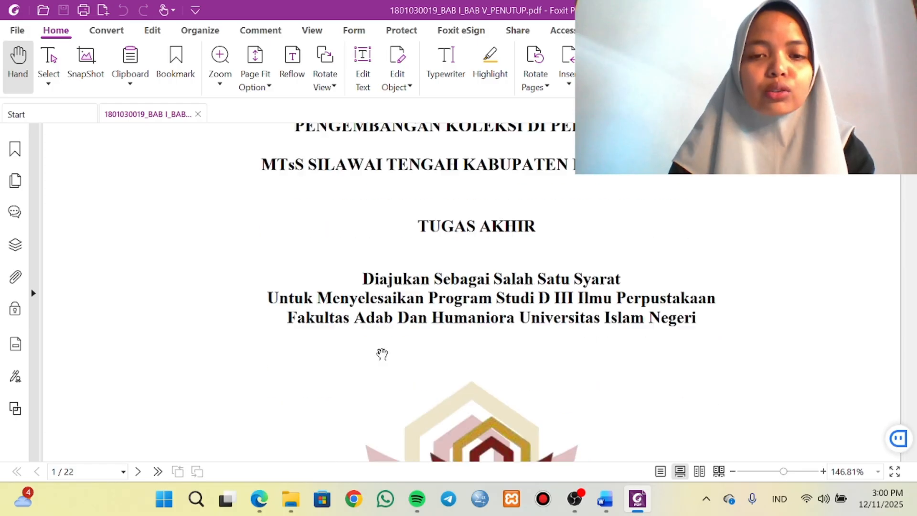
Open the BAB II_BAB III_BAB IV PDF from the F. Metadata PDF File folder in File Explorer with Foxit PDF Editor.
scroll(382, 354, up, 3)
scroll(382, 354, down, 3)
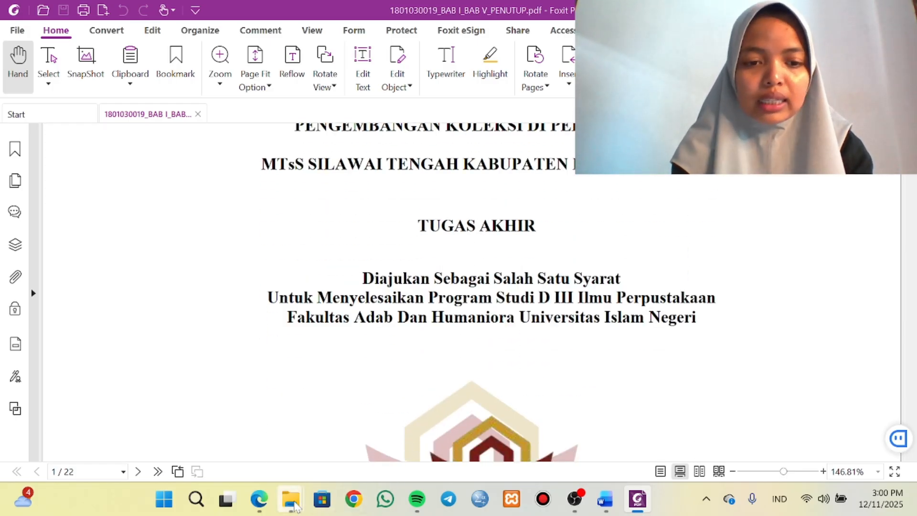
mouse_move(290, 498)
click(317, 428)
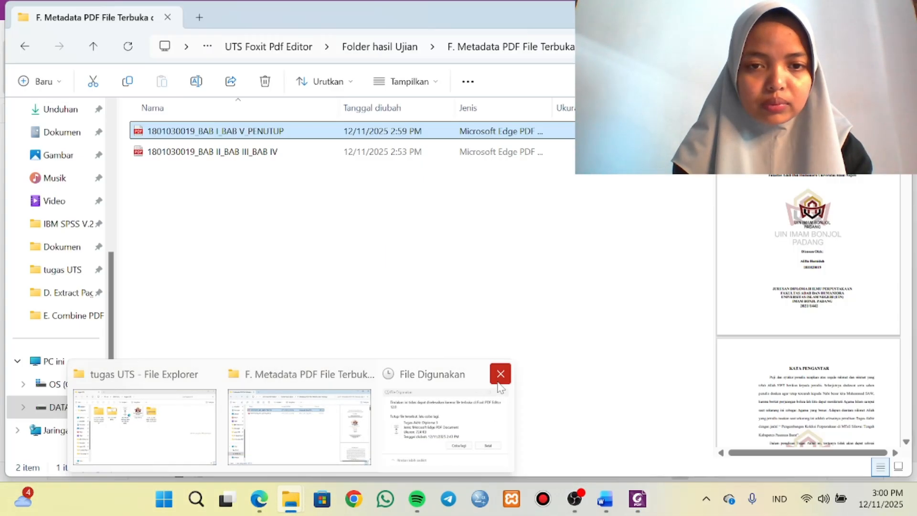
click(500, 374)
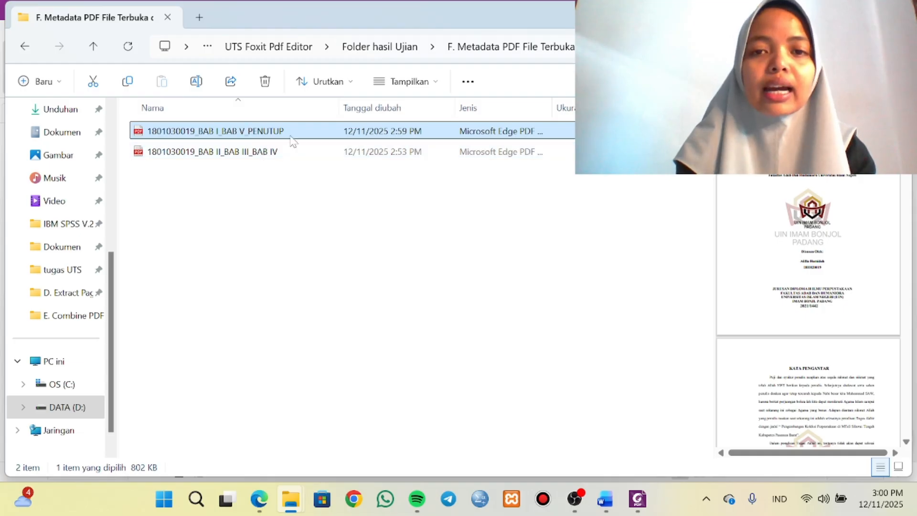
click(241, 153)
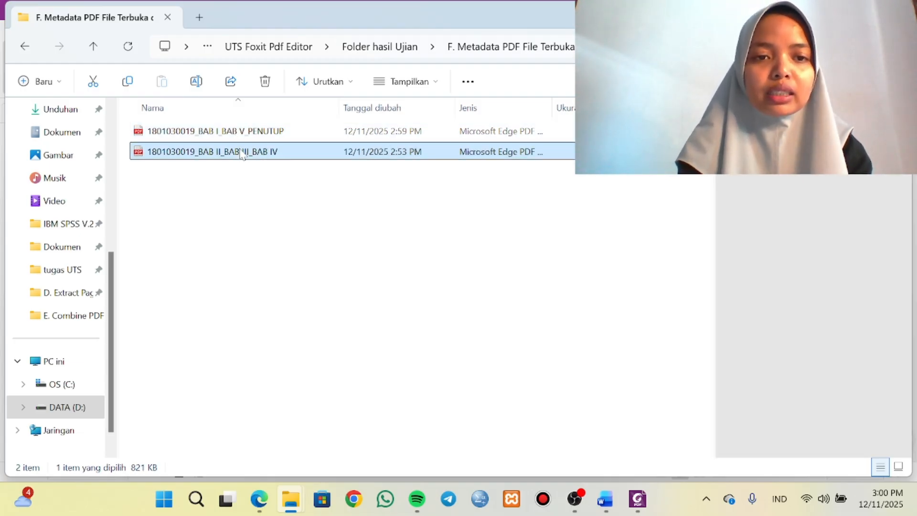
right_click(241, 153)
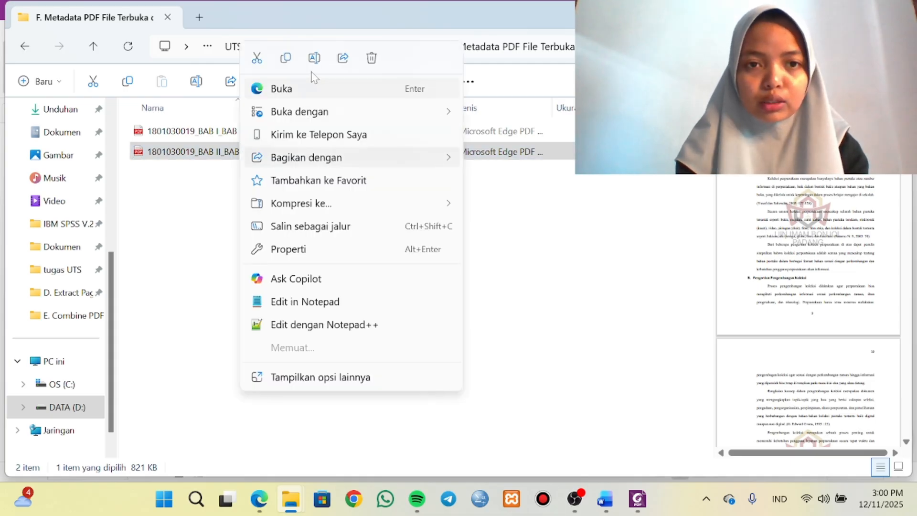
mouse_move(305, 114)
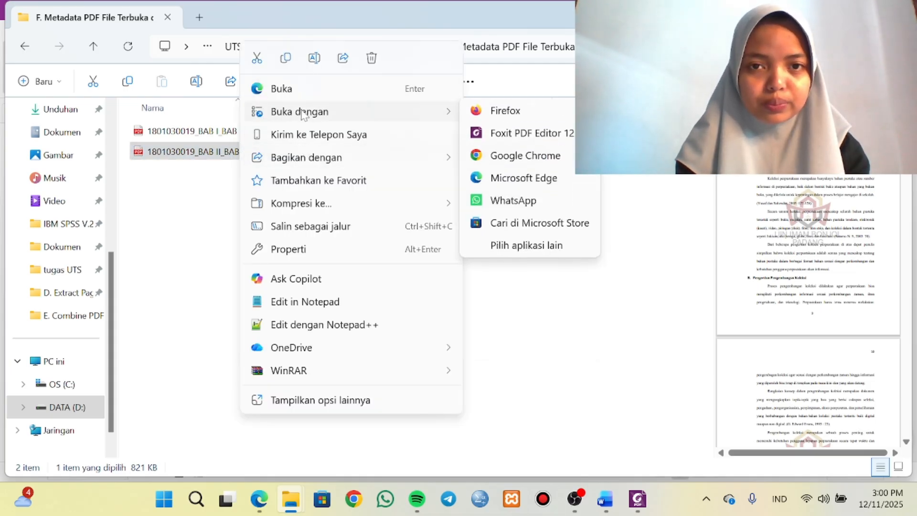
click(483, 137)
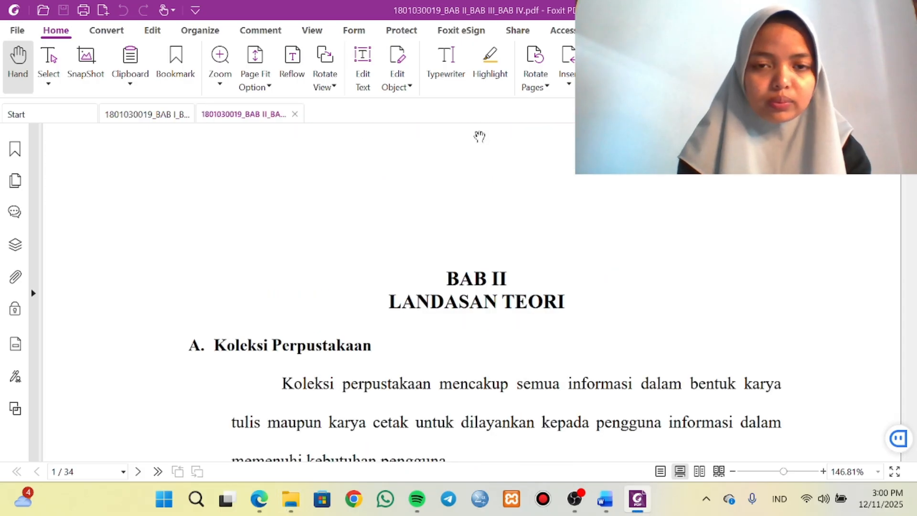
Copy the title "PENGEMBANGAN KOLEKSI DI PERPUSTAKAAN MTsS SILAWAI TENGAH KABUPATEN PASAMAN BARAT" from the thesis cover in Word into the PDF's Title property in Foxit PDF Editor.
scroll(291, 291, down, 5)
scroll(291, 292, up, 5)
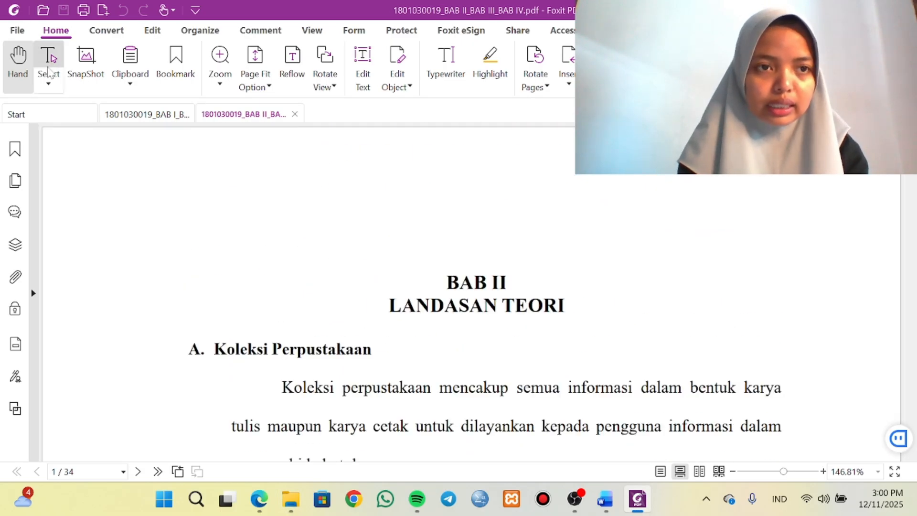
click(17, 31)
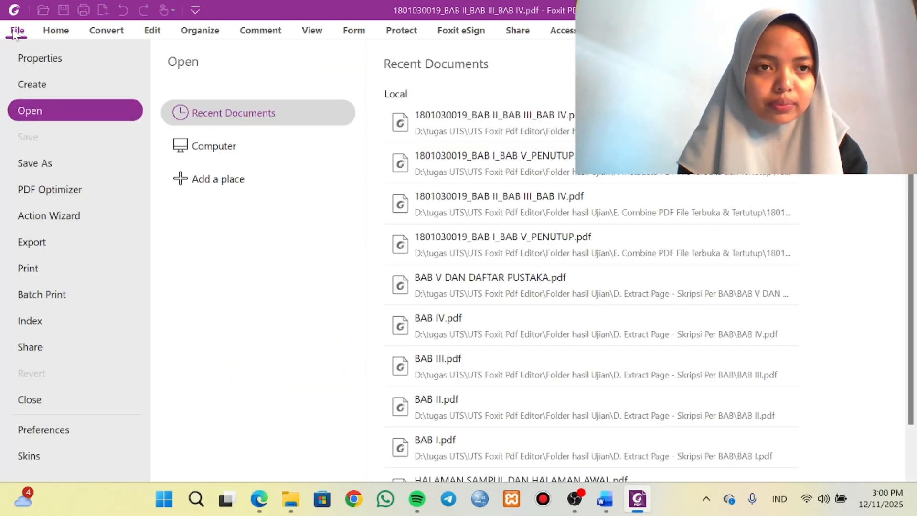
click(116, 55)
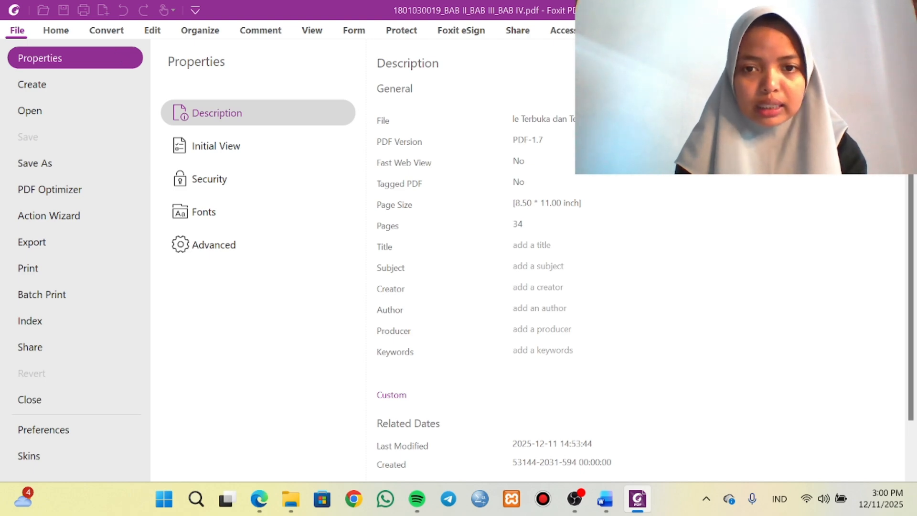
click(605, 499)
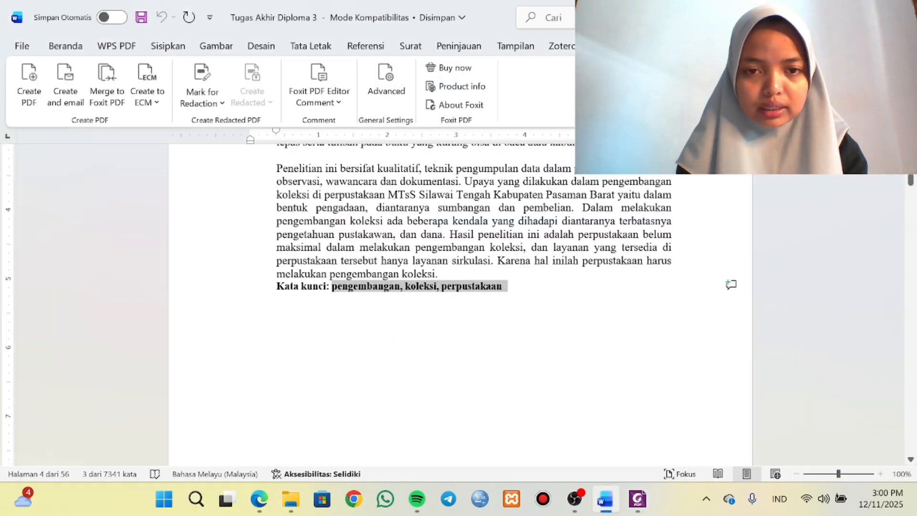
scroll(460, 306, up, 20)
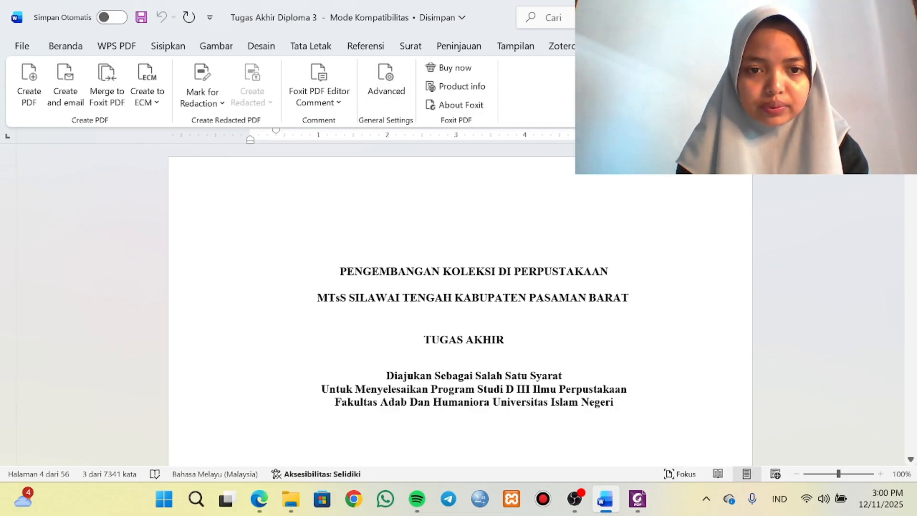
drag(338, 270, 651, 315)
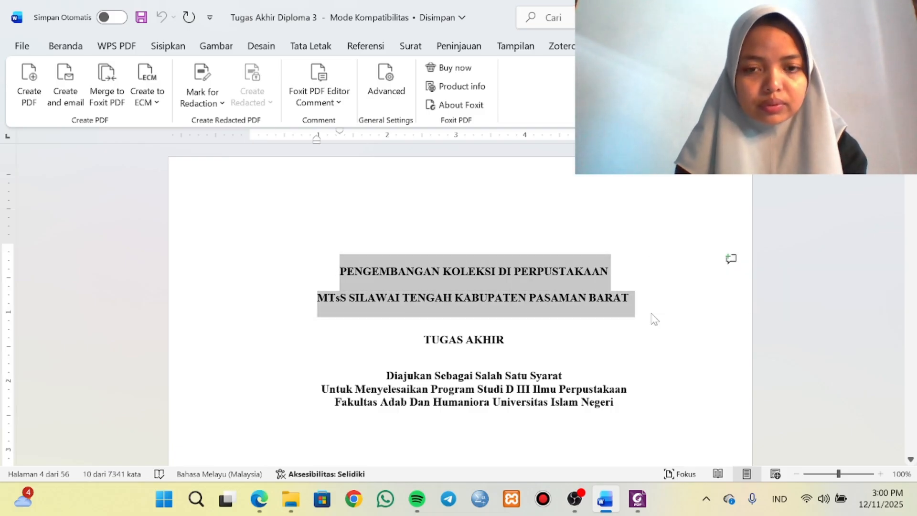
click(628, 442)
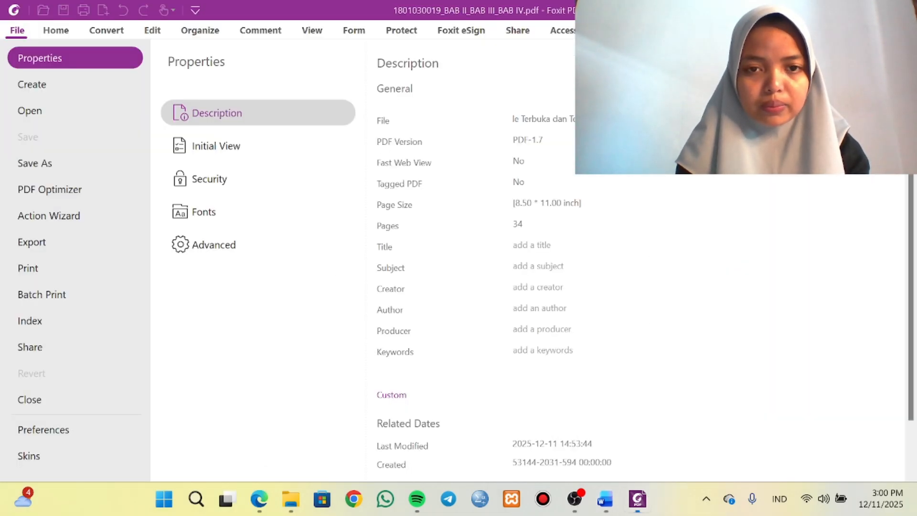
key(ctrl+v)
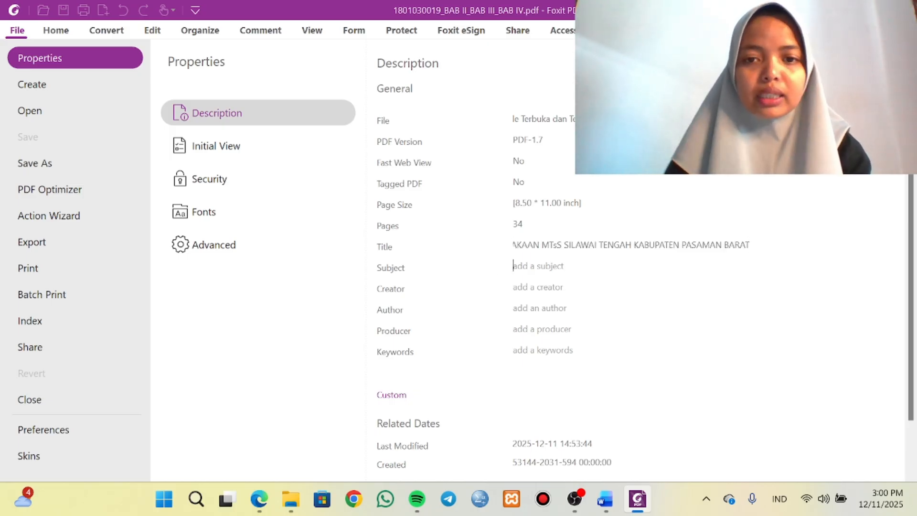
Set the Subject property of the BAB II_BAB III_BAB IV PDF to "ILMU PERPUSTAKAAN; SKRIPSI".
text(ILMU )
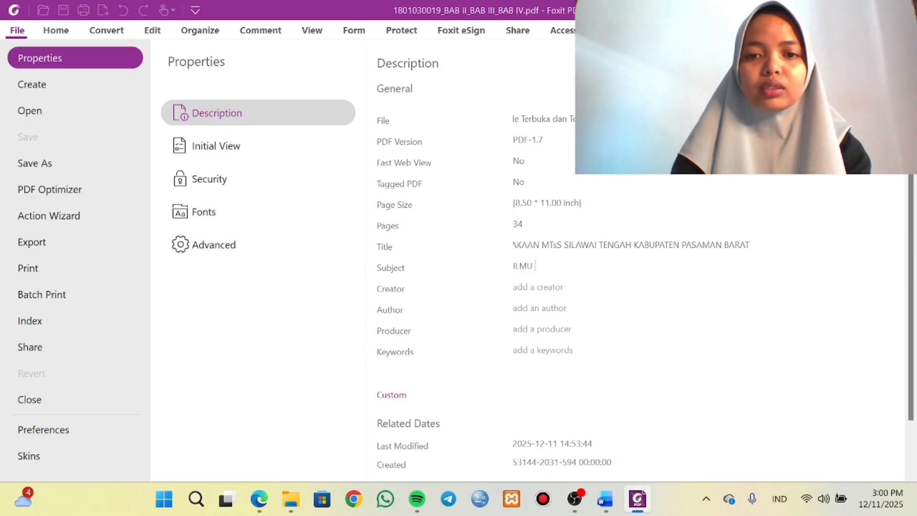
text(PERPUSTAKAAN;)
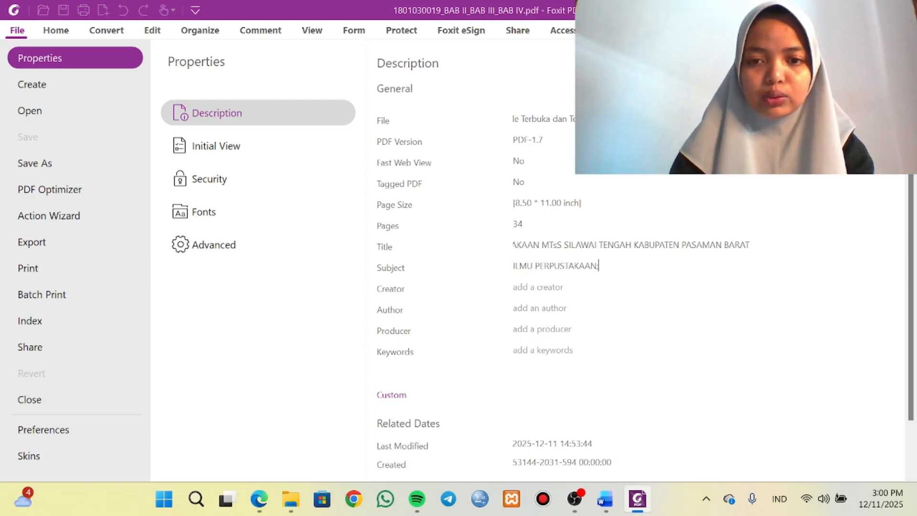
text( SKRIPSI)
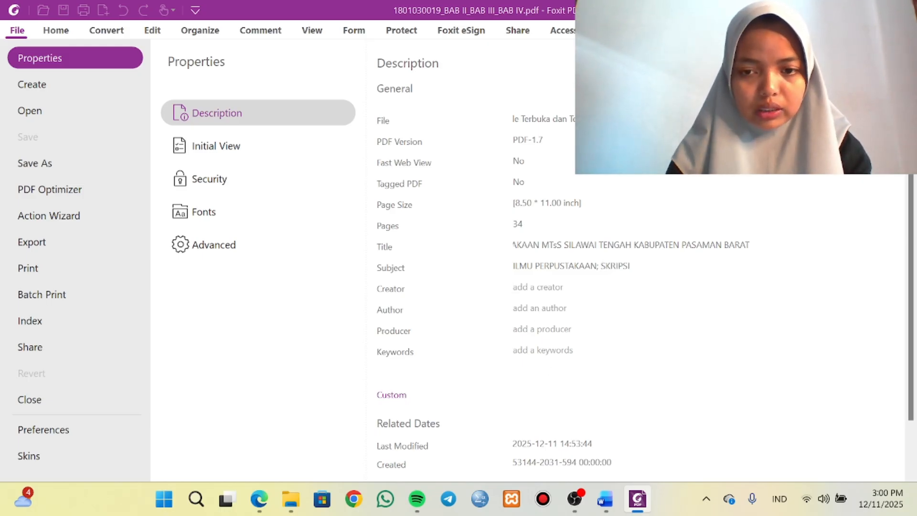
Set the Creator property of the BAB II_BAB III_BAB IV PDF to "MICROSOFT OFFICE WORD".
key(Tab)
text(MICF)
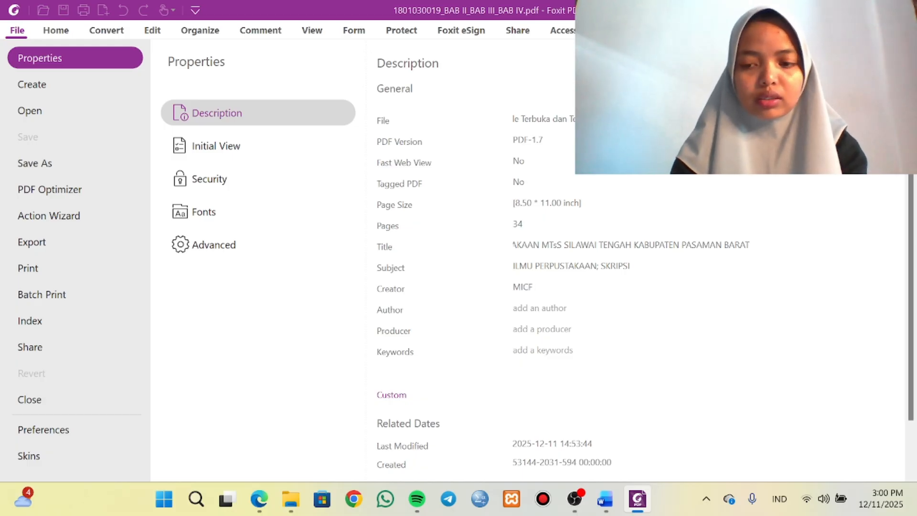
key(BackSpace)
text(KC)
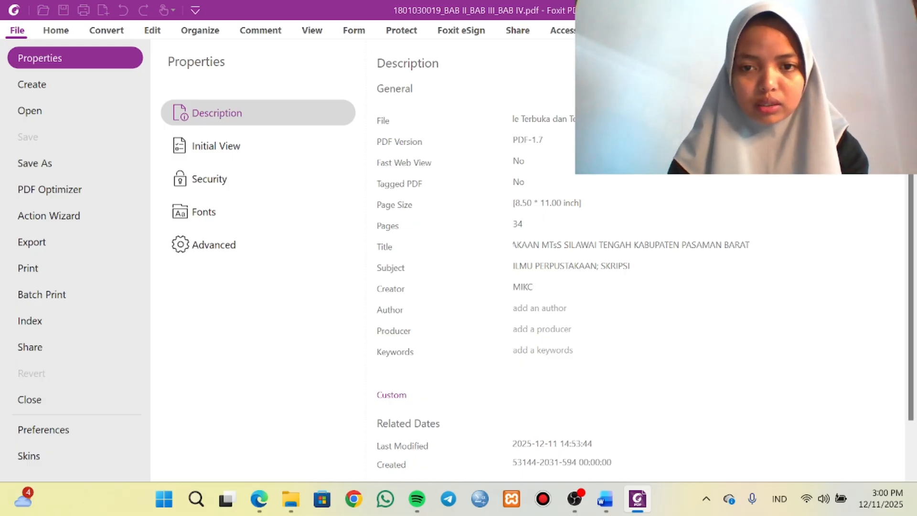
key(BackSpace)
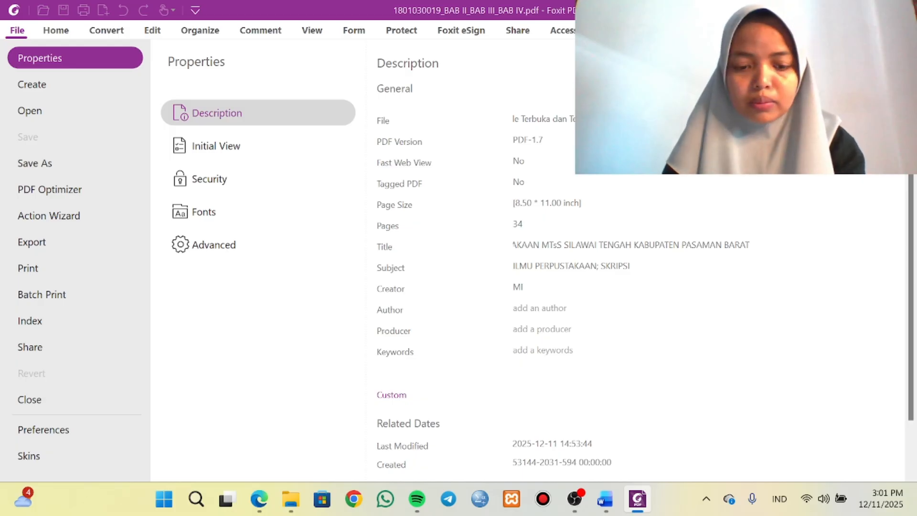
text(CRO)
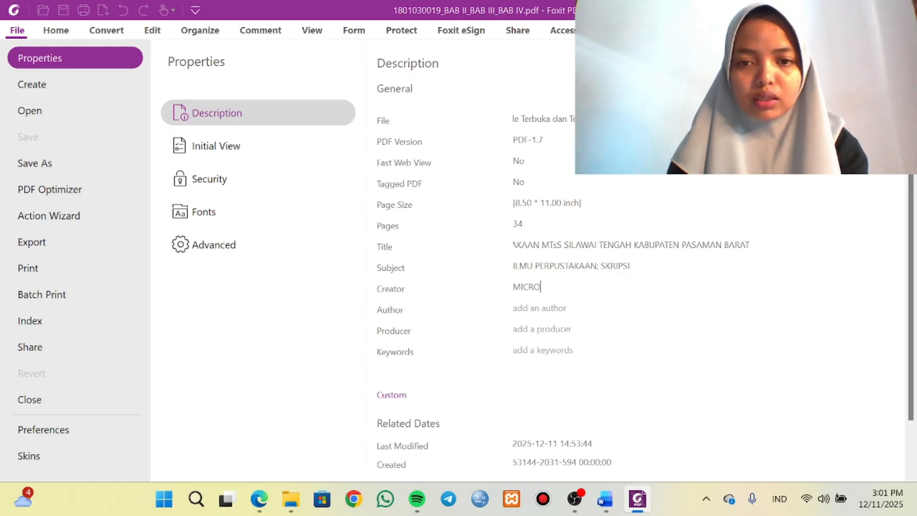
text(DSOFT )
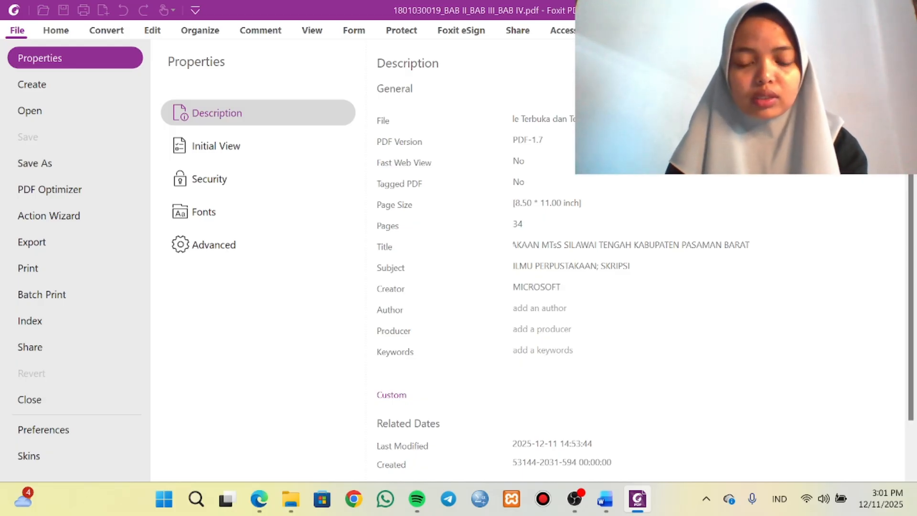
text(OFFIC)
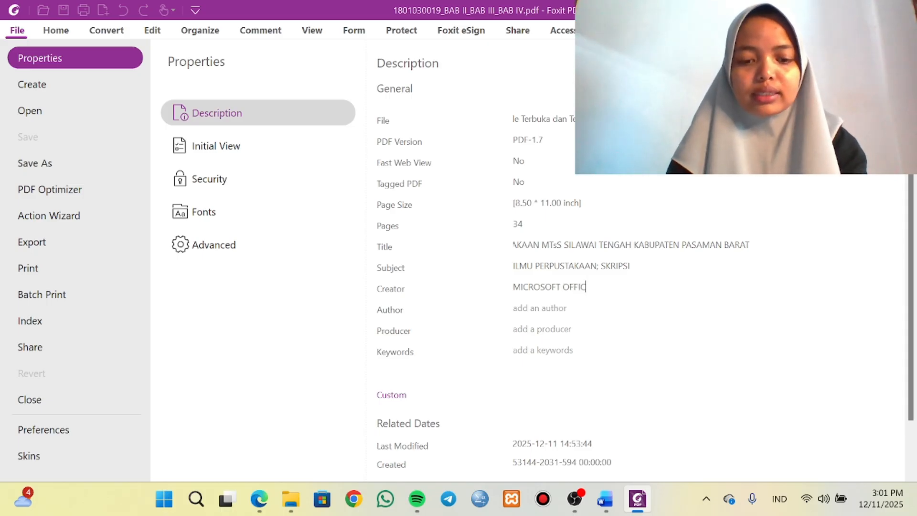
text(E WORD)
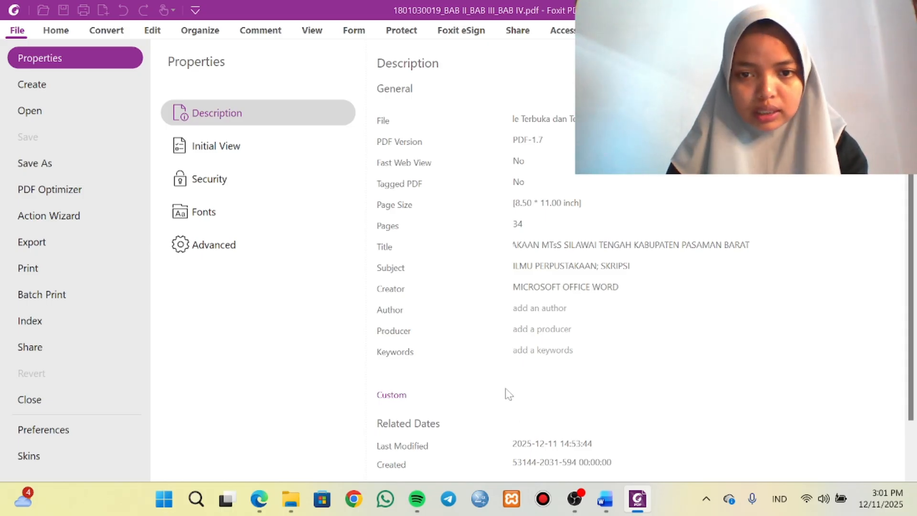
Copy the author's full name from the thesis cover in Word into the Author property of the BAB II_BAB III_BAB IV PDF in Foxit PDF Editor.
click(605, 498)
scroll(514, 385, down, 16)
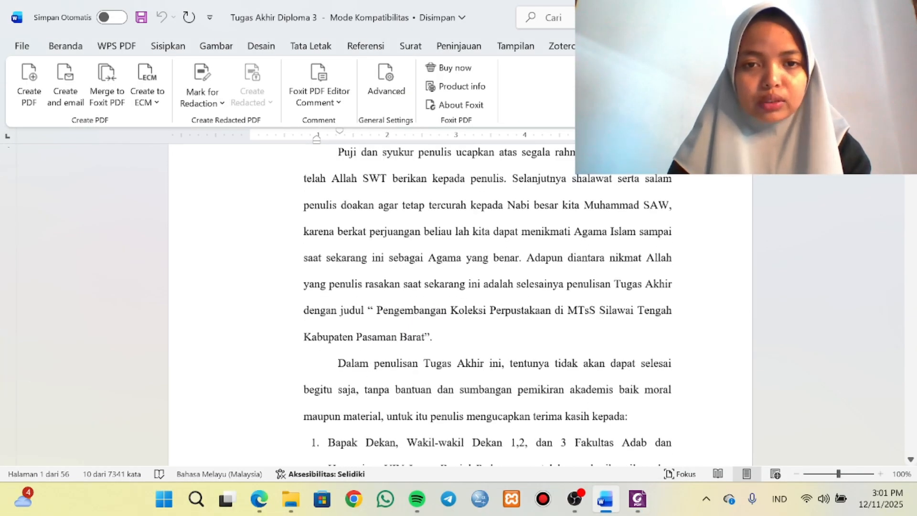
scroll(514, 385, up, 10)
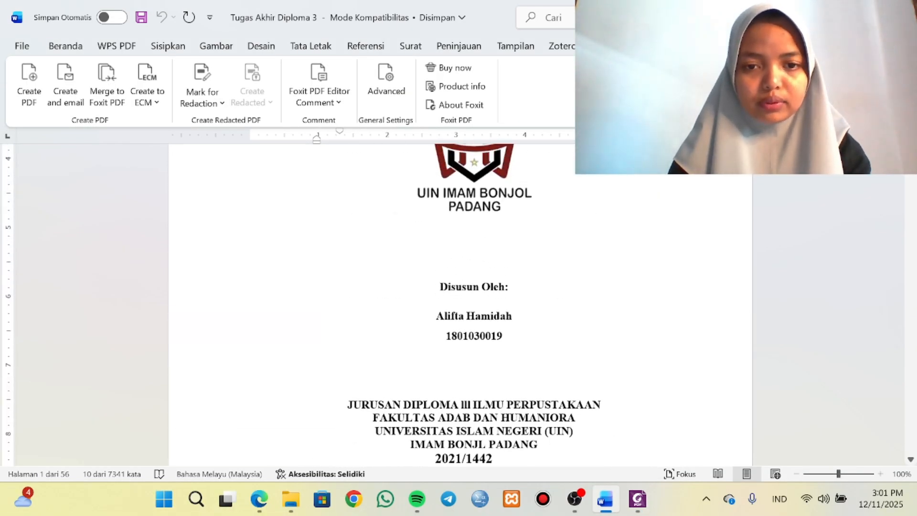
drag(437, 316, 515, 318)
key(ctrl+c)
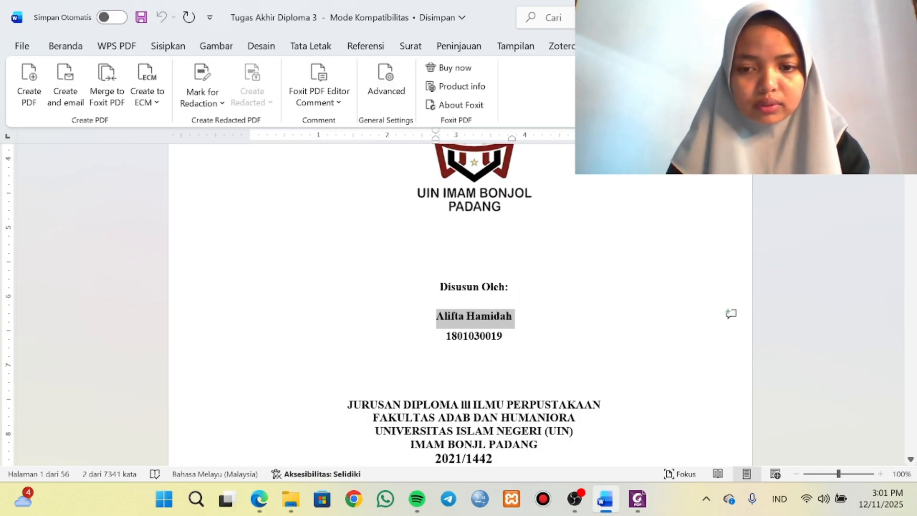
mouse_move(638, 499)
click(638, 425)
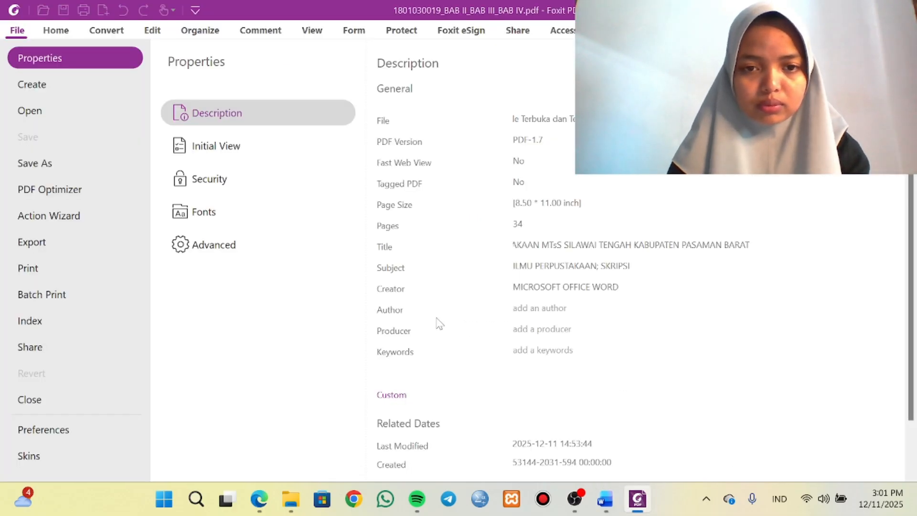
key(ctrl+v)
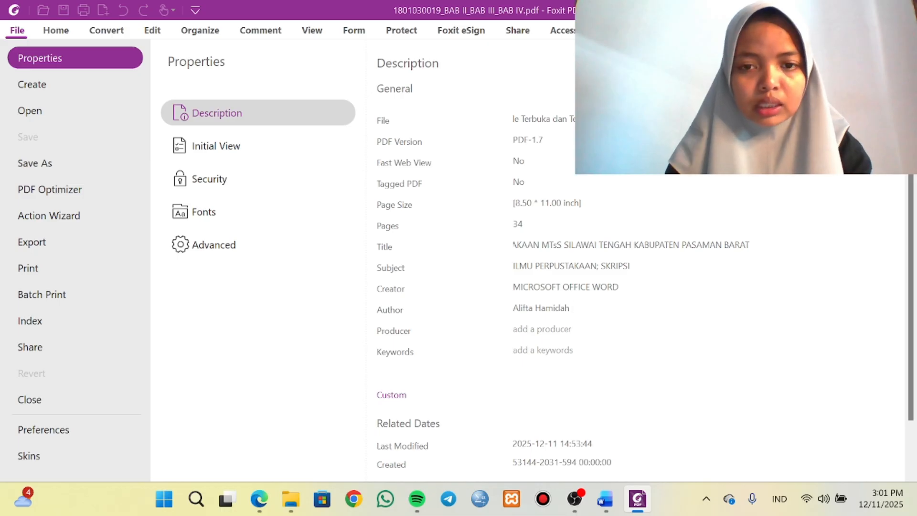
Set the Producer property of the BAB II_BAB III_BAB IV PDF to "FOXIT PDF EDITOR".
click(514, 329)
text(F)
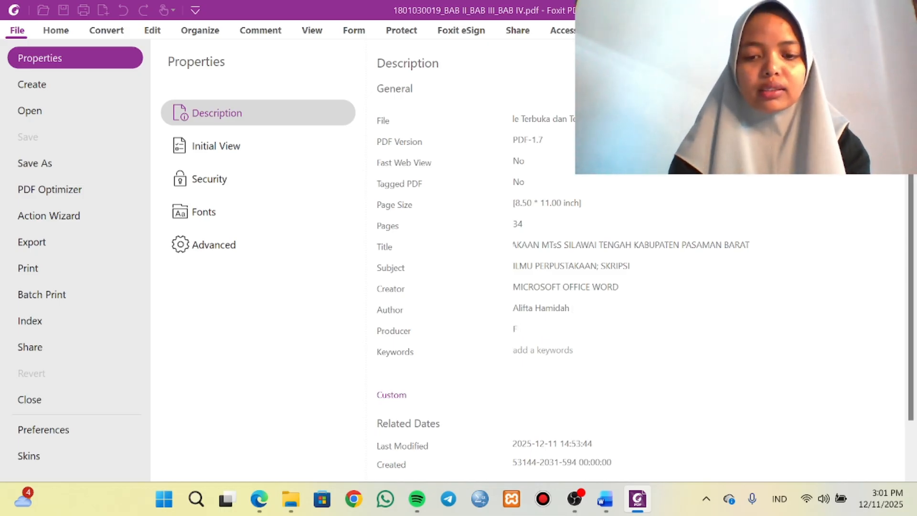
text(OXIT)
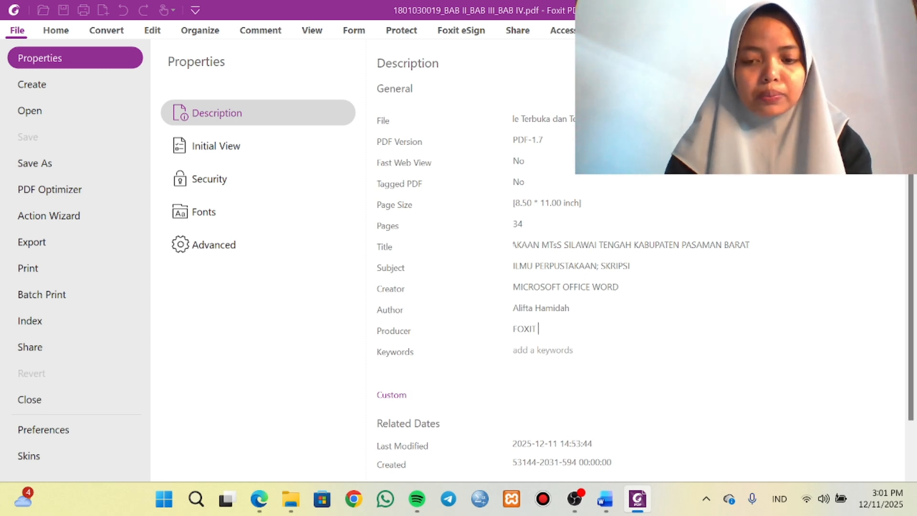
text( PDF O)
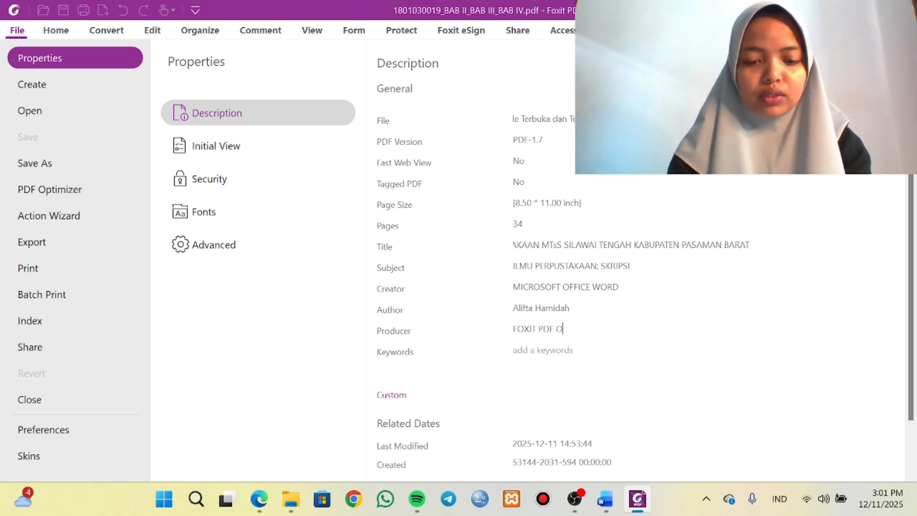
key(BackSpace)
text(EDITOR)
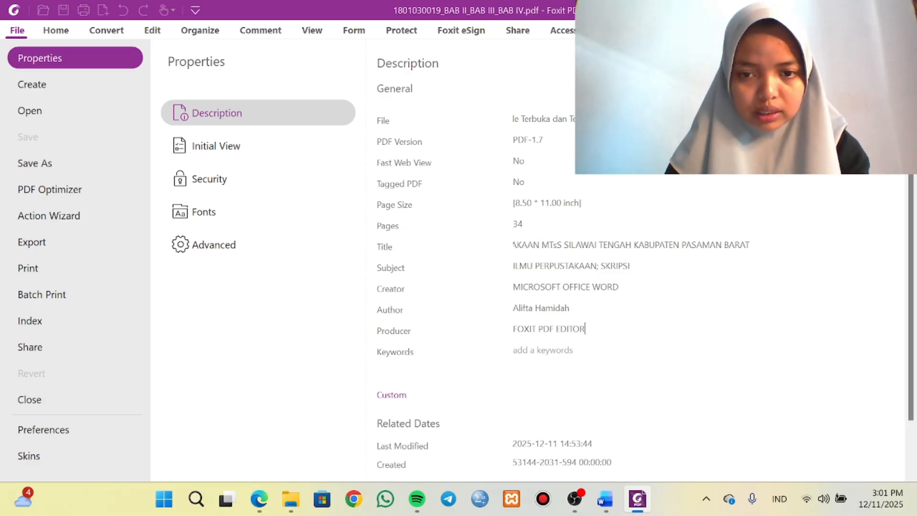
Copy the keywords "pengembangan, koleksi, perpustakaan" from the Word thesis abstract into the Keywords property of the BAB II_BAB III_BAB IV PDF in Foxit PDF Editor and save it.
click(544, 351)
click(605, 504)
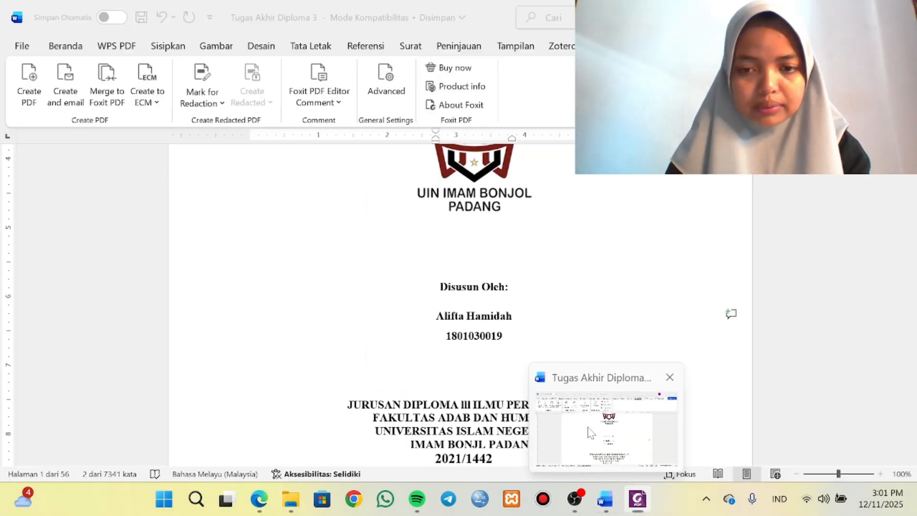
scroll(461, 287, down, 10)
scroll(473, 287, down, 3)
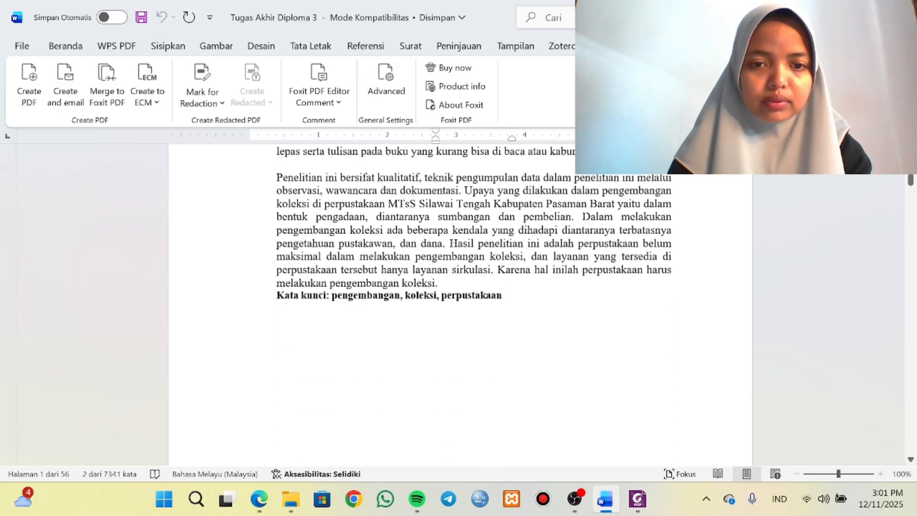
drag(502, 296, 333, 296)
key(ctrl+c)
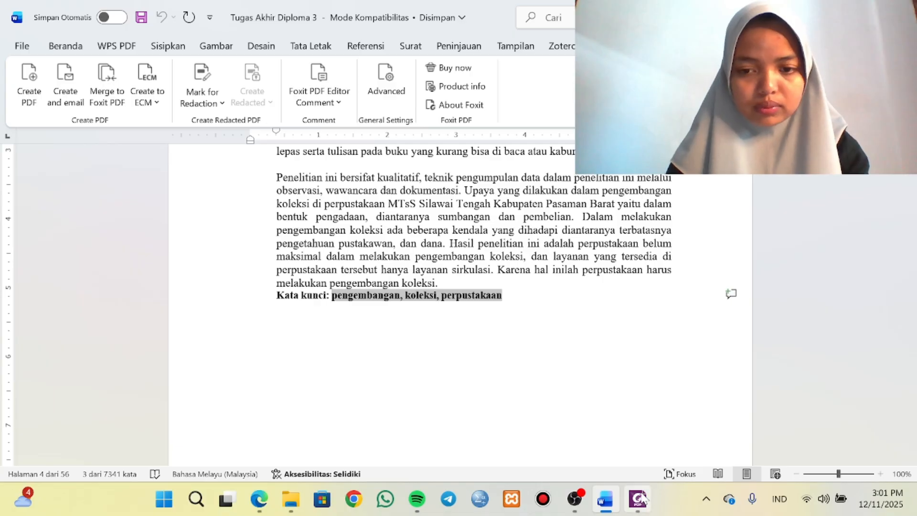
click(575, 403)
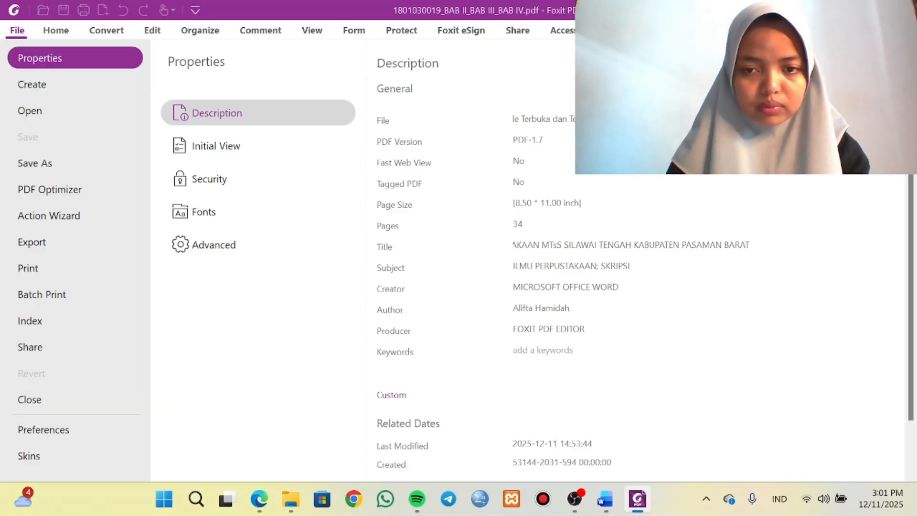
key(ctrl+v)
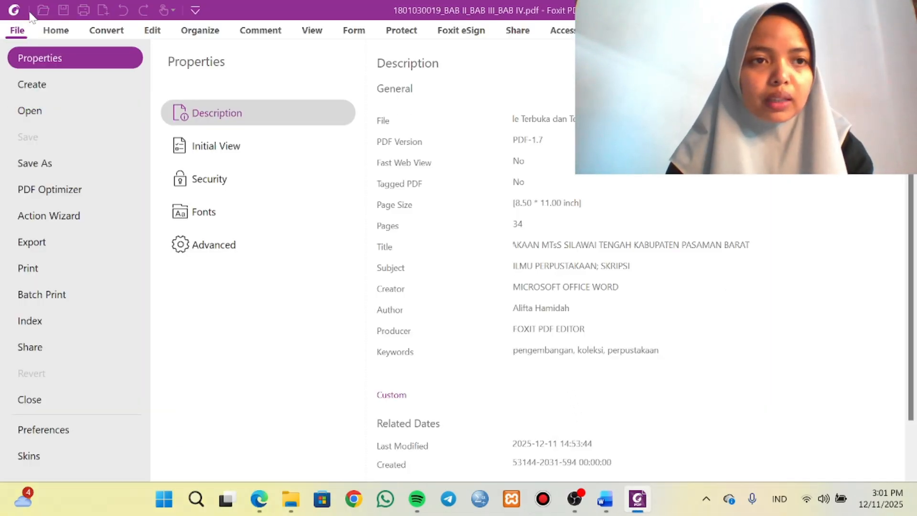
click(53, 30)
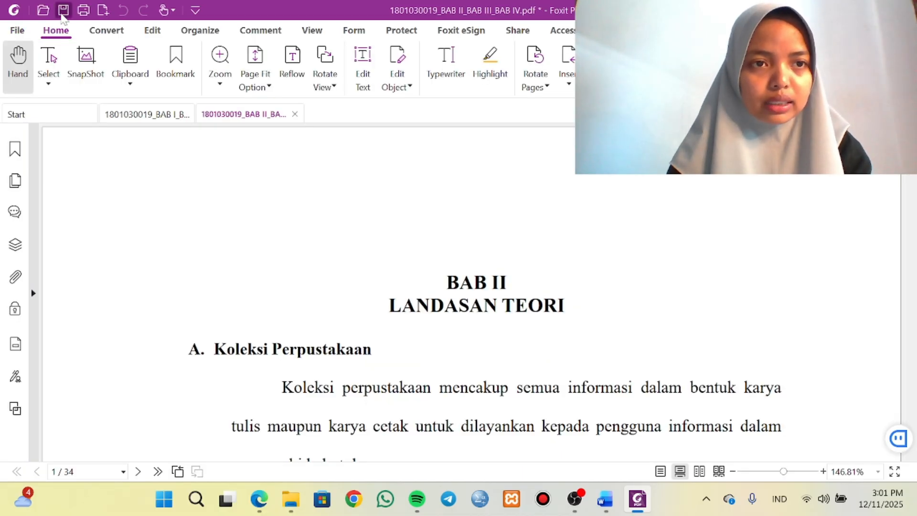
click(63, 11)
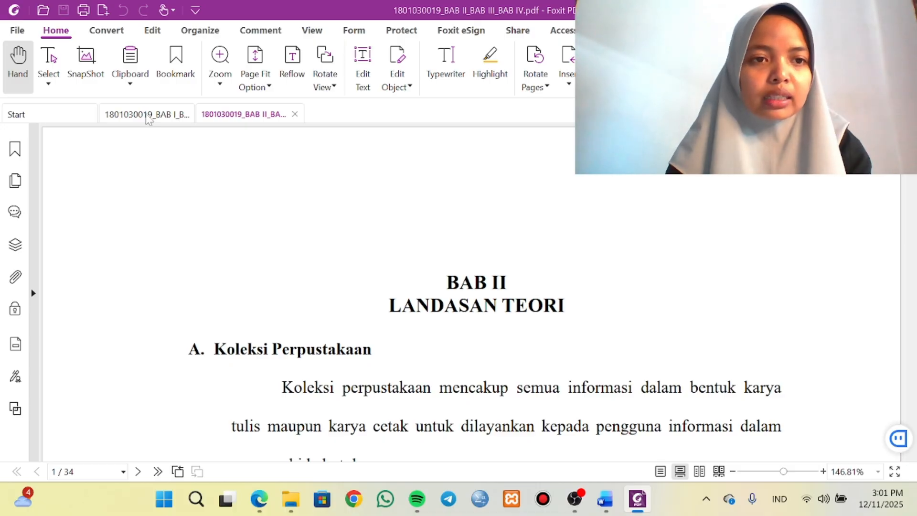
Review the description metadata of the BAB I_BAB V_PENUTUP PDF and the BAB II_BAB III_BAB IV PDF.
click(149, 119)
scroll(390, 256, up, 1)
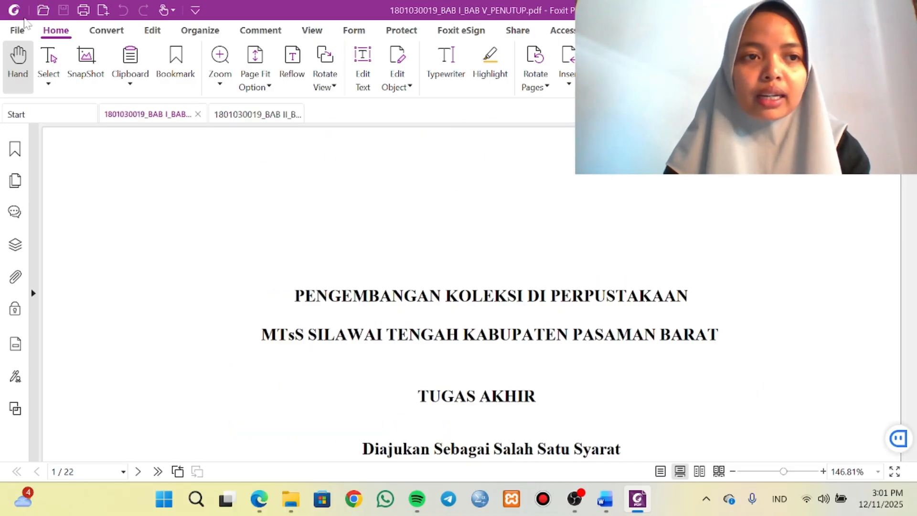
click(16, 32)
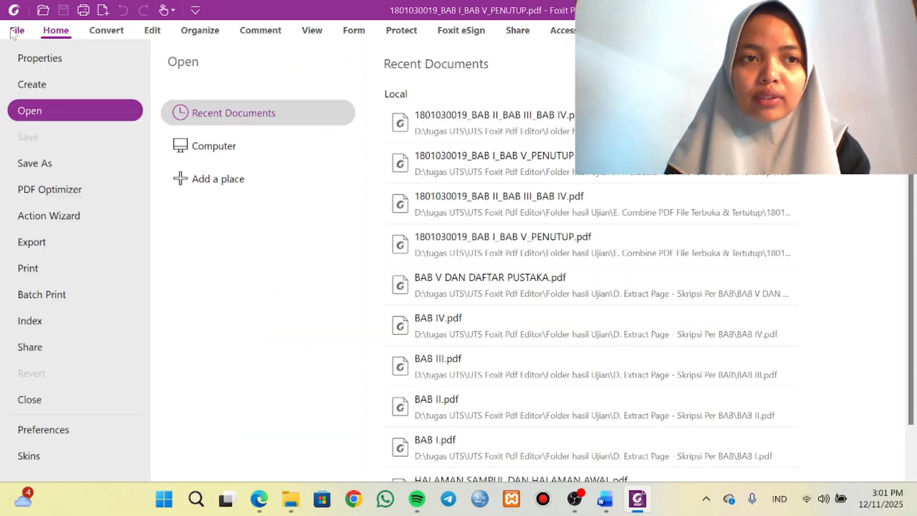
click(38, 58)
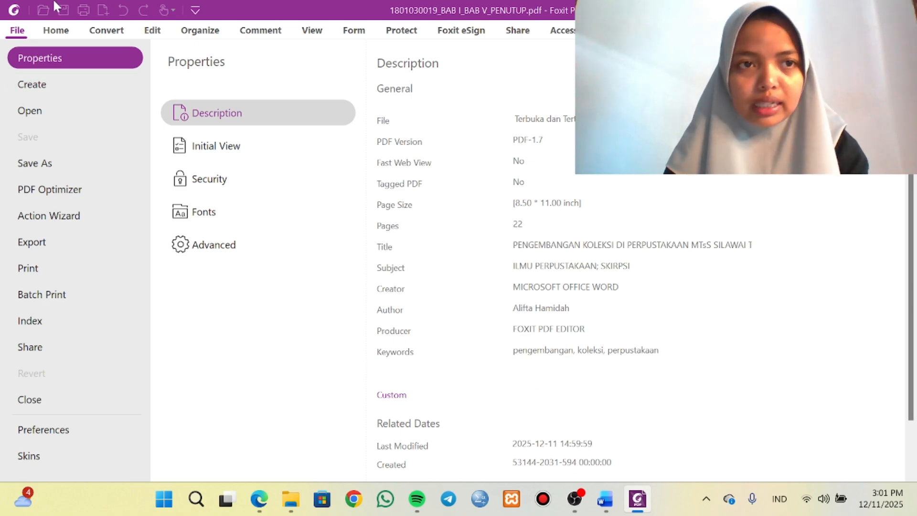
click(60, 32)
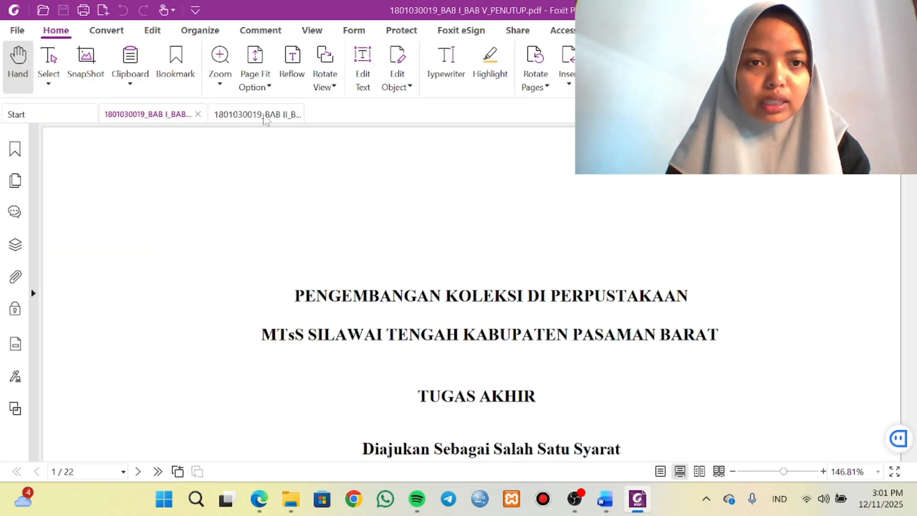
click(266, 117)
scroll(420, 354, up, 5)
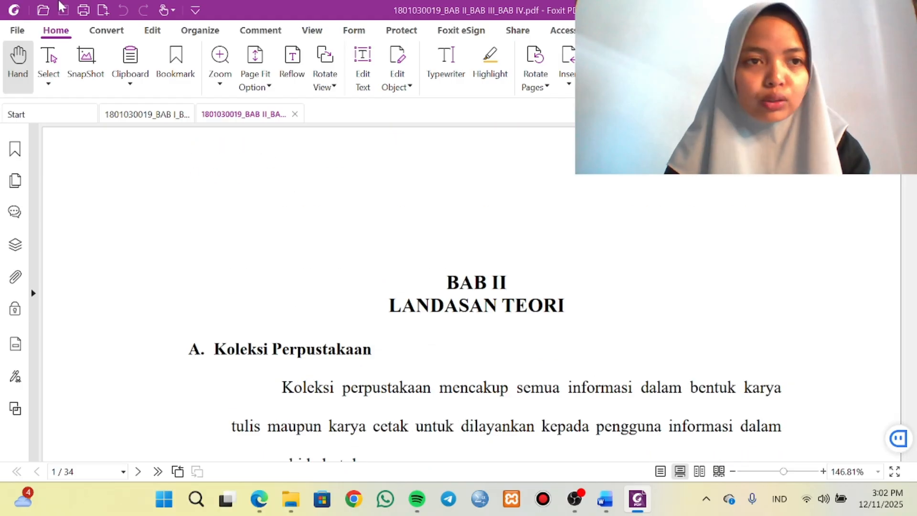
click(18, 31)
click(35, 56)
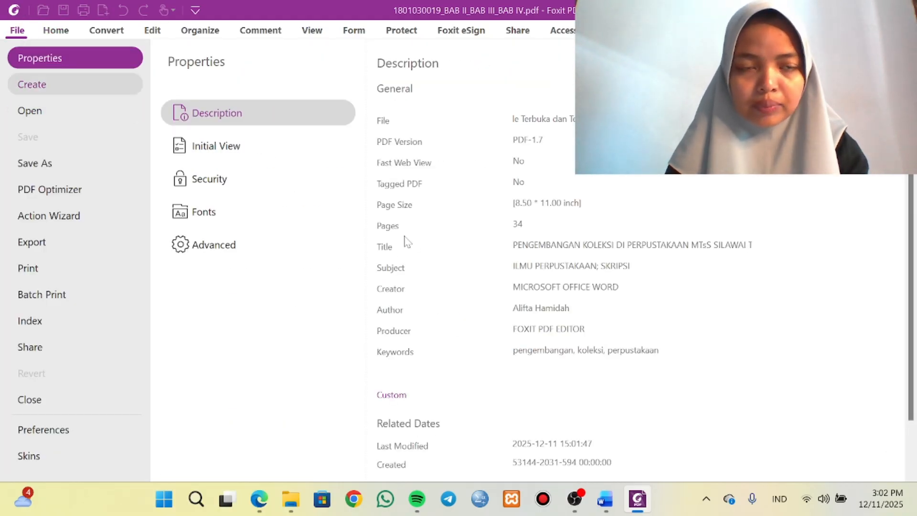
click(62, 34)
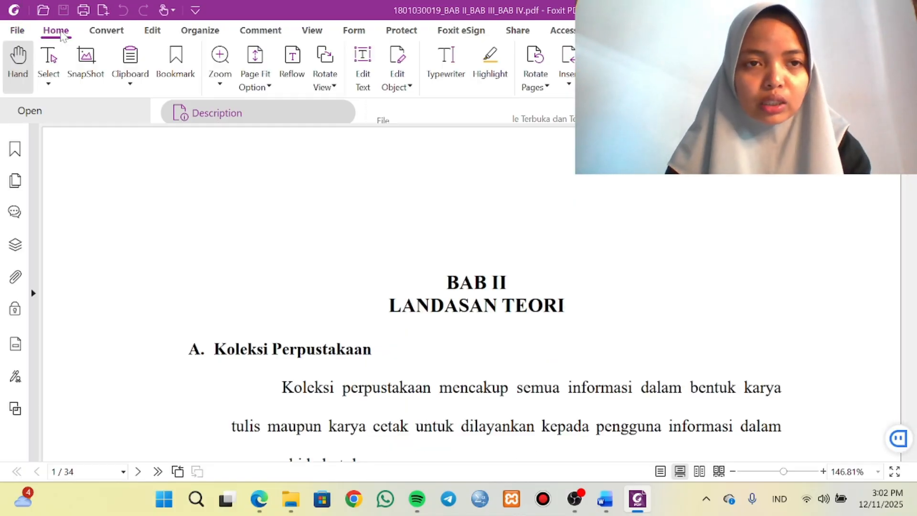
Highlight stage F, "Menambahkan Metadata pada File PDF file terbuka dan tertutup", in the UTS instructions PDF in Microsoft Edge.
mouse_move(259, 499)
click(287, 450)
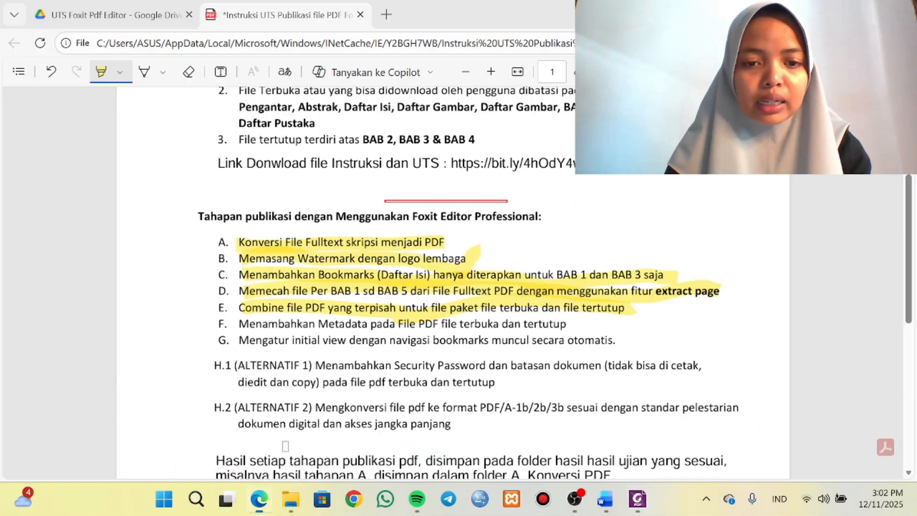
drag(250, 327, 564, 325)
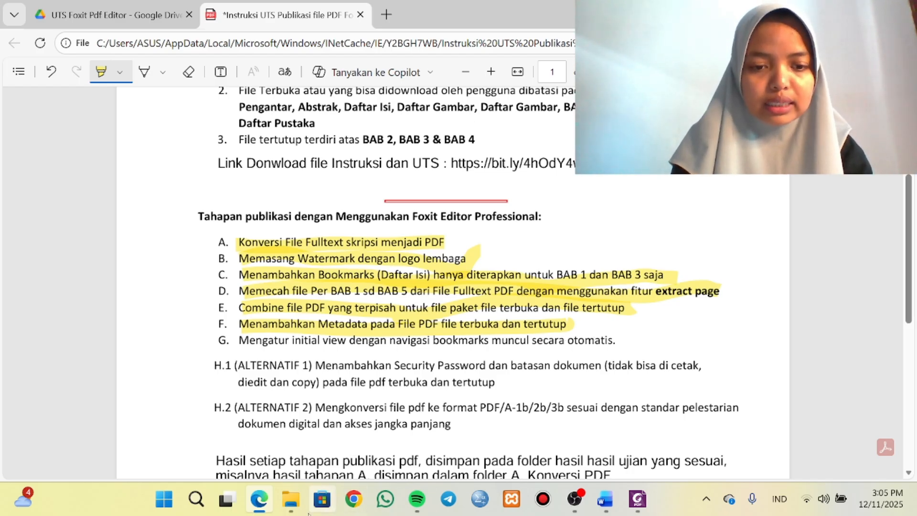
Copy both PDFs from the "F. Metadata PDF File Terbuka dan Tertutup" folder into "G. Mengatur Initial View PDF" in File Explorer.
click(292, 454)
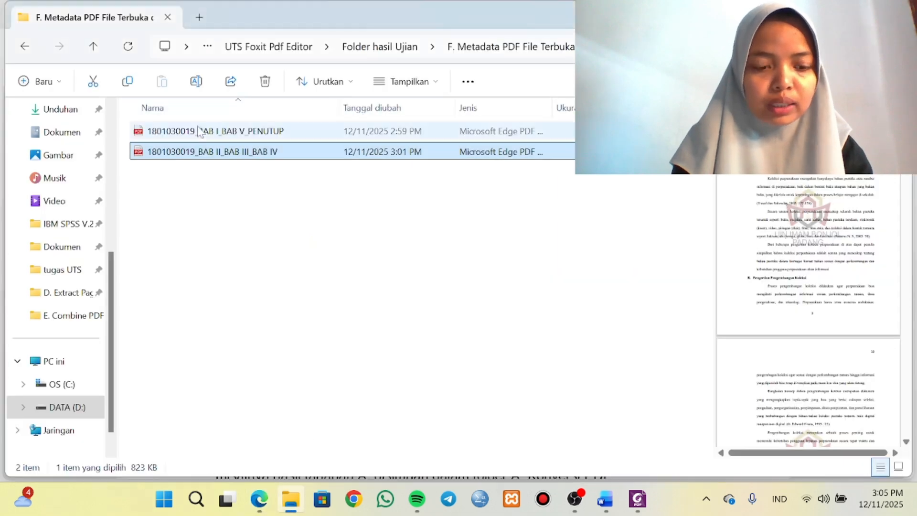
ctrl+click(200, 131)
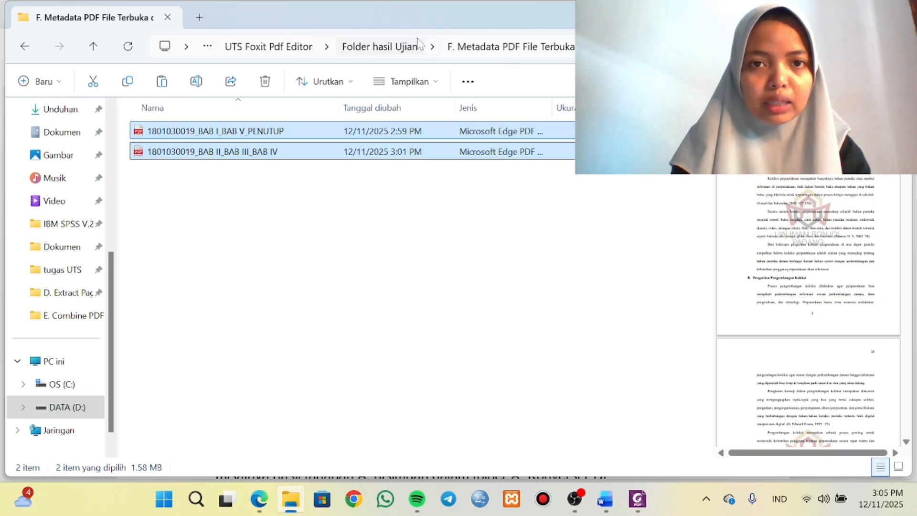
click(388, 46)
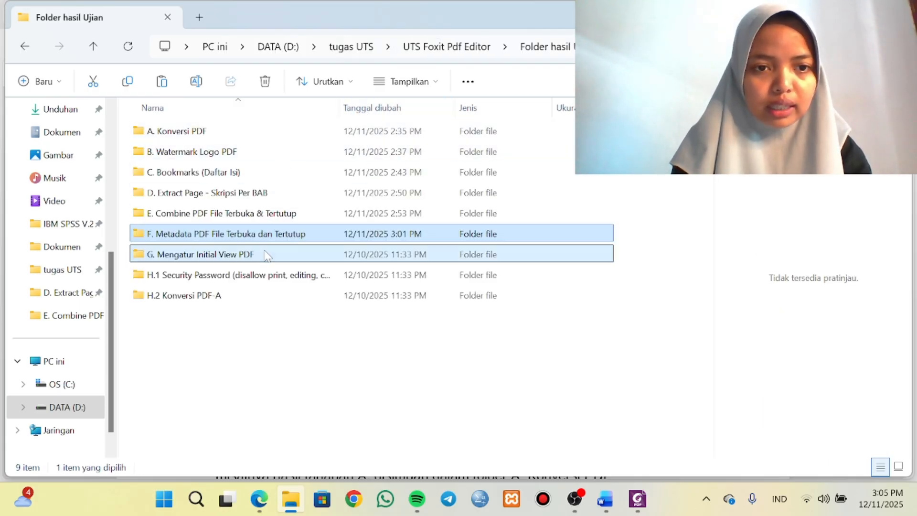
double_click(268, 254)
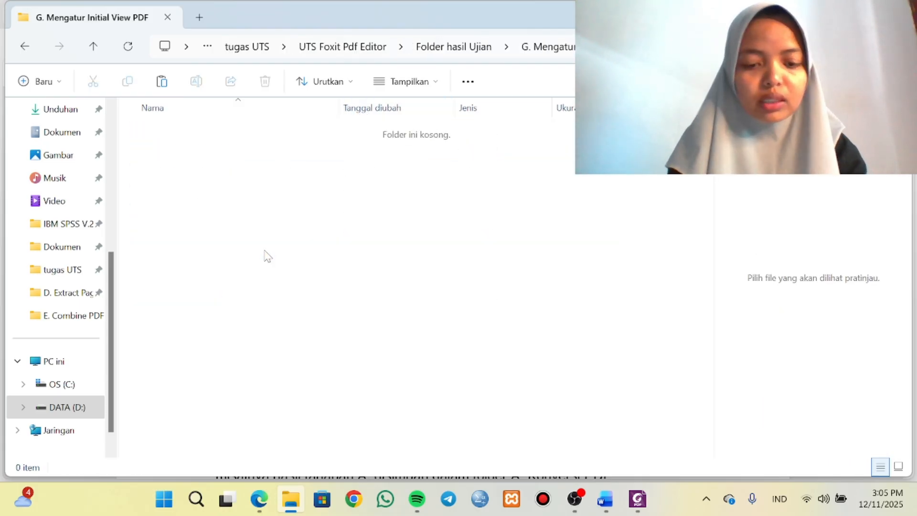
key(ctrl+v)
click(258, 233)
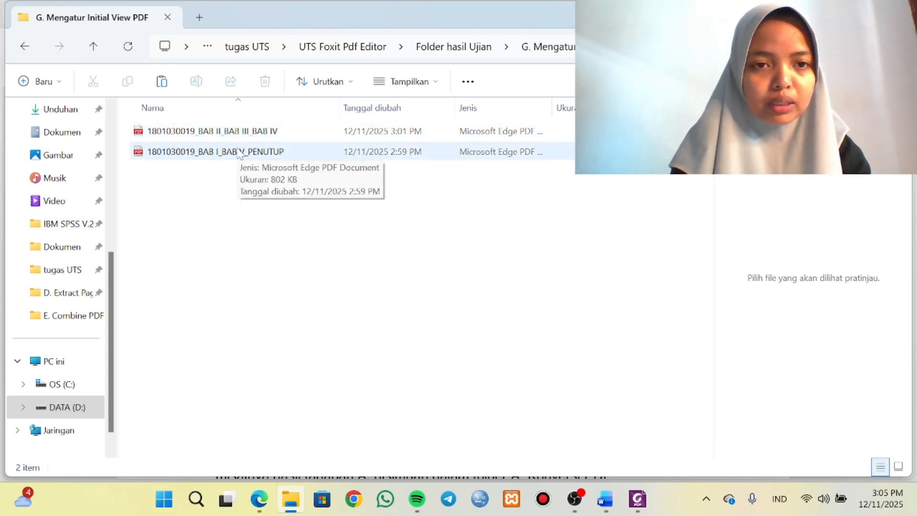
Open the BAB I_BAB V_PENUTUP PDF from the "G. Mengatur Initial View PDF" folder in Foxit PDF Editor.
right_click(239, 153)
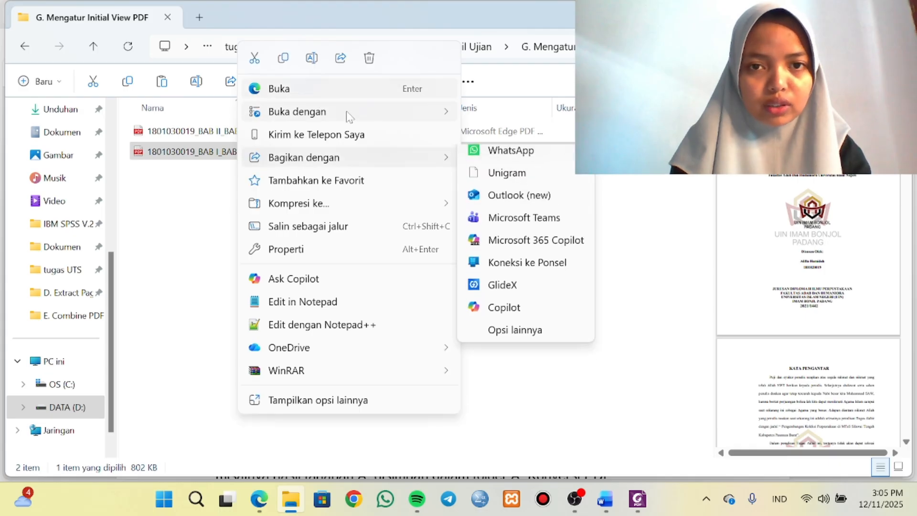
mouse_move(348, 115)
click(493, 138)
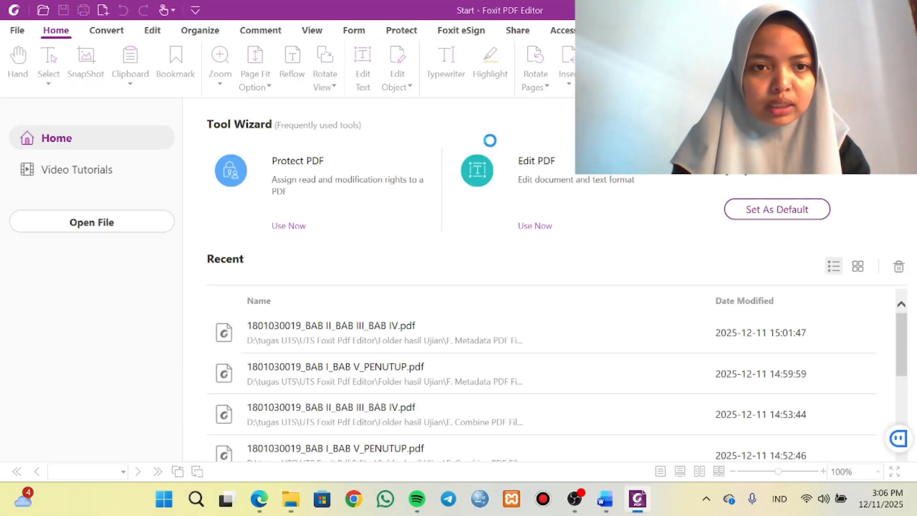
Set the PDF's initial view navigation to the Bookmarks Panel option, enable Display document title, and save the file.
click(17, 30)
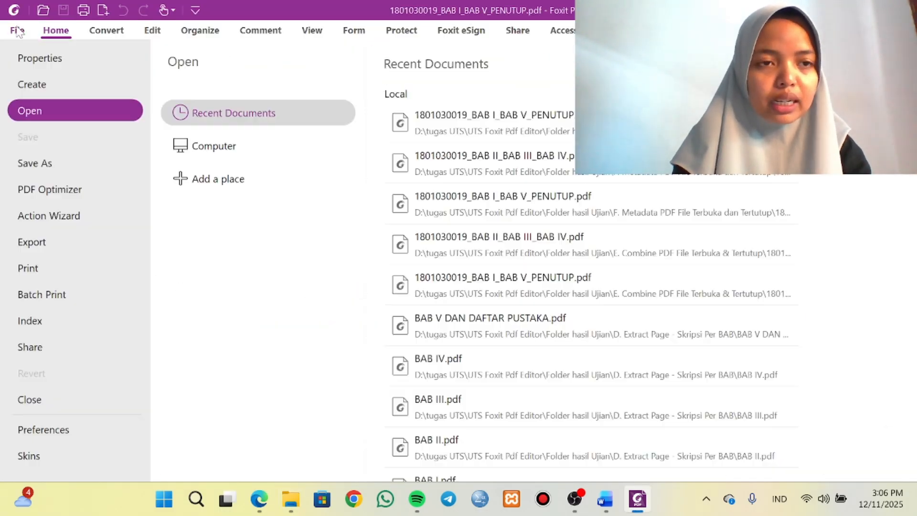
click(48, 59)
click(214, 151)
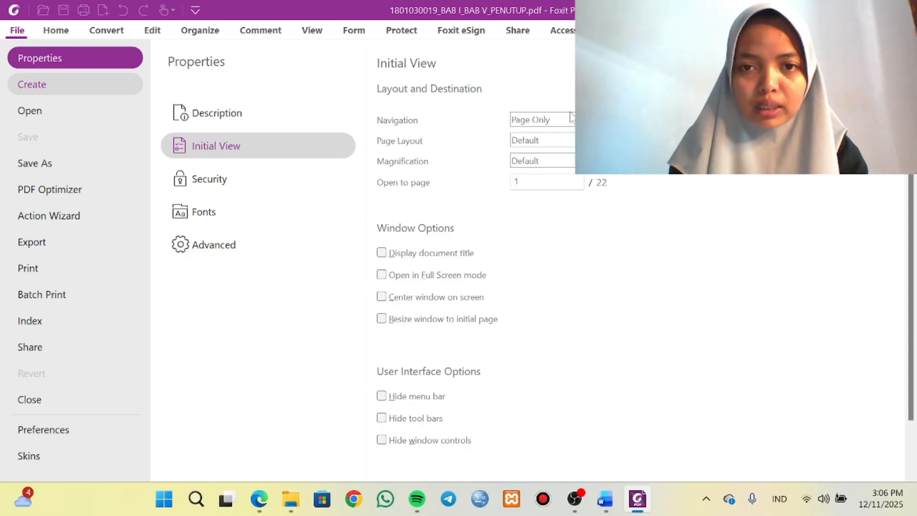
click(573, 122)
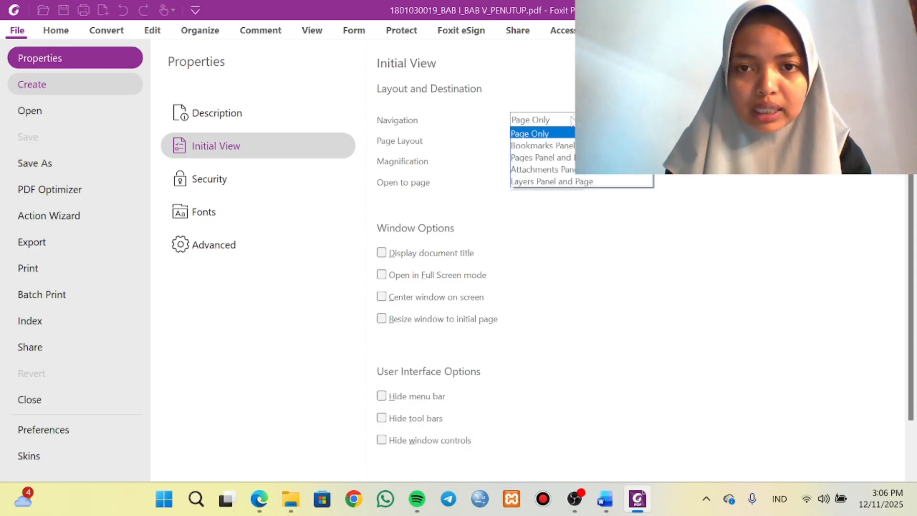
click(570, 144)
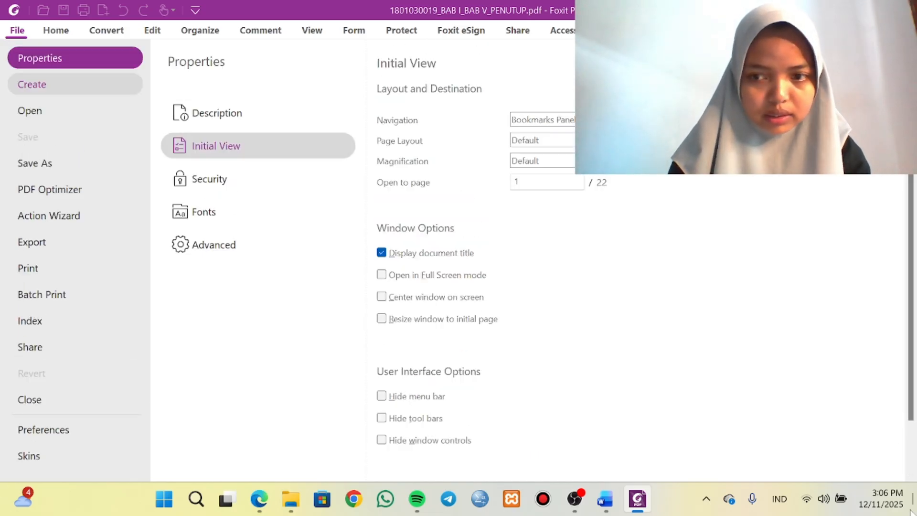
drag(910, 411, 908, 462)
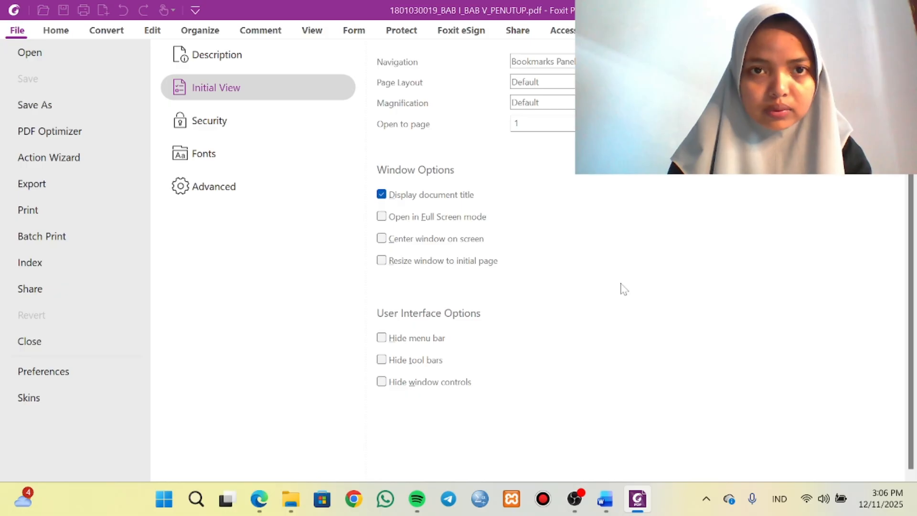
scroll(475, 186, up, 2)
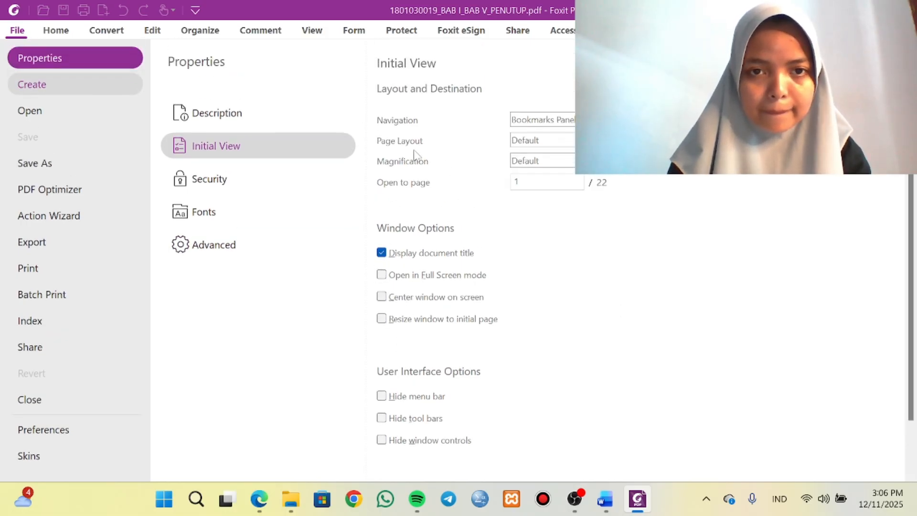
click(60, 31)
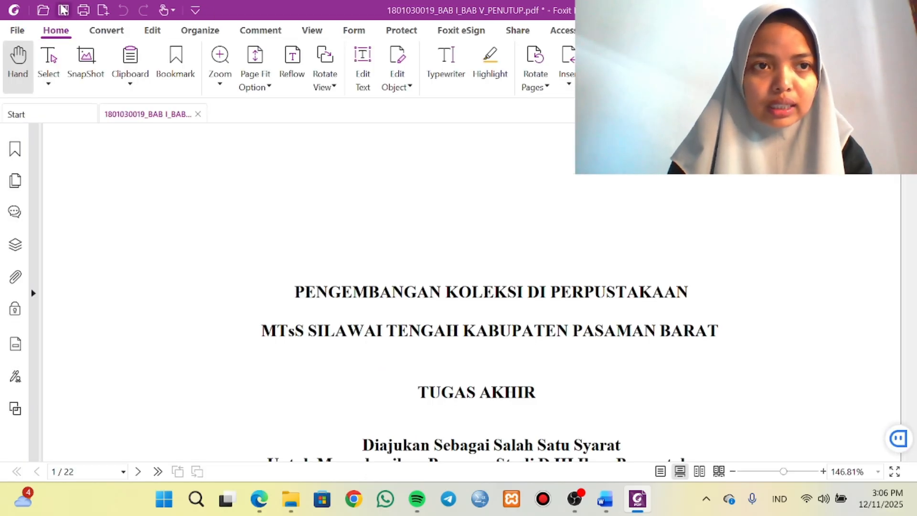
click(63, 10)
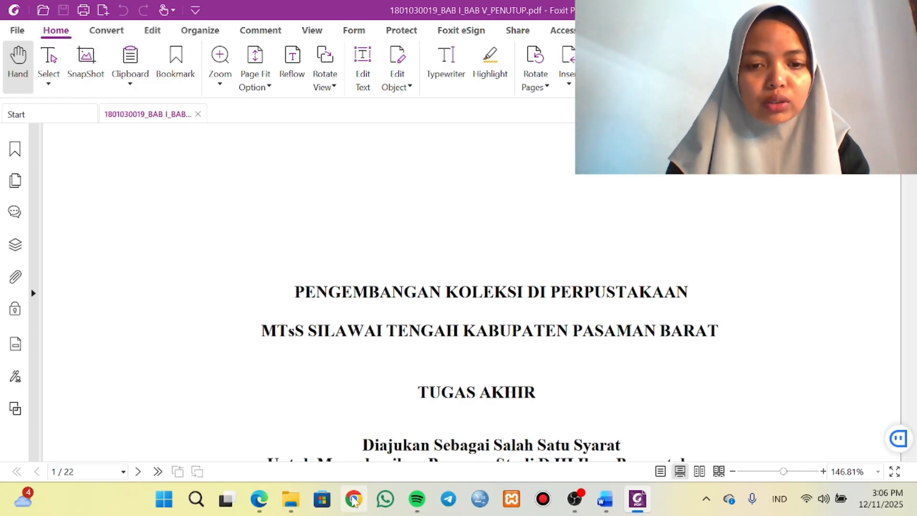
Open the BAB II_BAB III_BAB IV PDF from the "G. Mengatur Initial View PDF" folder in Foxit PDF Editor.
mouse_move(291, 499)
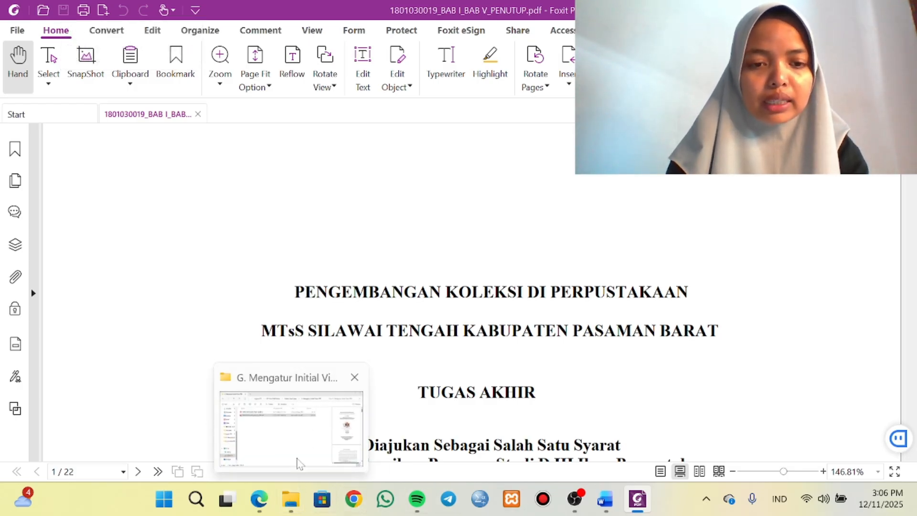
click(299, 446)
click(228, 134)
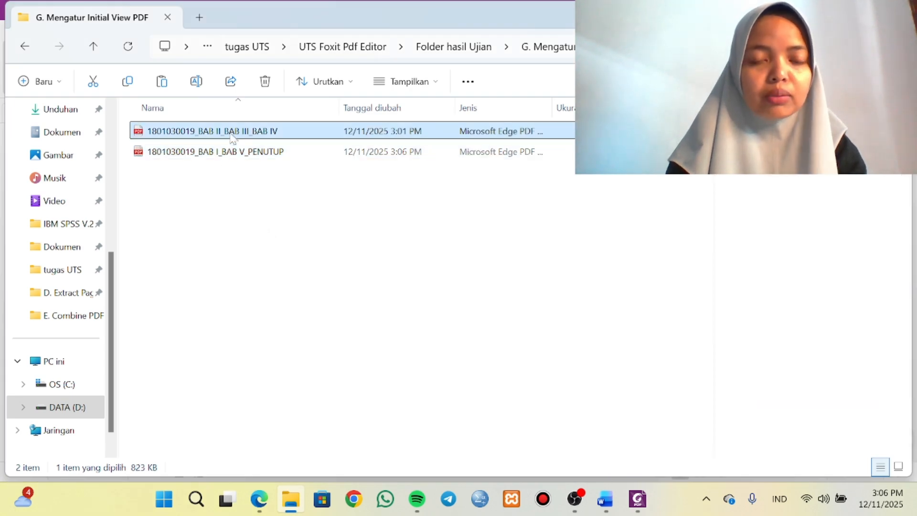
right_click(230, 132)
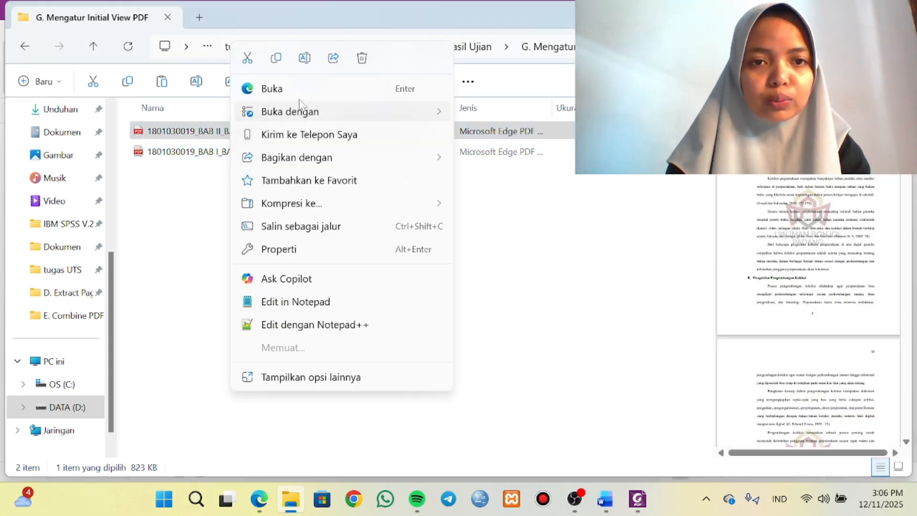
mouse_move(357, 113)
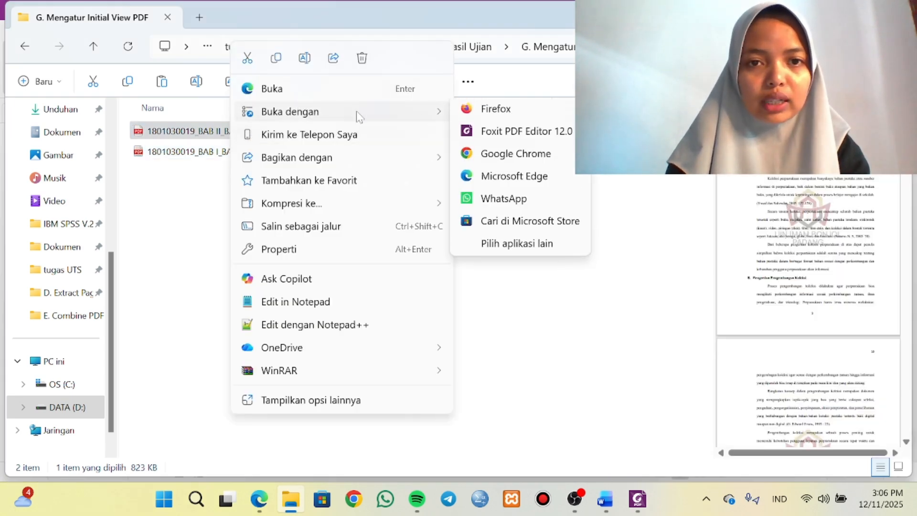
click(489, 138)
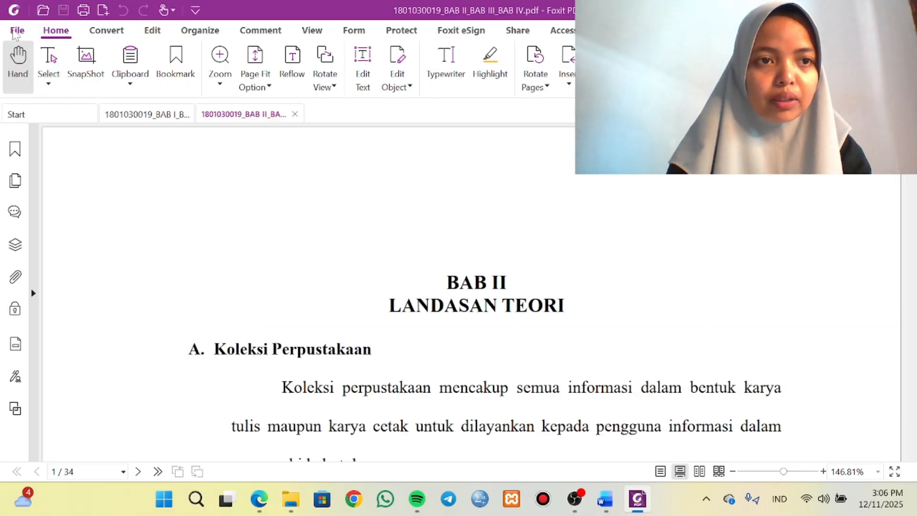
Set the PDF's initial view navigation to the Bookmarks Panel option with Display document title enabled, then save it and close both open PDFs.
click(16, 32)
click(70, 66)
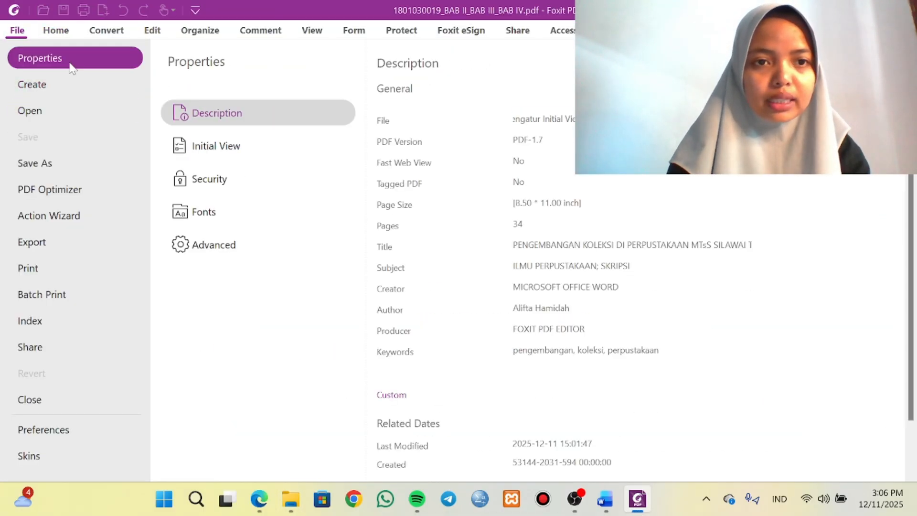
click(203, 149)
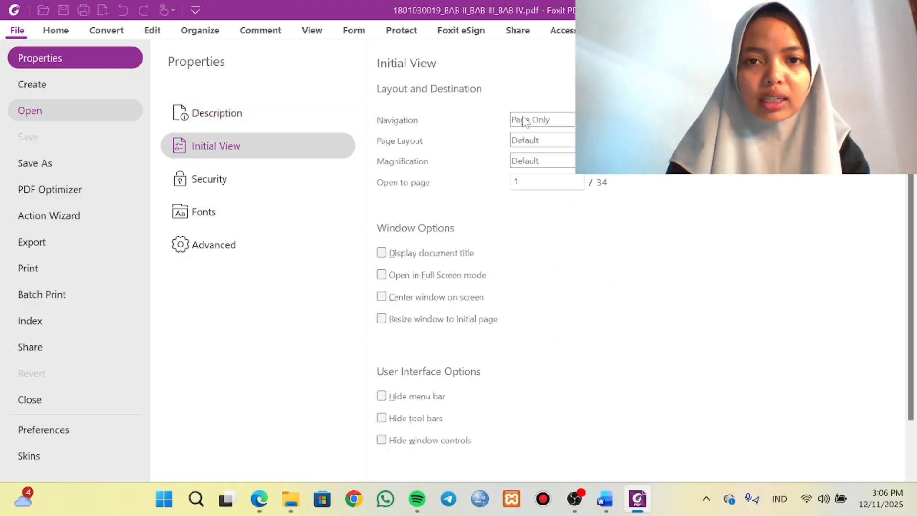
click(539, 122)
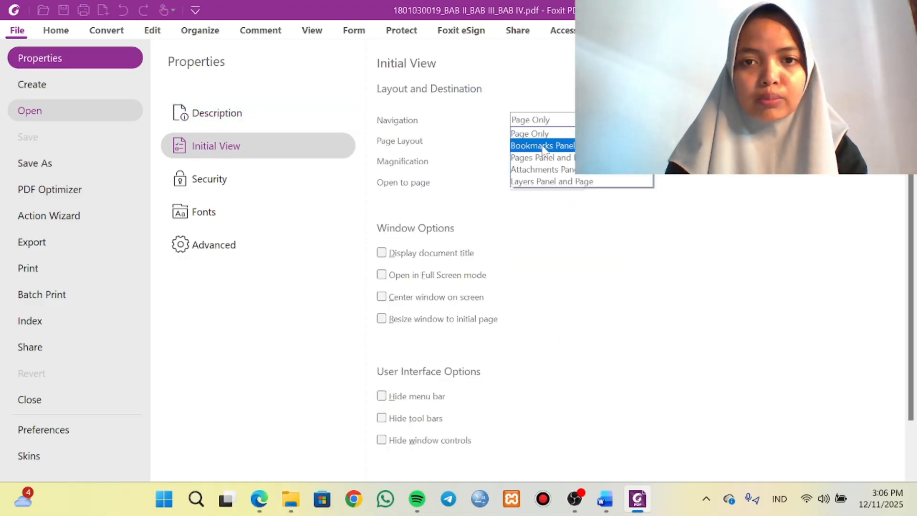
click(543, 146)
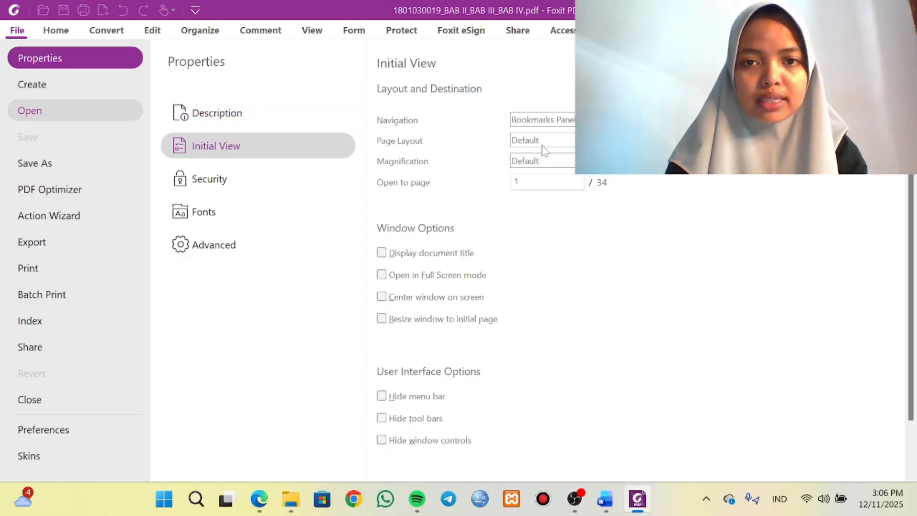
click(383, 254)
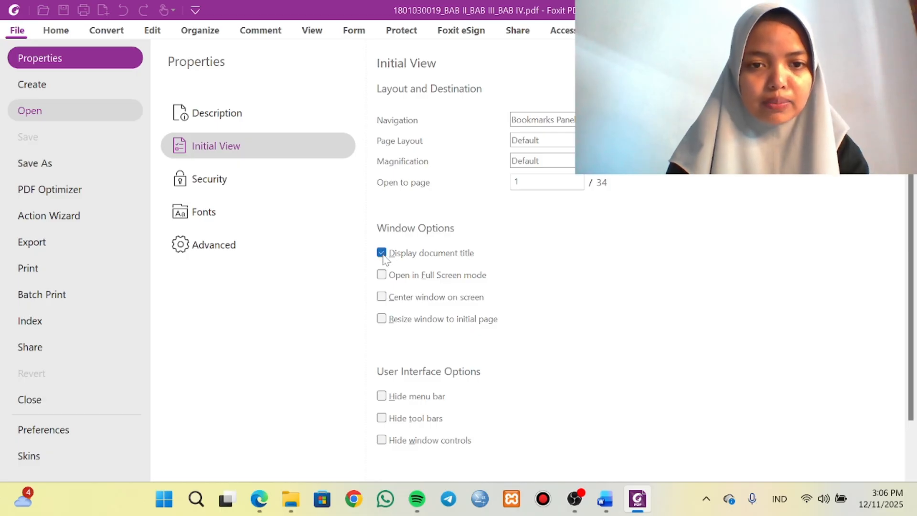
click(55, 30)
click(64, 10)
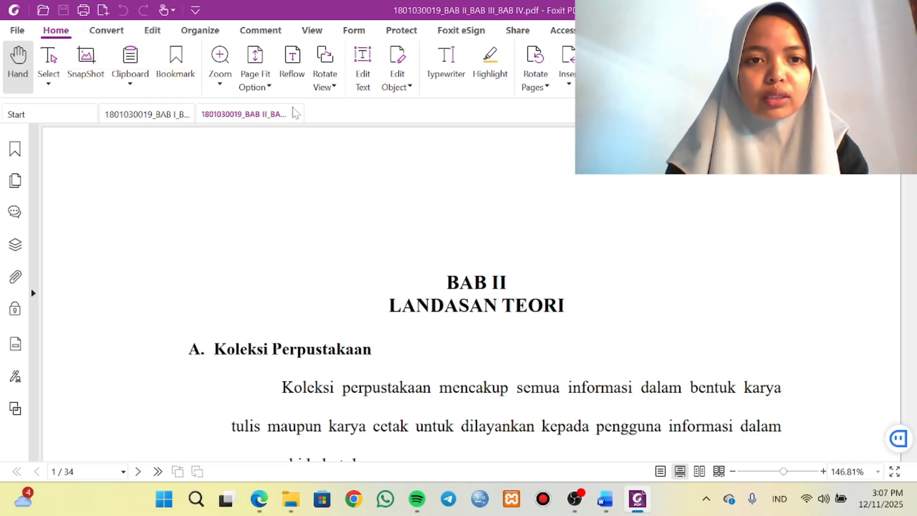
click(296, 115)
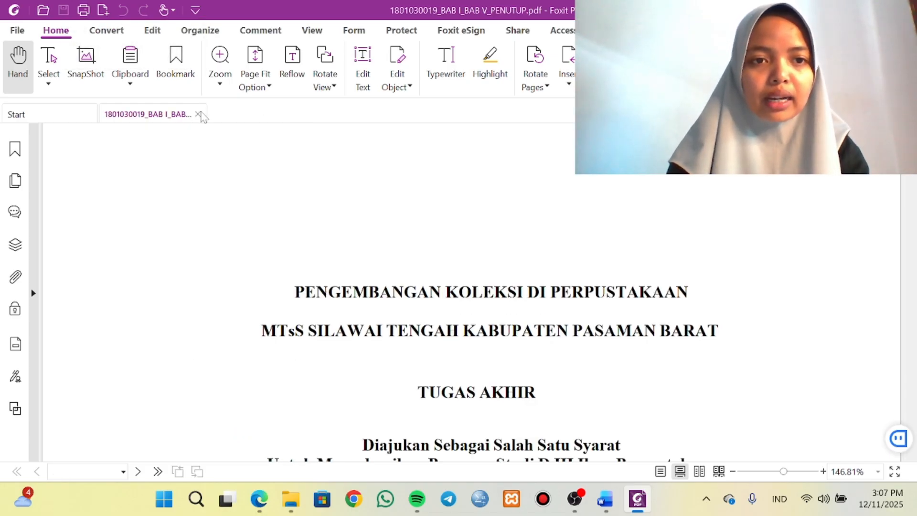
click(198, 115)
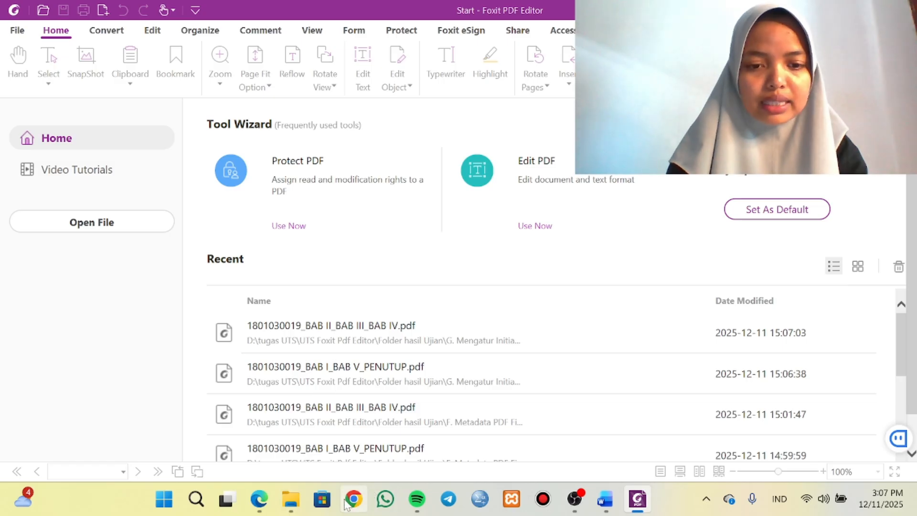
Open the BAB I_BAB V_PENUTUP PDF in Firefox, dismiss the browser prompts, and check its bookmarks sidebar and pages.
click(306, 430)
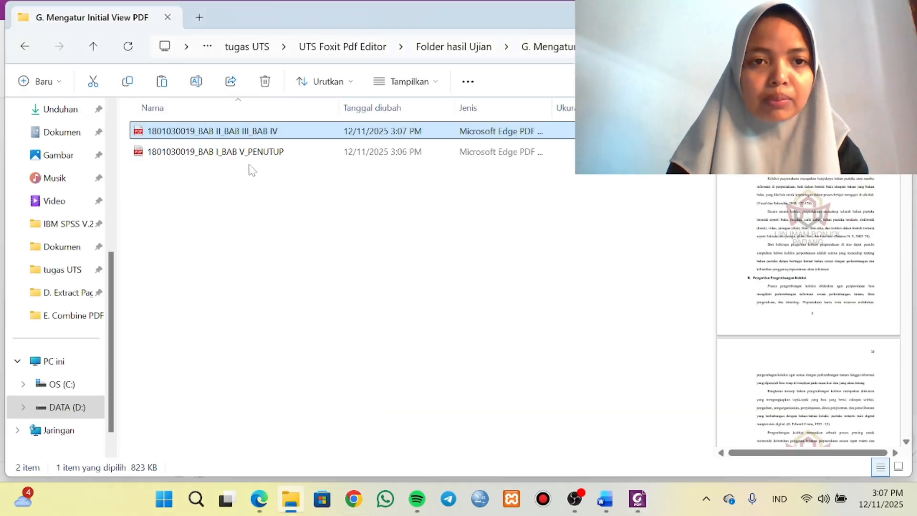
click(261, 152)
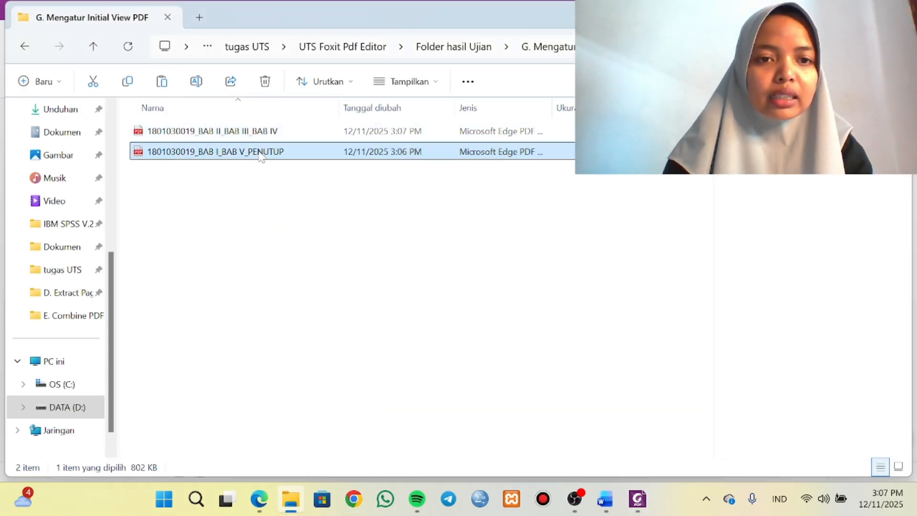
right_click(261, 152)
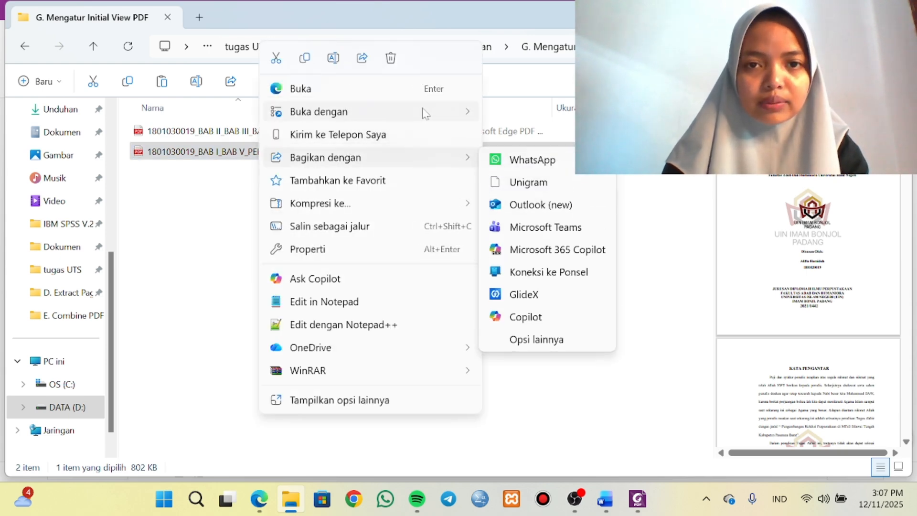
mouse_move(424, 112)
click(524, 114)
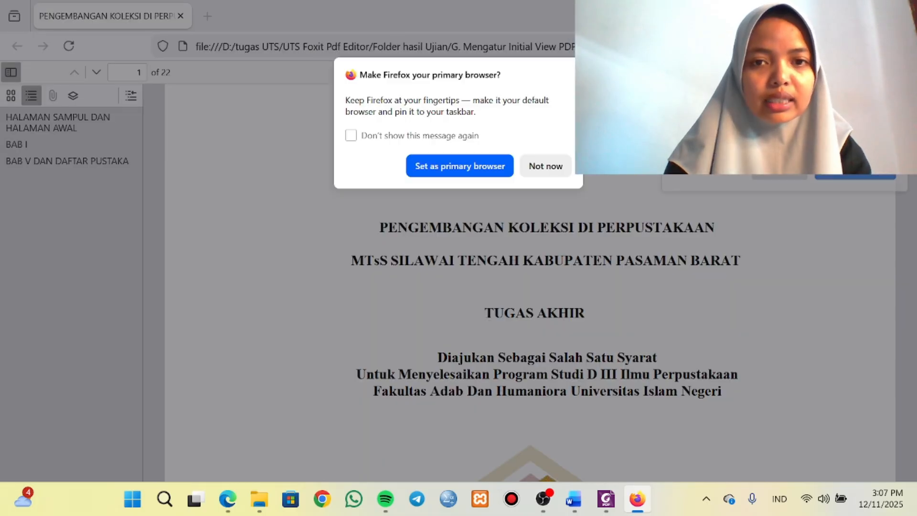
click(538, 166)
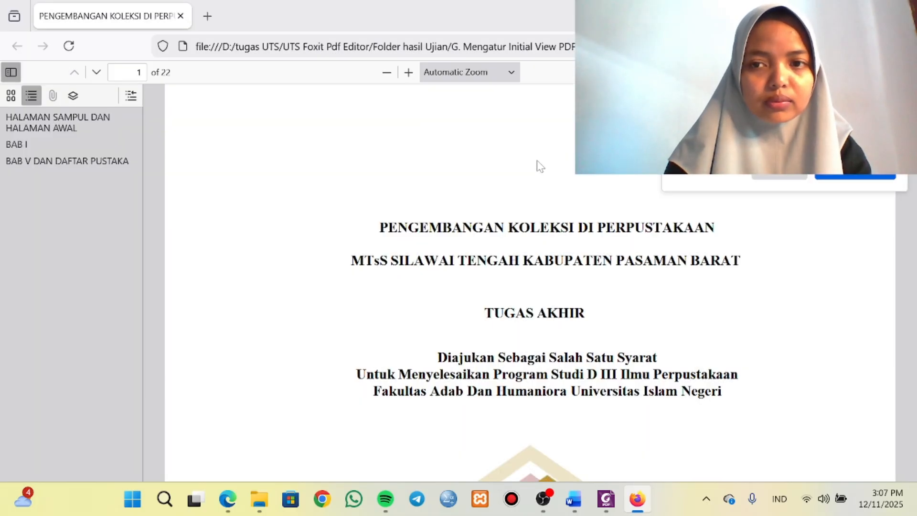
click(788, 176)
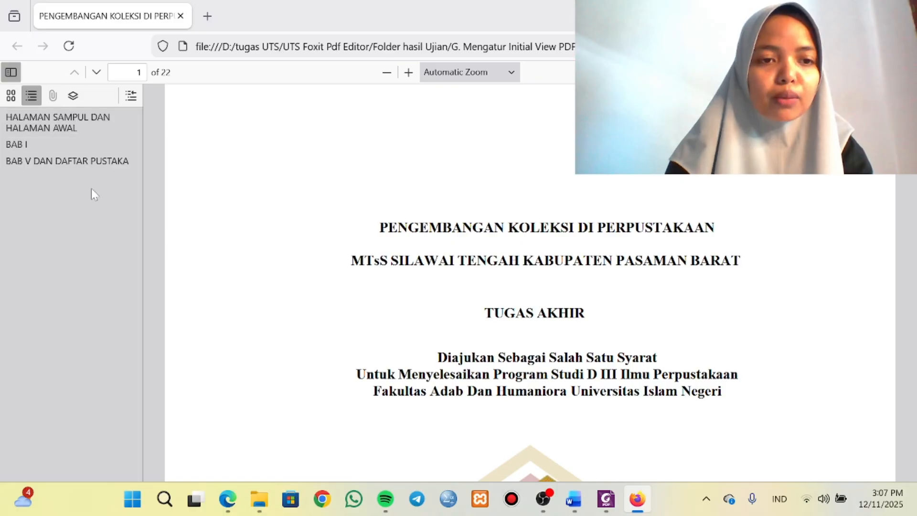
scroll(531, 354, down, 10)
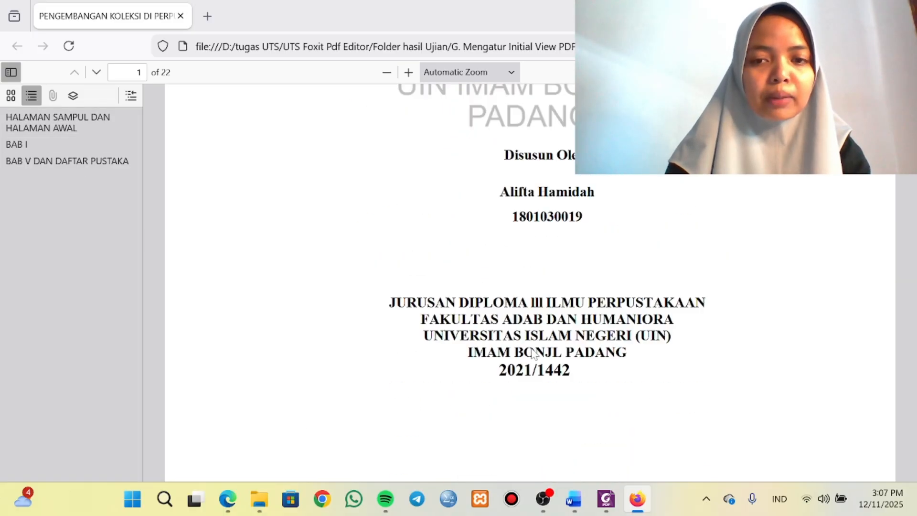
scroll(531, 354, up, 10)
scroll(533, 353, down, 15)
scroll(534, 353, up, 10)
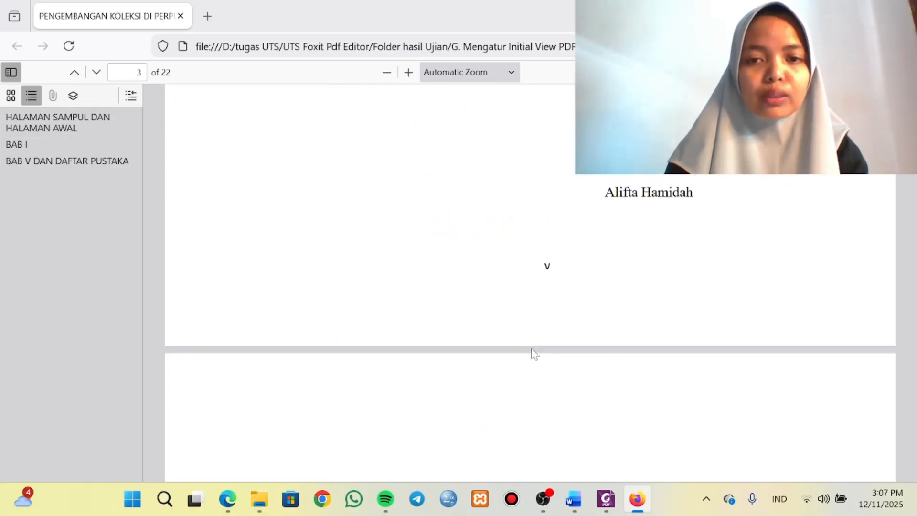
scroll(534, 354, down, 12)
scroll(534, 354, up, 10)
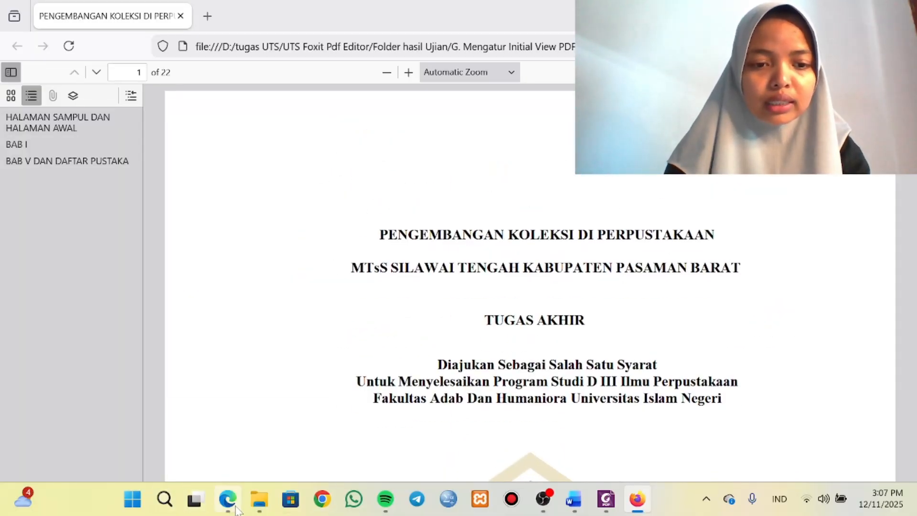
Highlight stage G, "Mengatur initial view dengan navigasi bookmarks muncul secara otomatis", in the UTS instructions PDF in Microsoft Edge.
mouse_move(227, 500)
click(244, 422)
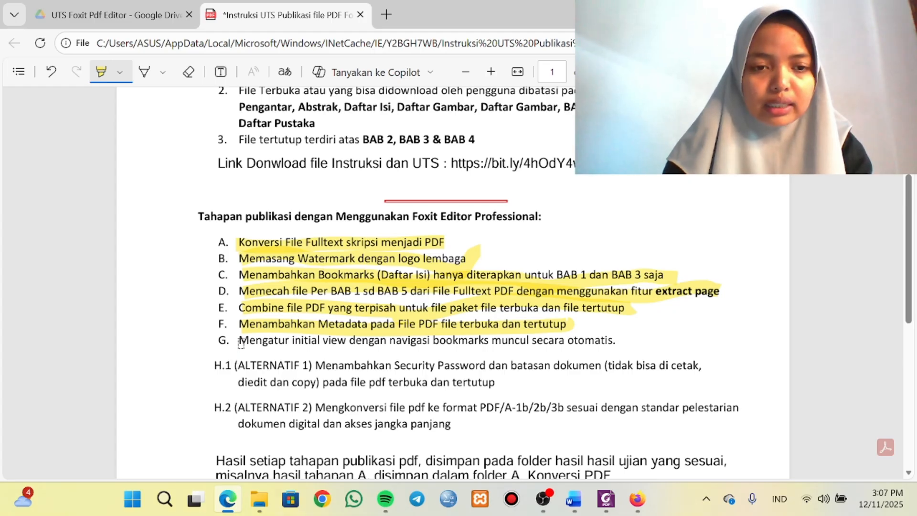
mouse_move(242, 342)
mouse_down()
mouse_move(450, 351)
mouse_move(624, 342)
mouse_up()
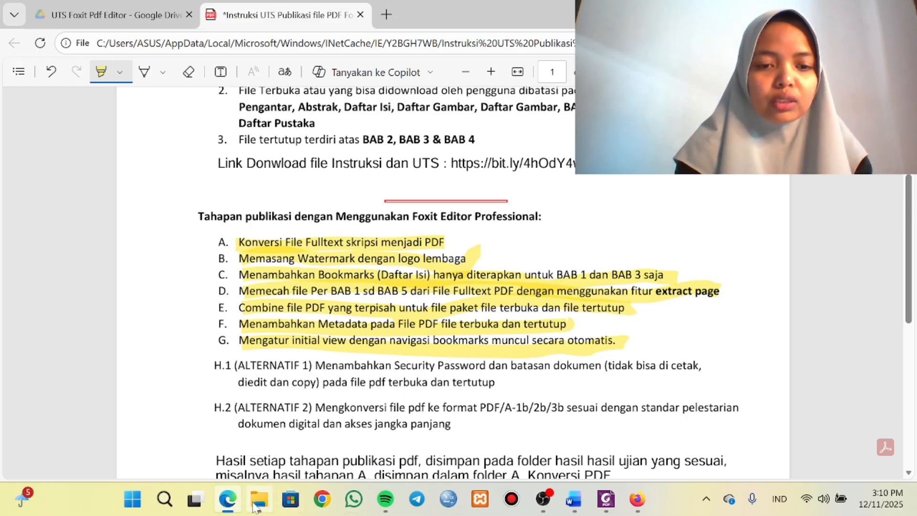
Copy both PDFs from "G. Mengatur Initial View PDF" into the "H.1 Security Password (disallow print, editing, copy)" folder in File Explorer.
mouse_move(259, 499)
click(271, 460)
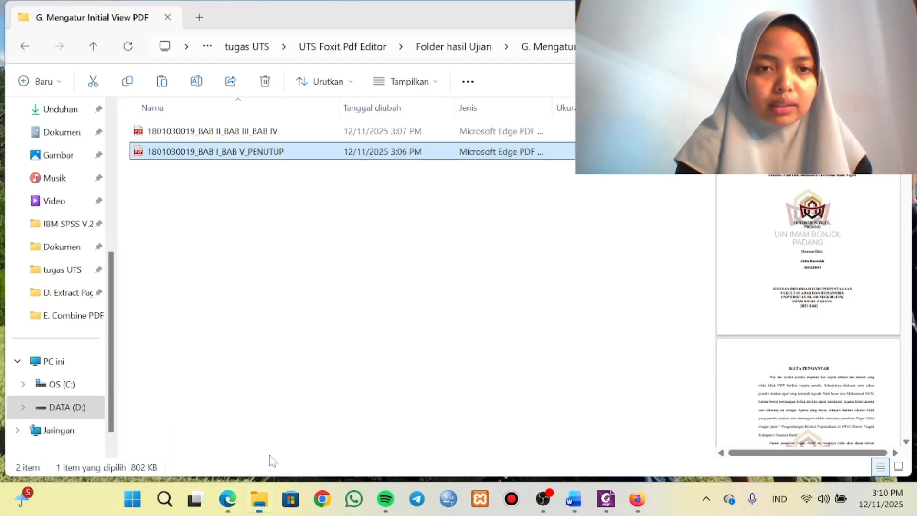
ctrl+click(191, 132)
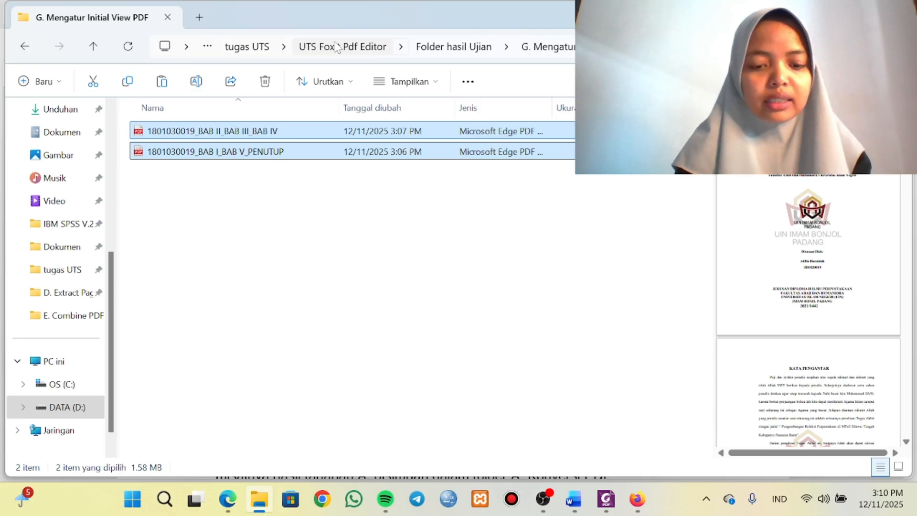
click(446, 48)
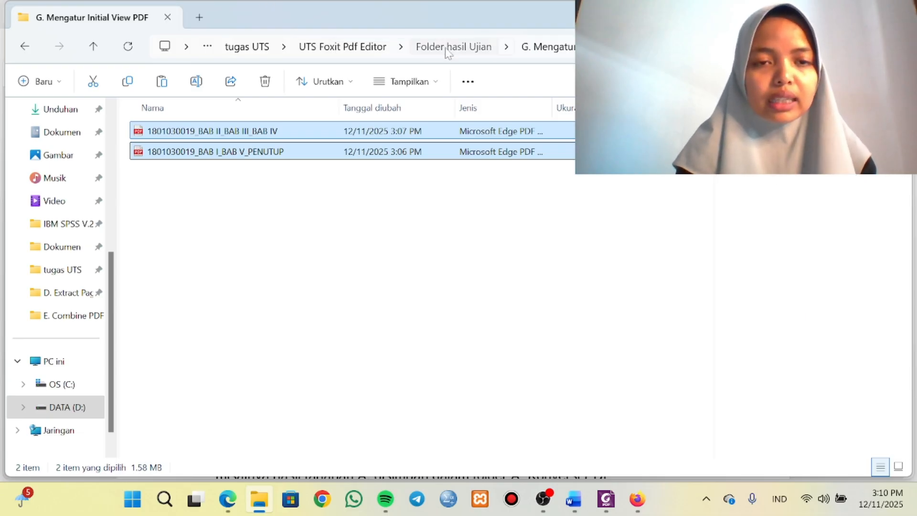
double_click(208, 279)
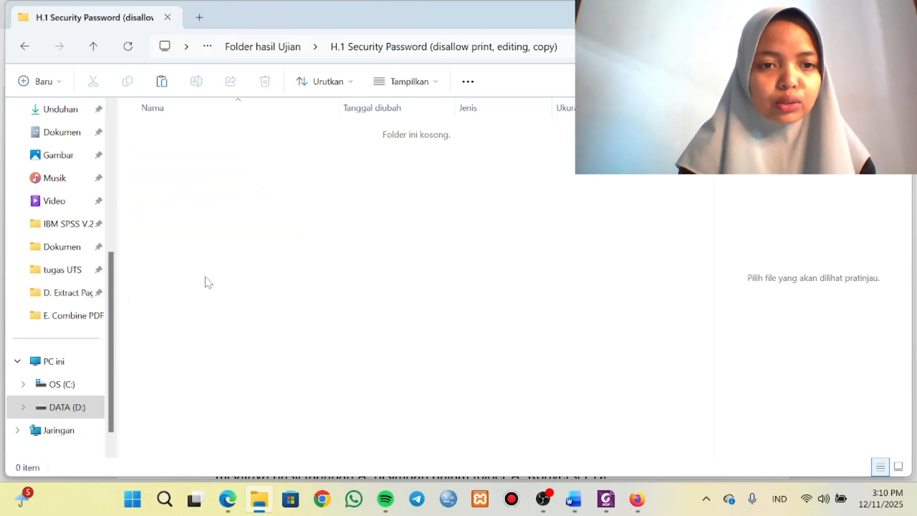
key(ctrl+v)
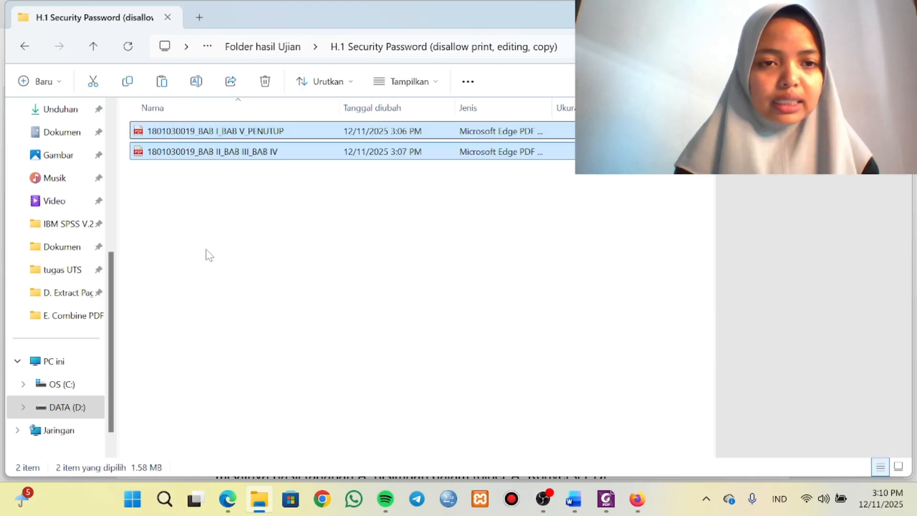
click(206, 255)
Open the BAB I_BAB V_PENUTUP PDF from the H.1 Security Password folder in Foxit PDF Editor.
click(223, 134)
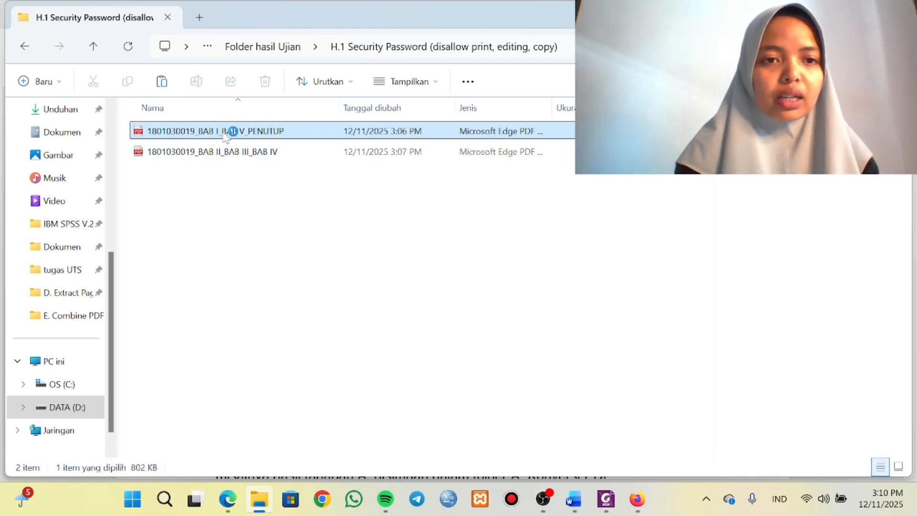
right_click(225, 136)
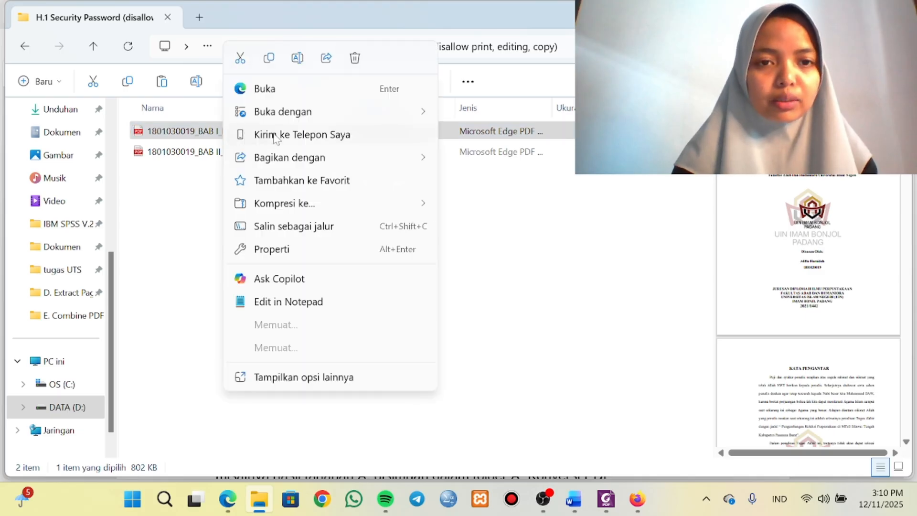
mouse_move(352, 112)
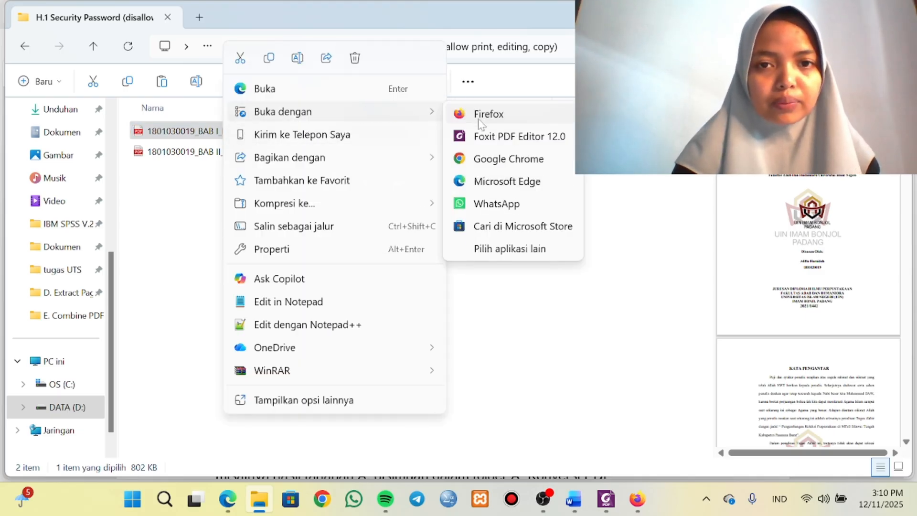
click(481, 137)
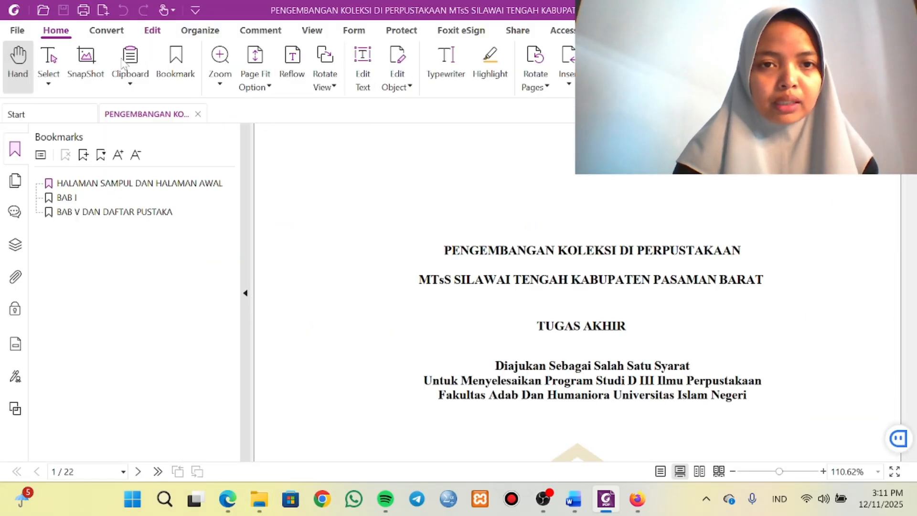
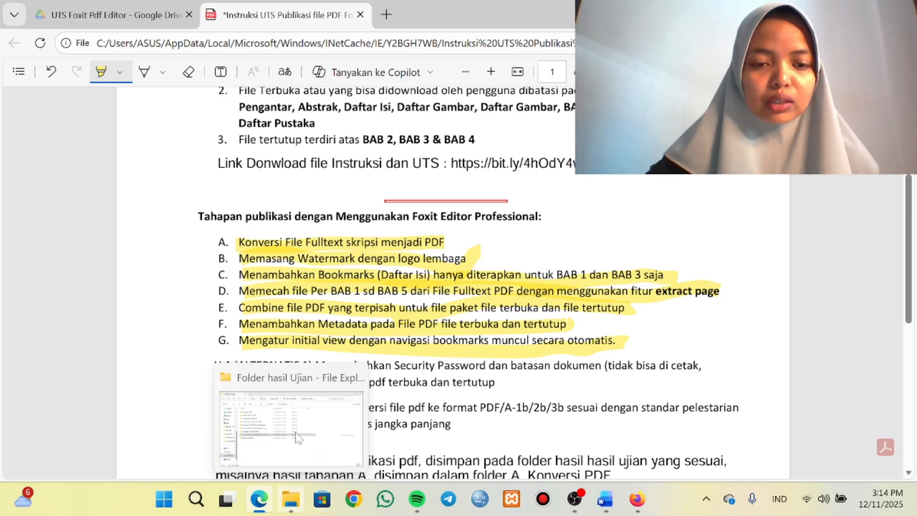
Copy both PDFs from the "G. Mengatur Initial View PDF" folder into "H.1 Security Password (disallow print, editing, copy)" in File Explorer.
click(300, 499)
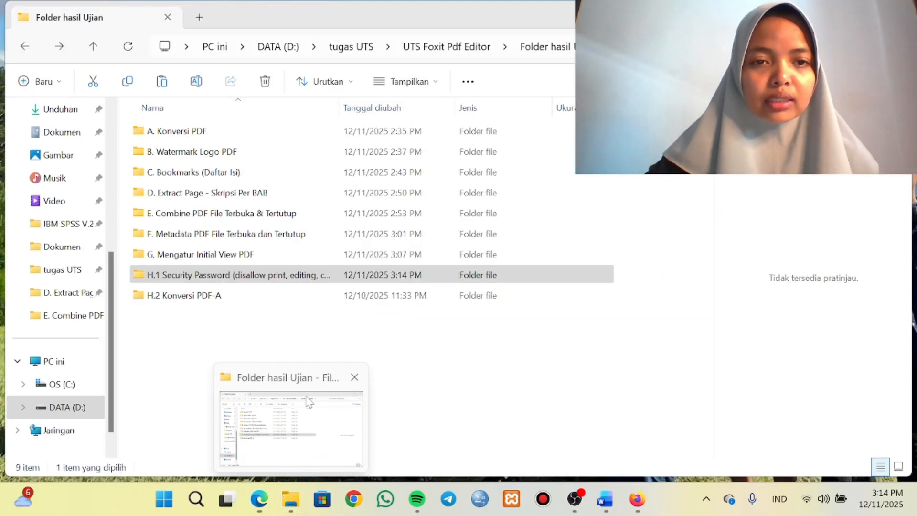
double_click(224, 255)
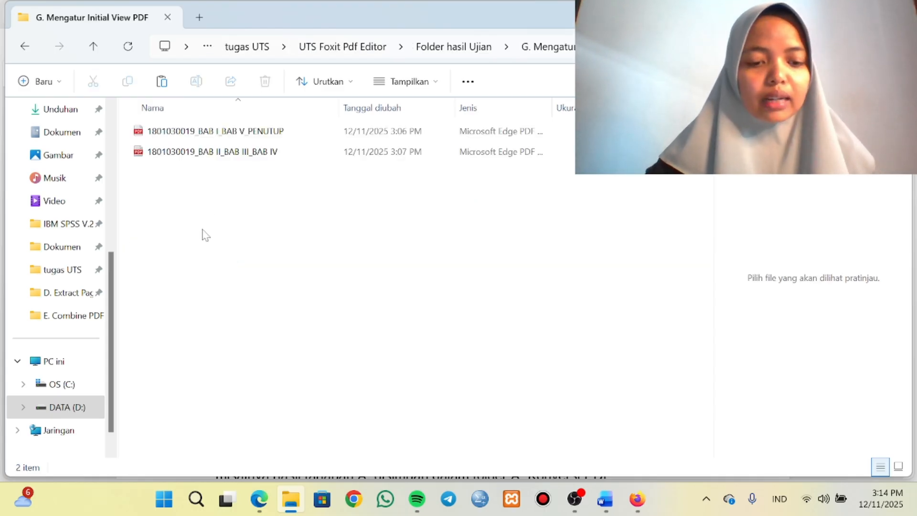
key(ctrl+a)
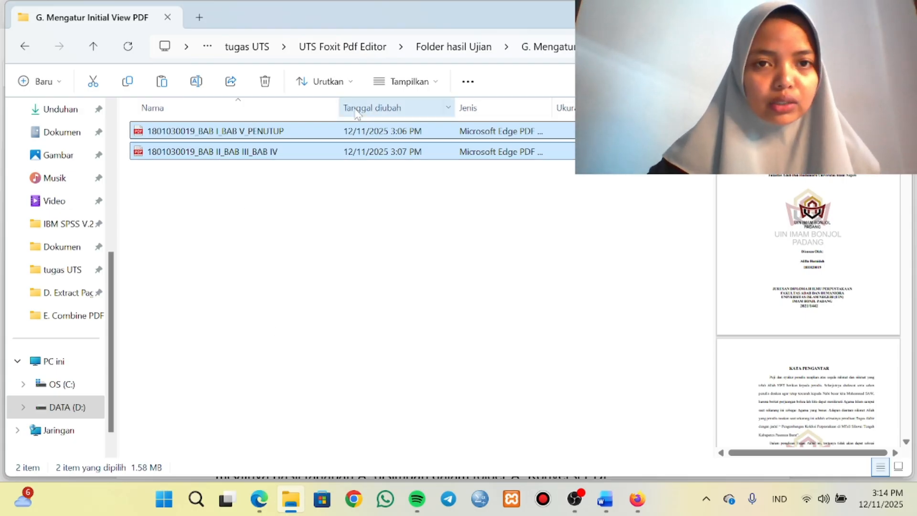
click(451, 50)
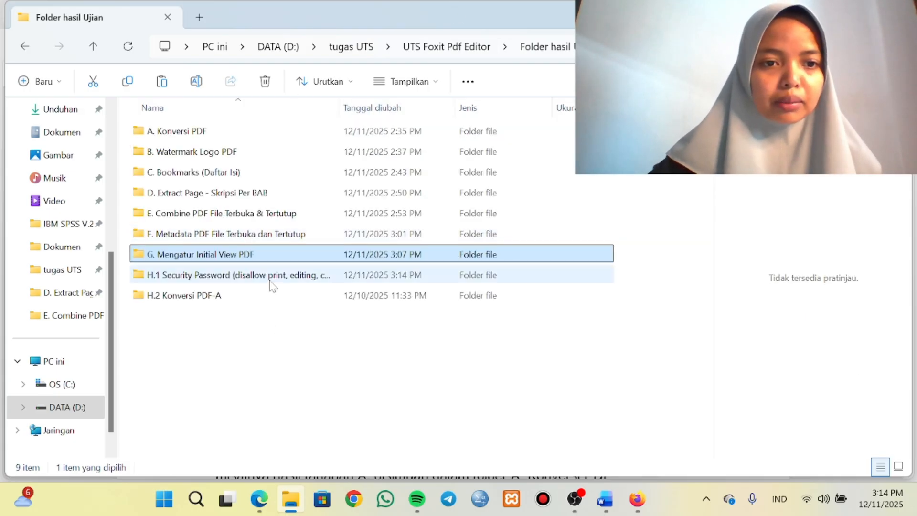
click(265, 276)
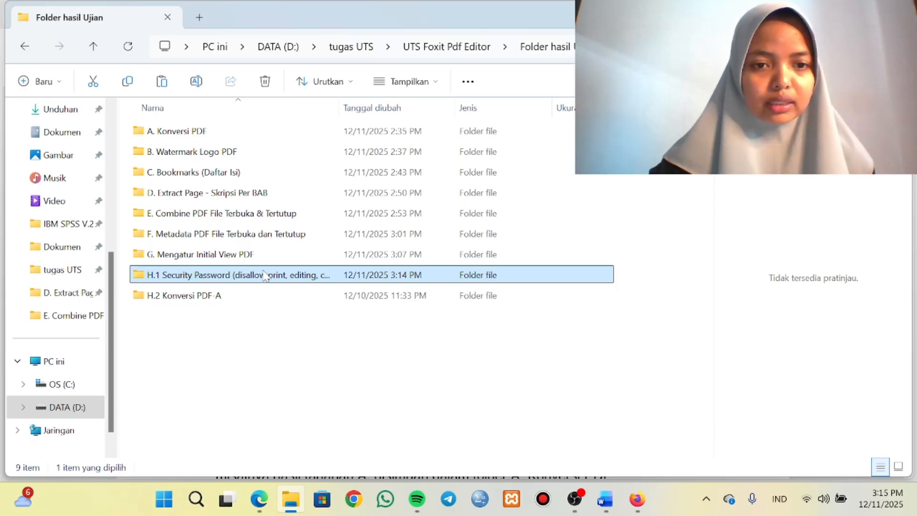
double_click(264, 274)
key(ctrl+v)
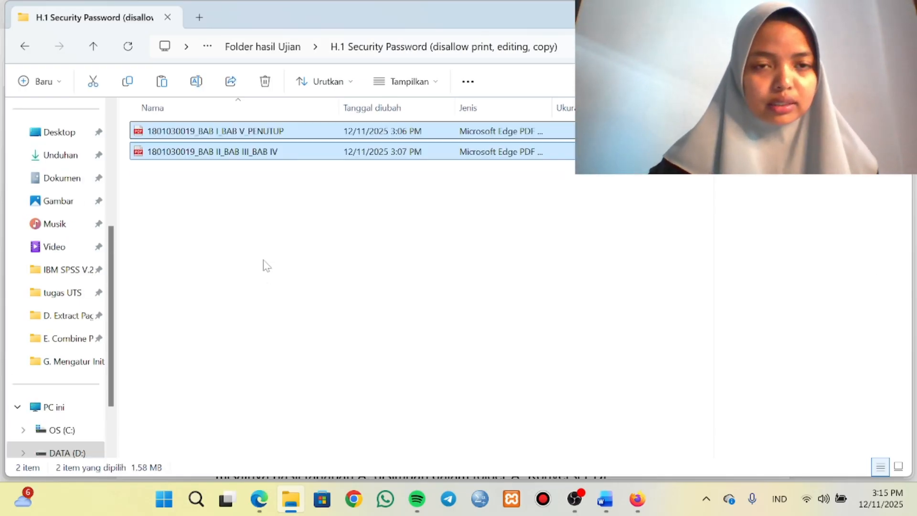
click(285, 242)
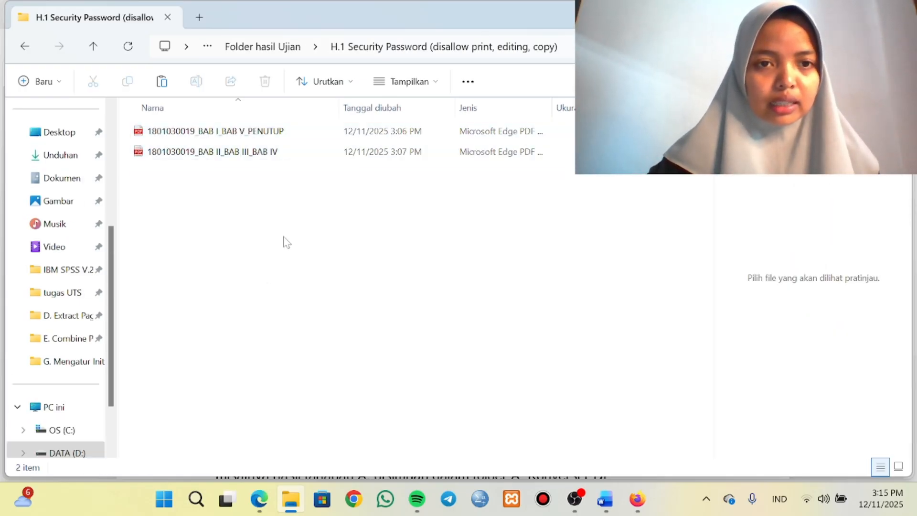
Open the BAB I_BAB V_PENUTUP PDF from the H.1 Security Password folder in Foxit PDF Editor.
click(251, 132)
right_click(250, 132)
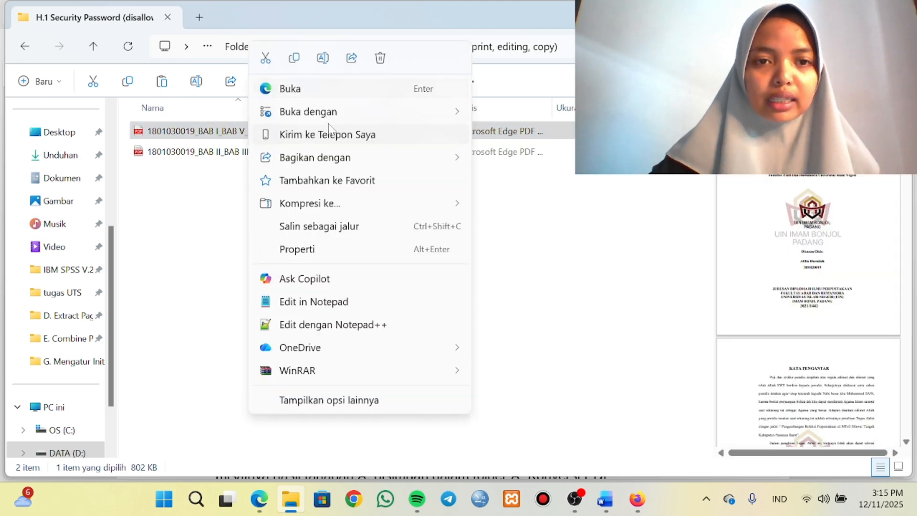
mouse_move(337, 113)
click(533, 136)
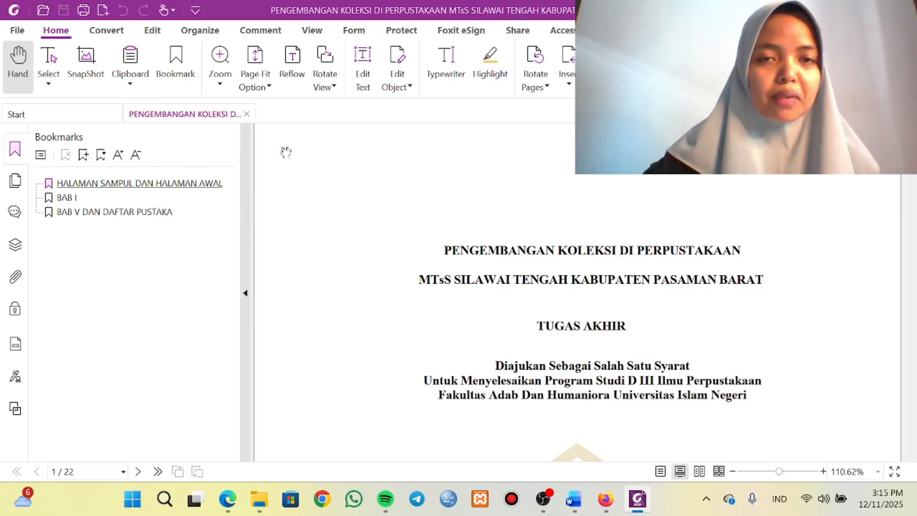
Set up password protection for the BAB I_BAB V_PENUTUP PDF by adding a document restriction, entering and confirming the restriction password.
click(404, 31)
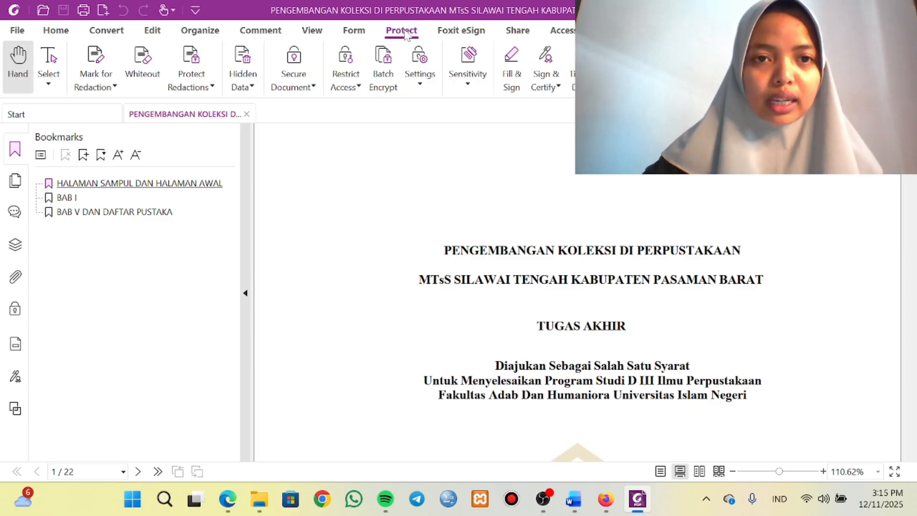
click(294, 75)
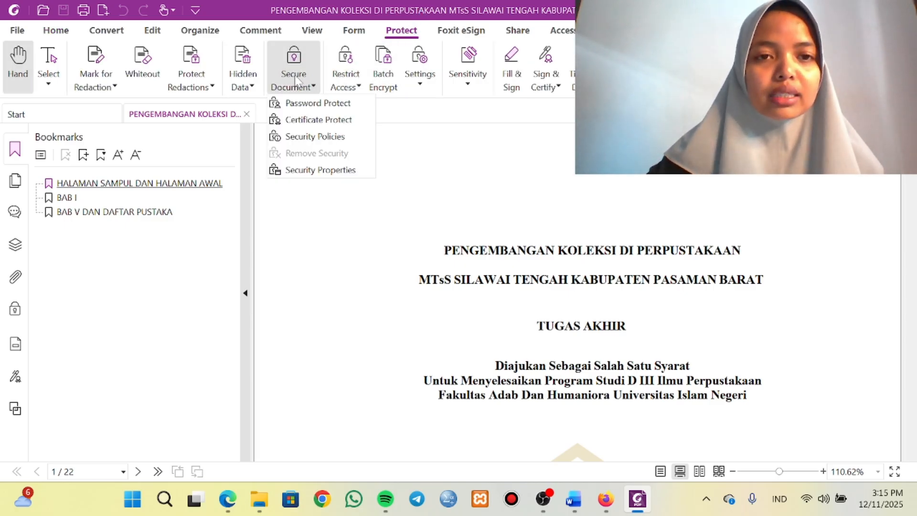
click(303, 103)
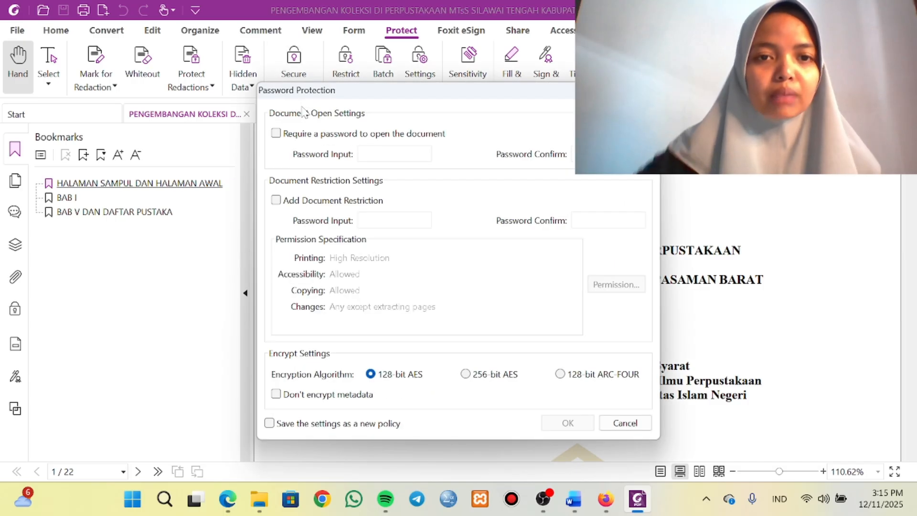
click(276, 200)
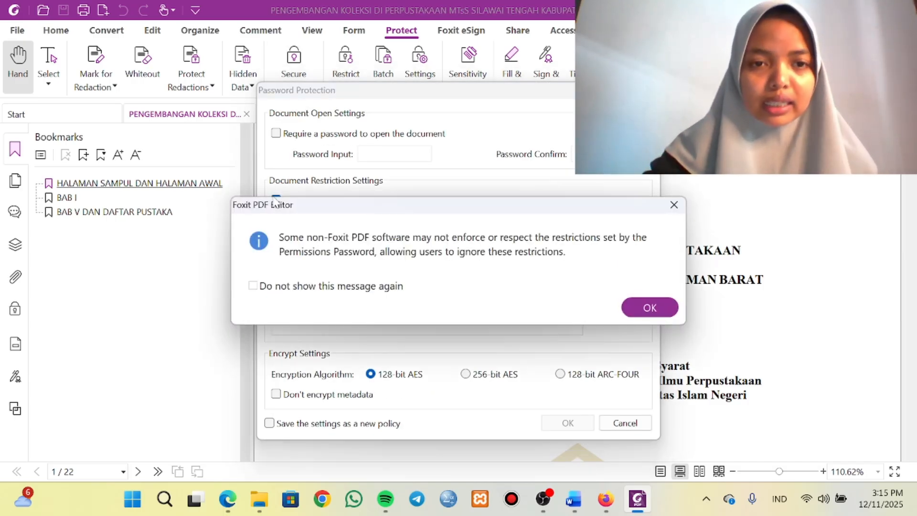
click(638, 312)
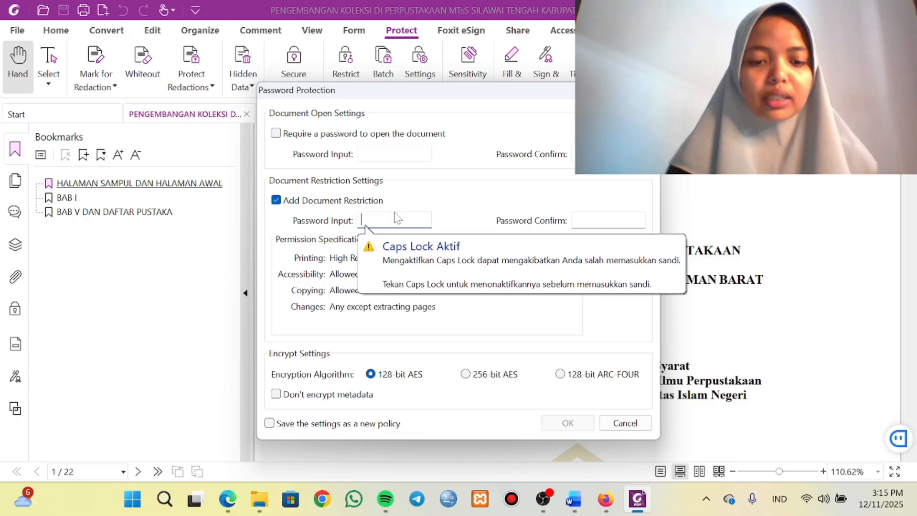
text(12)
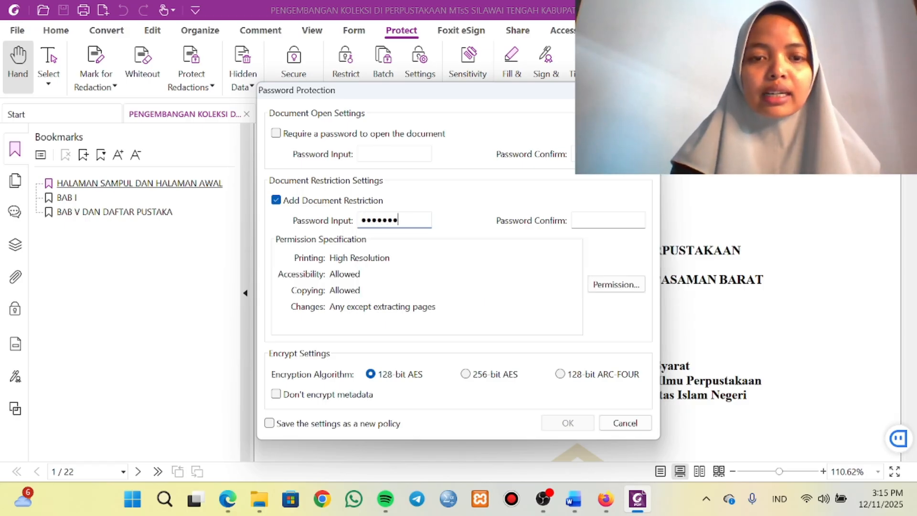
key(Tab)
text(•)
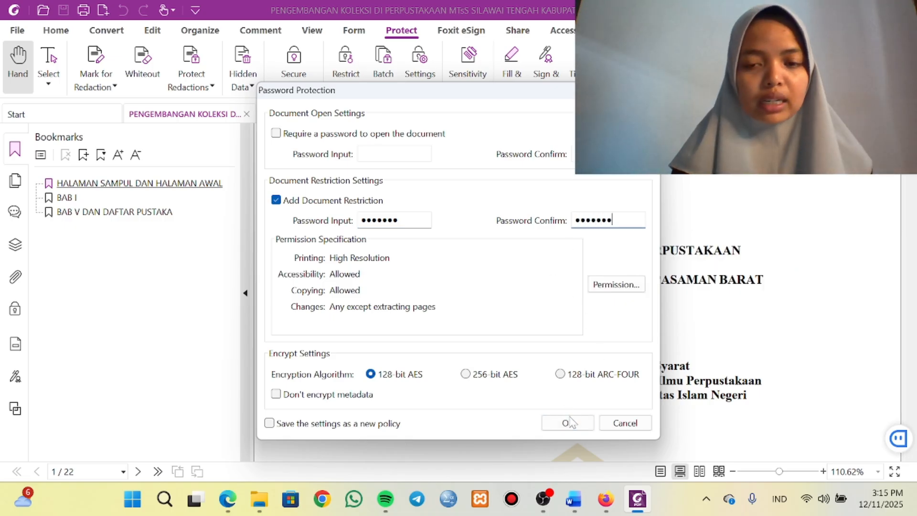
Restrict printing and editing with printing and changes set to None and copying disabled, apply the protection, and save the PDF.
click(616, 285)
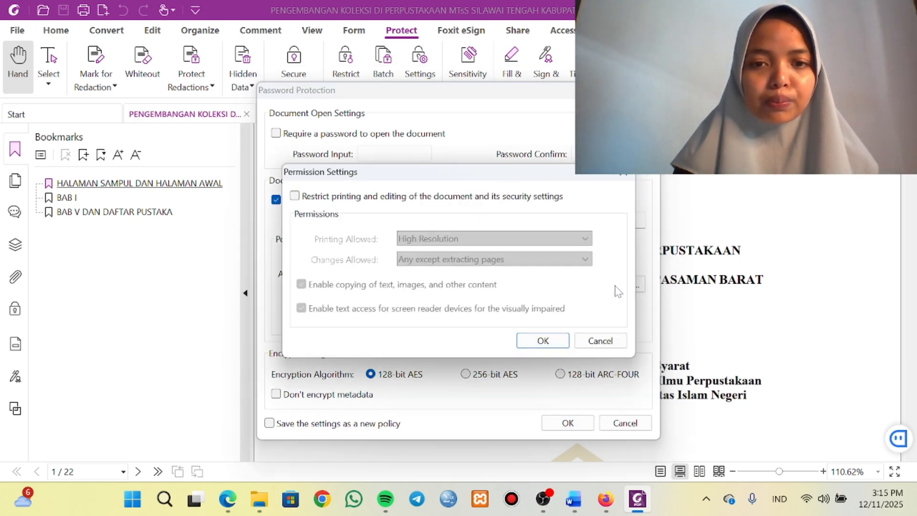
click(295, 196)
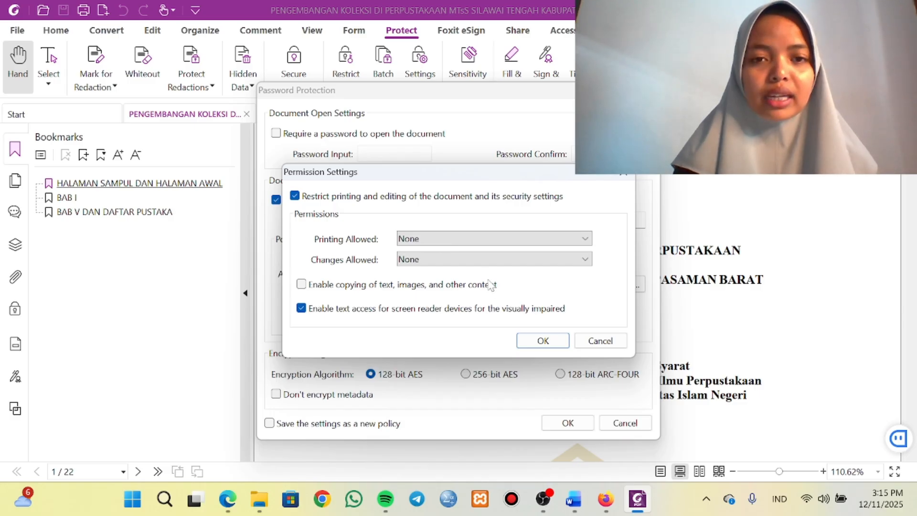
click(532, 340)
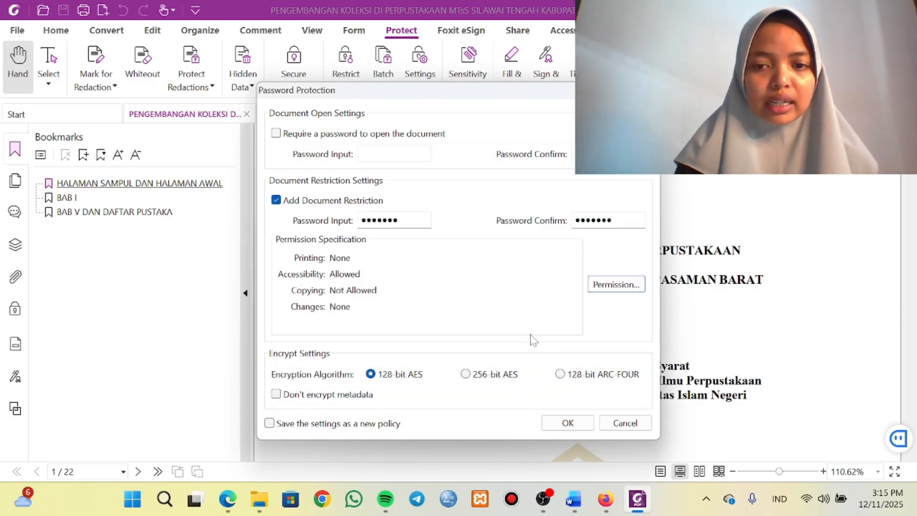
click(576, 424)
click(646, 295)
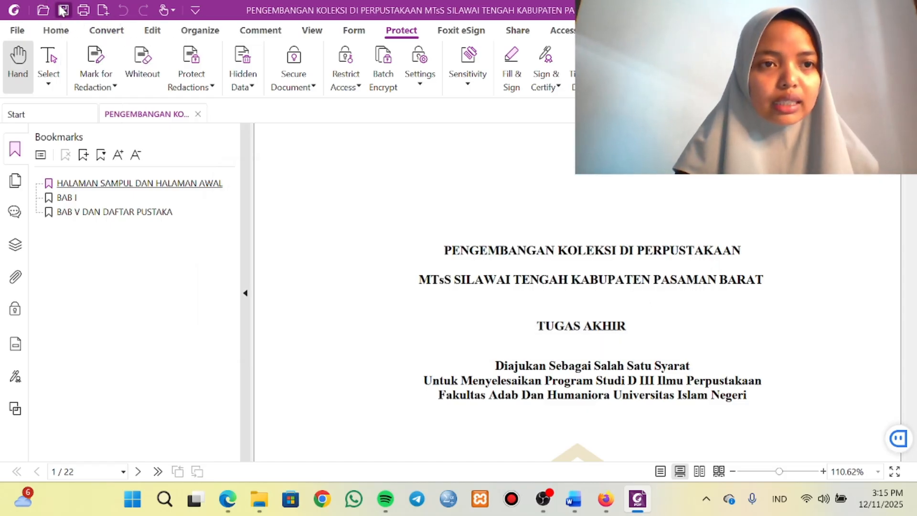
click(62, 9)
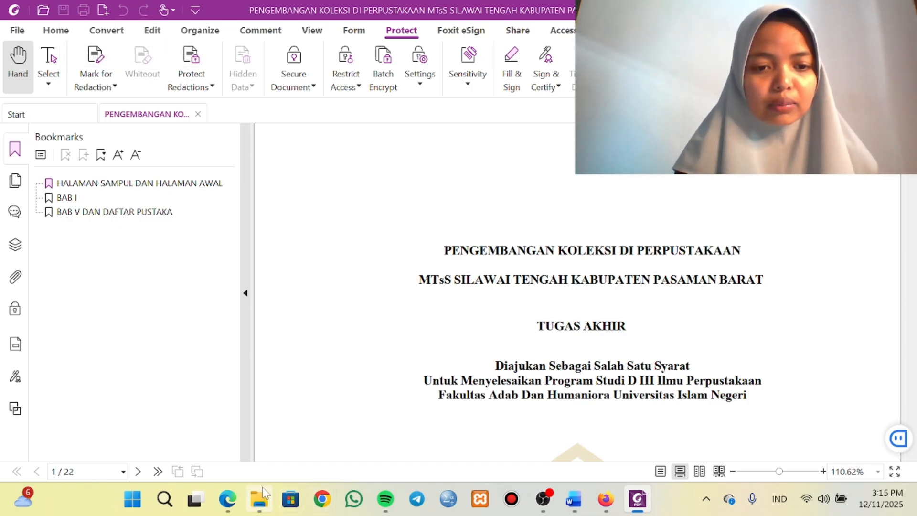
Open the BAB II_BAB III_BAB IV PDF from the H.1 Security Password folder in File Explorer with Foxit PDF Editor.
click(281, 430)
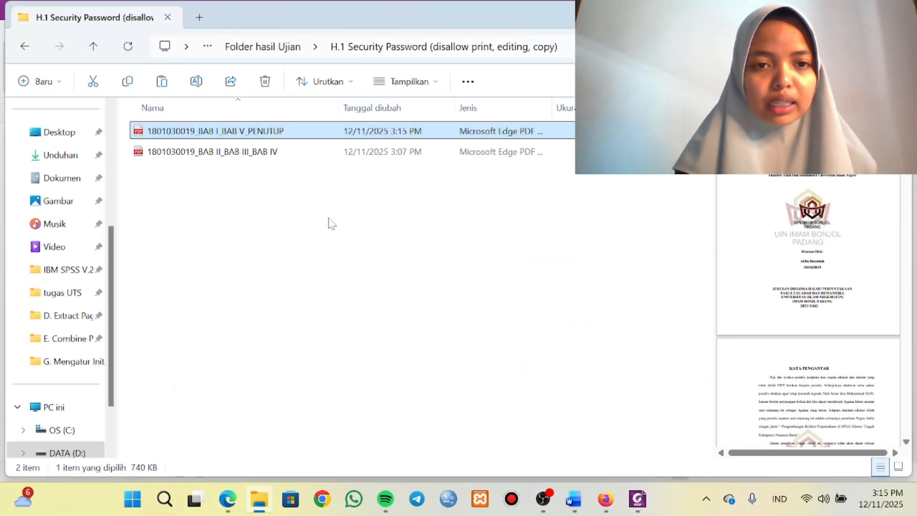
click(266, 155)
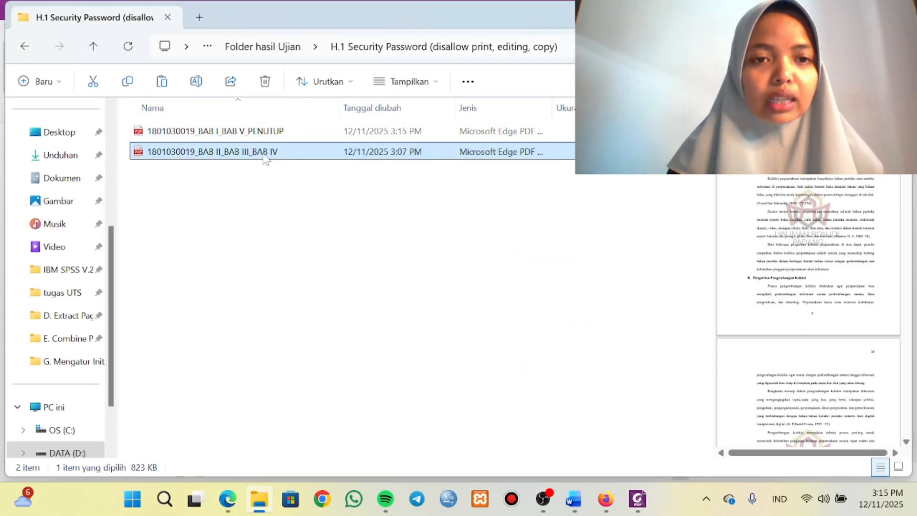
right_click(264, 156)
mouse_move(325, 111)
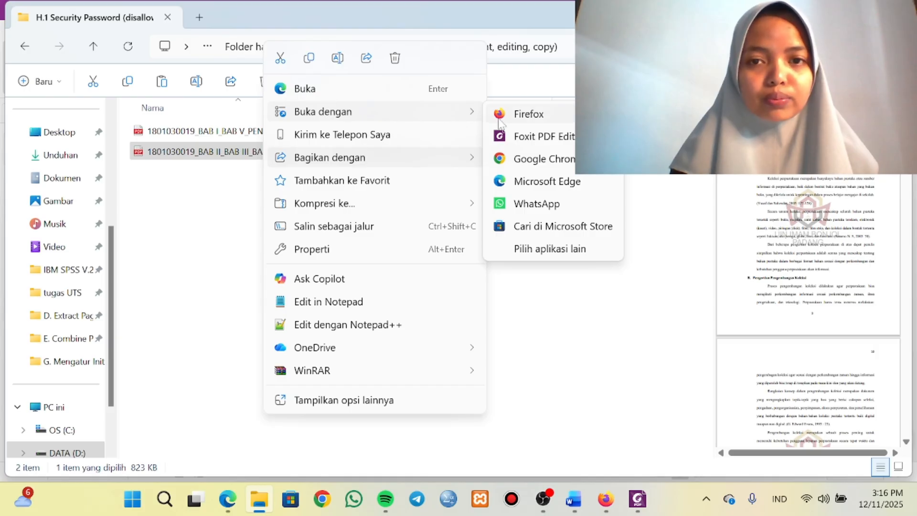
click(516, 138)
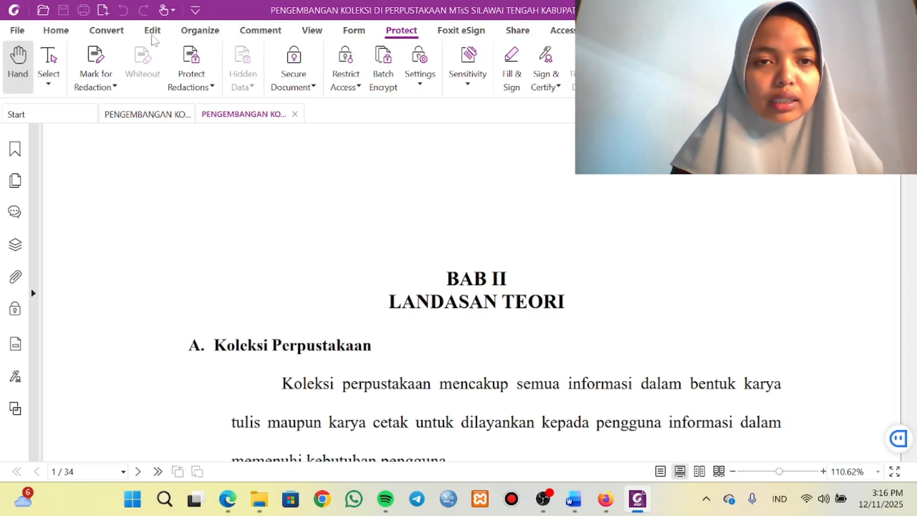
Add a document restriction to the BAB II_BAB III_BAB IV PDF through password protection, entering and confirming the restriction password.
click(294, 79)
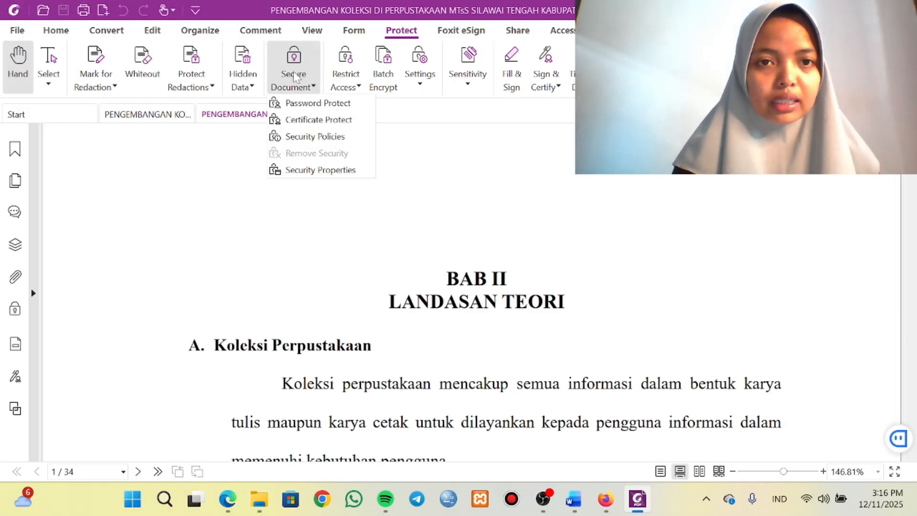
click(309, 103)
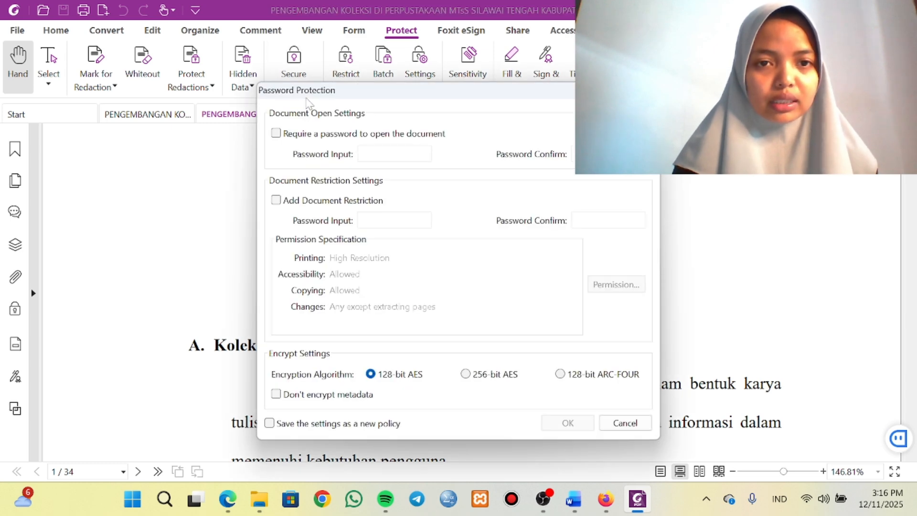
click(277, 201)
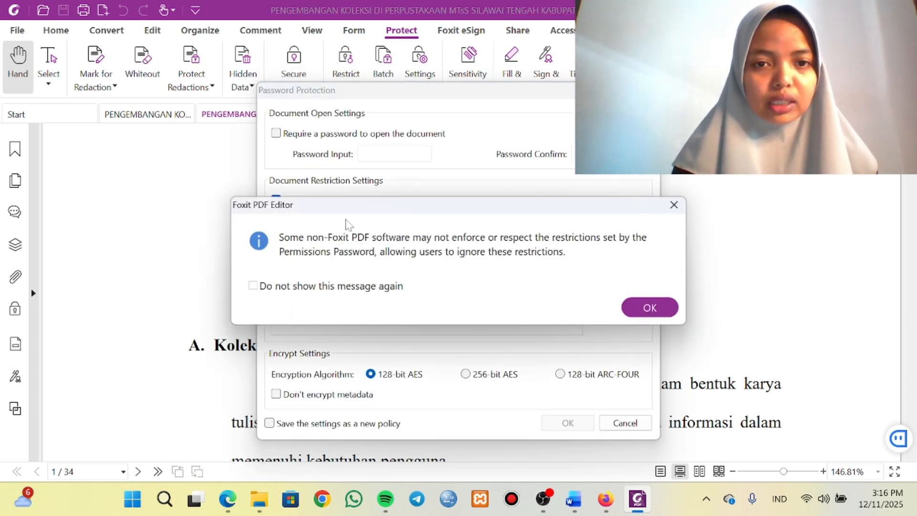
click(641, 308)
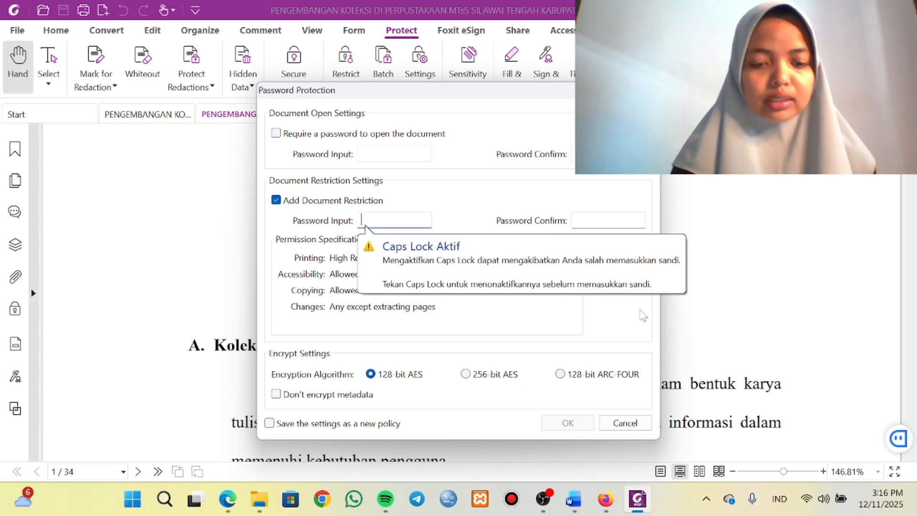
key(Caps_Lock)
text(•)
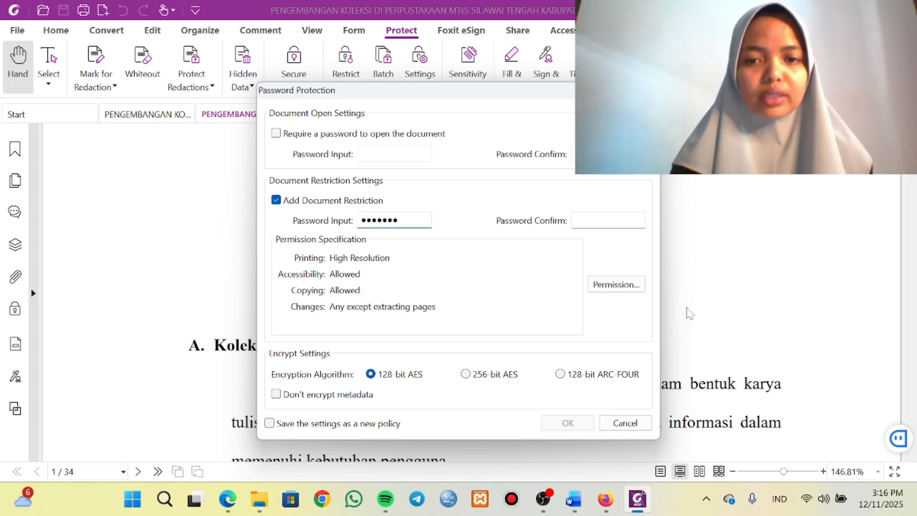
click(609, 221)
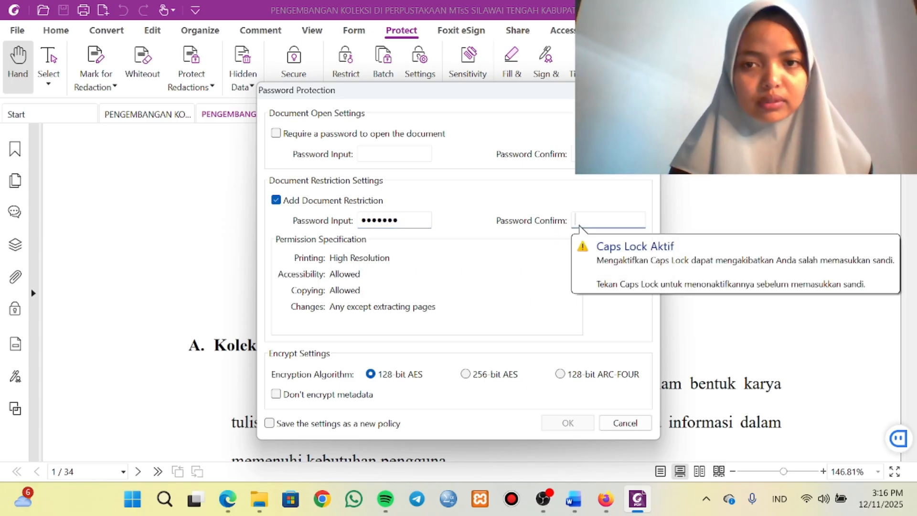
text(••)
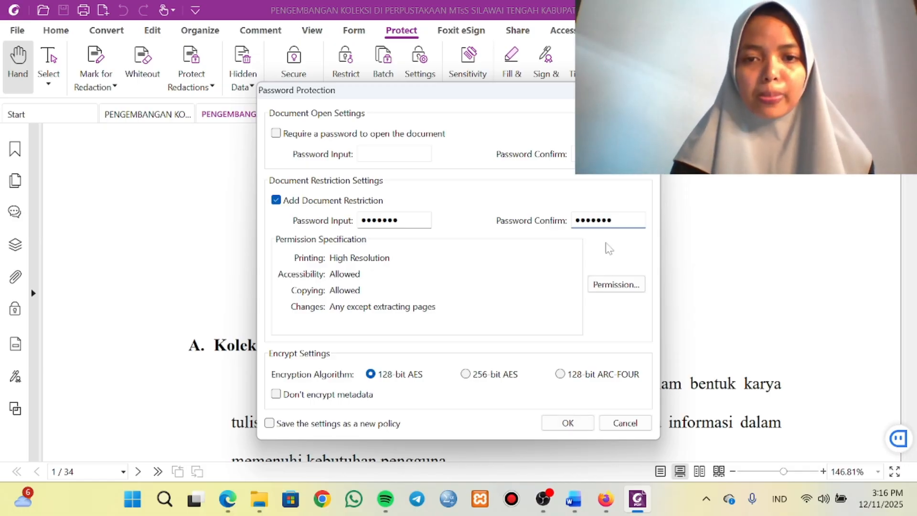
Restrict printing and editing with printing and changes set to None and copying disabled, and apply the password protection.
click(614, 285)
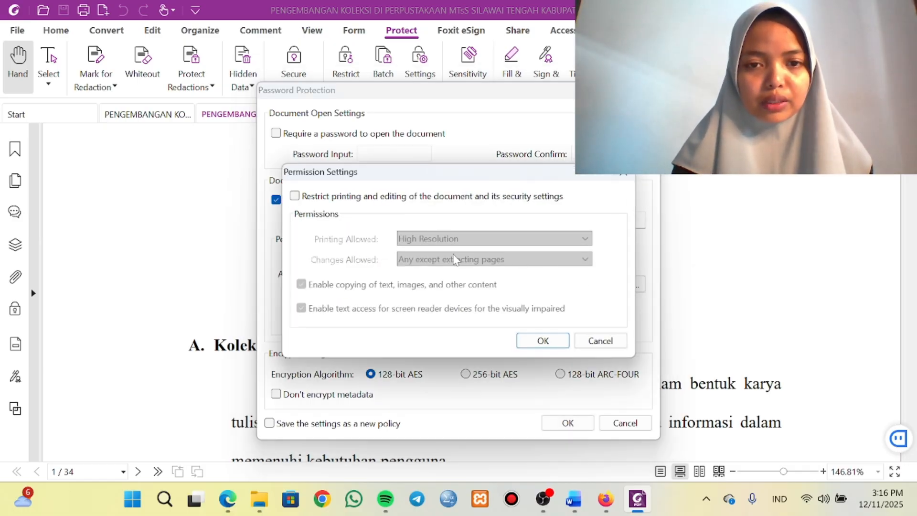
click(295, 196)
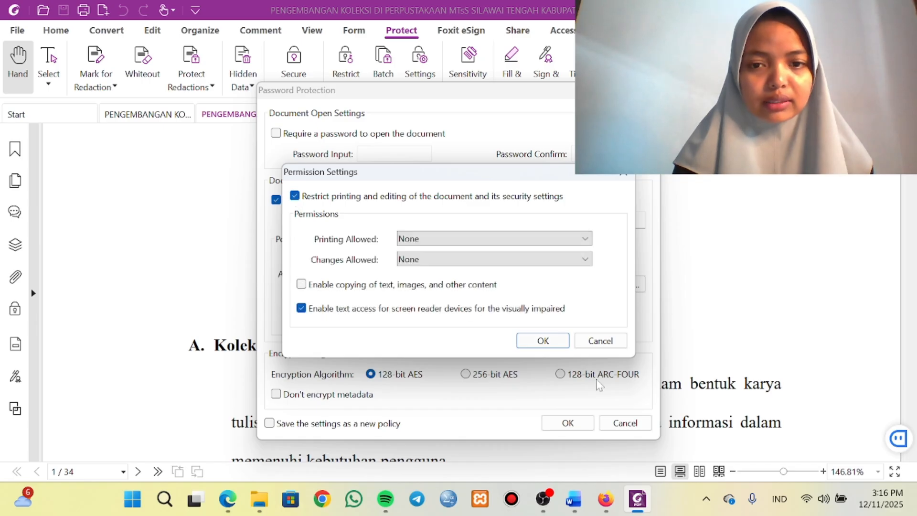
click(539, 342)
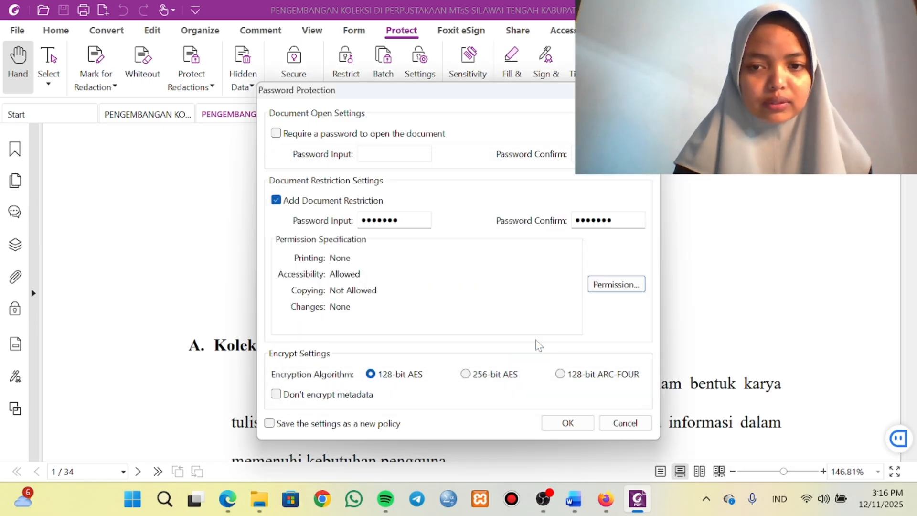
click(570, 424)
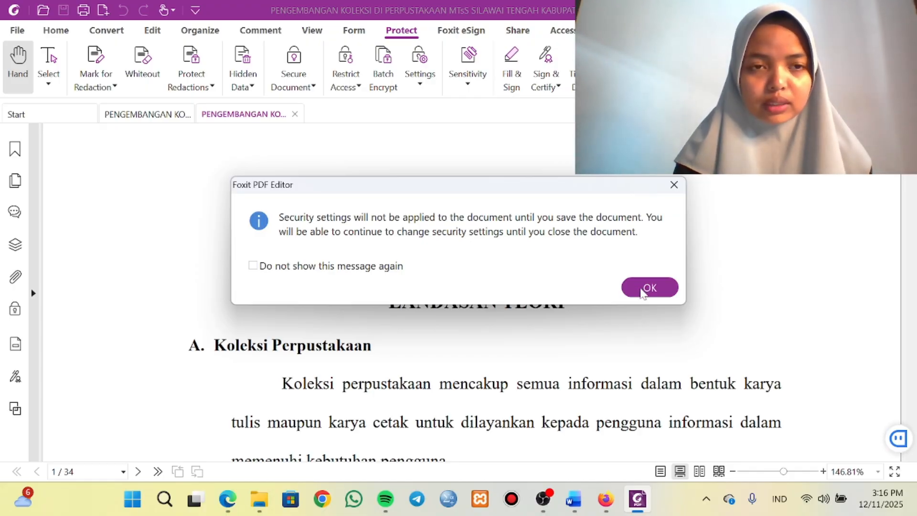
click(649, 288)
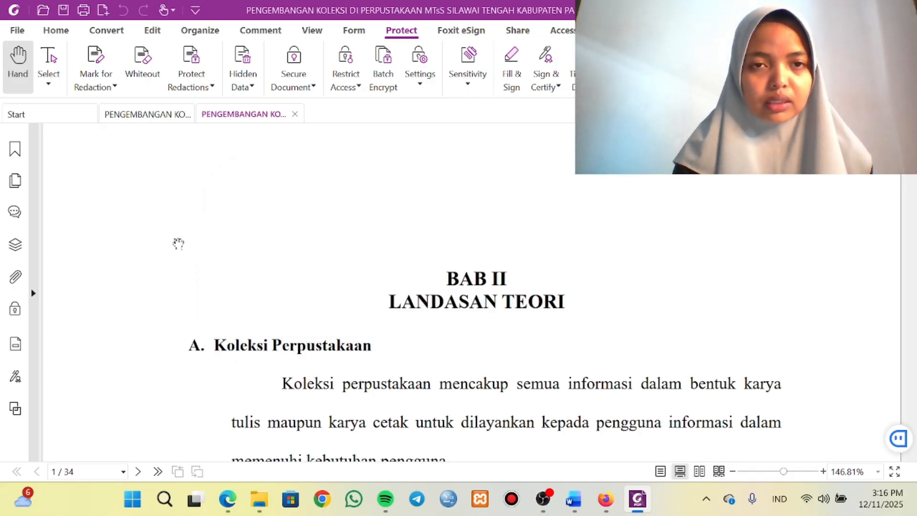
Save the password-protected BAB II_BAB III_BAB IV PDF and close the BAB I_BAB V_PENUTUP PDF.
scroll(341, 411, down, 8)
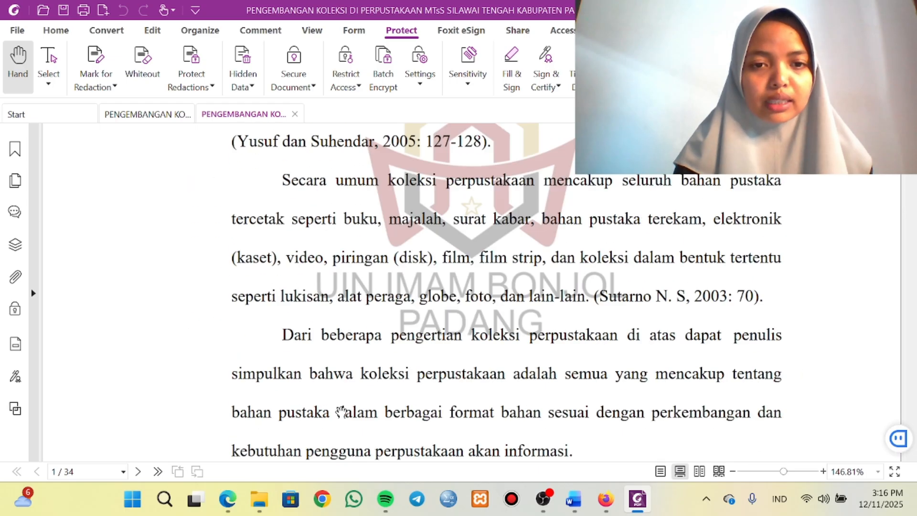
scroll(341, 411, up, 8)
click(11, 31)
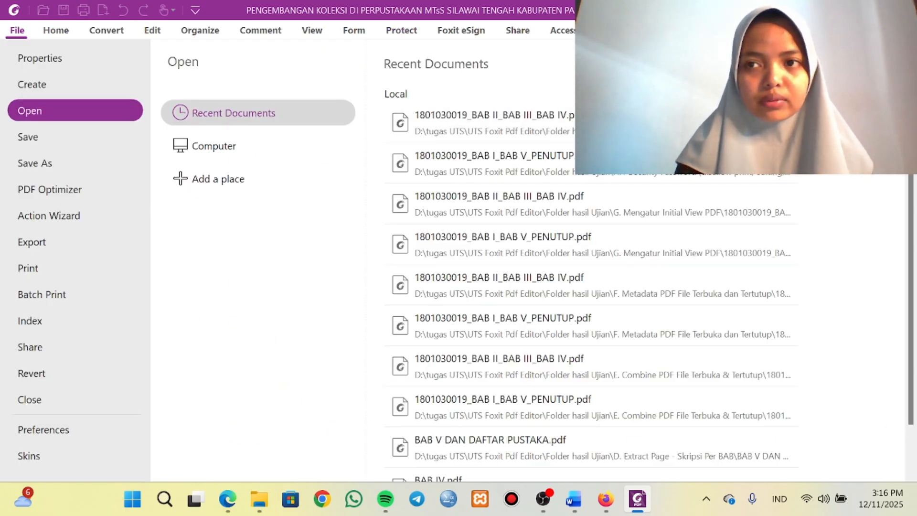
click(57, 30)
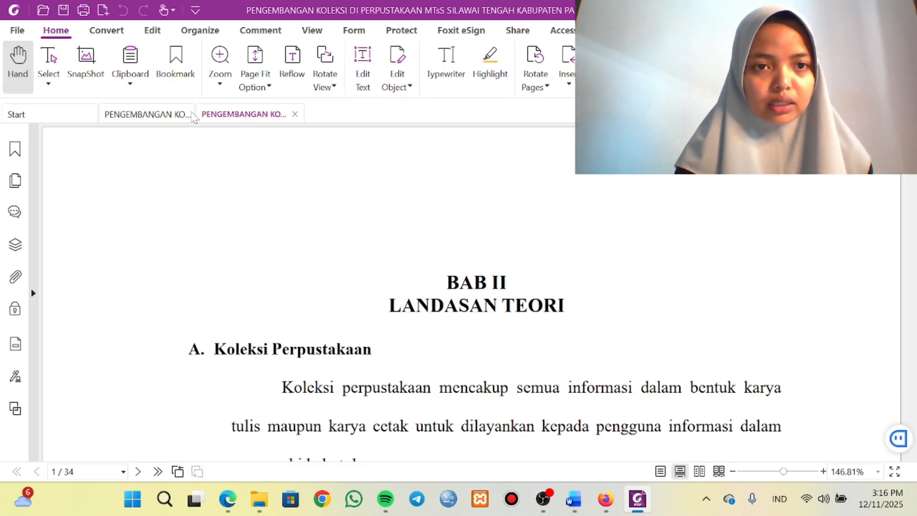
click(193, 116)
click(234, 115)
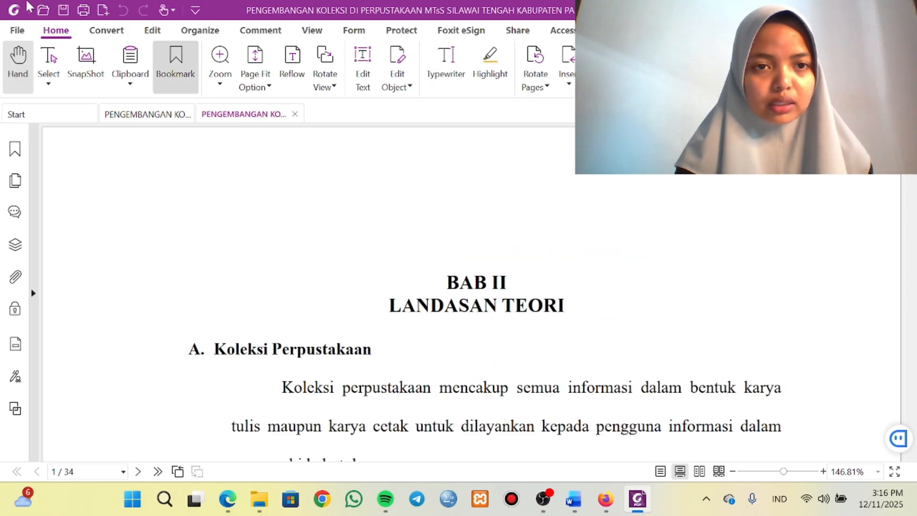
click(64, 10)
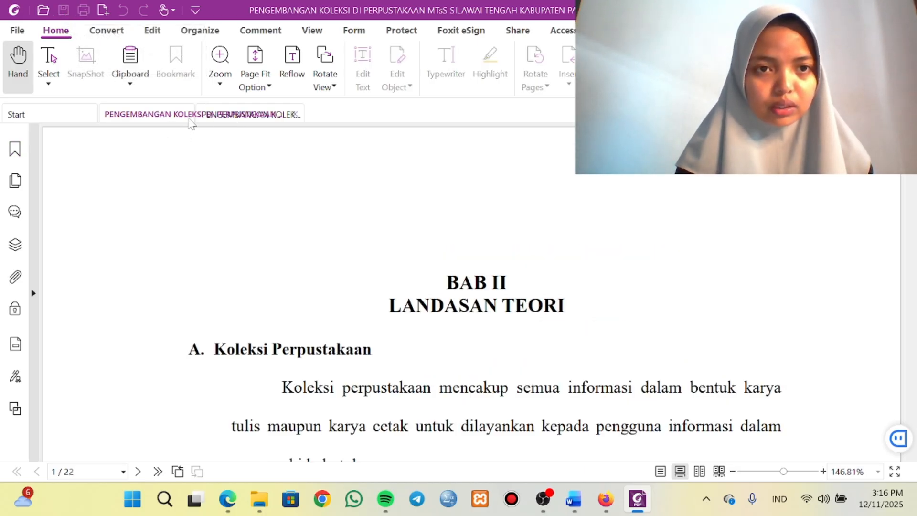
click(191, 120)
Check which editing, saving, exporting and printing commands remain available for the protected BAB II_BAB III_BAB IV PDF.
scroll(526, 413, down, 1)
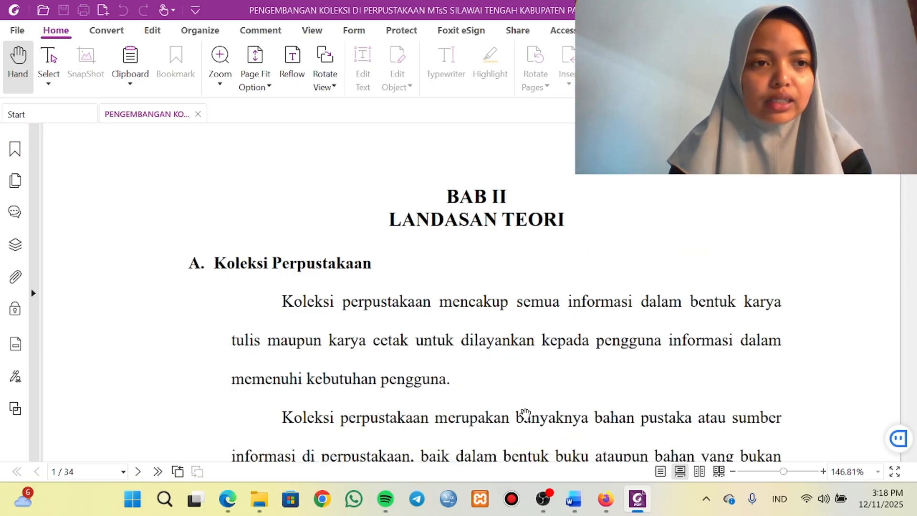
scroll(526, 413, up, 3)
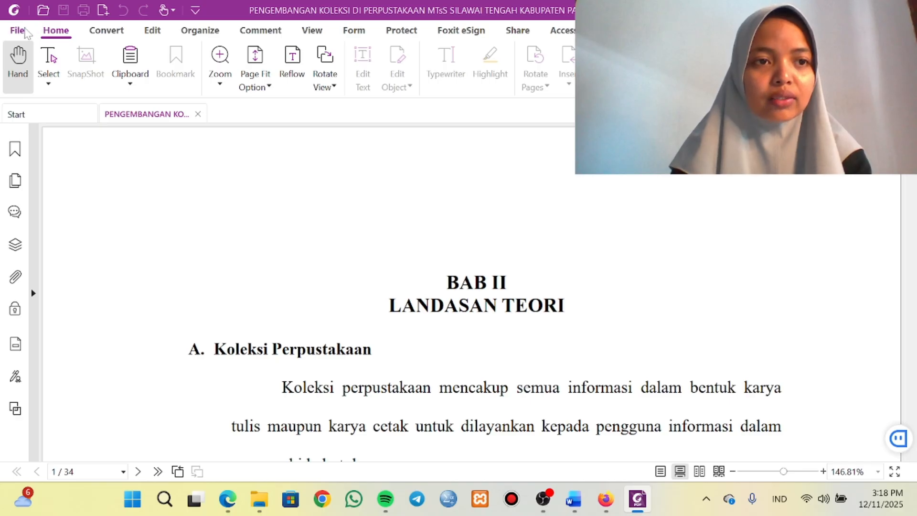
click(18, 30)
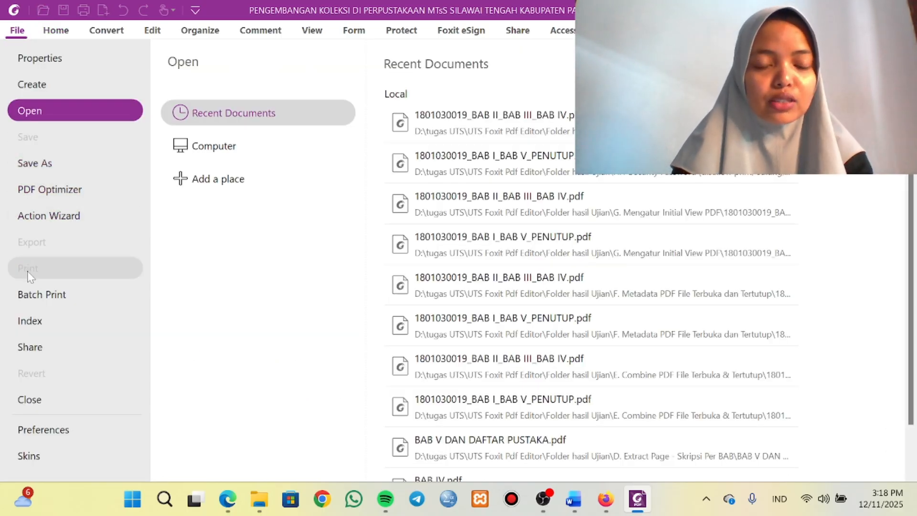
click(17, 35)
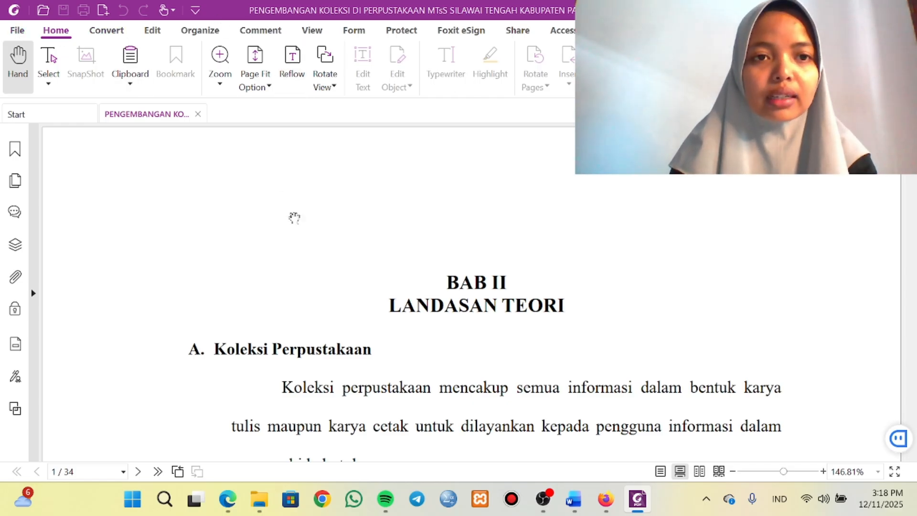
scroll(303, 247, down, 2)
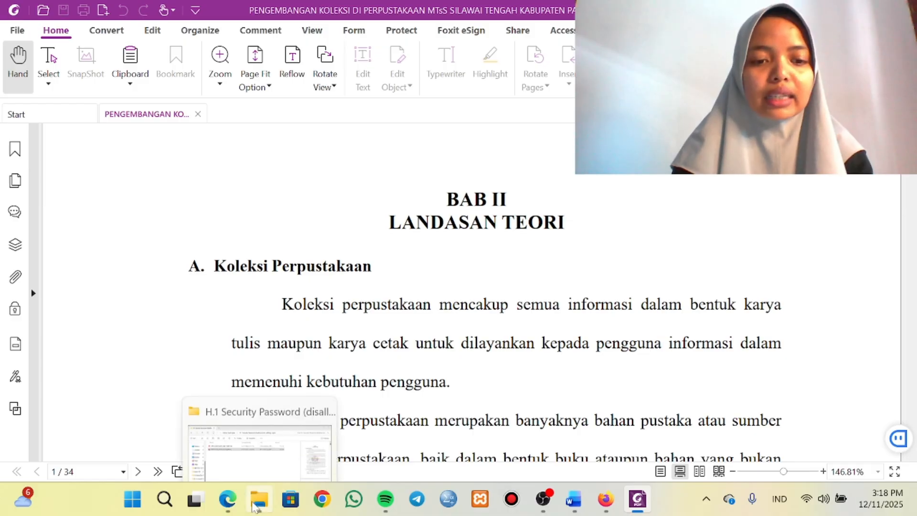
Switch to the UTS instructions in Microsoft Edge and highlight the H.1 (ALTERNATIF 1) Security Password stage.
click(233, 449)
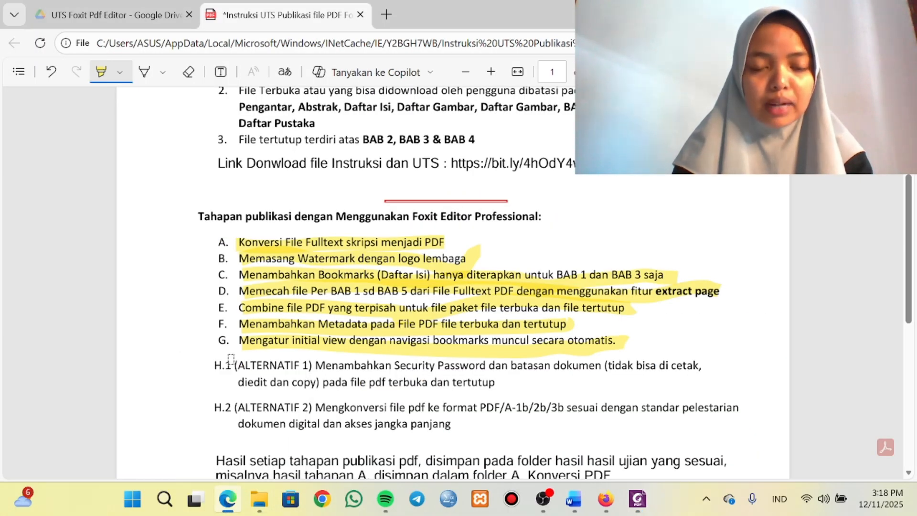
mouse_move(241, 366)
mouse_down()
mouse_move(493, 382)
mouse_move(508, 366)
mouse_move(623, 377)
mouse_move(698, 370)
mouse_move(555, 383)
mouse_move(173, 381)
mouse_up()
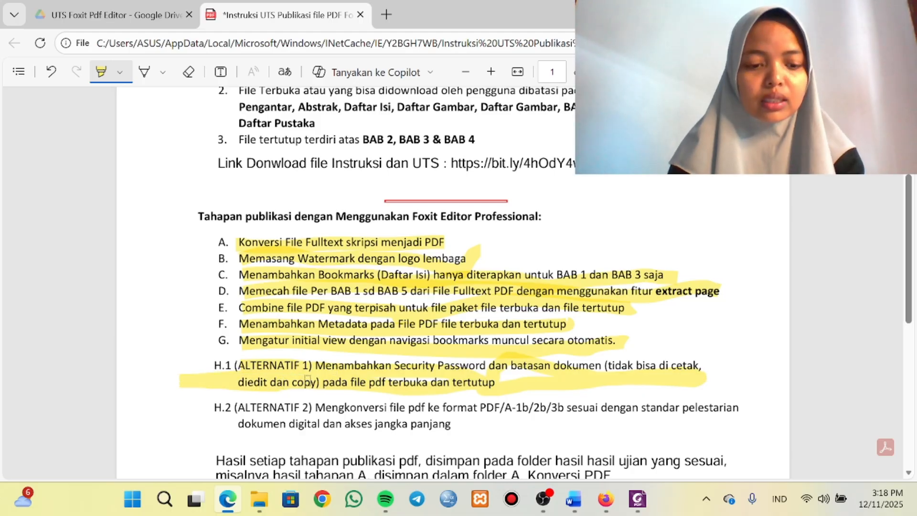
scroll(307, 381, down, 2)
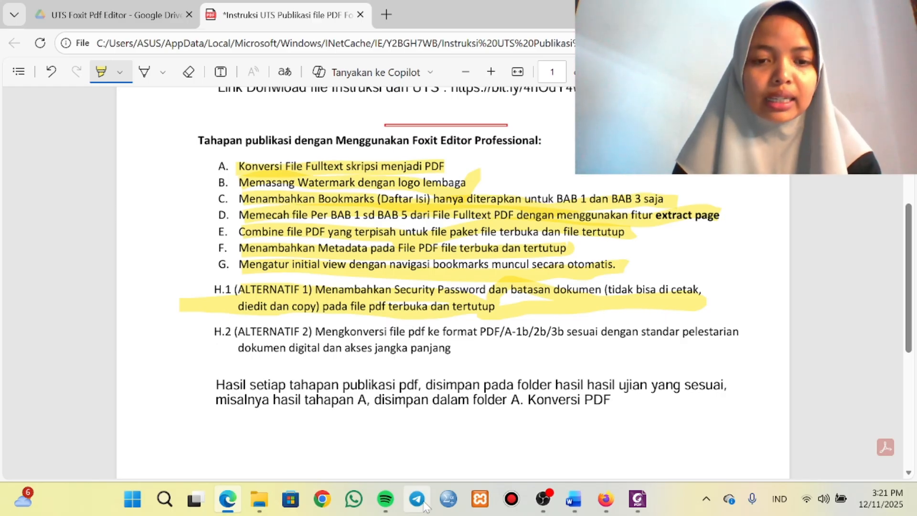
In File Explorer, copy both combined PDFs from the G. Mengatur Initial View PDF folder into the H.2 Konversi PDF-A folder.
mouse_move(270, 473)
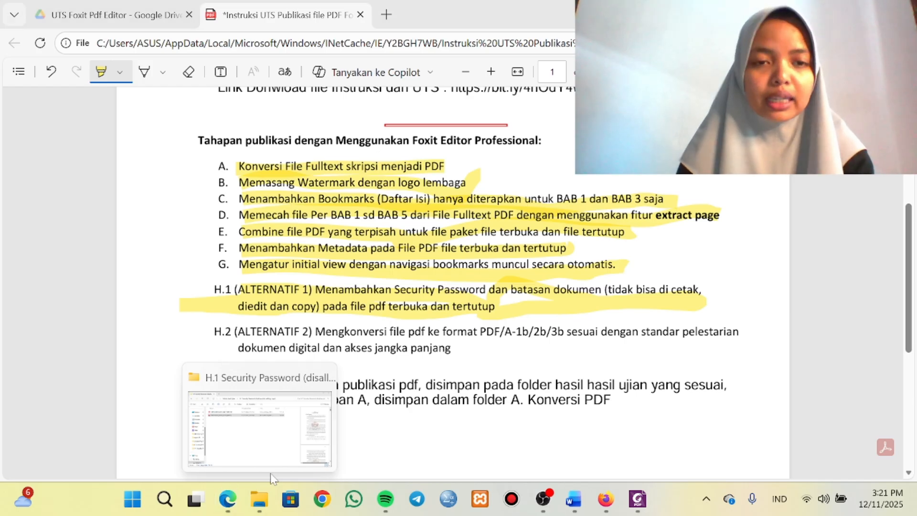
click(259, 507)
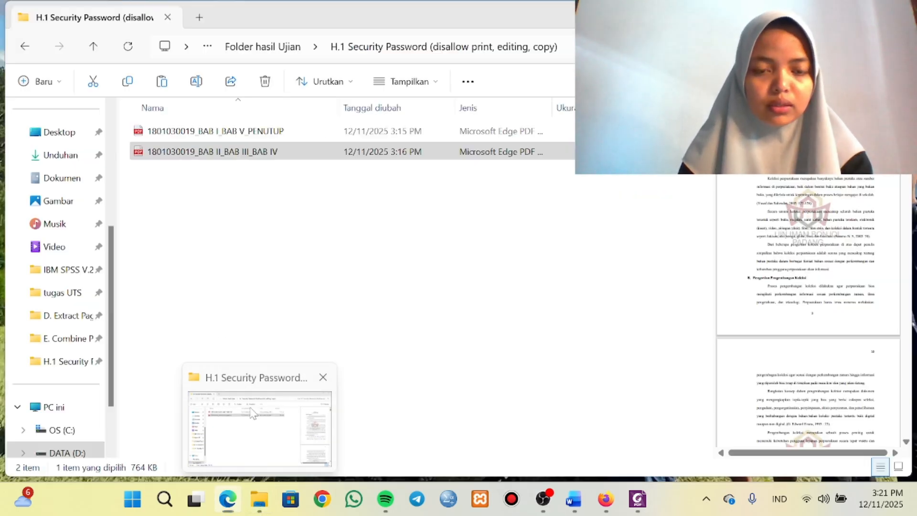
click(266, 47)
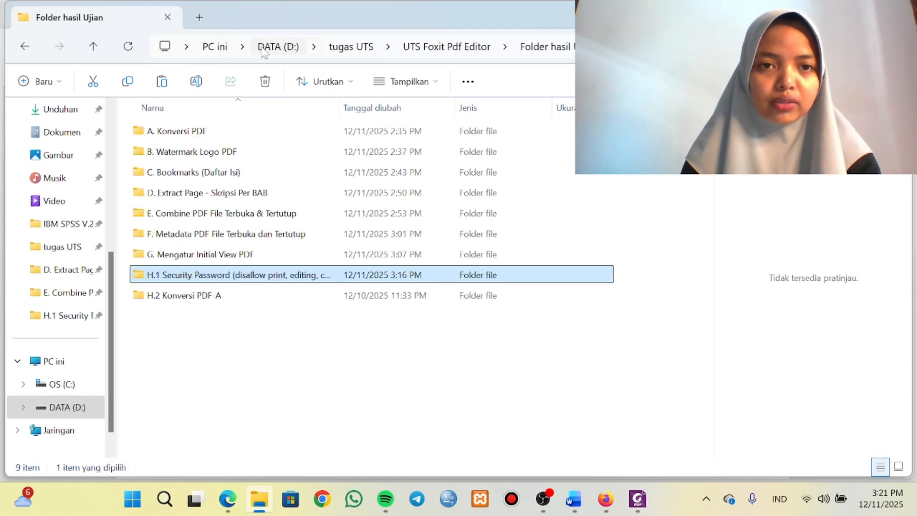
click(253, 258)
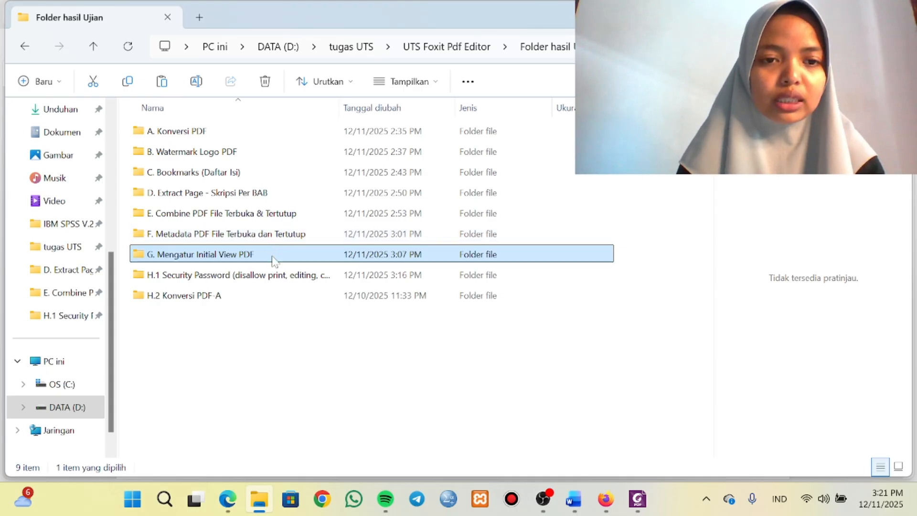
double_click(271, 257)
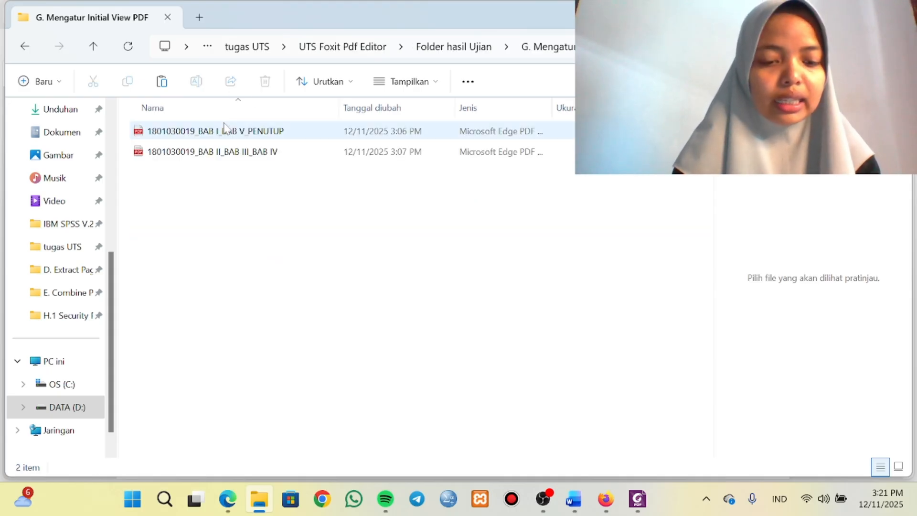
key(ctrl+a)
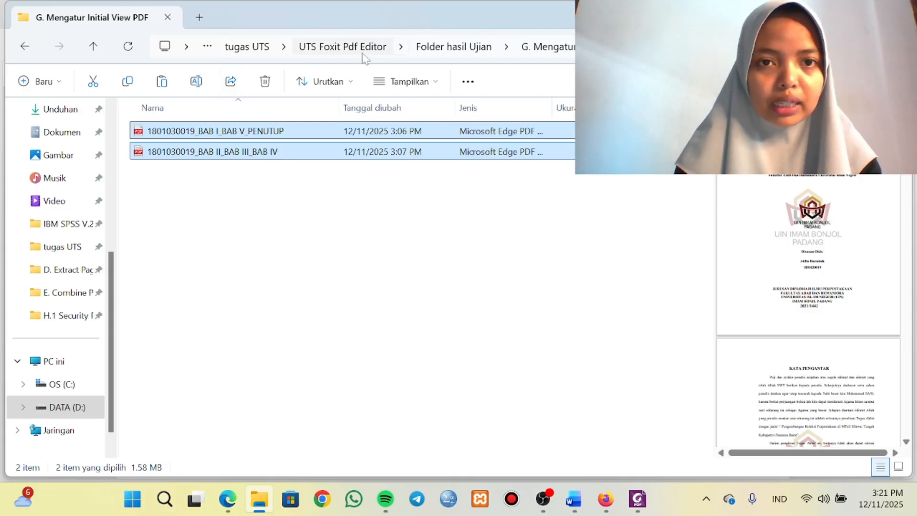
click(433, 47)
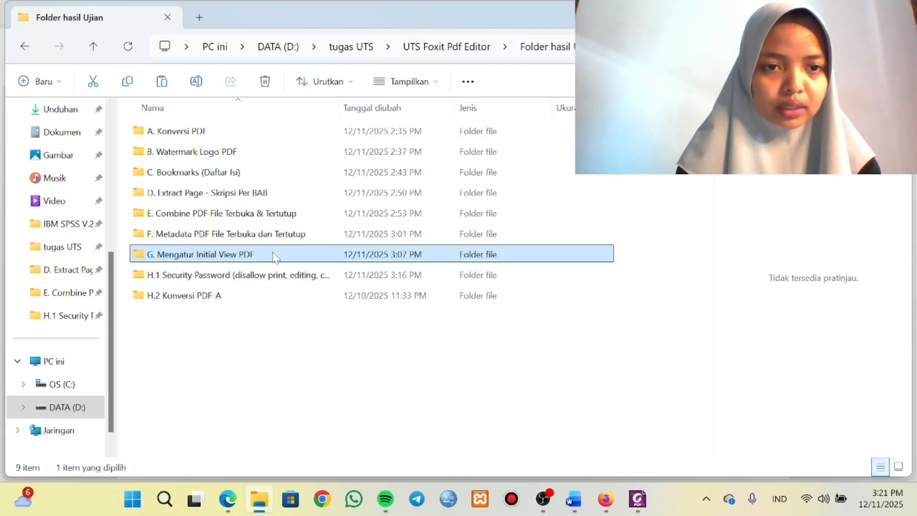
click(242, 309)
double_click(215, 295)
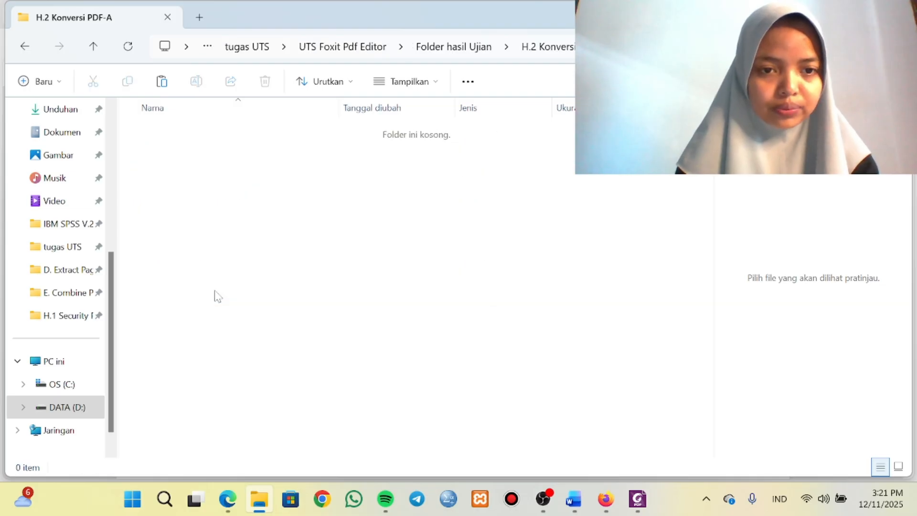
key(ctrl+v)
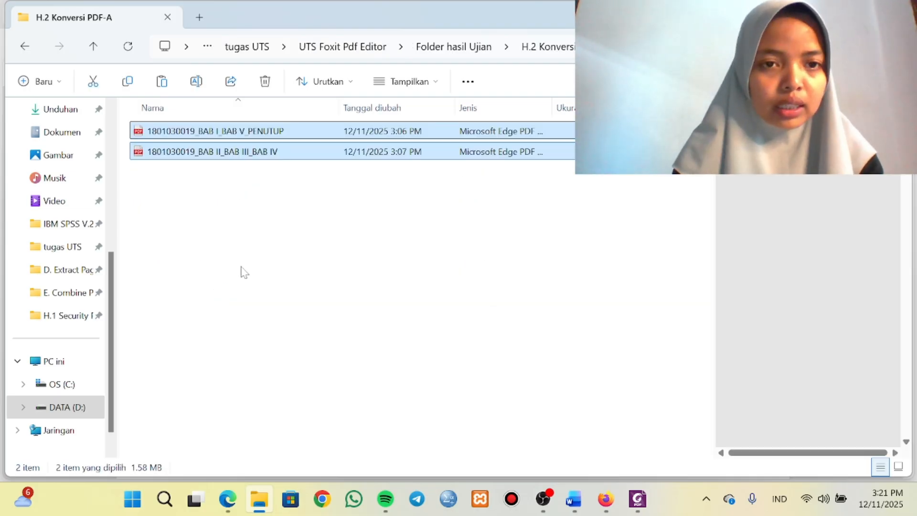
click(239, 253)
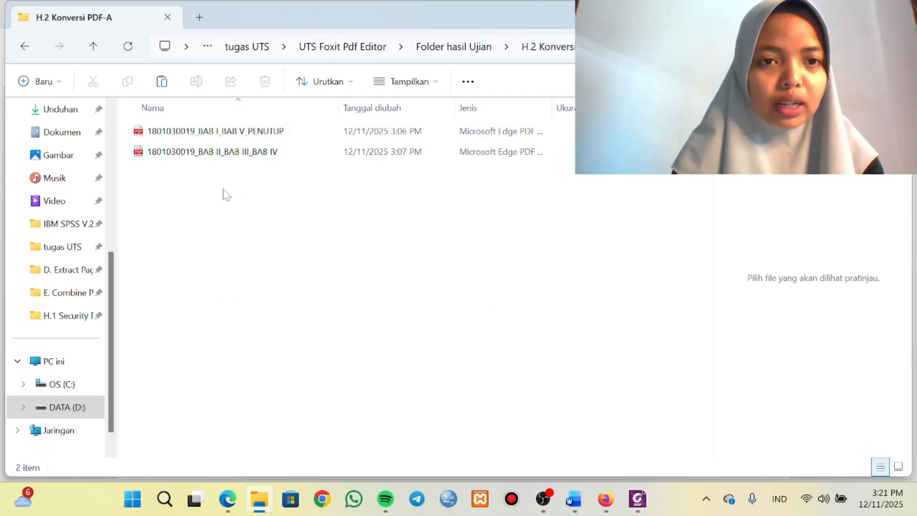
Open the BAB I_BAB V_PENUTUP PDF from the H.2 Konversi PDF-A folder with Foxit PDF Editor.
click(236, 137)
right_click(236, 137)
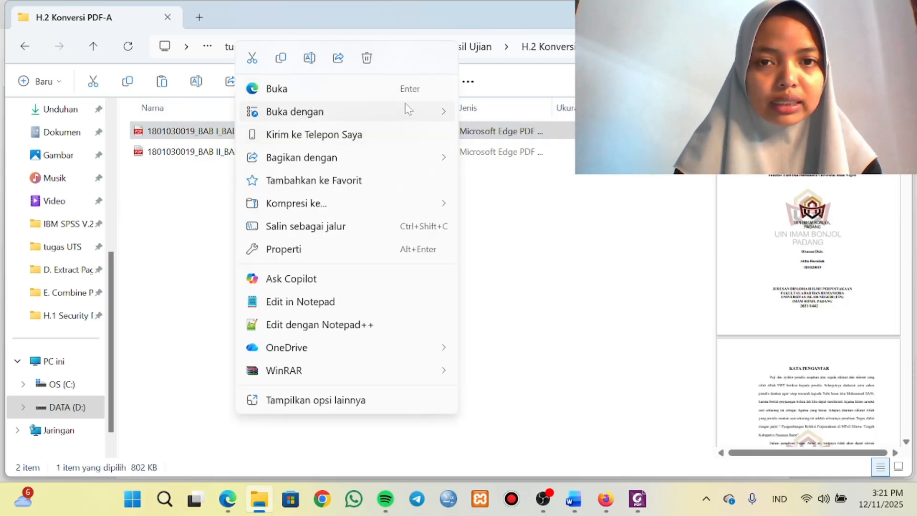
mouse_move(408, 109)
click(481, 139)
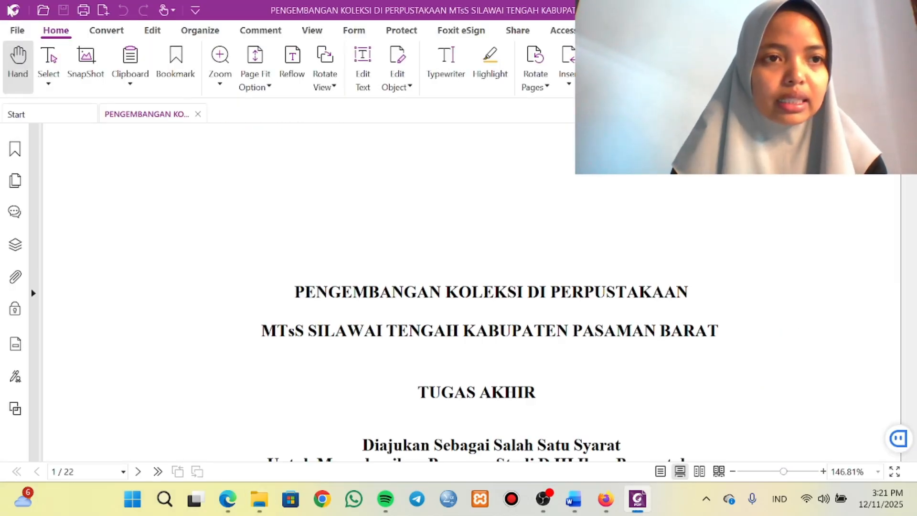
Set up saving the BAB I_BAB V_PENUTUP PDF to the H.2 Konversi PDF-A folder with PDF/A as the file type.
click(17, 30)
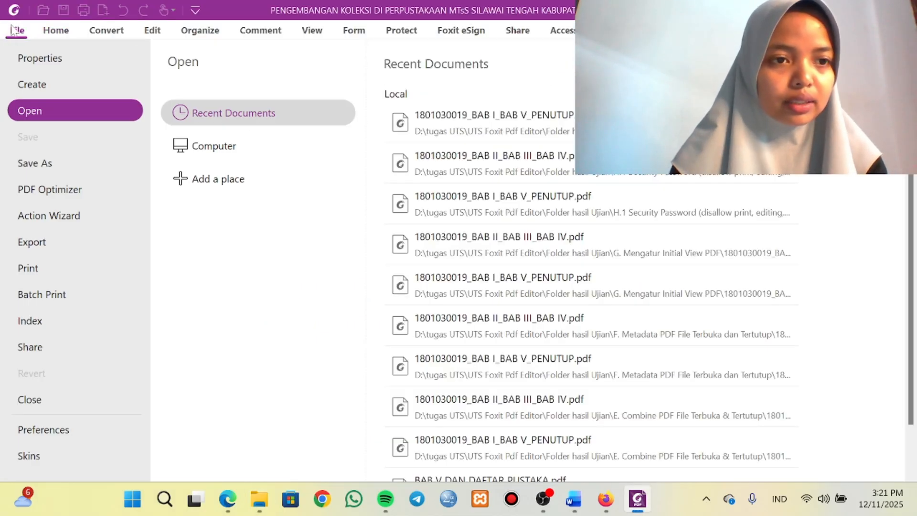
click(36, 168)
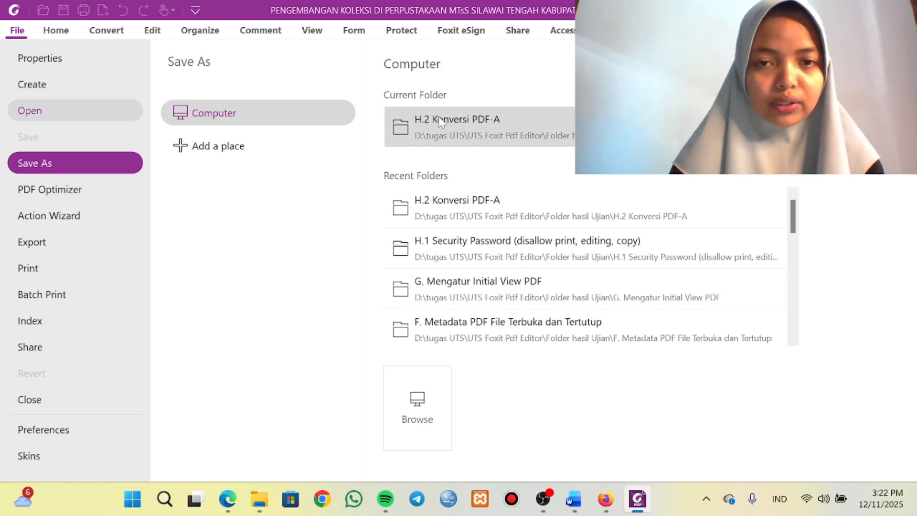
click(437, 116)
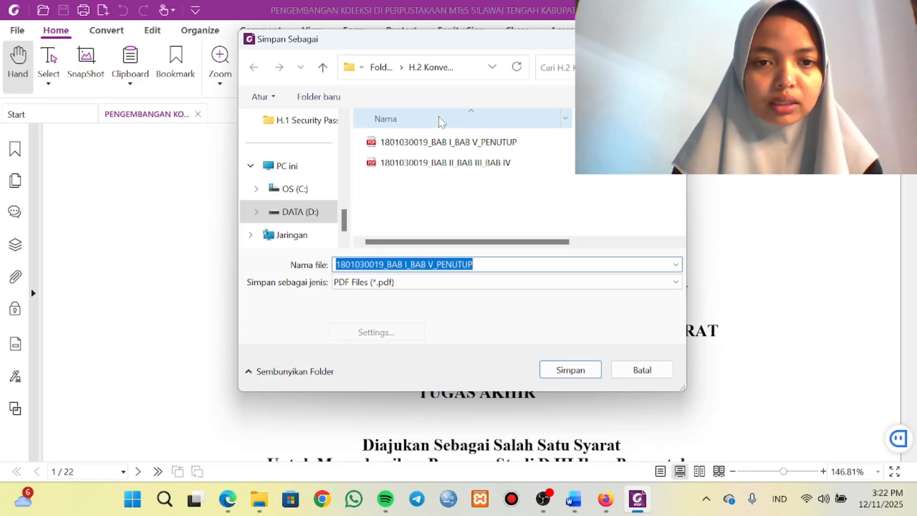
click(408, 286)
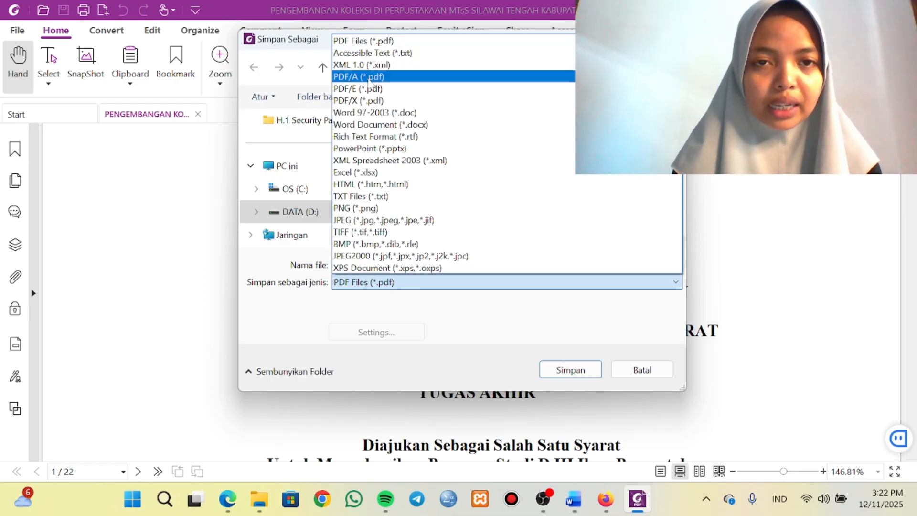
click(370, 79)
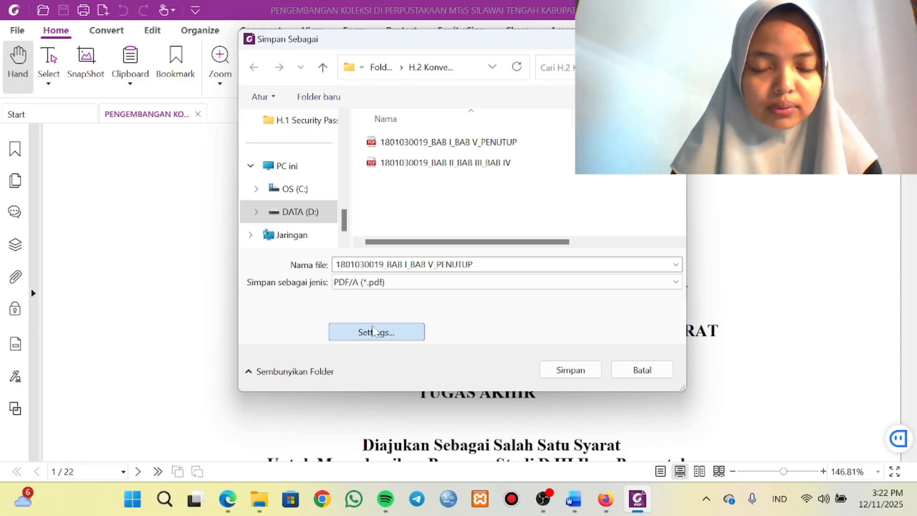
Set the PDF/A conversion settings to Save as PDF/A-1b, keeping the PDF/A-1b conversion profile enabled.
click(373, 331)
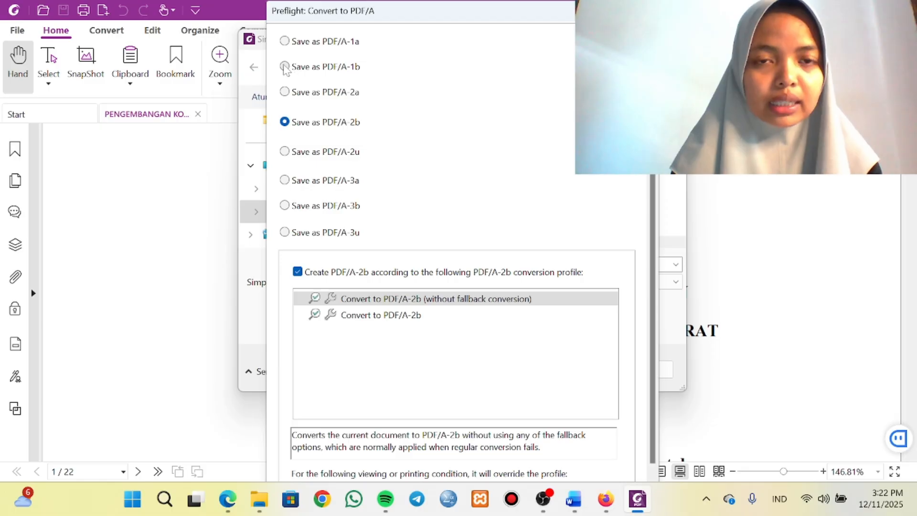
click(285, 67)
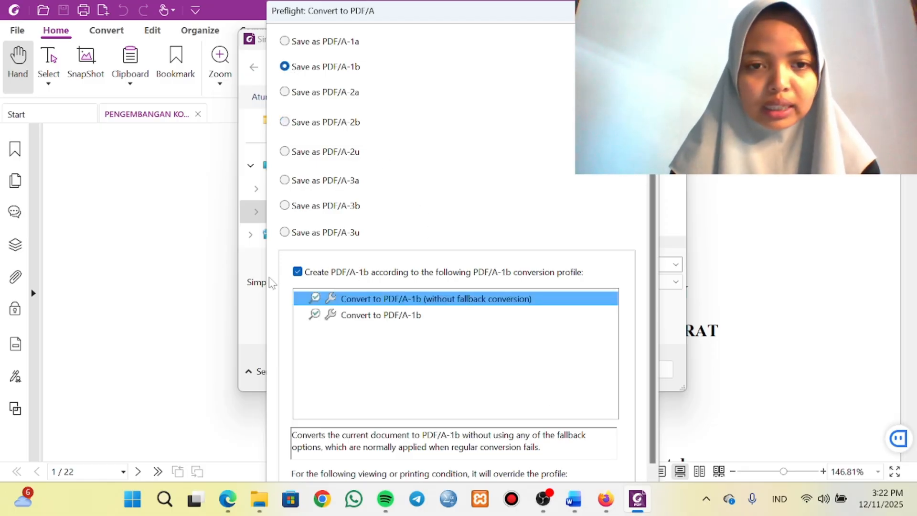
click(297, 272)
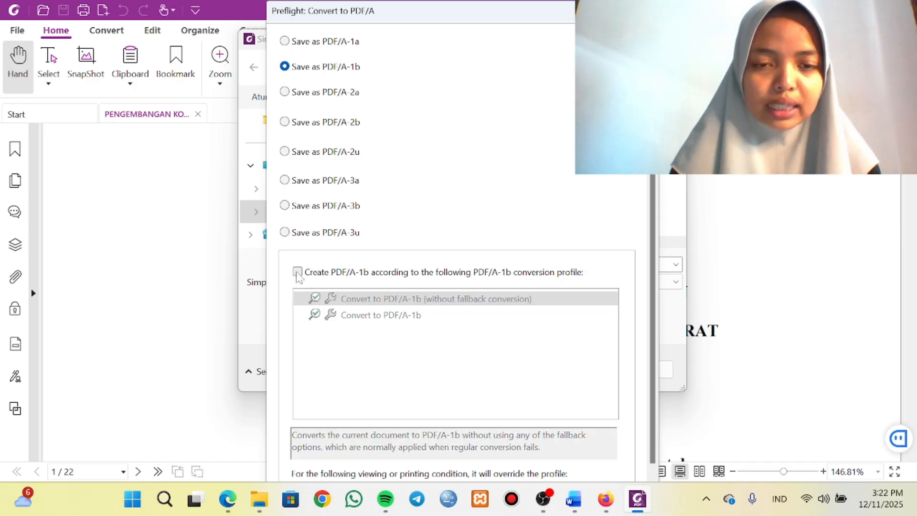
click(297, 272)
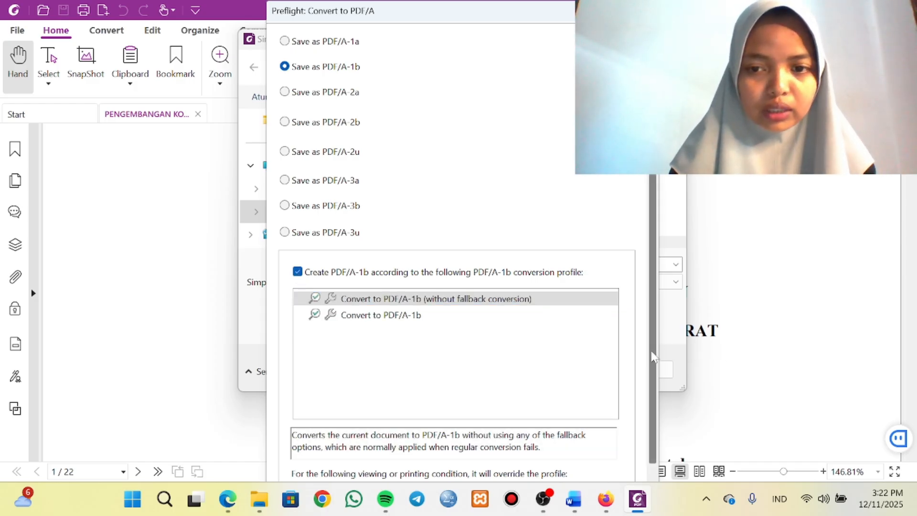
scroll(653, 356, down, 1)
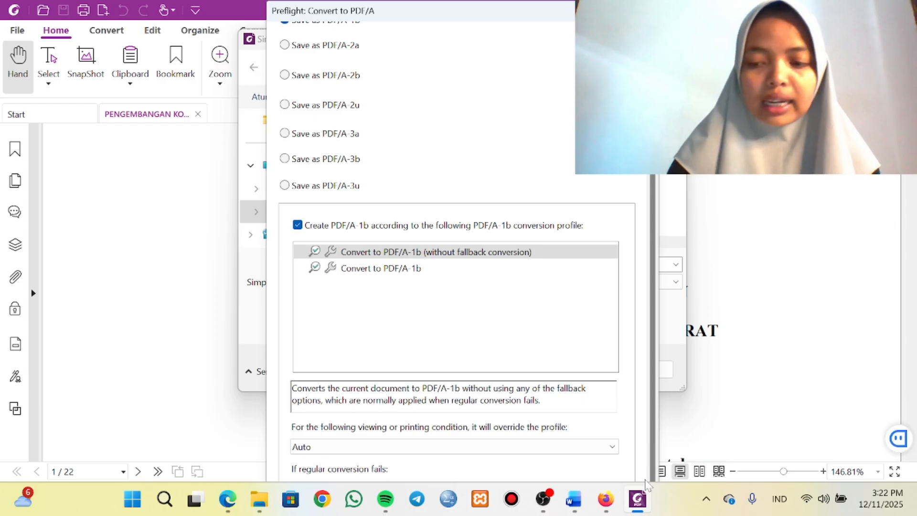
key(Return)
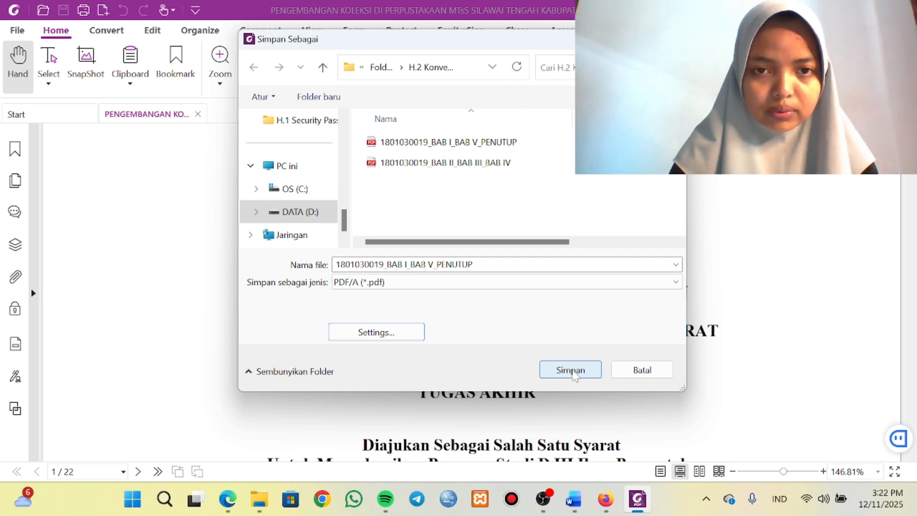
Try to save over the existing BAB I_BAB V_PENUTUP PDF, decline replacing it and cancel the save.
click(573, 371)
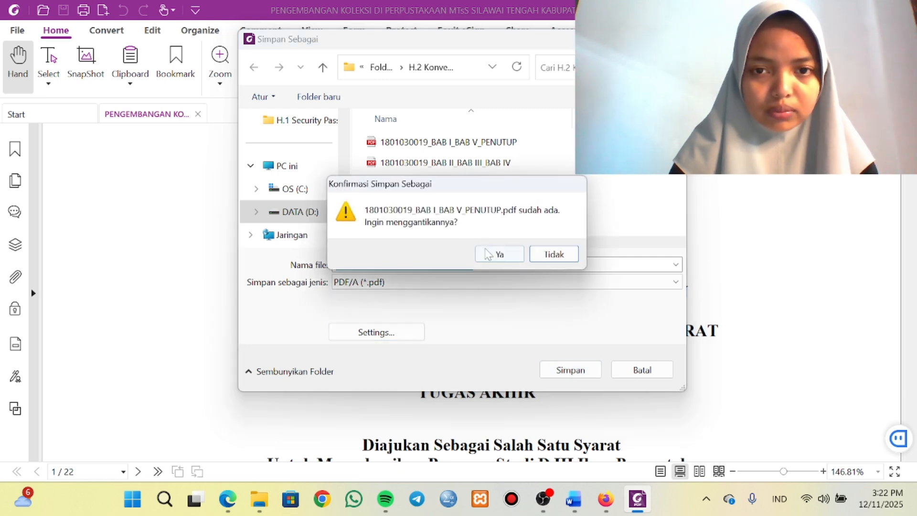
click(496, 253)
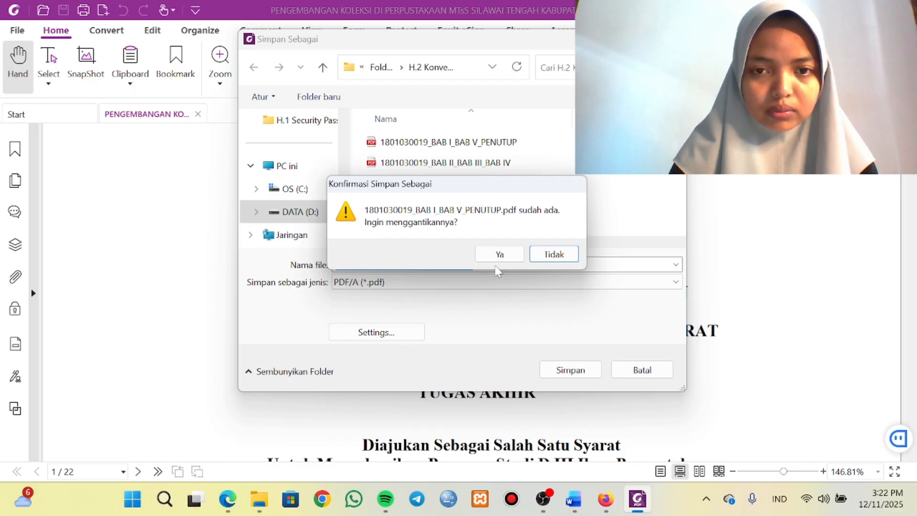
click(551, 254)
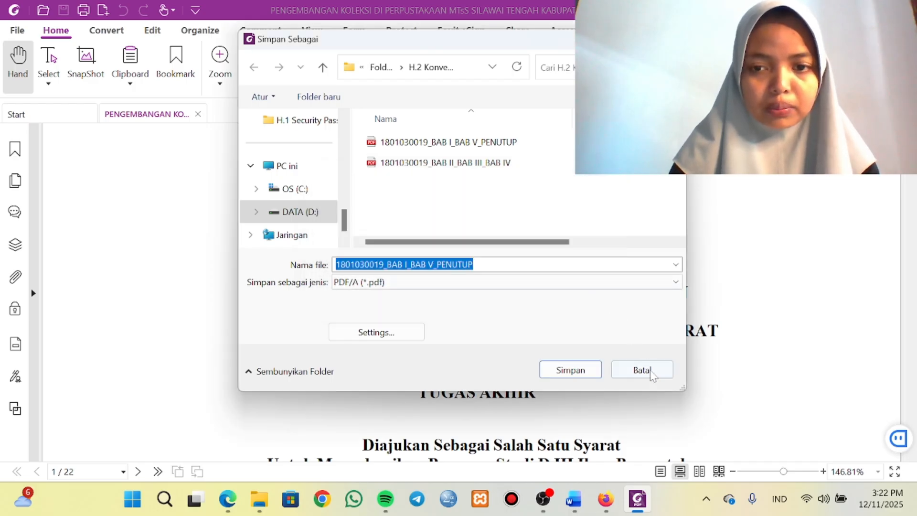
click(649, 372)
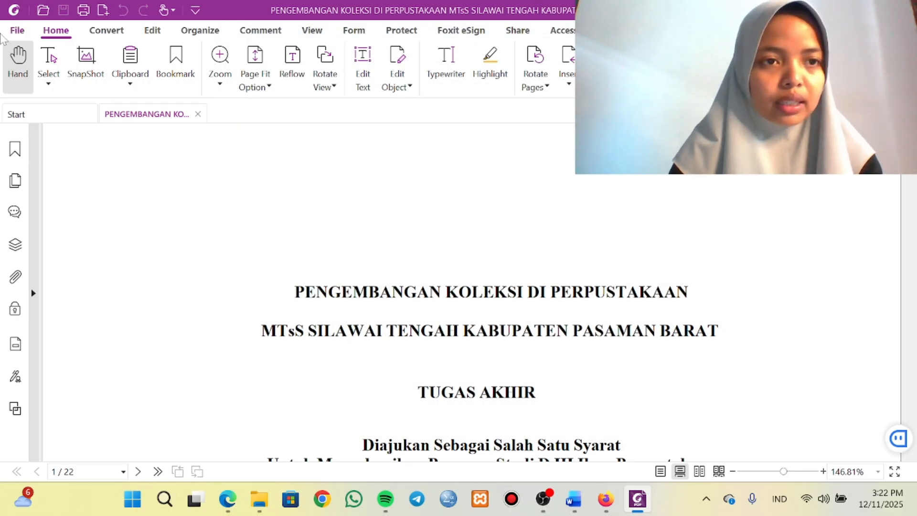
Try to save the BAB I_BAB V_PENUTUP PDF as PDF/A-1b in the H.2 Konversi PDF-A folder, replacing the existing file.
click(12, 36)
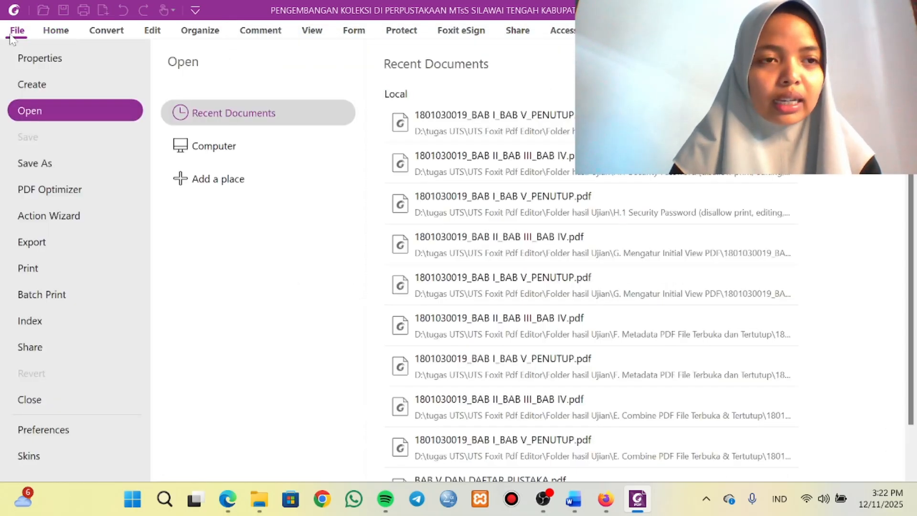
click(44, 165)
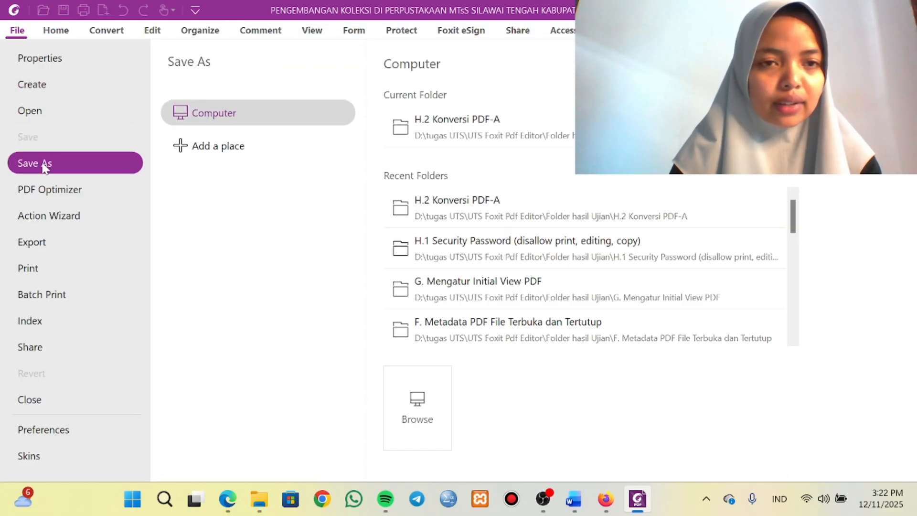
click(431, 123)
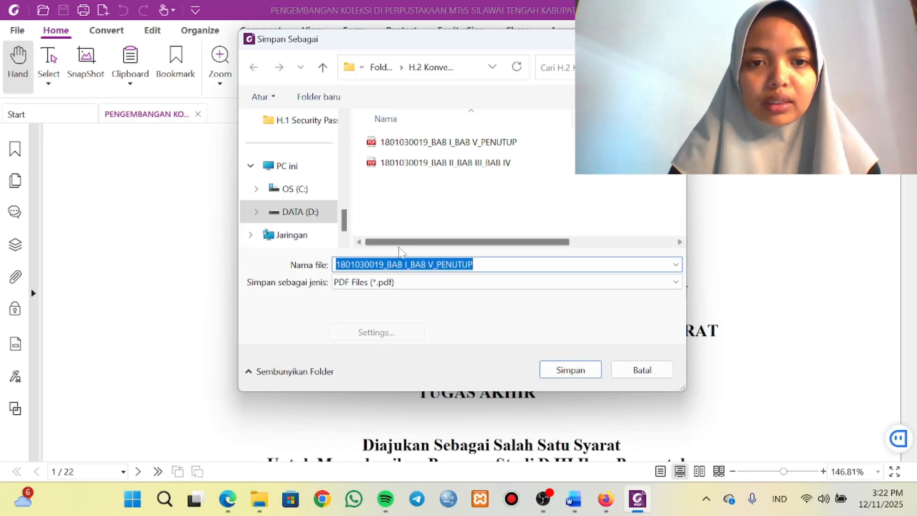
click(405, 286)
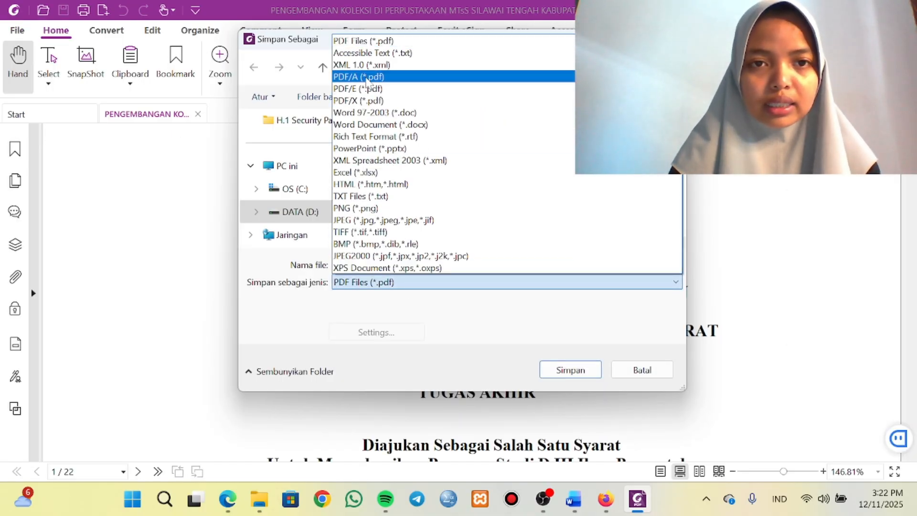
click(369, 84)
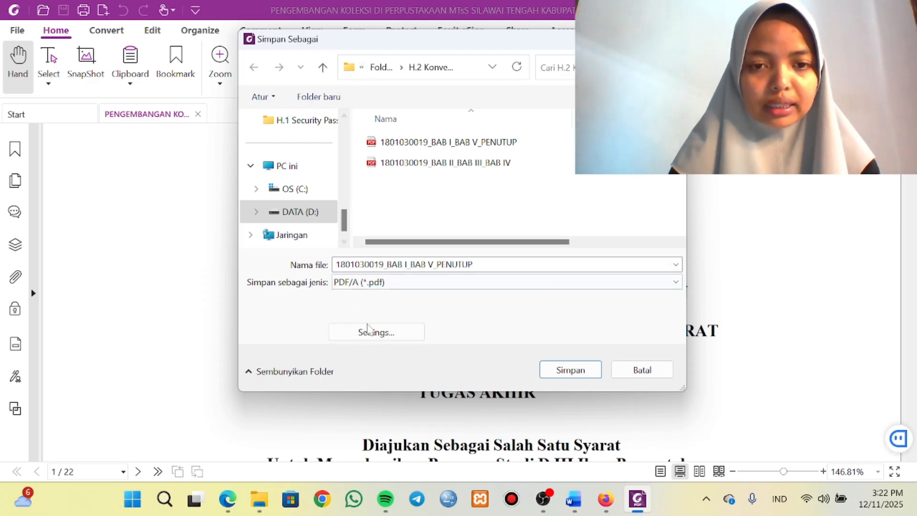
click(374, 333)
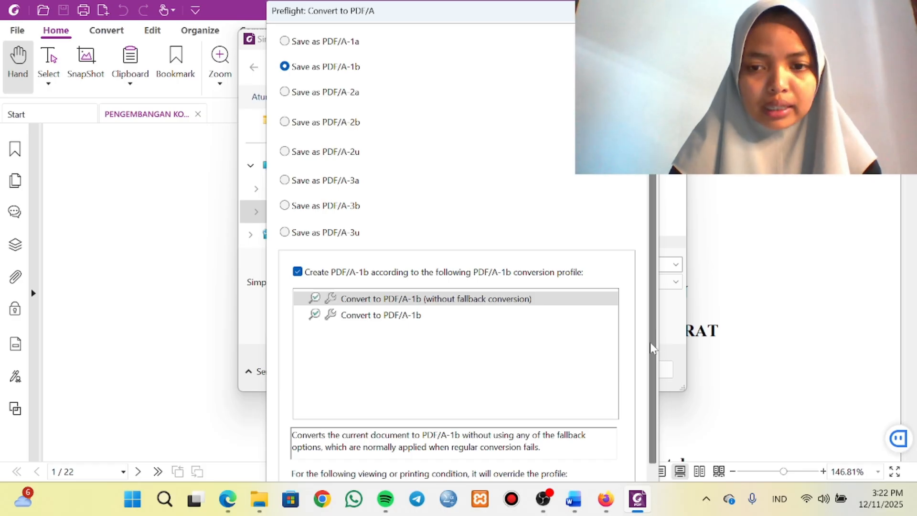
drag(652, 344, 660, 496)
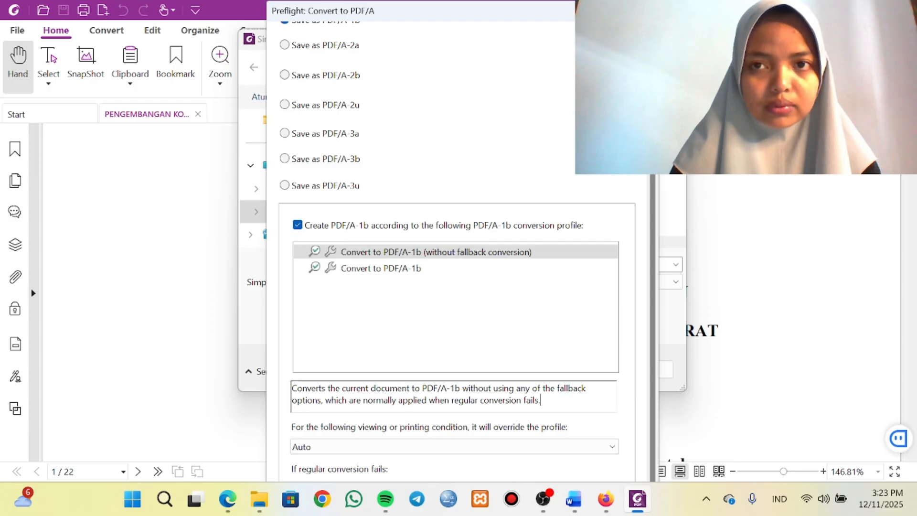
click(645, 10)
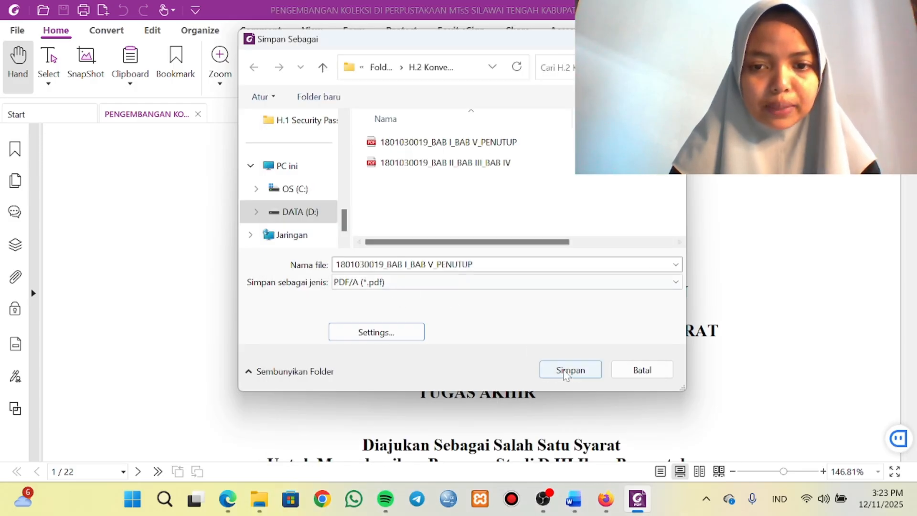
click(571, 370)
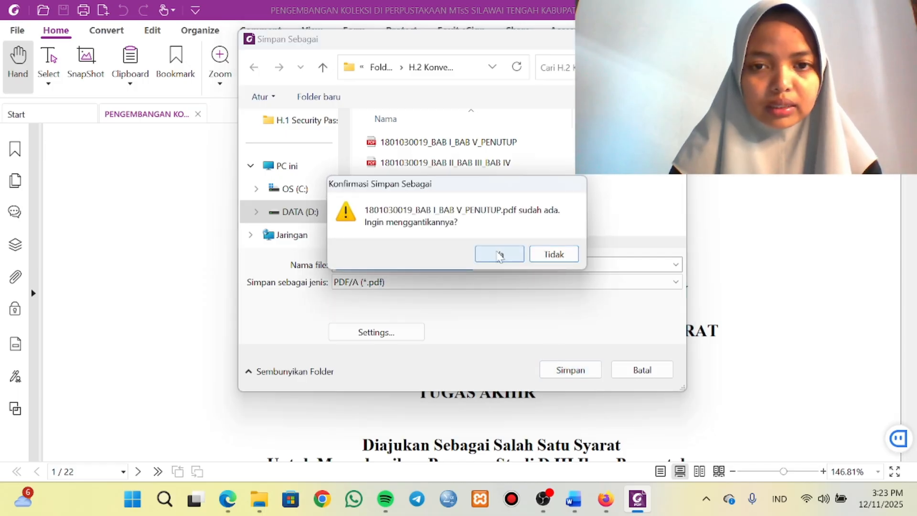
click(499, 254)
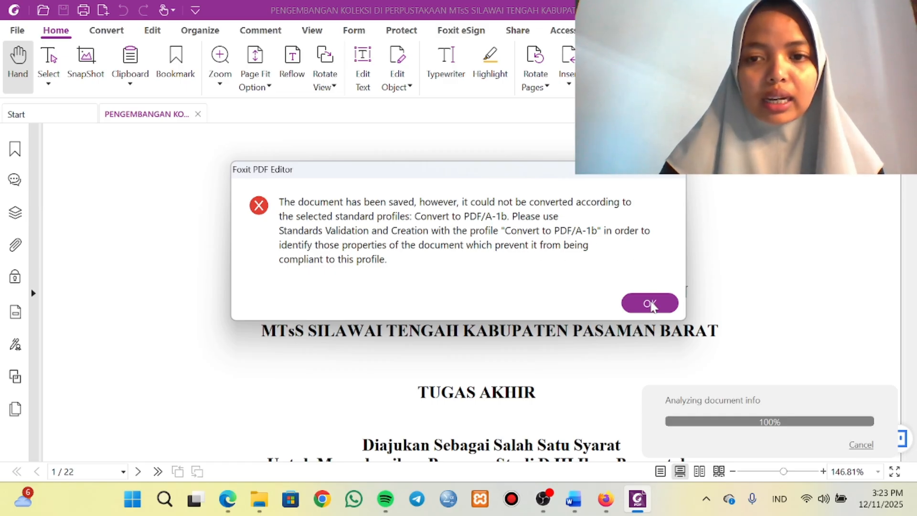
click(649, 304)
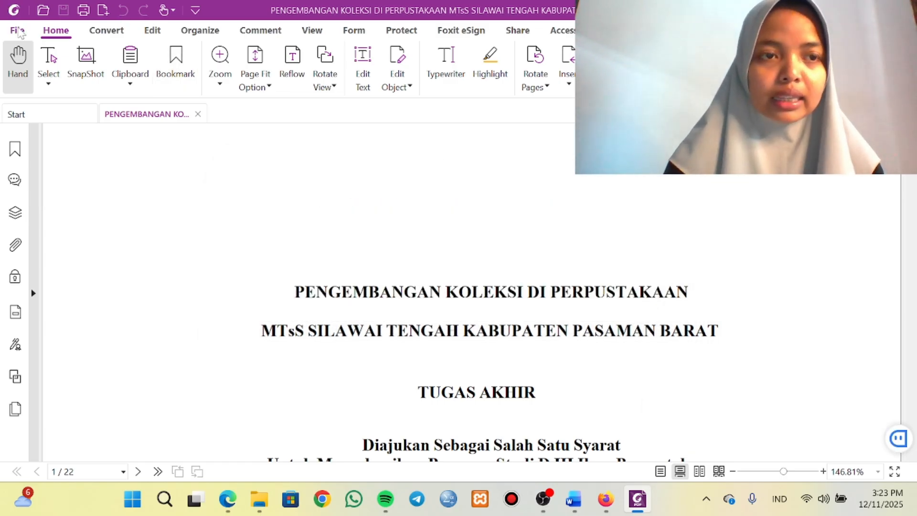
Prepare another save of the BAB I_BAB V_PENUTUP PDF into the H.2 Konversi PDF-A folder, choosing the PDF/A file type.
click(18, 31)
click(45, 162)
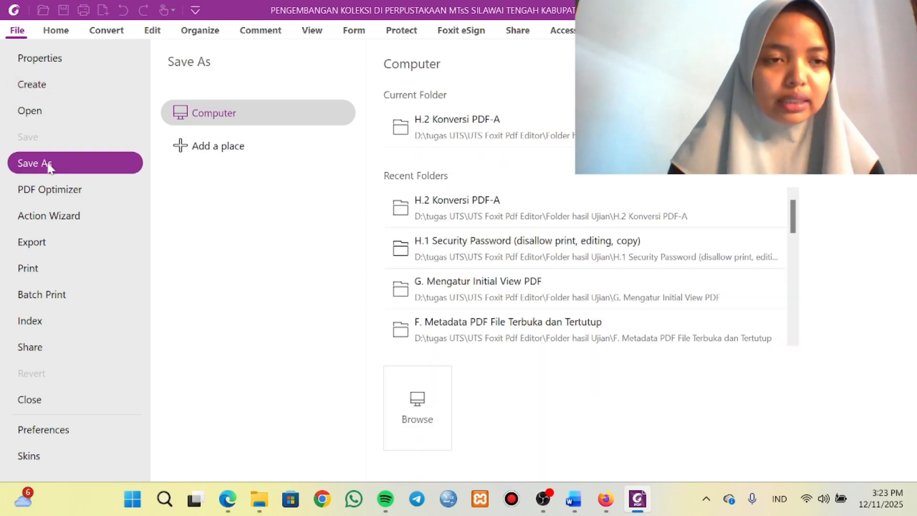
click(473, 121)
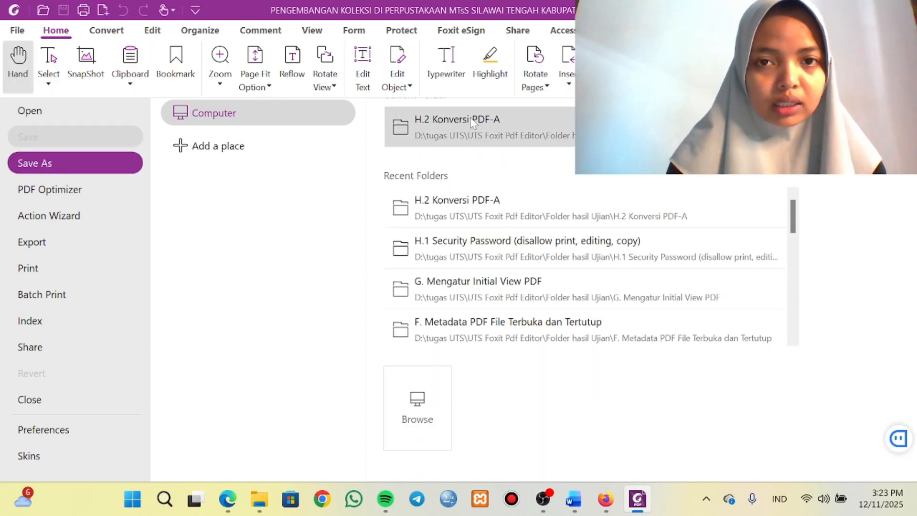
click(372, 282)
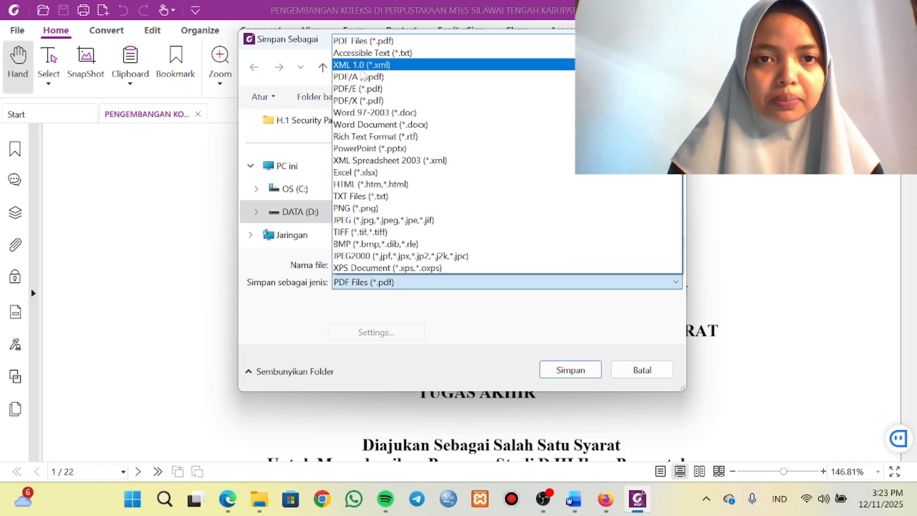
click(363, 77)
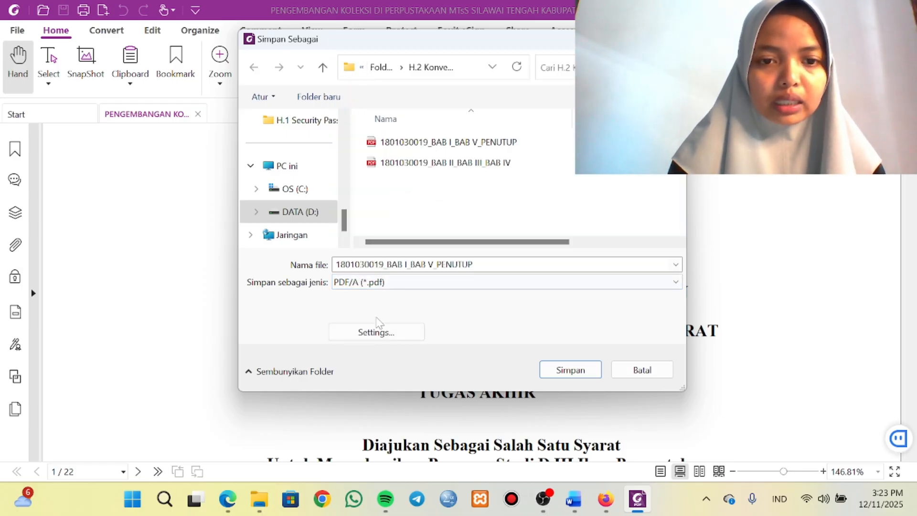
Set the conversion to Save as PDF/A-2b and save the BAB I_BAB V_PENUTUP PDF, replacing the existing file.
click(380, 334)
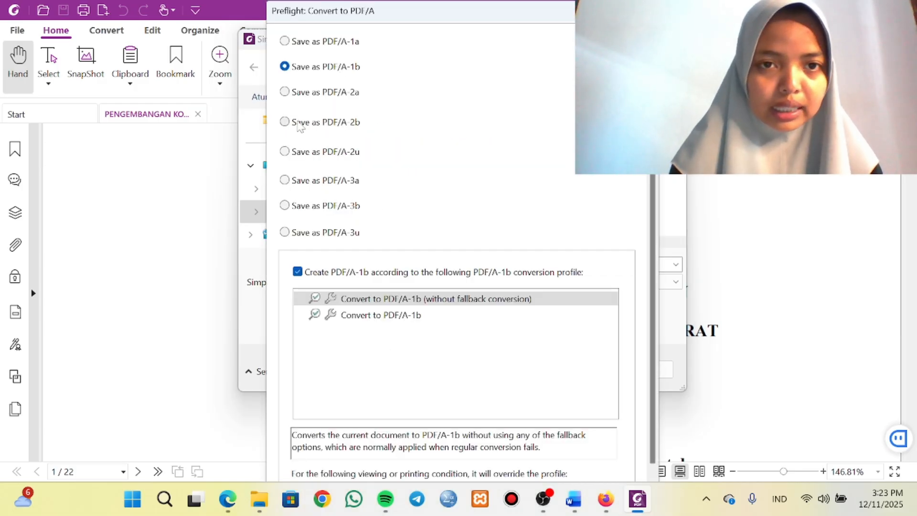
click(285, 122)
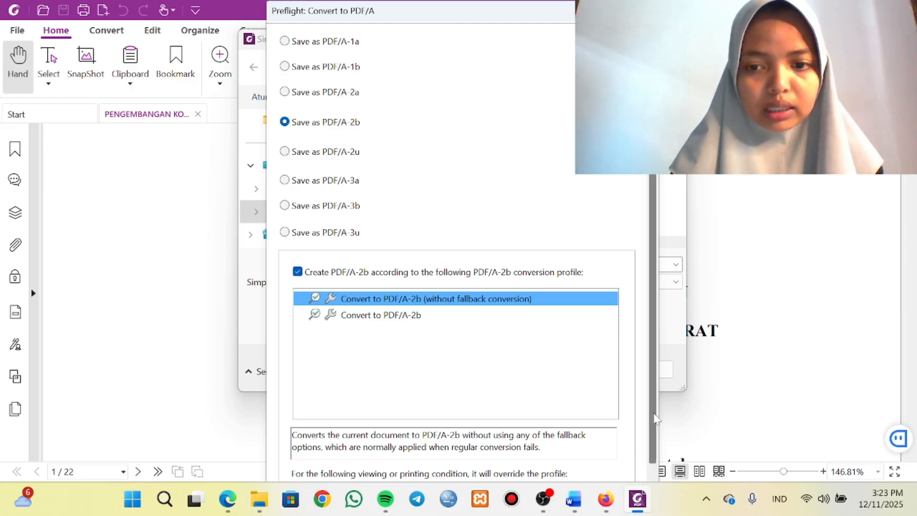
scroll(655, 418, down, 1)
scroll(598, 291, up, 1)
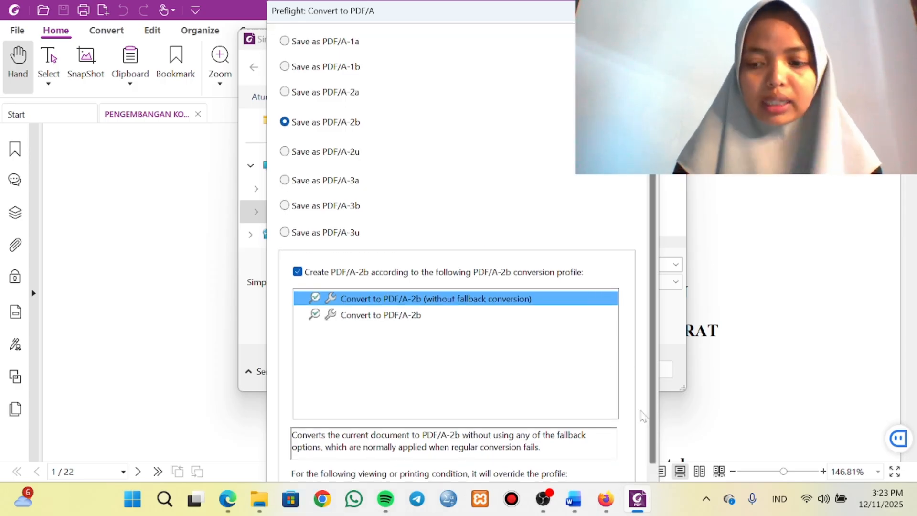
key(Return)
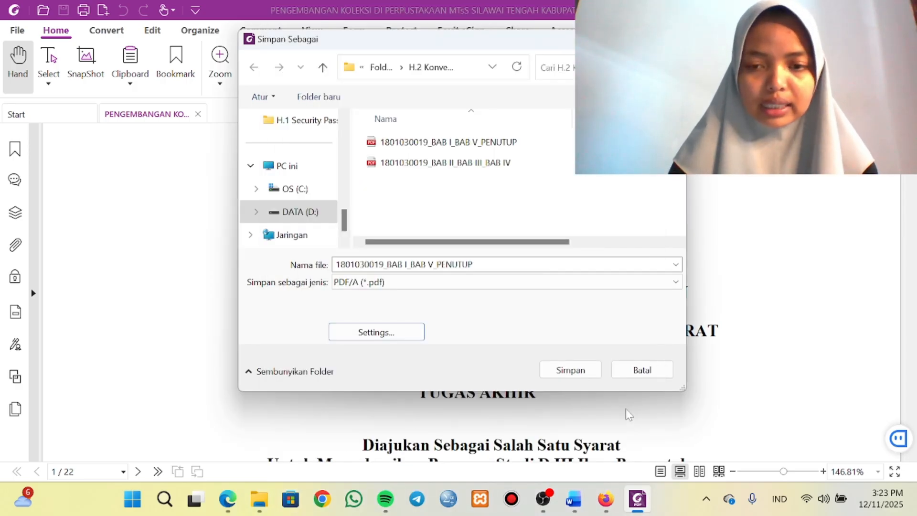
click(576, 375)
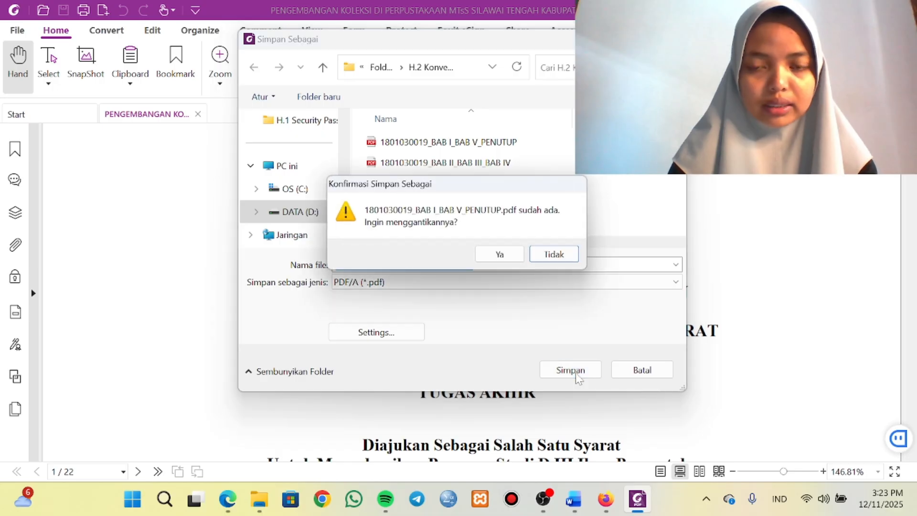
click(497, 255)
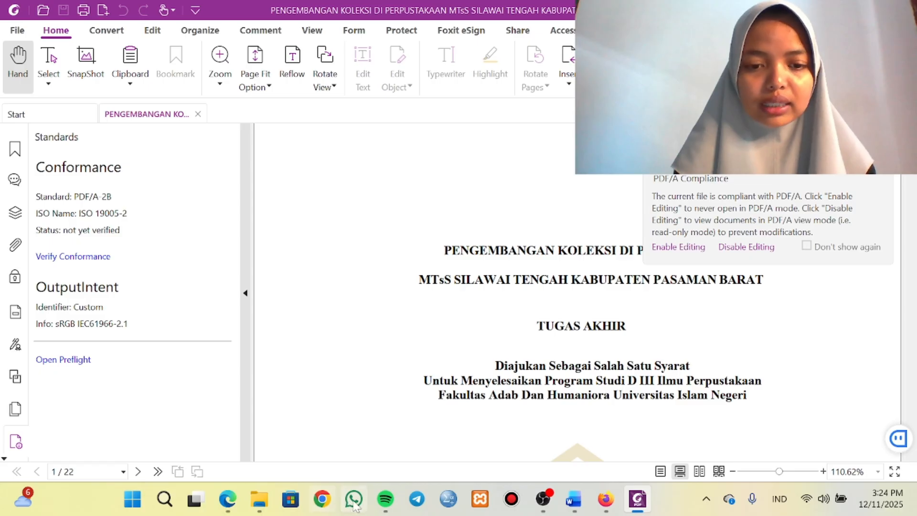
Switch to File Explorer and open the BAB I_BAB V_PENUTUP PDF from the H.2 Konversi PDF-A folder with Foxit PDF Editor.
mouse_move(263, 498)
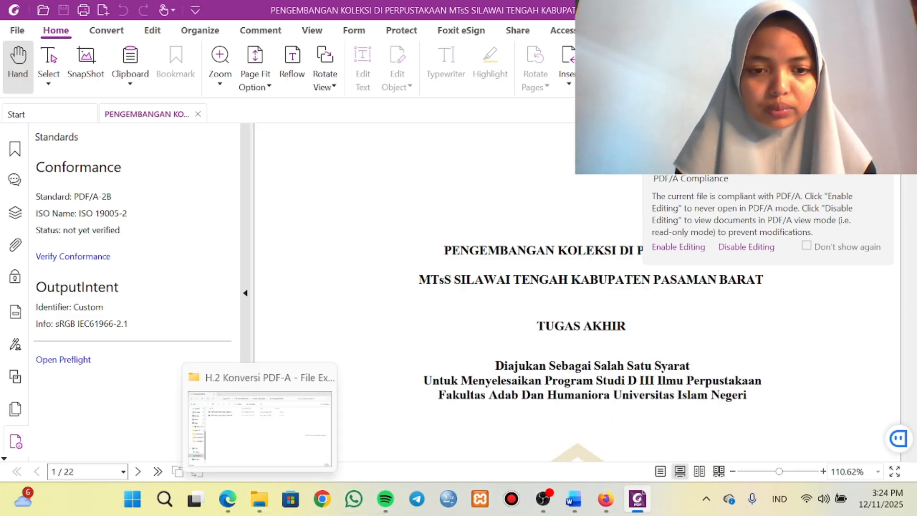
click(271, 415)
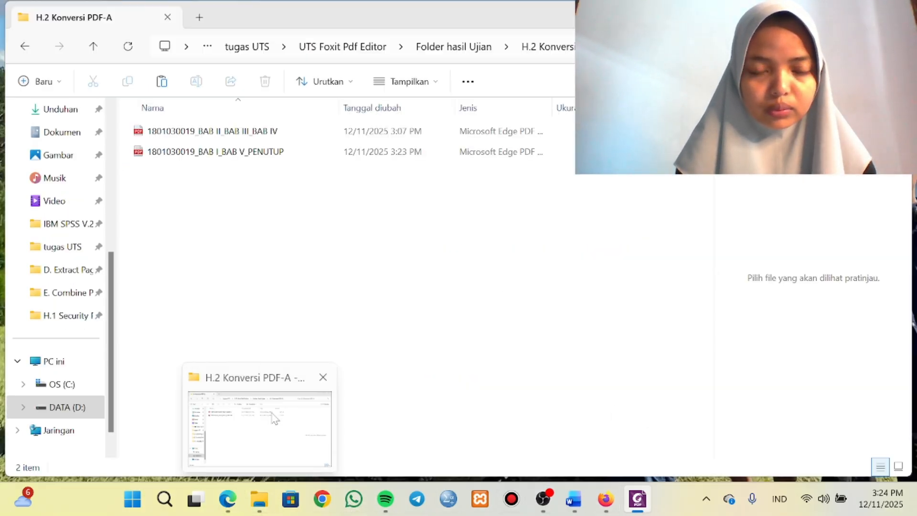
click(262, 158)
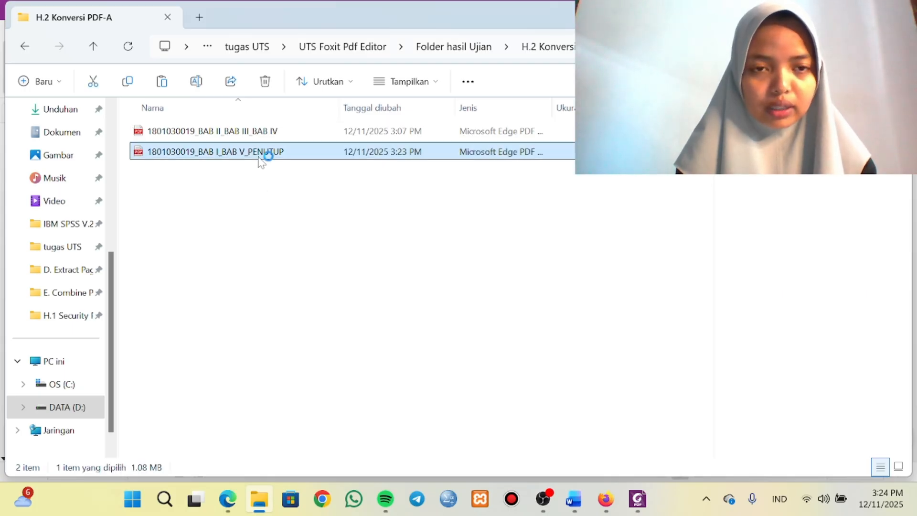
right_click(265, 154)
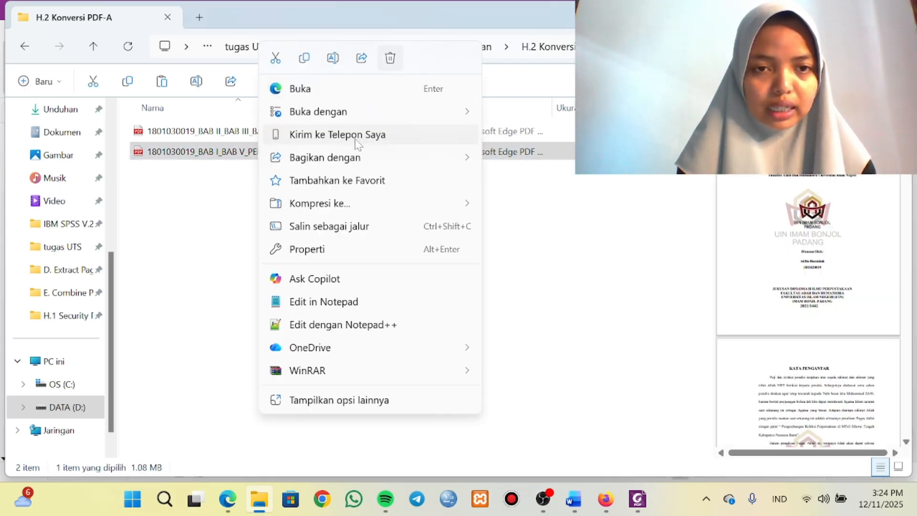
mouse_move(428, 112)
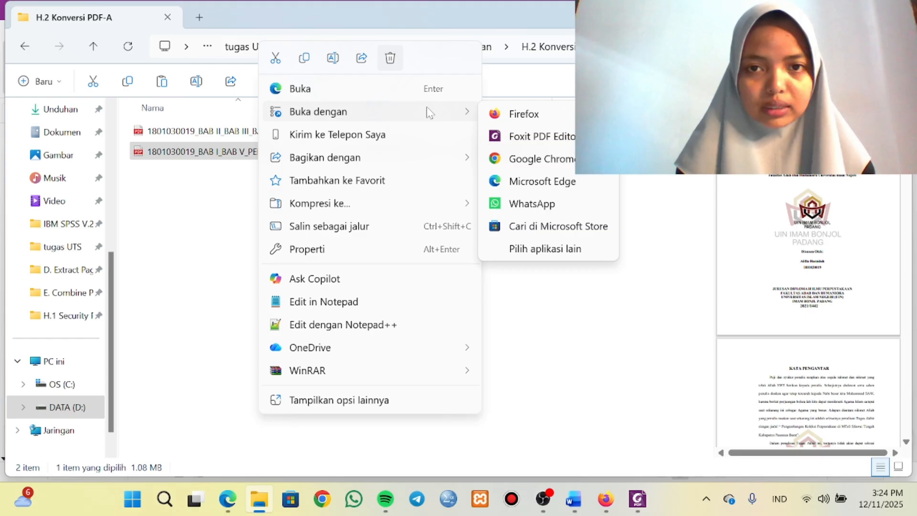
click(508, 136)
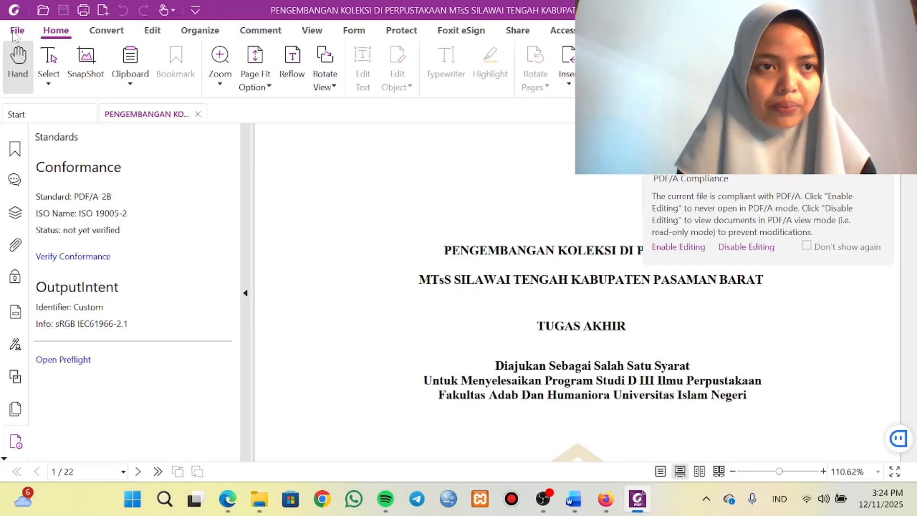
click(15, 34)
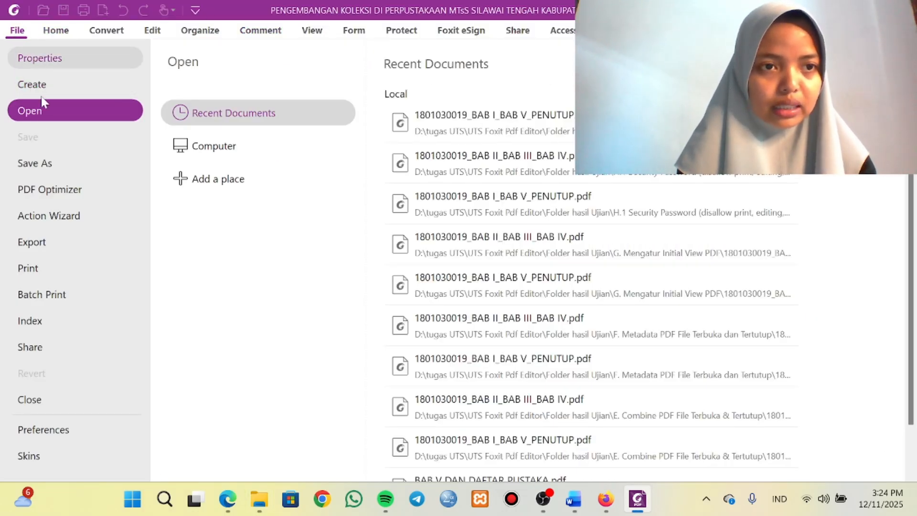
click(48, 165)
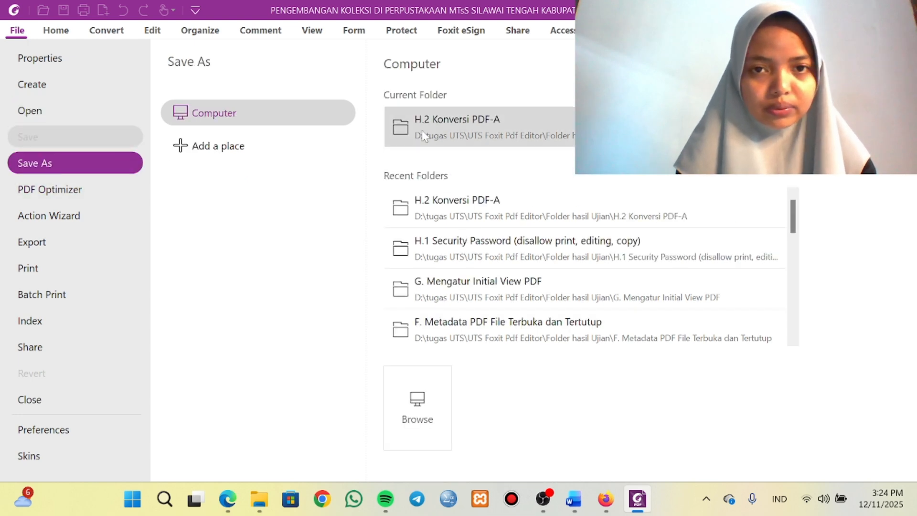
click(439, 125)
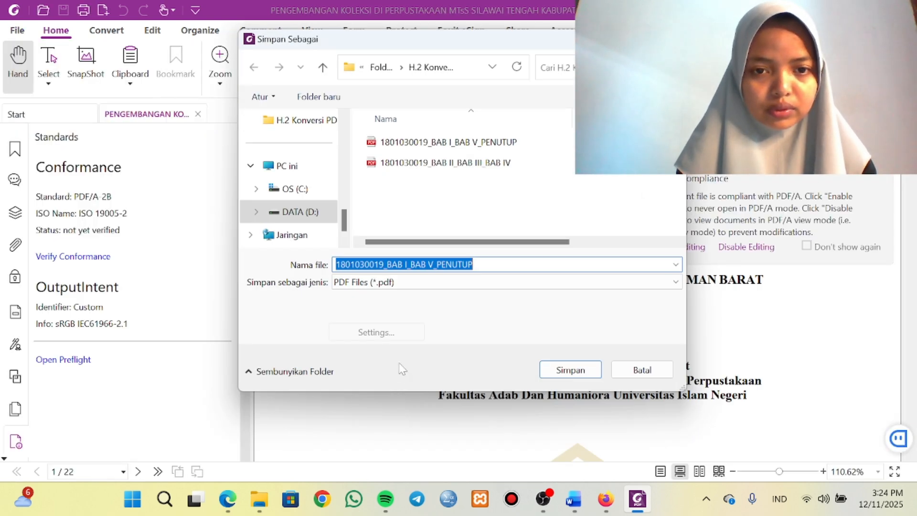
click(373, 285)
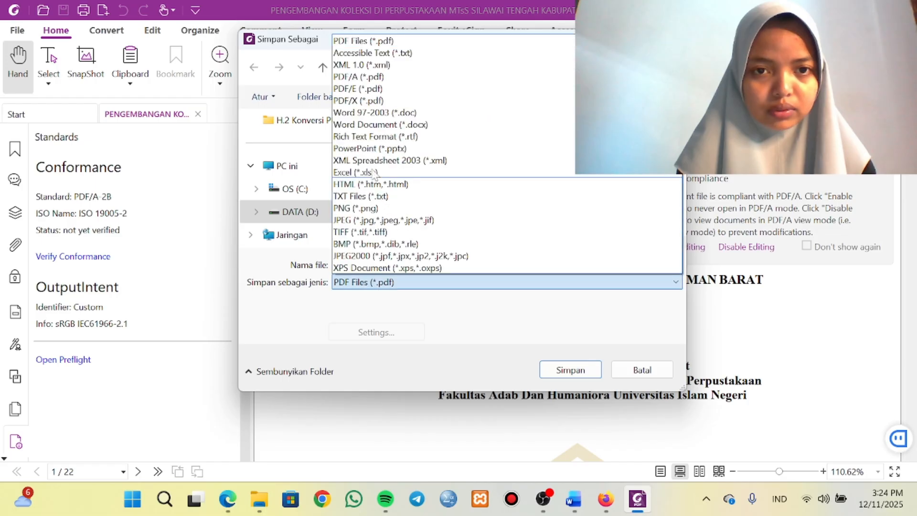
click(365, 76)
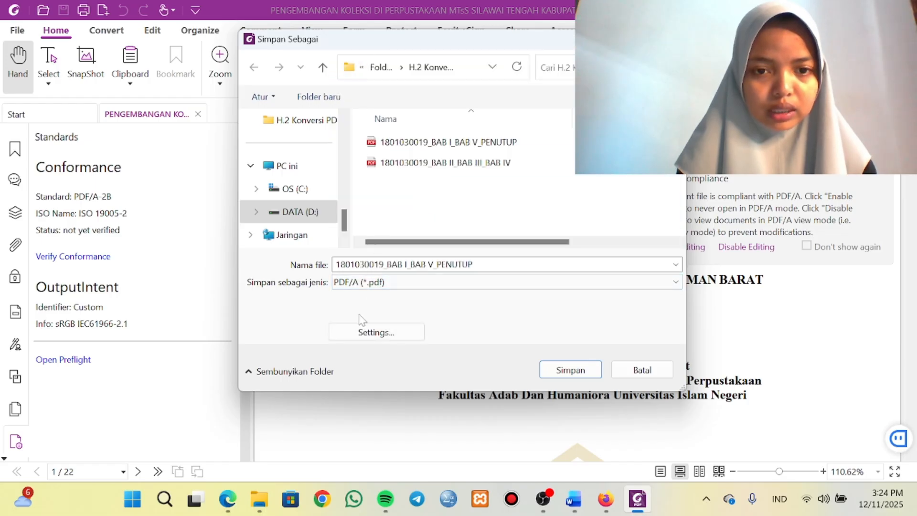
click(368, 334)
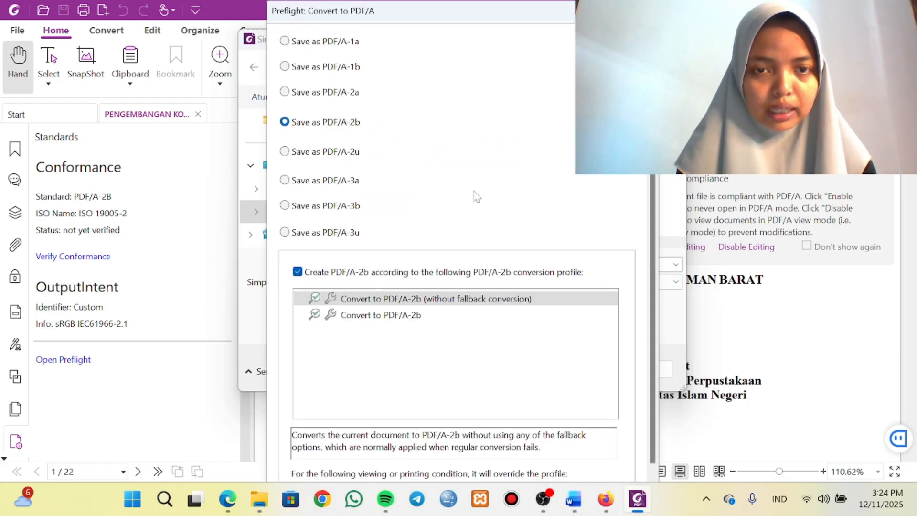
scroll(522, 201, down, 1)
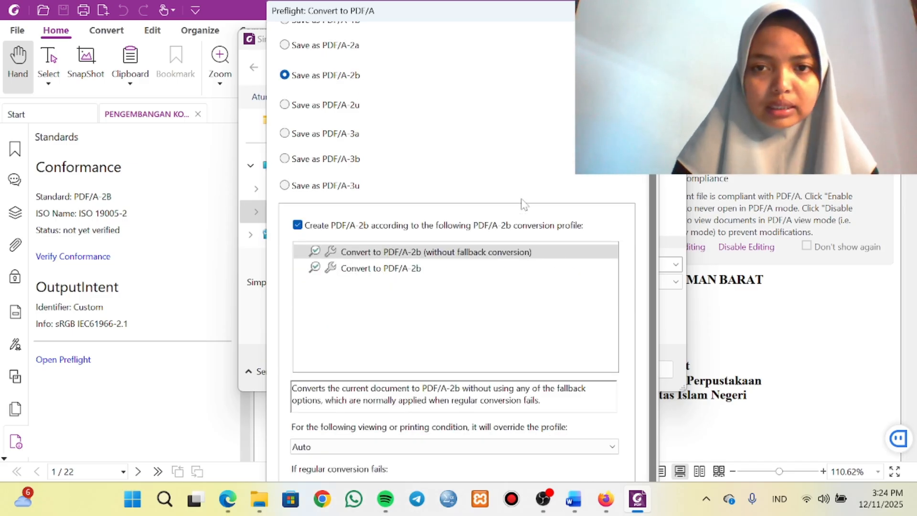
key(Return)
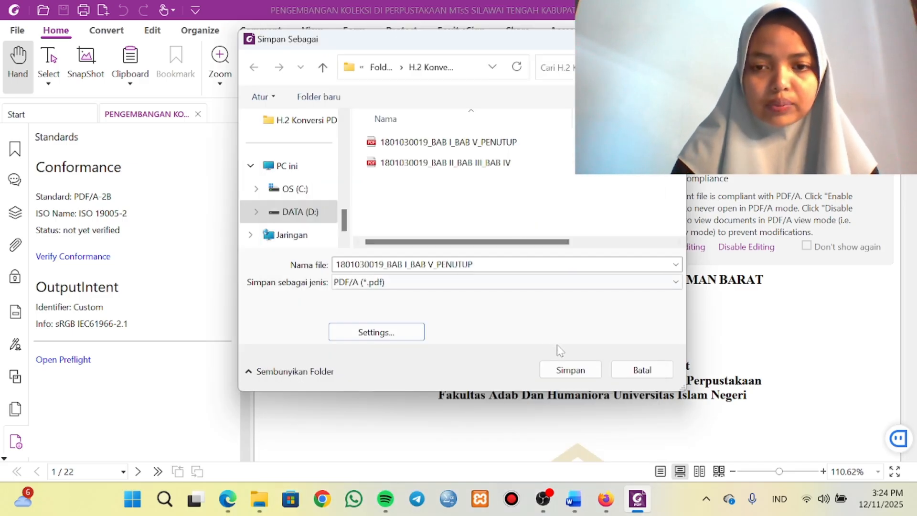
click(564, 369)
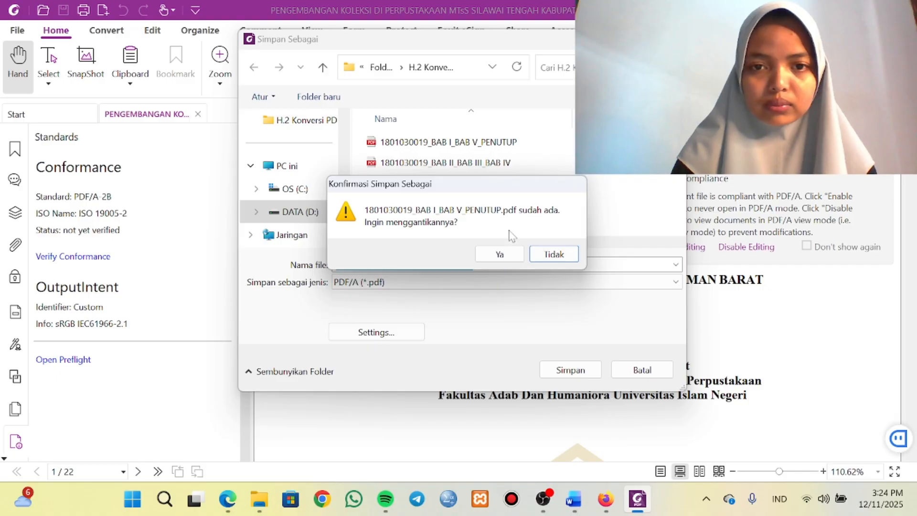
click(553, 253)
key(Escape)
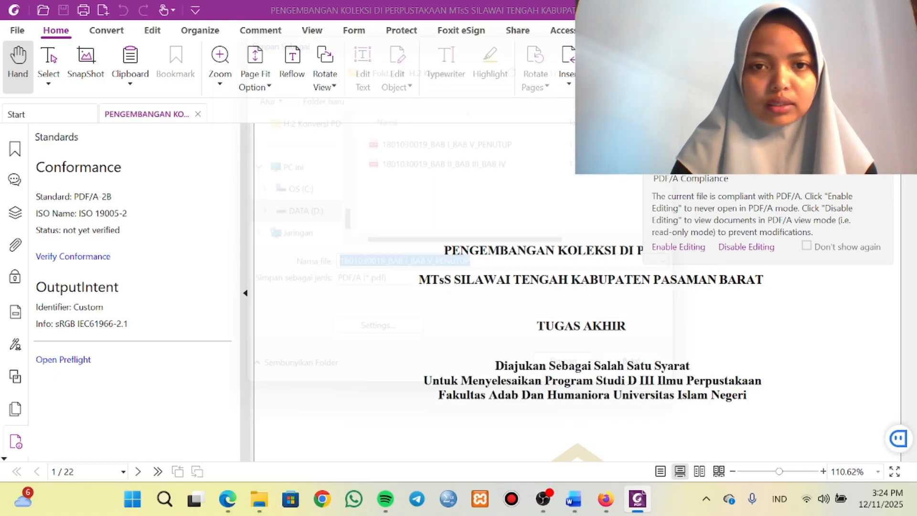
Switch to File Explorer and open the BAB II_BAB III_BAB IV PDF from the H.2 Konversi PDF-A folder with Foxit PDF Editor.
click(263, 496)
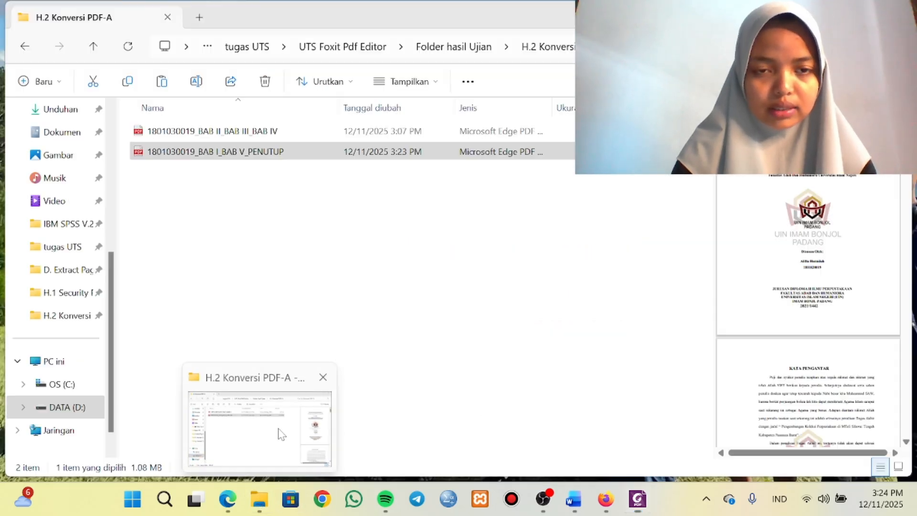
right_click(255, 134)
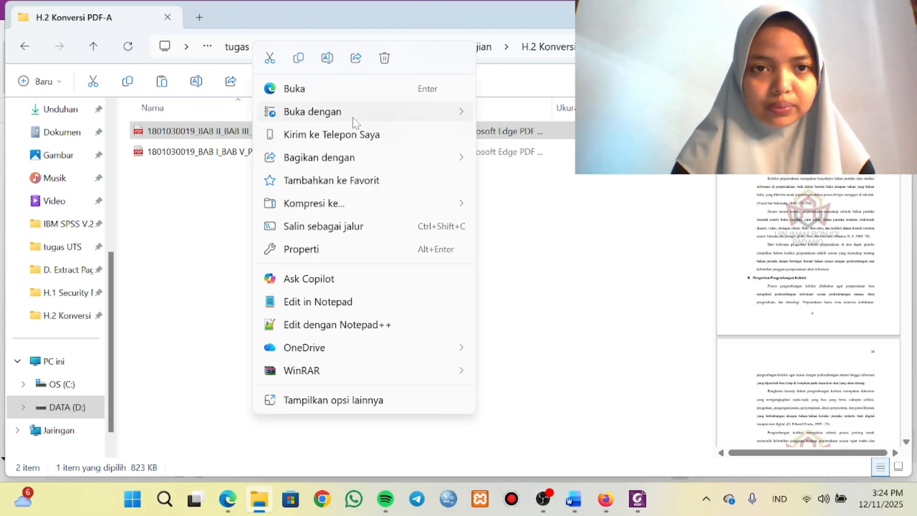
mouse_move(355, 119)
click(498, 138)
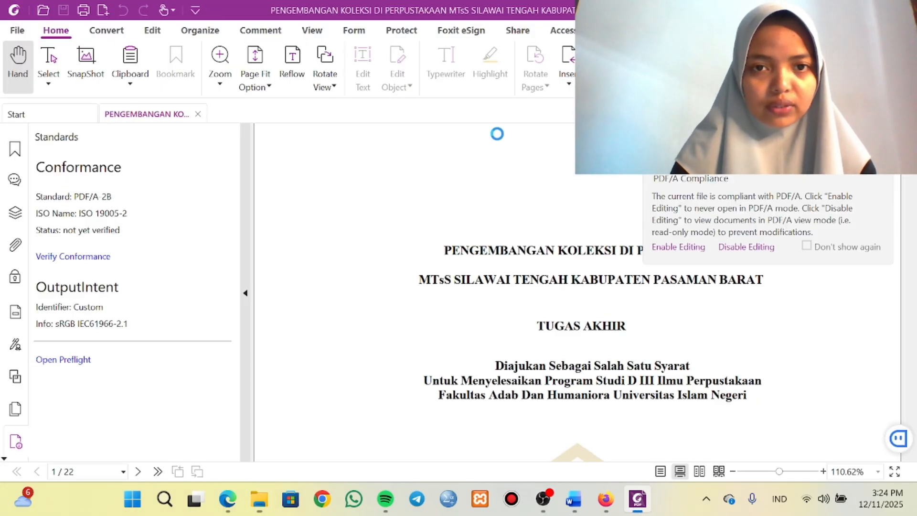
Save the BAB II_BAB III_BAB IV PDF as PDF/A-2b in the H.2 Konversi PDF-A folder, replacing the existing file.
click(21, 33)
click(46, 165)
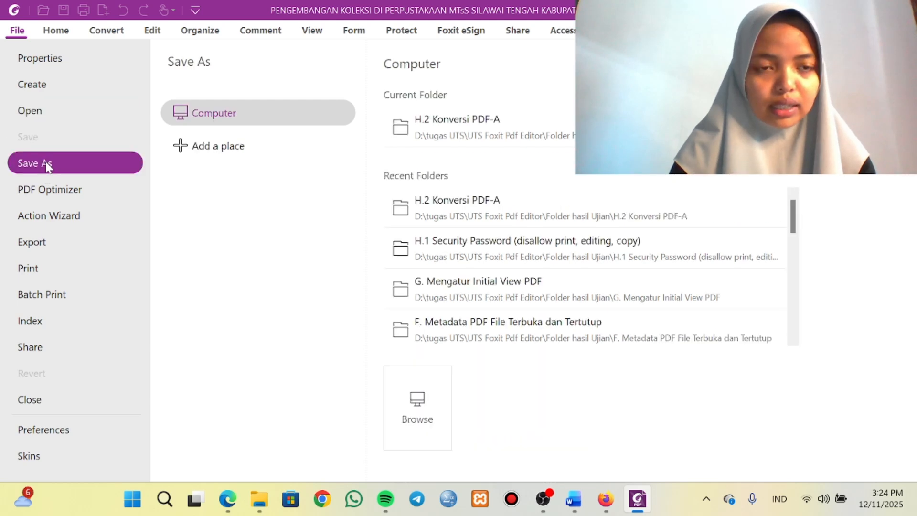
click(447, 119)
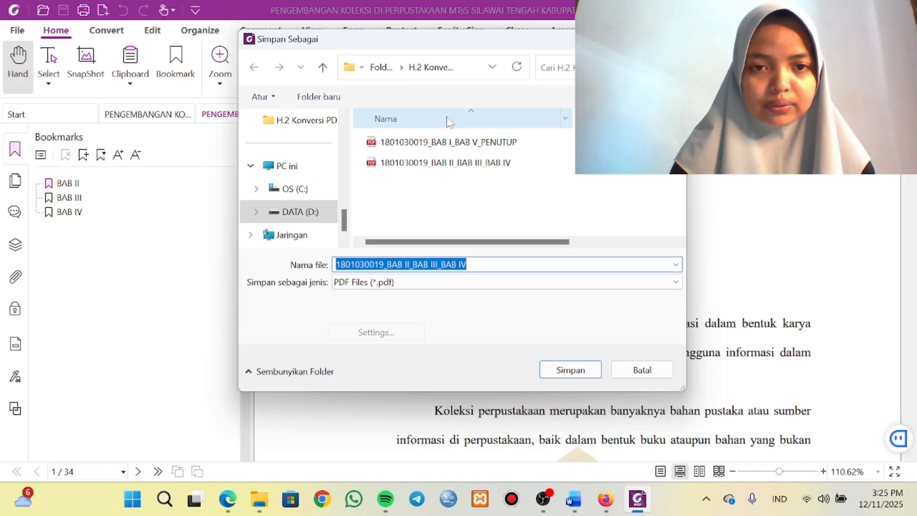
click(389, 282)
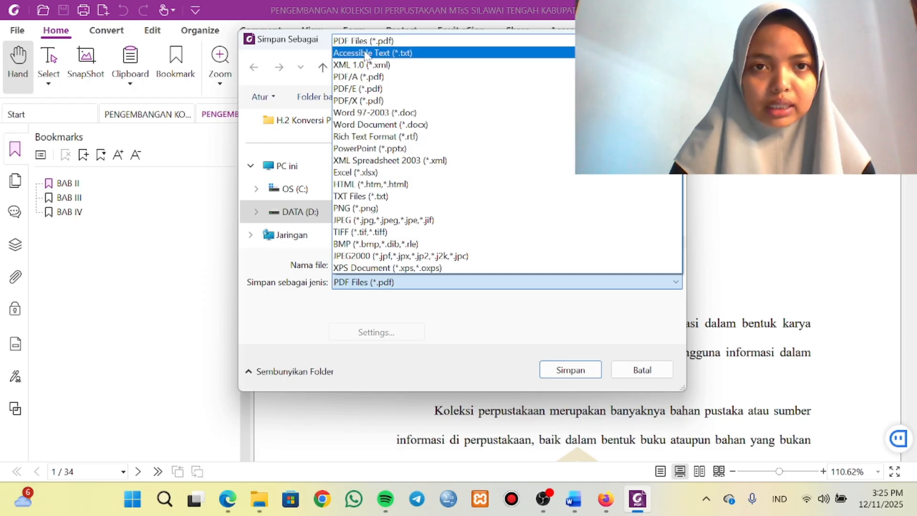
click(366, 78)
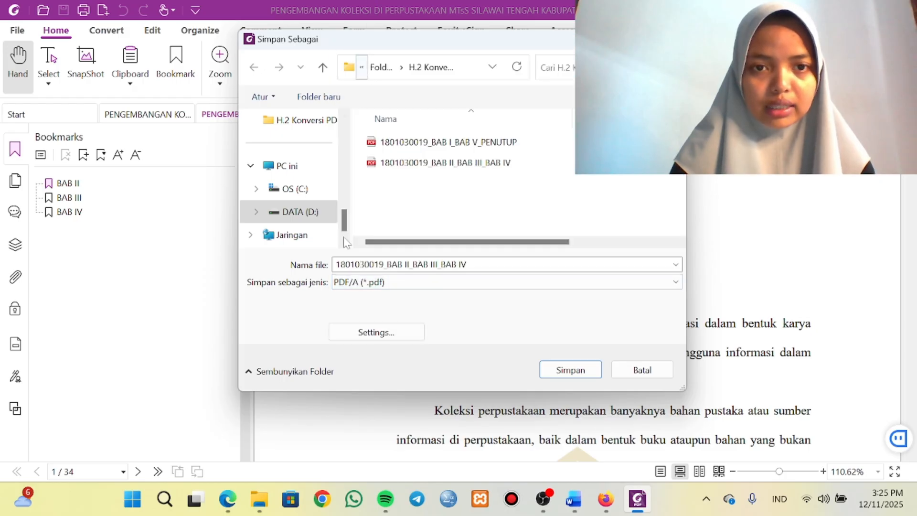
click(378, 334)
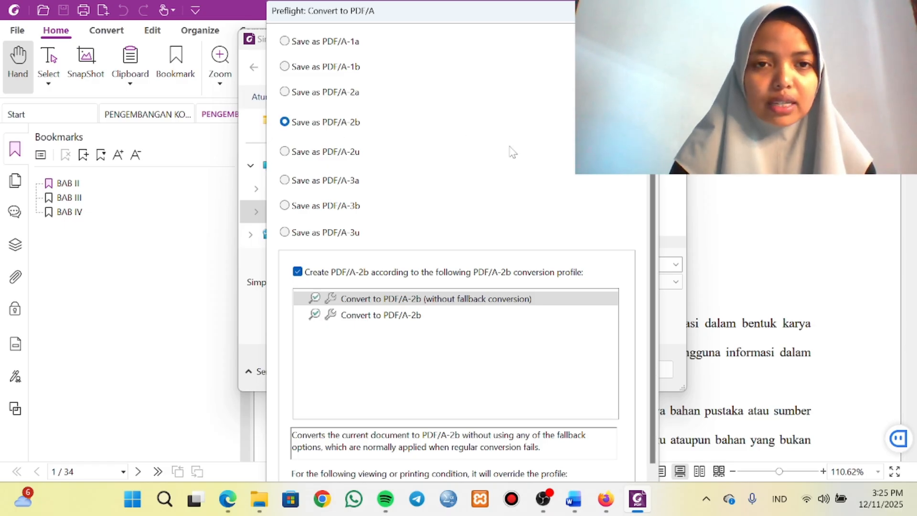
key(Return)
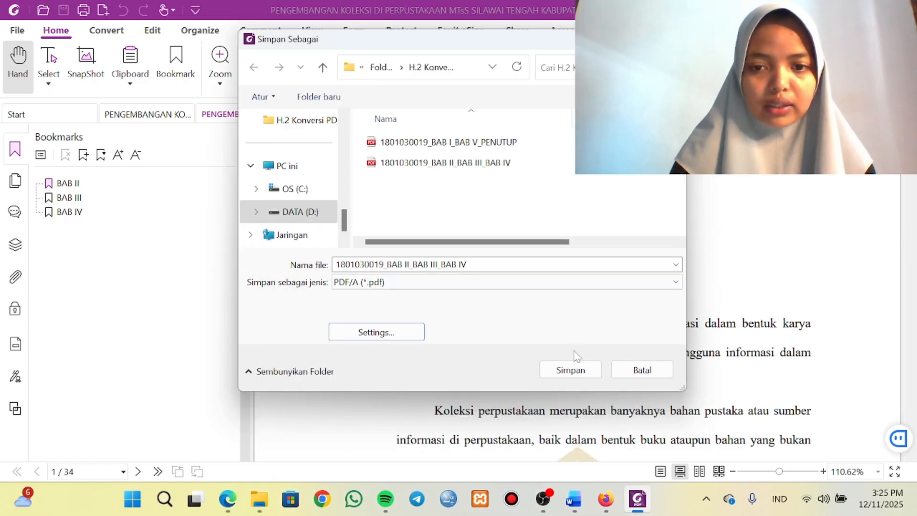
click(570, 369)
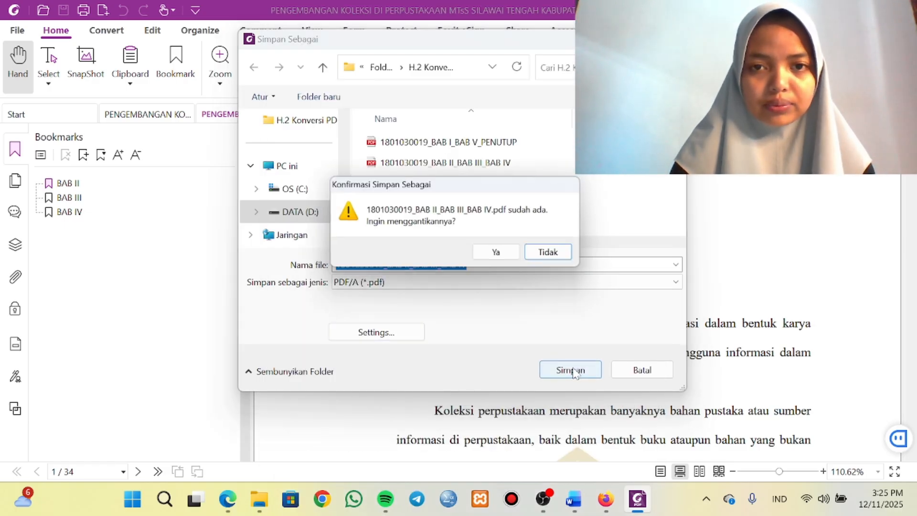
click(501, 254)
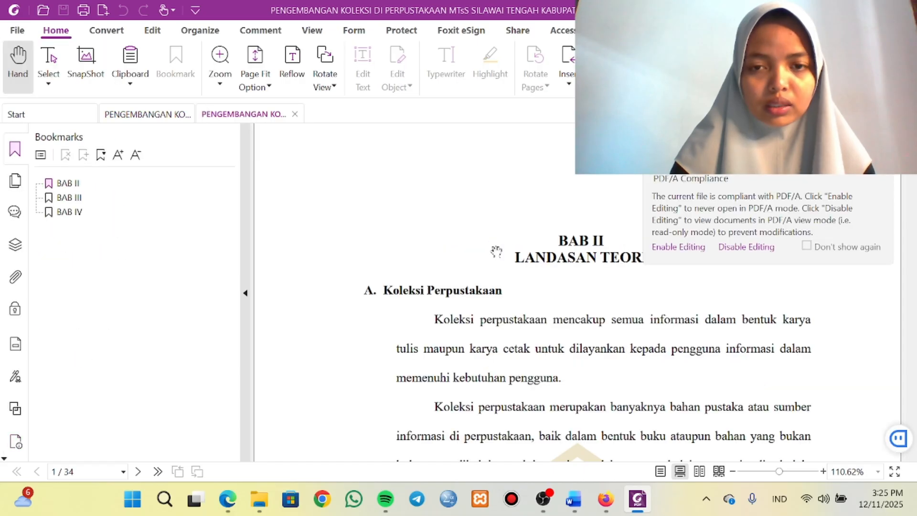
scroll(528, 285, down, 3)
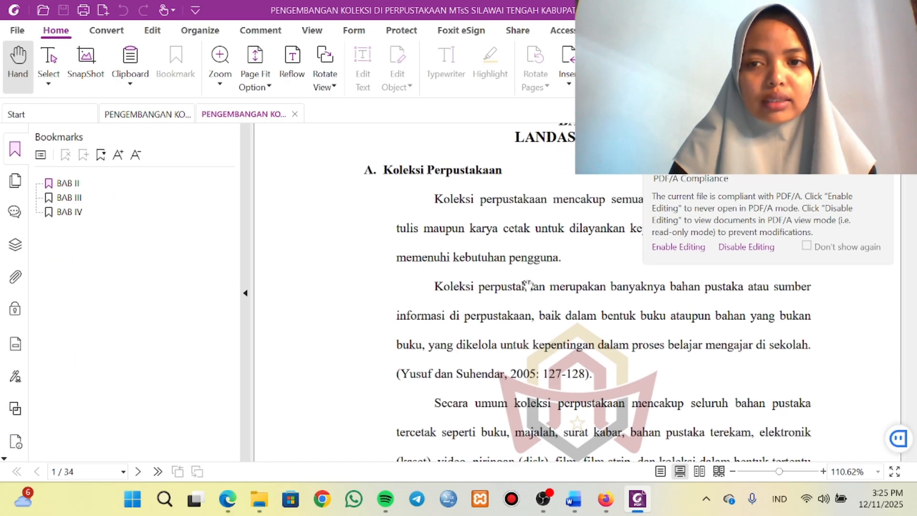
scroll(527, 285, up, 3)
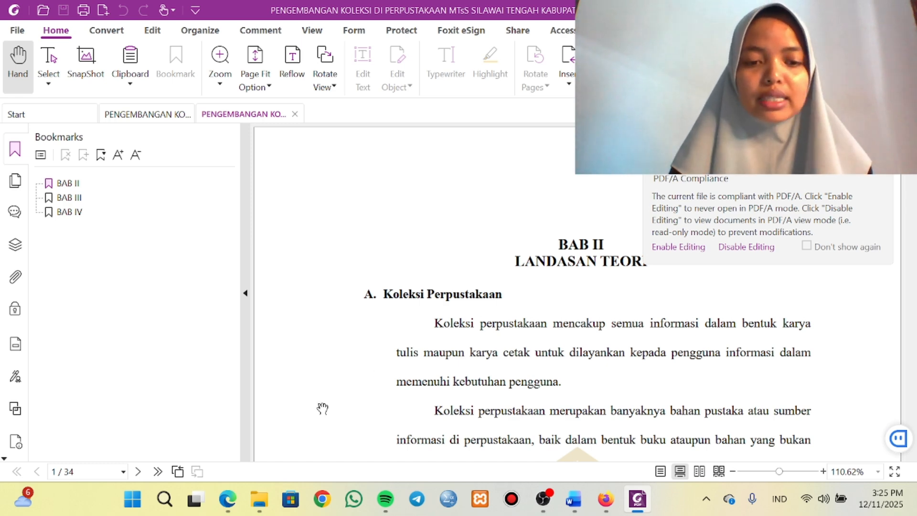
Switch to Microsoft Edge and review the publication stages A to H.2 in the UTS instruction PDF.
mouse_move(231, 506)
click(247, 434)
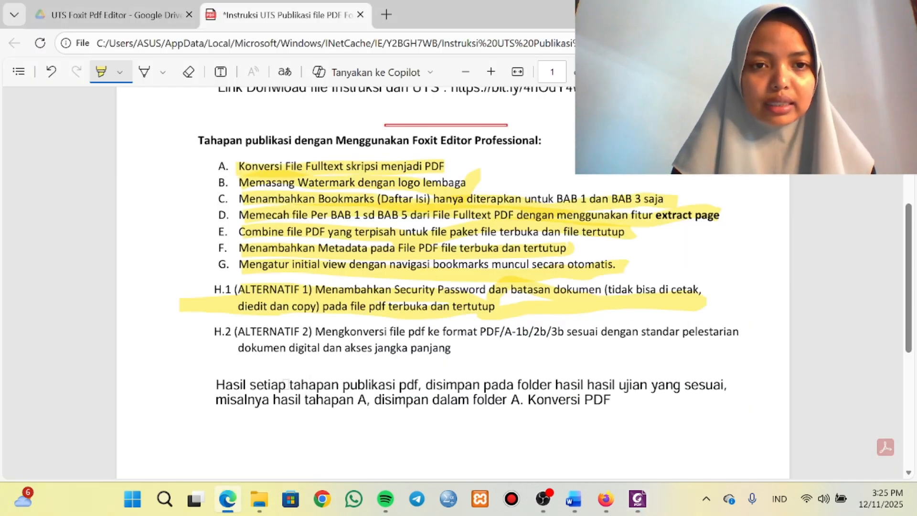
scroll(325, 298, up, 1)
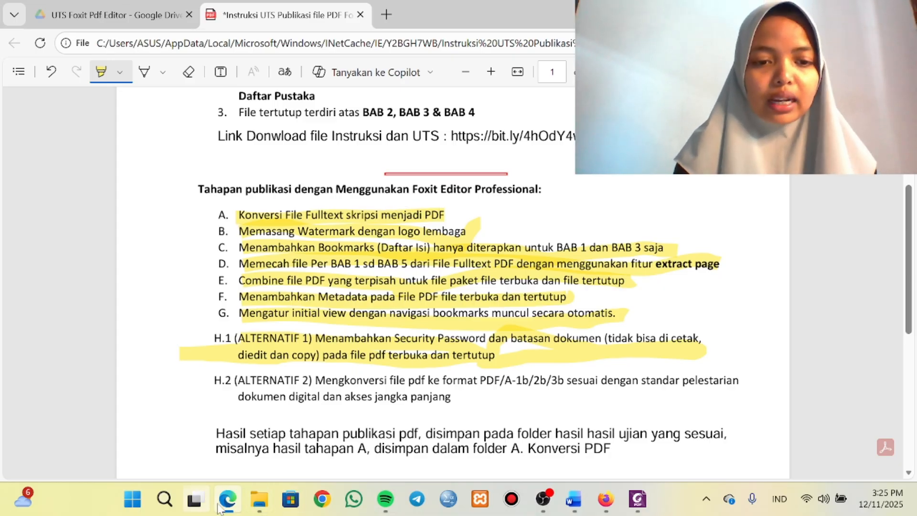
Switch to File Explorer and check the contents of the A. Konversi PDF folder in Folder hasil Ujian.
mouse_move(258, 502)
click(284, 425)
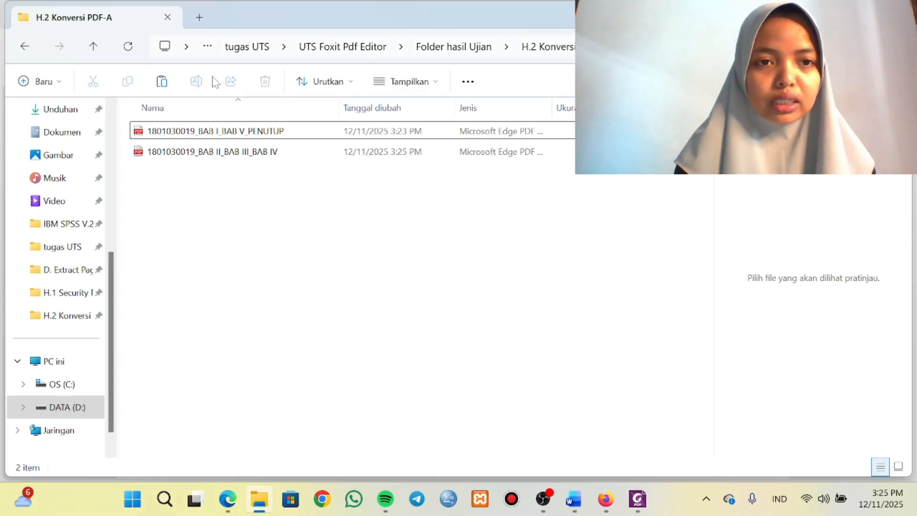
click(446, 51)
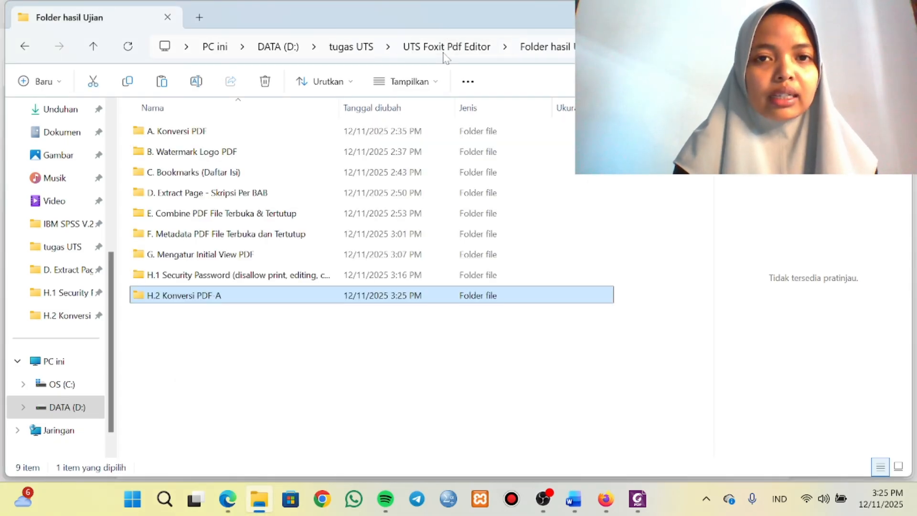
double_click(184, 135)
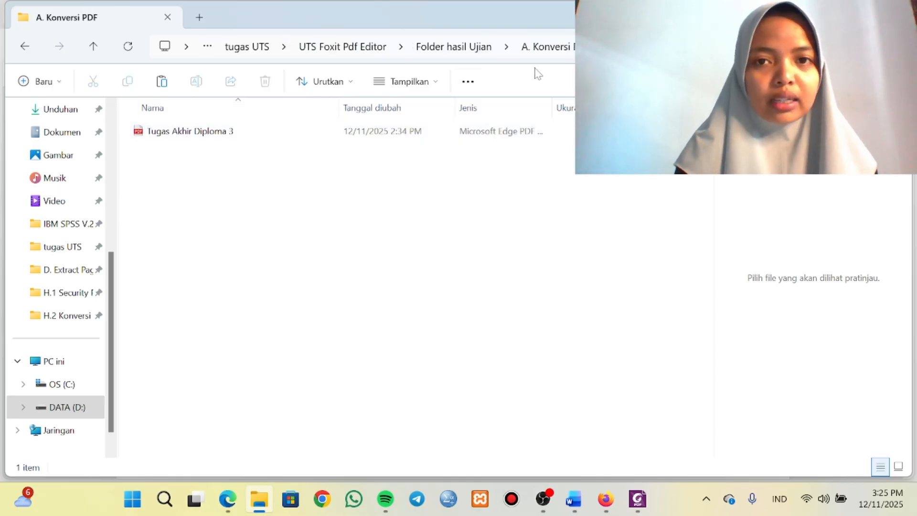
Open Tugas Akhir Diploma 3 from the B. Watermark Logo PDF folder with Foxit PDF Editor and inspect its pages.
click(473, 46)
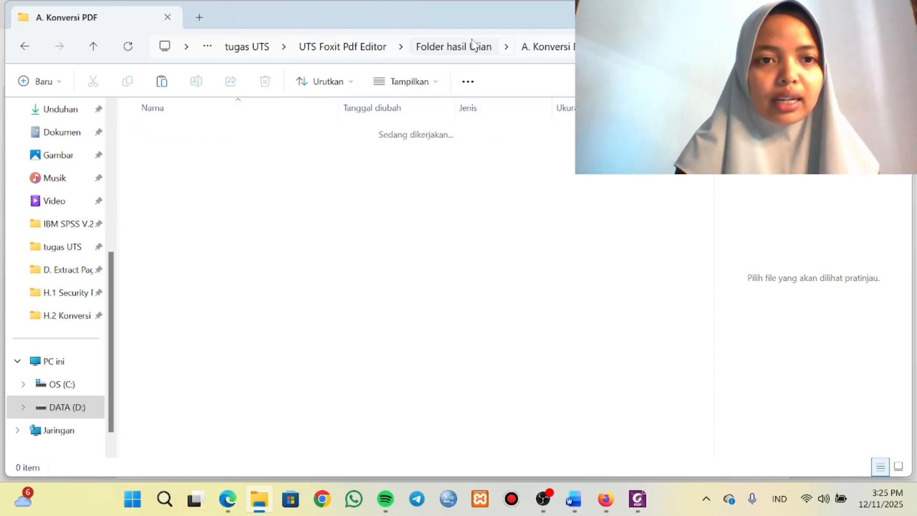
double_click(336, 153)
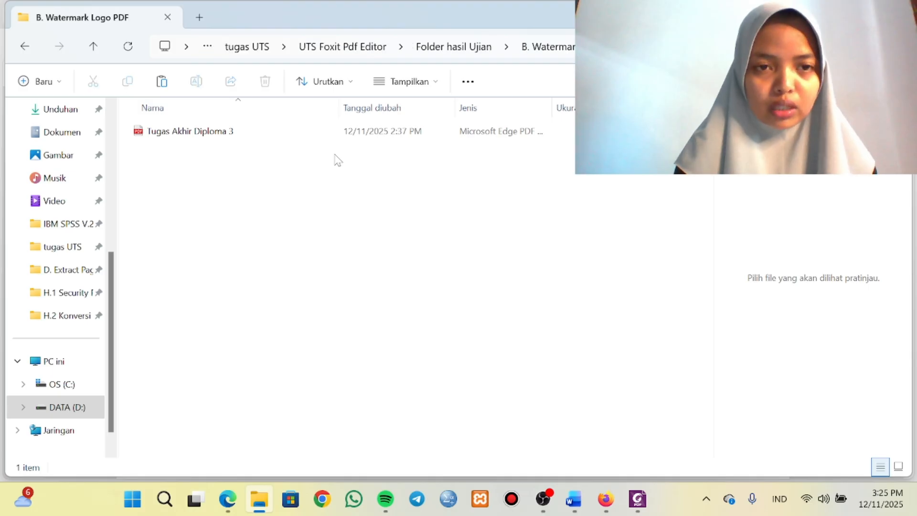
right_click(468, 131)
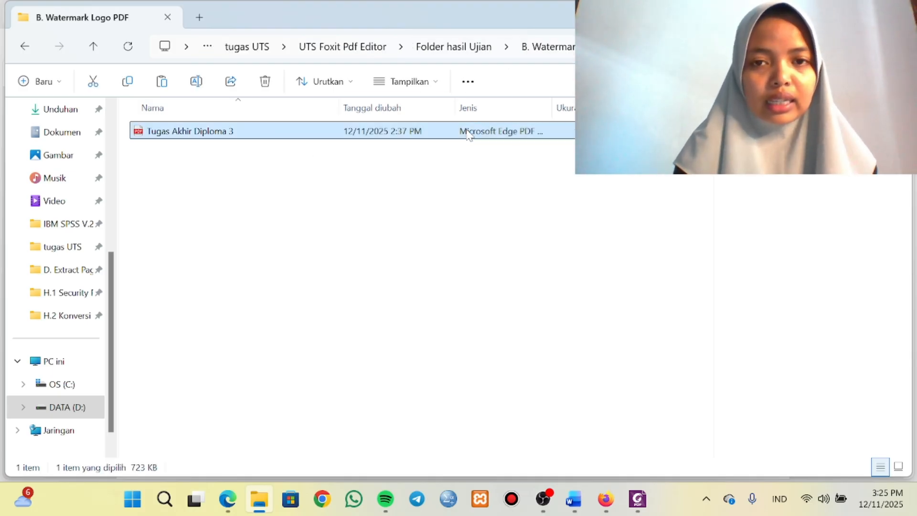
mouse_move(492, 117)
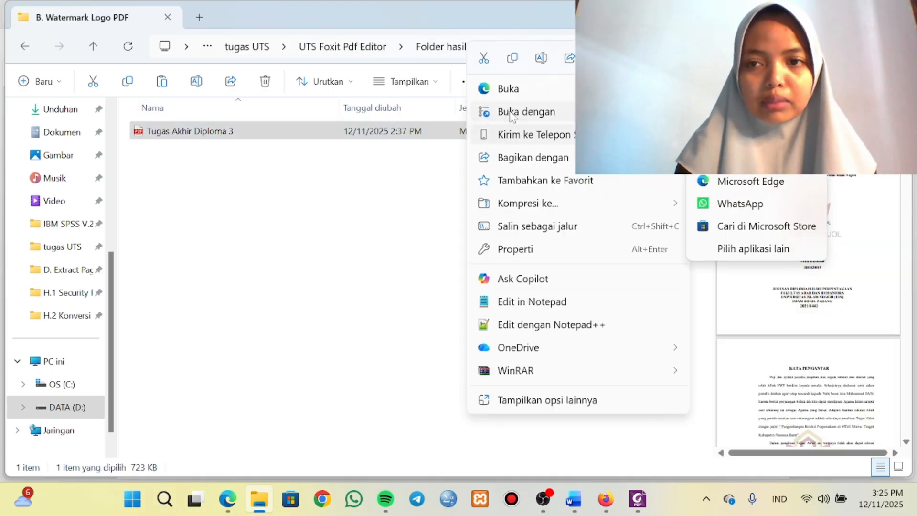
click(745, 136)
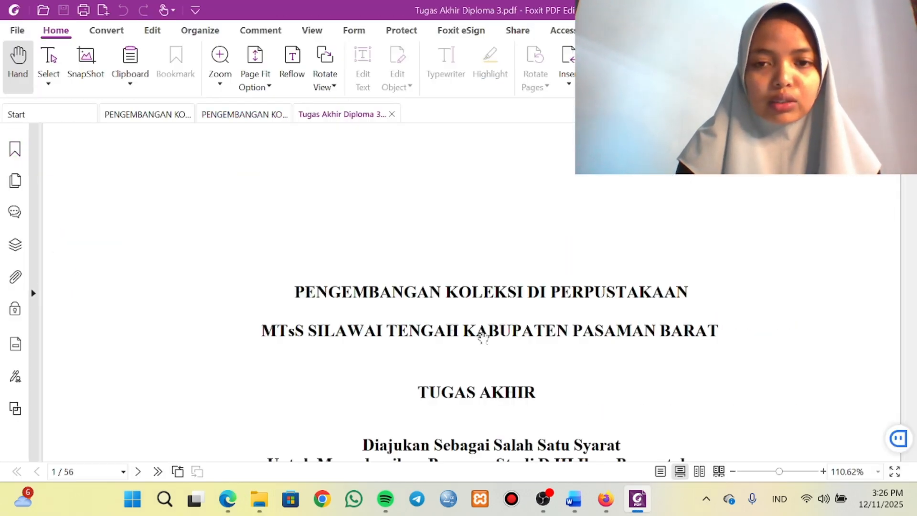
scroll(434, 310, down, 5)
scroll(432, 307, up, 5)
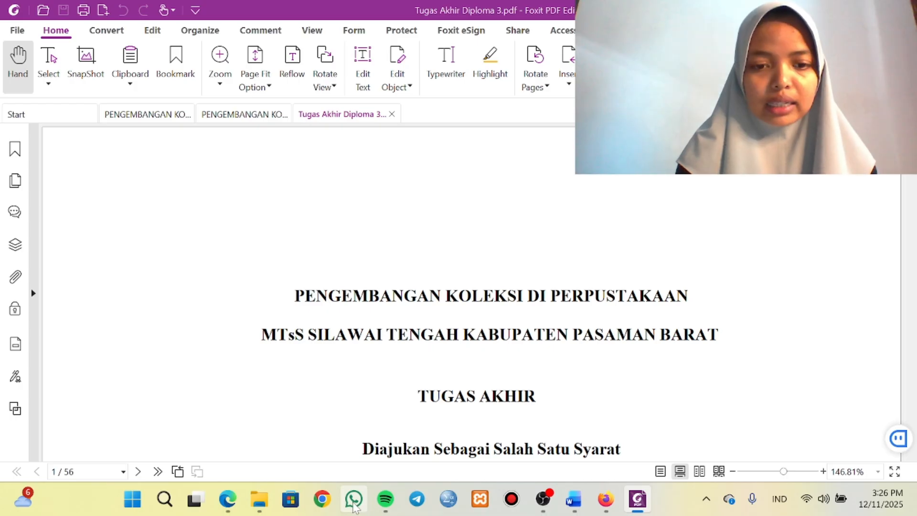
Return to File Explorer and check the contents of the C. Bookmarks (Daftar Isi) folder in Folder hasil Ujian.
mouse_move(259, 501)
click(270, 440)
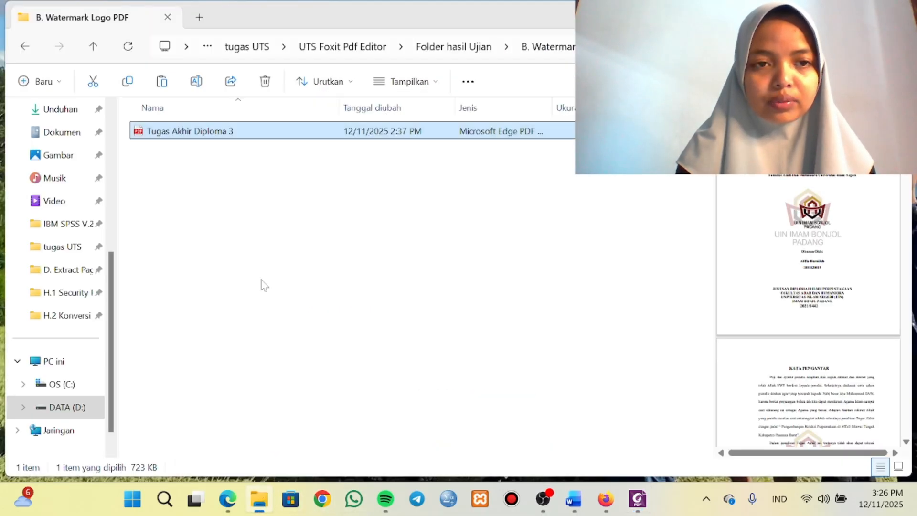
click(451, 46)
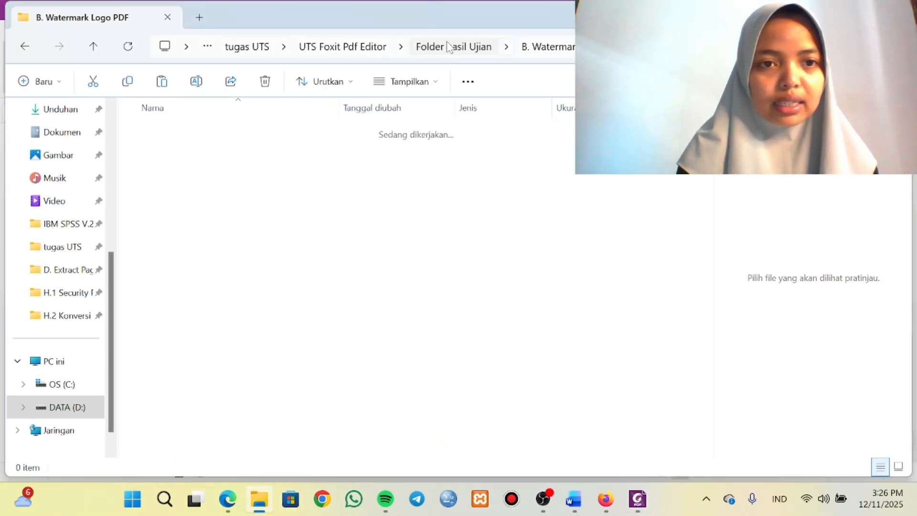
double_click(232, 172)
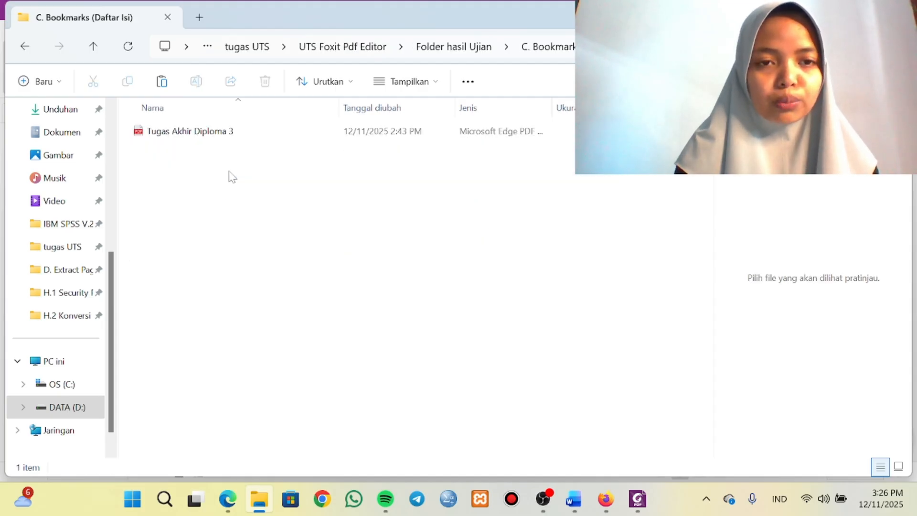
Check the extracted chapter files in the D. Extract Page - Skripsi Per BAB folder.
click(437, 46)
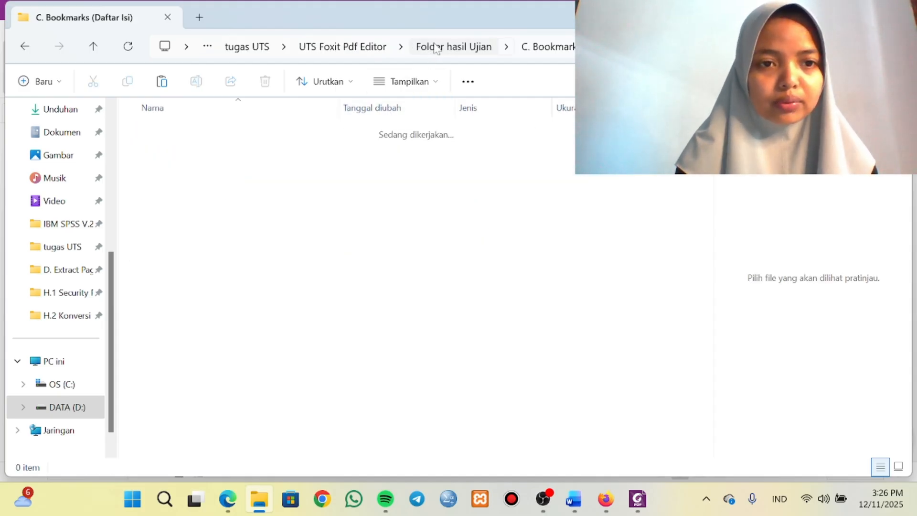
double_click(287, 196)
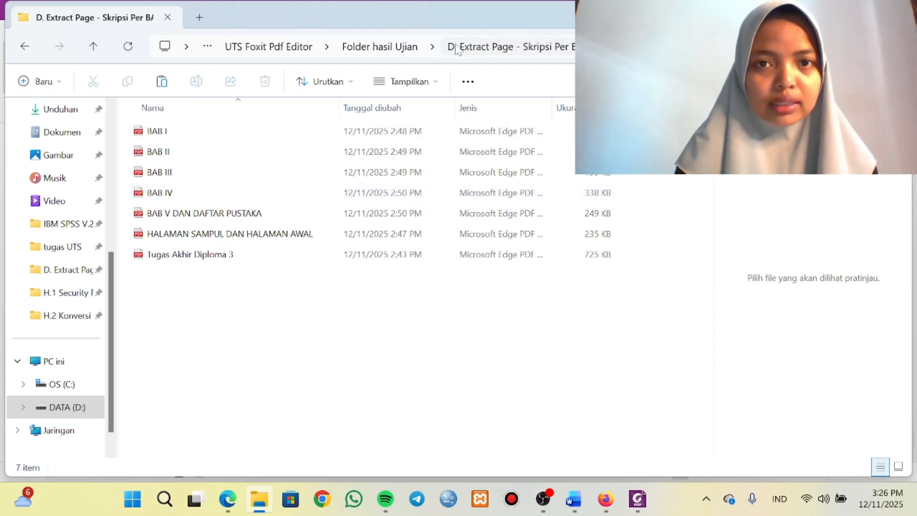
drag(383, 49, 362, 25)
click(369, 46)
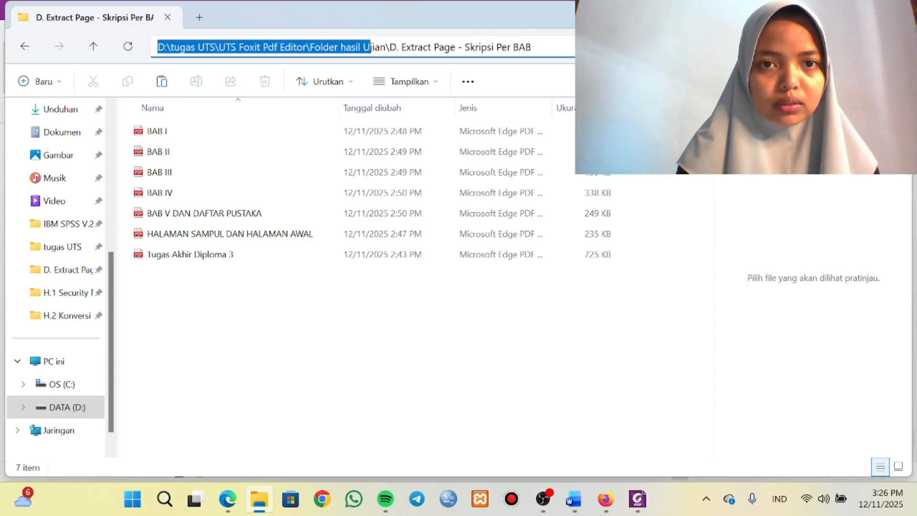
click(377, 6)
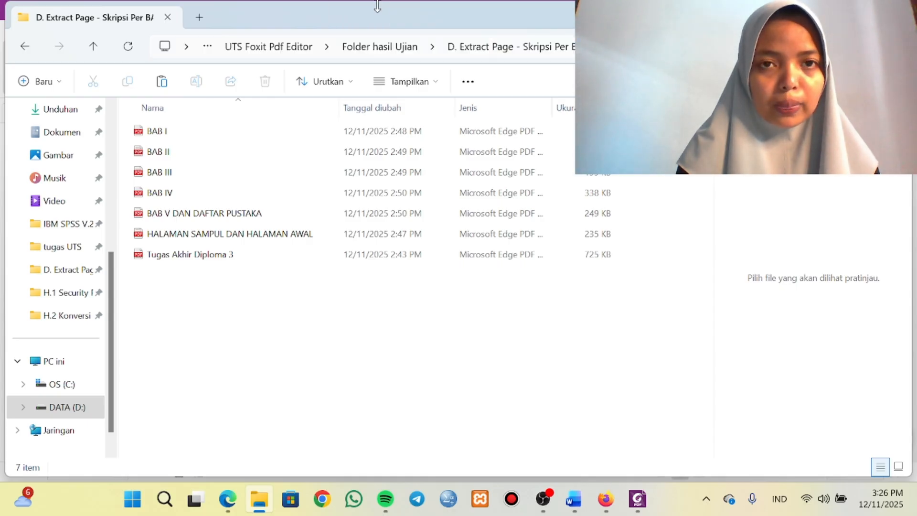
Check the E. Combine PDF File Terbuka & Tertutup and F. Metadata PDF File Terbuka dan Tertutup folders in Folder hasil Ujian.
click(380, 47)
double_click(217, 215)
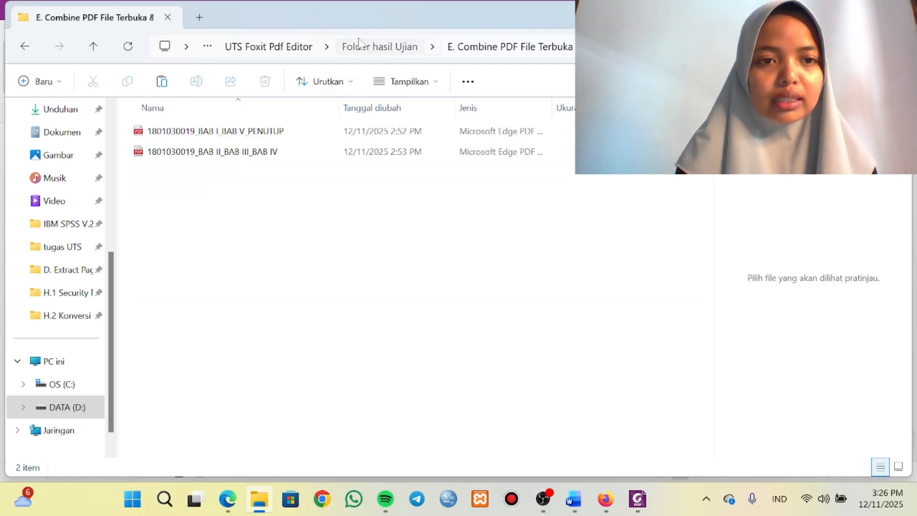
click(363, 47)
double_click(251, 237)
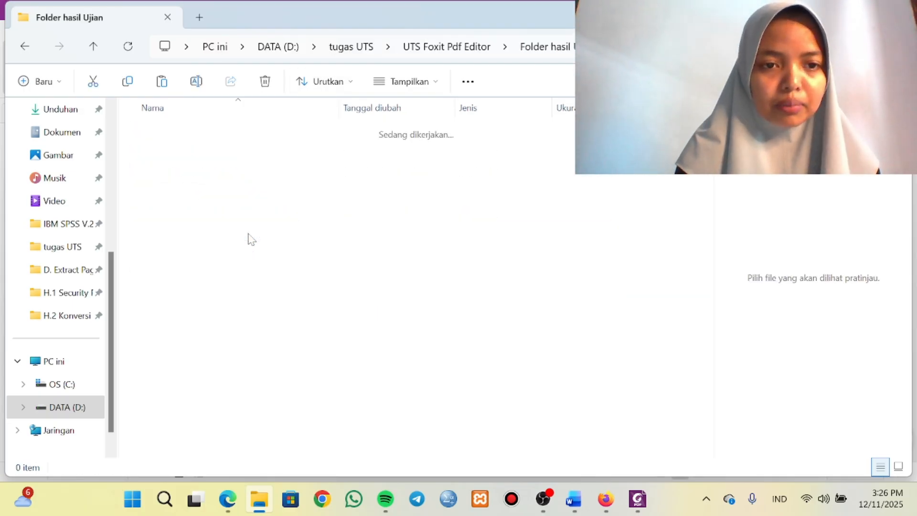
Check the G. Mengatur Initial View PDF, H.1 Security Password and H.2 Konversi PDF-A folders, ending back in Folder hasil Ujian.
click(377, 48)
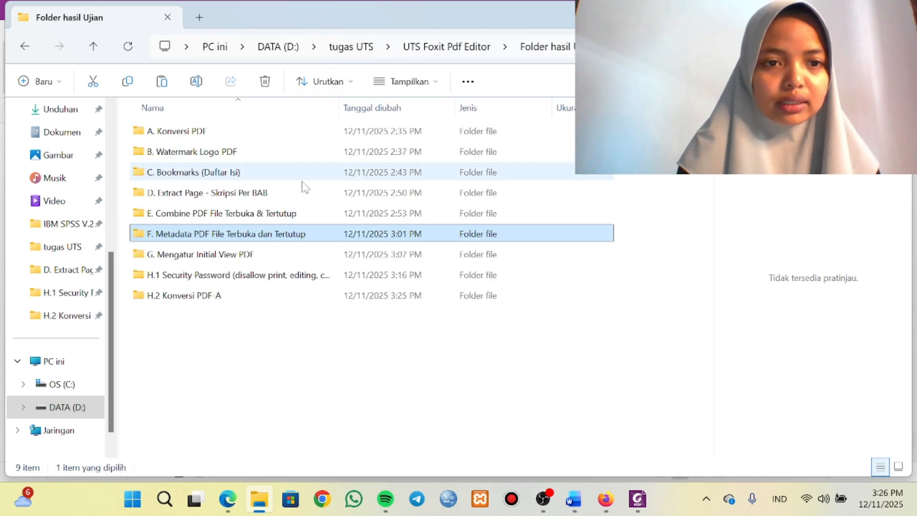
double_click(295, 258)
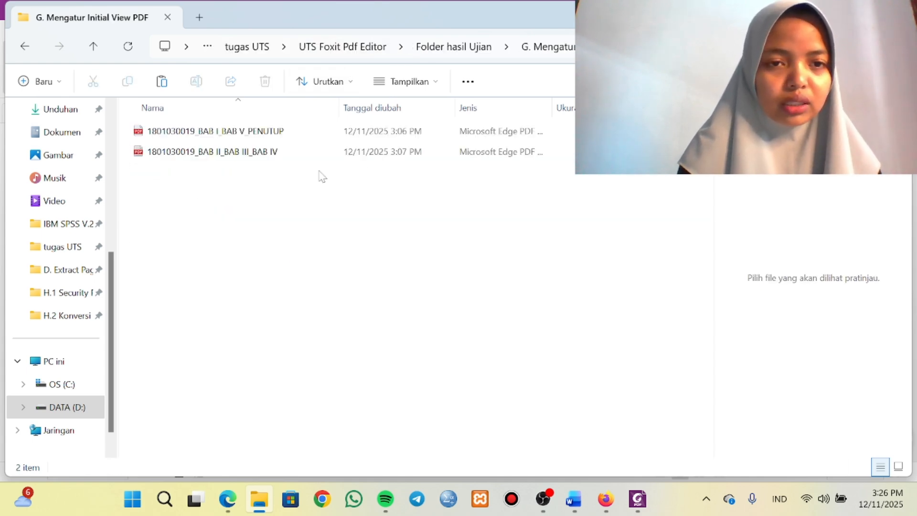
click(437, 47)
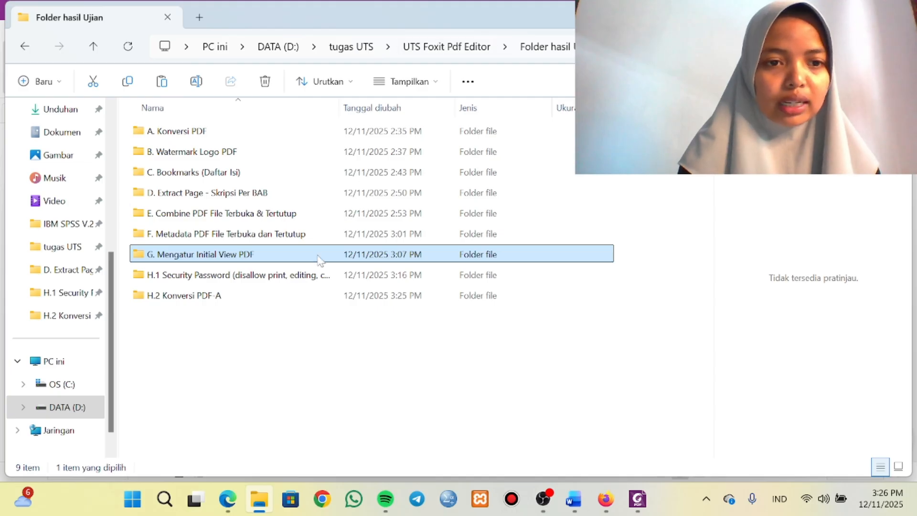
double_click(306, 274)
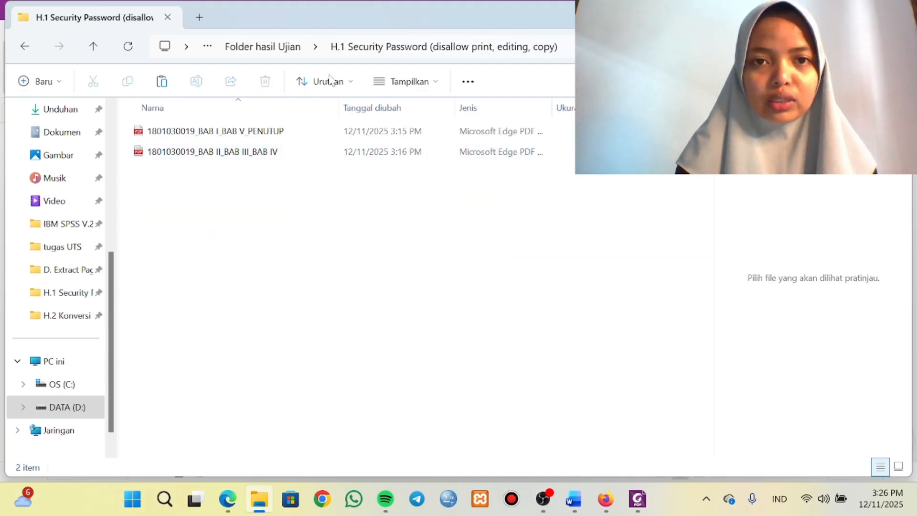
click(274, 53)
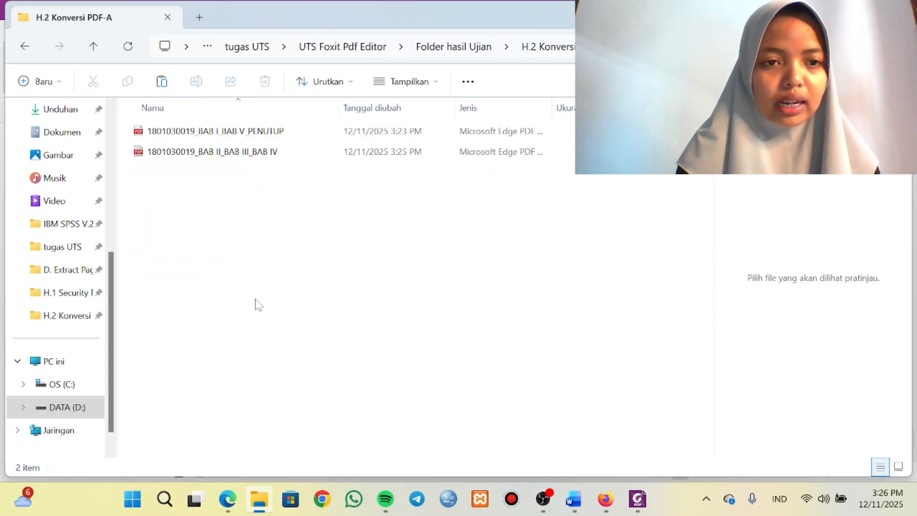
click(440, 44)
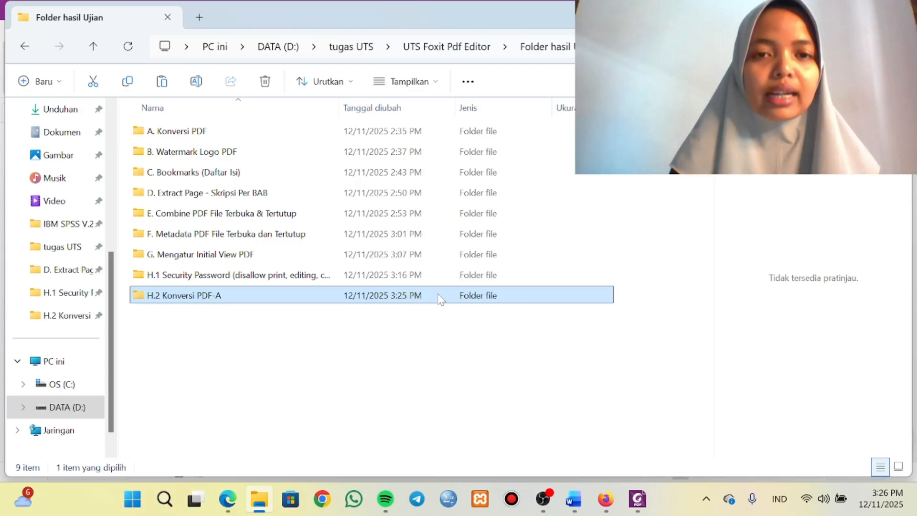